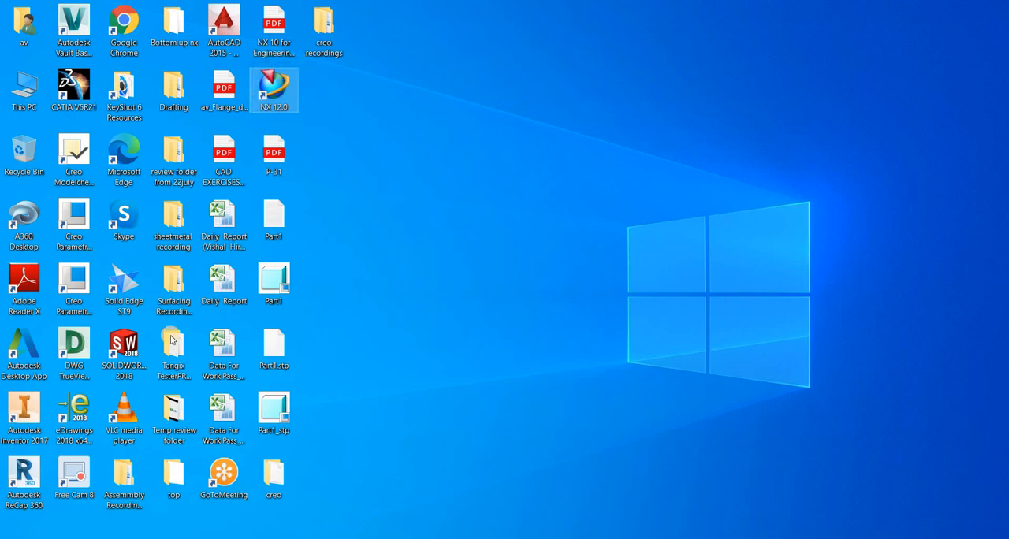
Look through the installed programs for the Siemens NX 12.0 group and examine the applications it contains.
{"action": "left_click", "coordinate": [14, 538]}
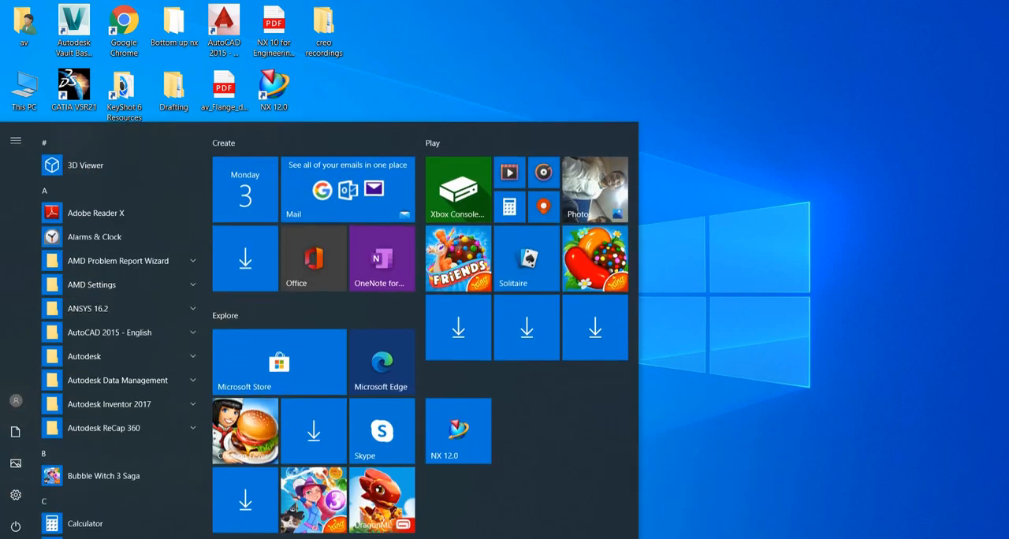
{"action": "scroll", "coordinate": [116, 378], "scroll_direction": "down", "scroll_amount": 15}
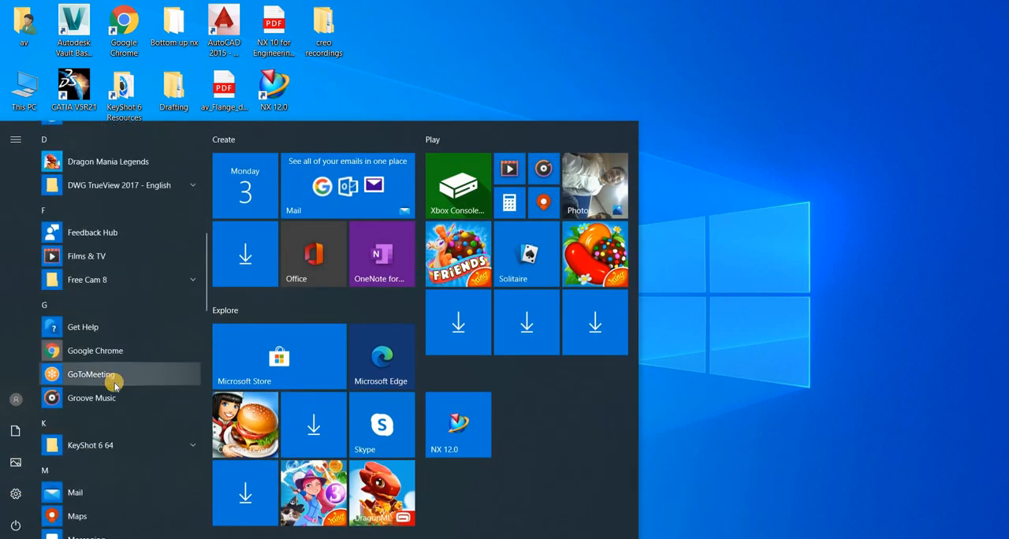
{"action": "scroll", "coordinate": [115, 386], "scroll_direction": "down", "scroll_amount": 3}
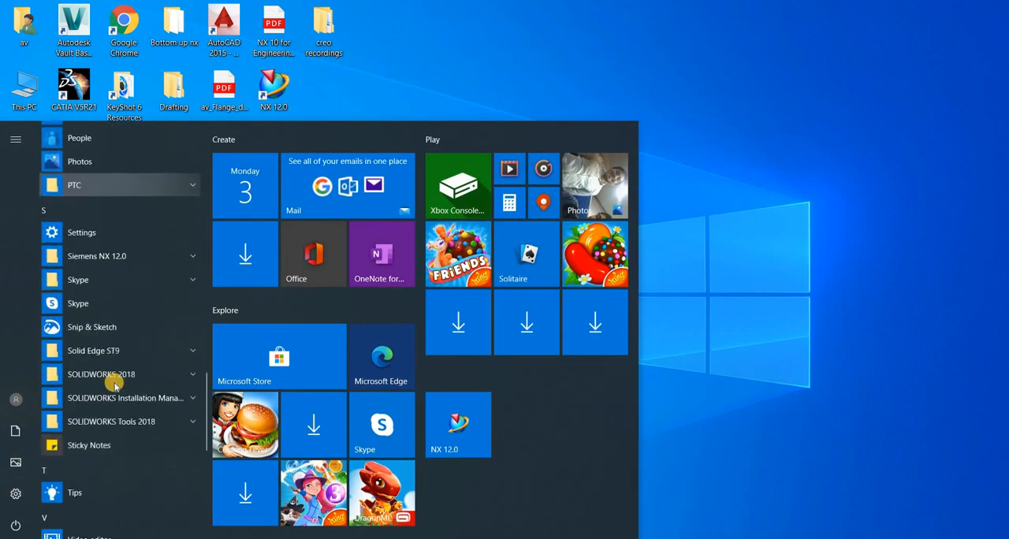
{"action": "left_click", "coordinate": [105, 261]}
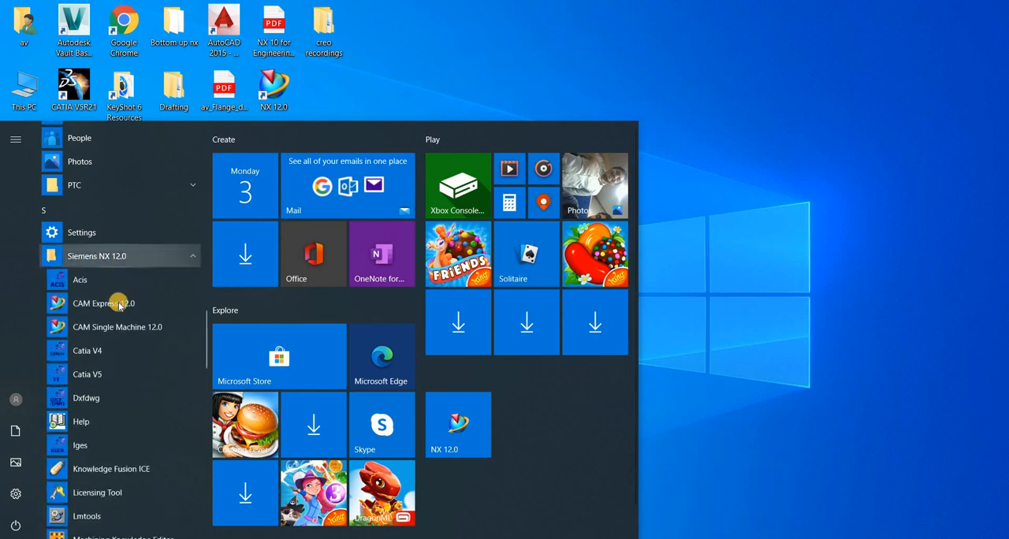
{"action": "scroll", "coordinate": [114, 349], "scroll_direction": "down", "scroll_amount": 4}
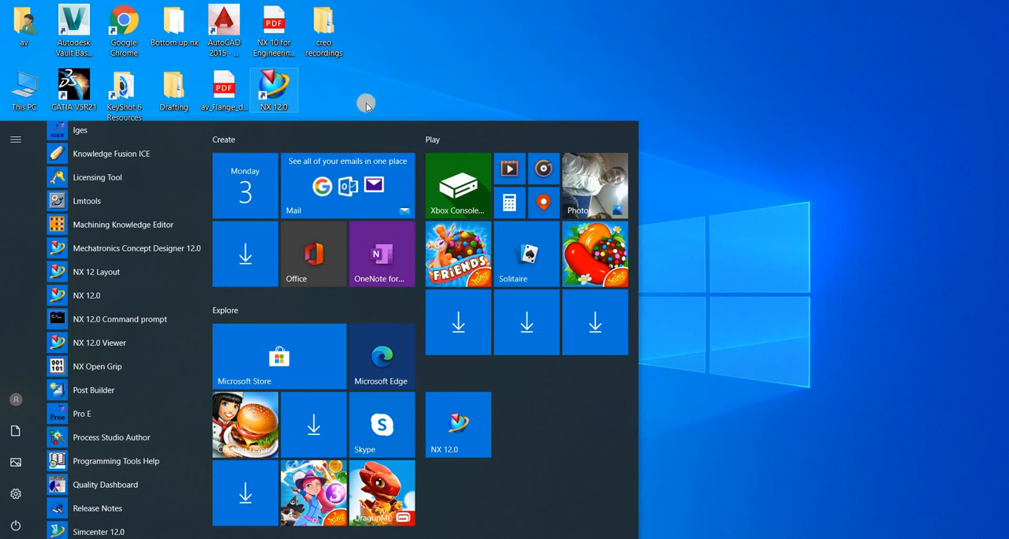
{"action": "left_click", "coordinate": [435, 103]}
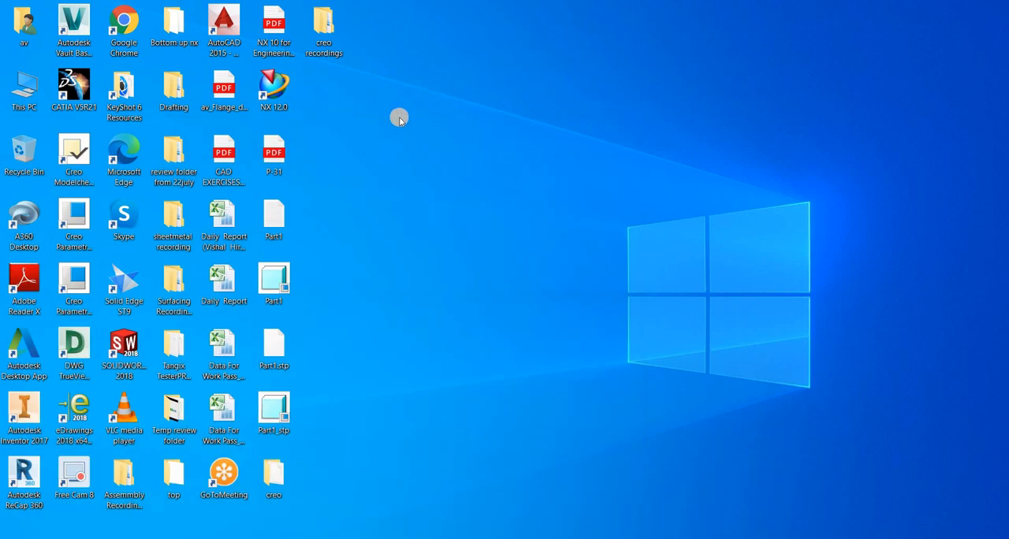
Launch NX 12.0 from the desktop and maximize its window.
{"action": "double_click", "coordinate": [276, 87]}
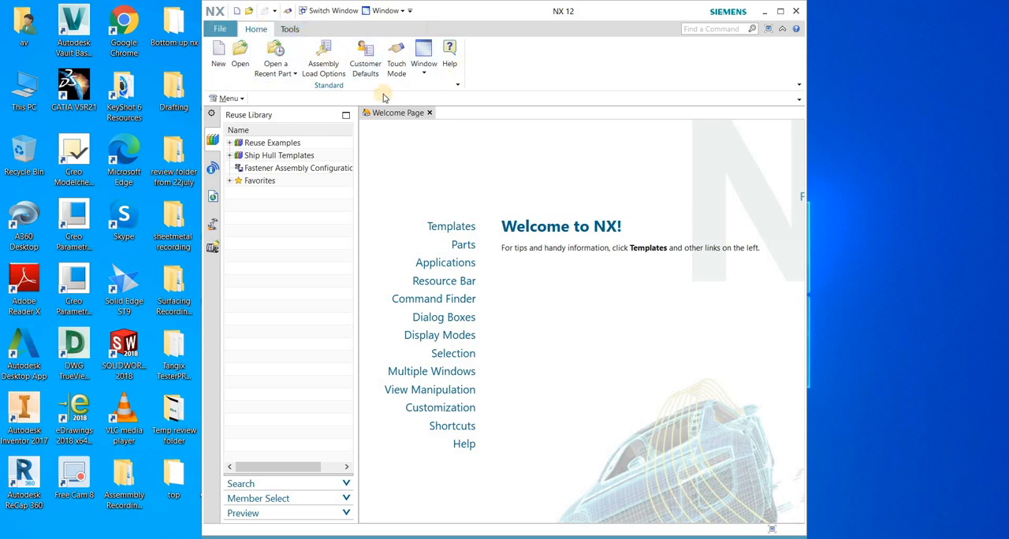
{"action": "left_click", "coordinate": [231, 99]}
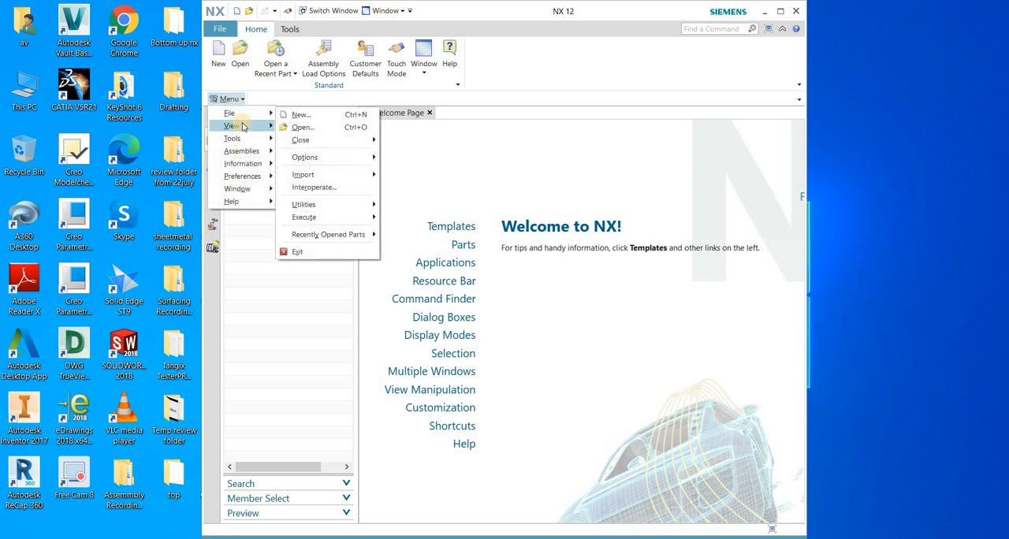
{"action": "mouse_move", "coordinate": [241, 128]}
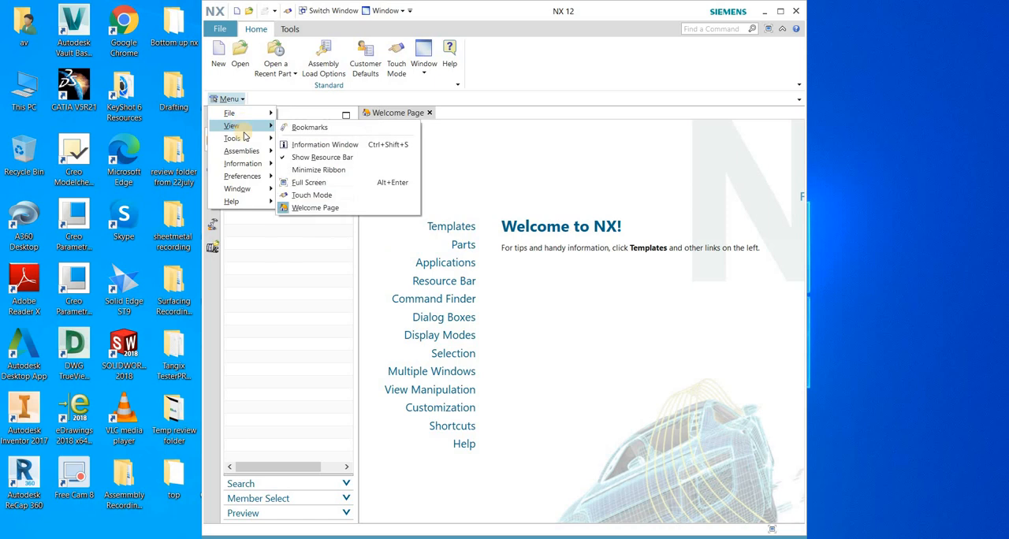
{"action": "left_click", "coordinate": [582, 67]}
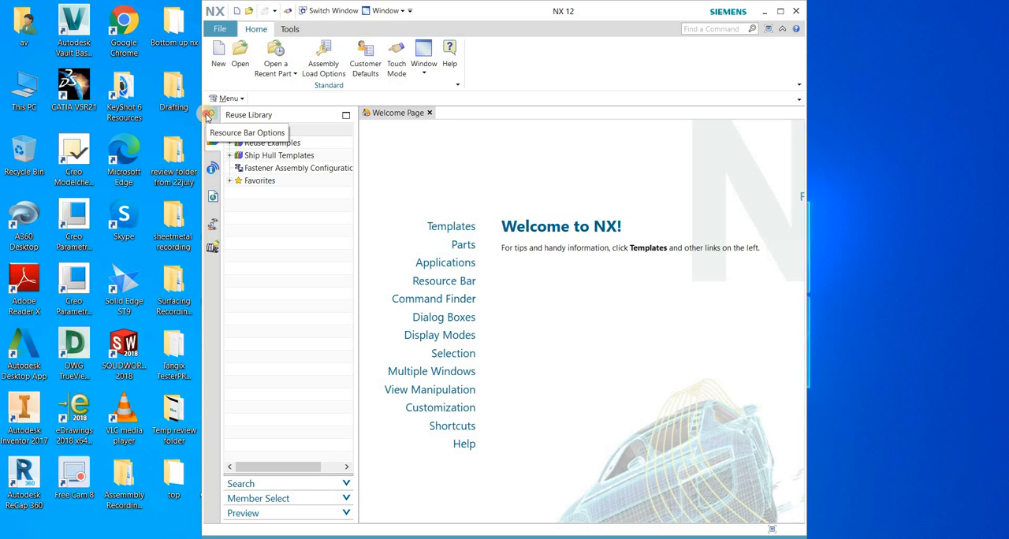
{"action": "left_click", "coordinate": [207, 117]}
{"action": "left_click", "coordinate": [298, 92]}
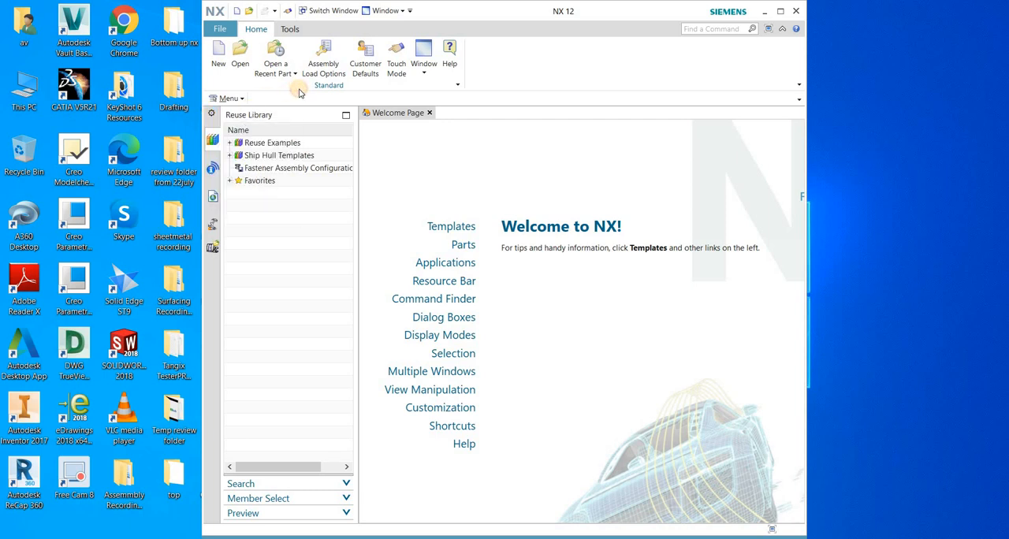
{"action": "left_click", "coordinate": [781, 12]}
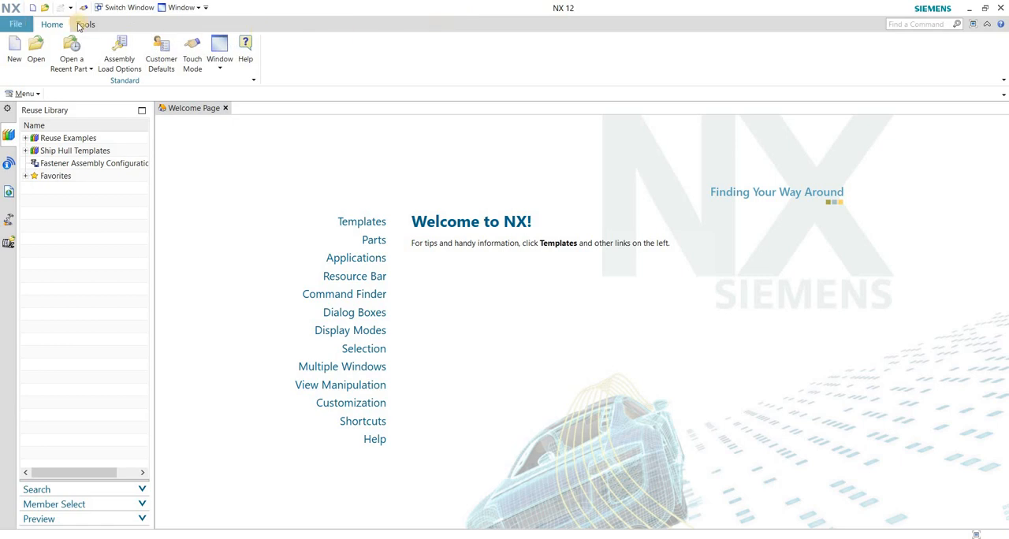
Examine the command sets for File, Home and Tools that are available before any part is open.
{"action": "left_click", "coordinate": [15, 24]}
{"action": "left_click", "coordinate": [55, 25]}
{"action": "left_click", "coordinate": [85, 25]}
{"action": "left_click", "coordinate": [52, 25]}
{"action": "left_click", "coordinate": [15, 25]}
{"action": "left_click", "coordinate": [52, 24]}
{"action": "left_click", "coordinate": [85, 25]}
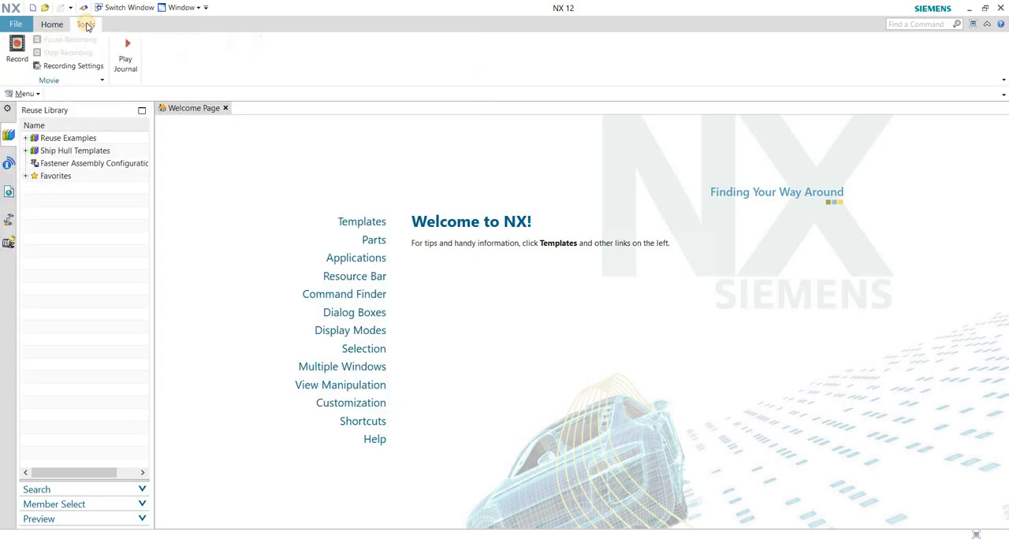
{"action": "left_click", "coordinate": [14, 24]}
{"action": "left_click", "coordinate": [638, 60]}
{"action": "left_click", "coordinate": [51, 25]}
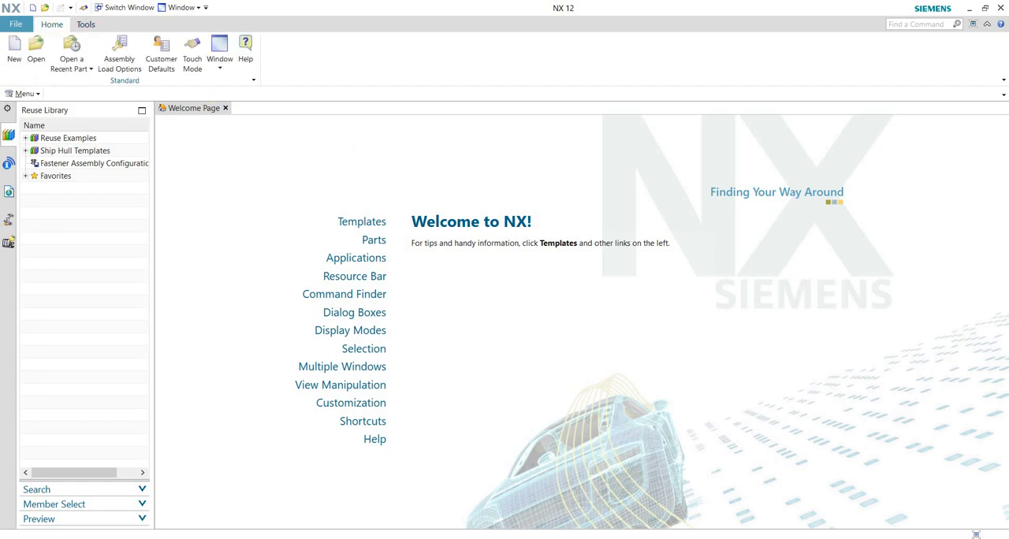
{"action": "left_click", "coordinate": [15, 25]}
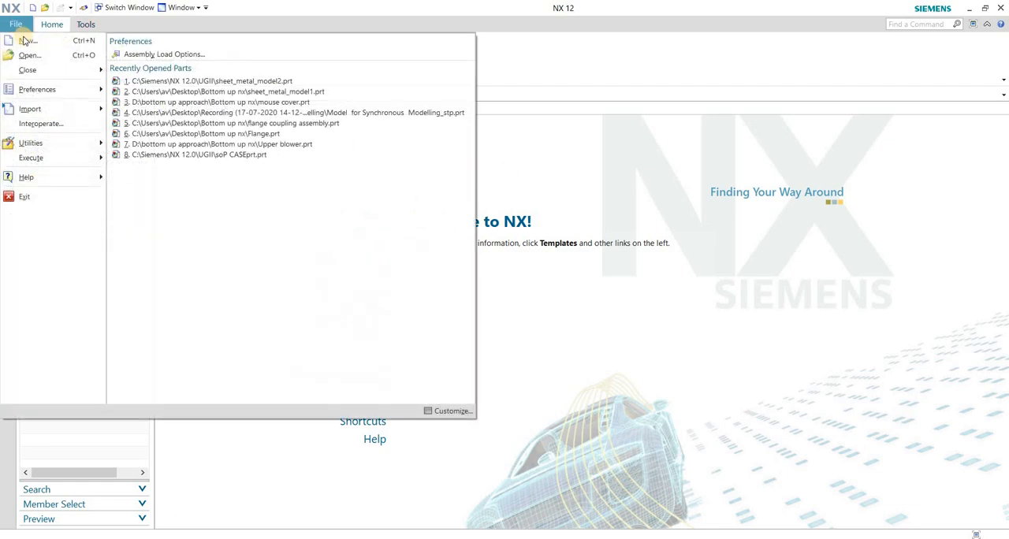
{"action": "left_click", "coordinate": [598, 162]}
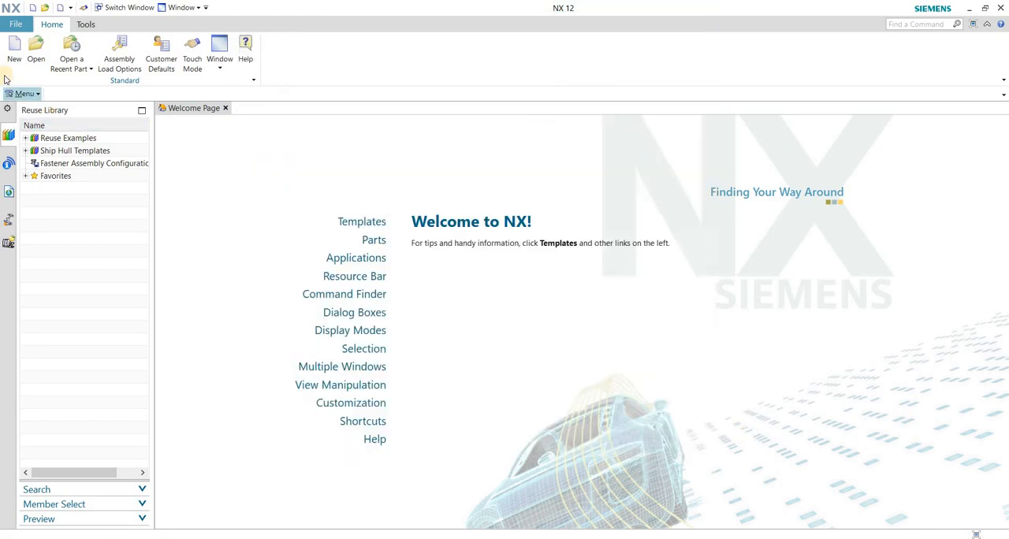
Start creating a new file, trying Inches as the template units and settling on Millimeters.
{"action": "left_click", "coordinate": [17, 25]}
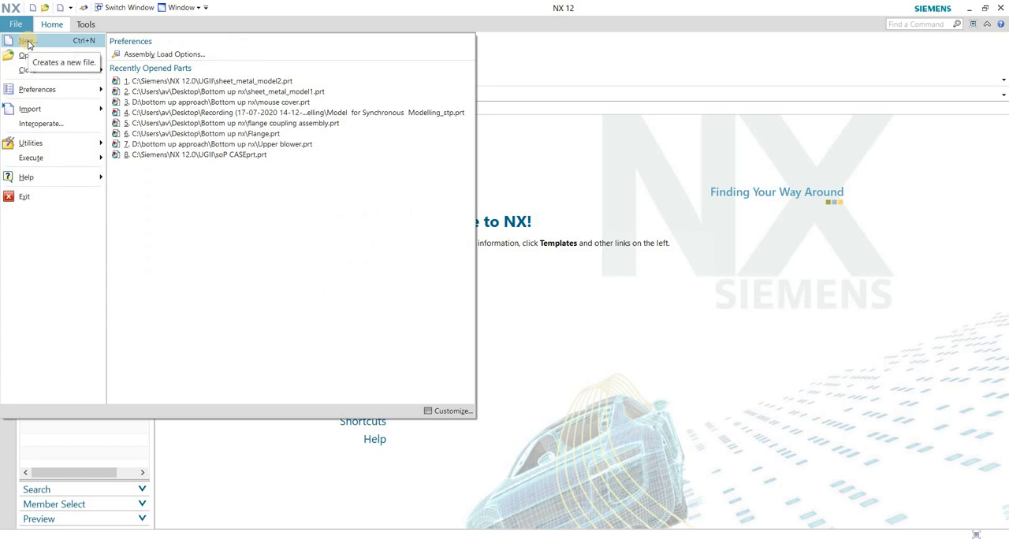
{"action": "left_click", "coordinate": [28, 44]}
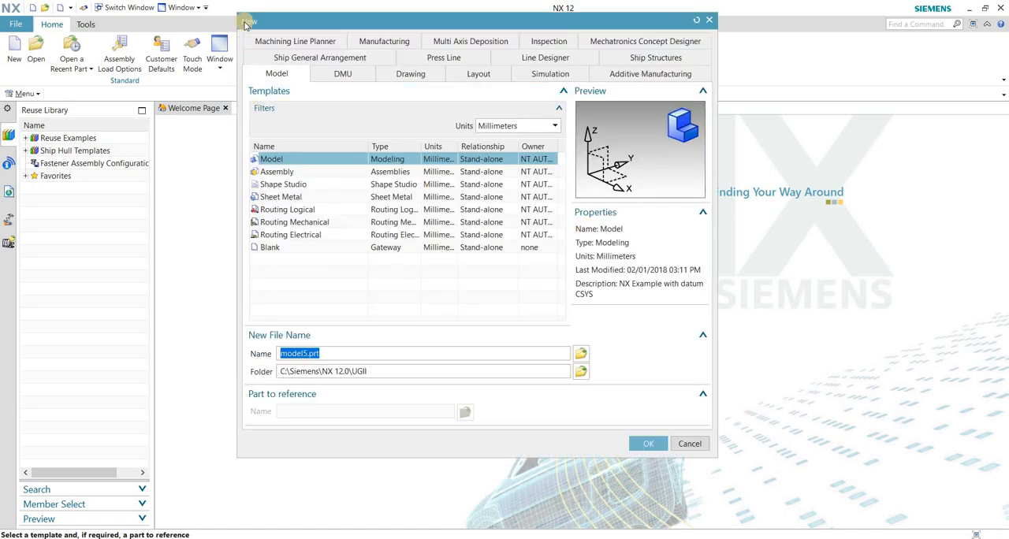
{"action": "left_click", "coordinate": [509, 126]}
{"action": "left_click", "coordinate": [494, 151]}
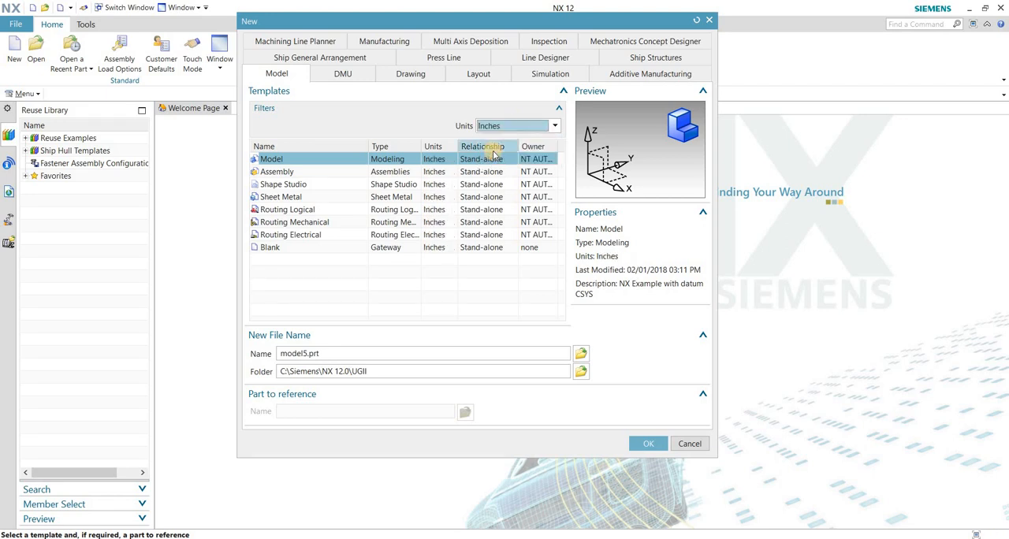
{"action": "left_click", "coordinate": [499, 126]}
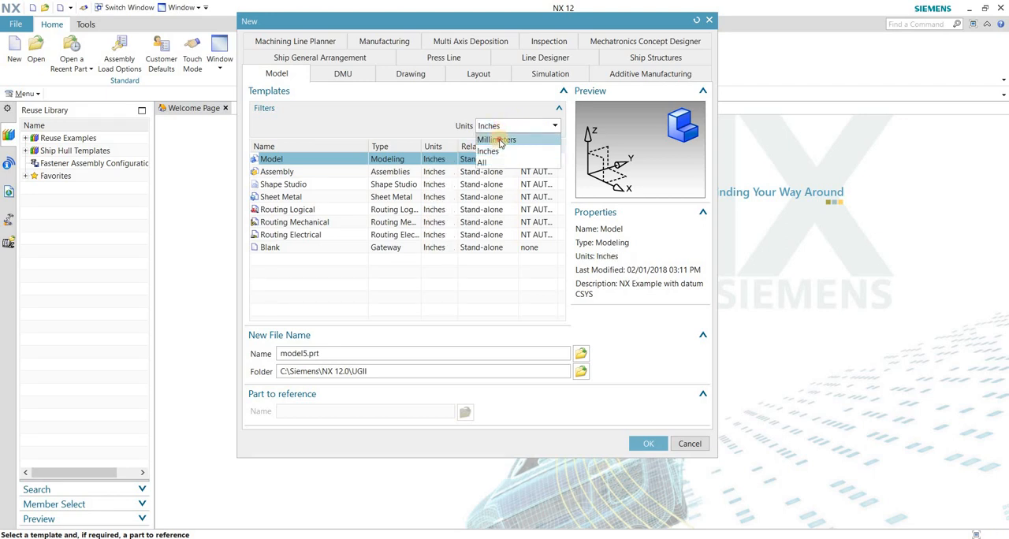
{"action": "left_click", "coordinate": [498, 140]}
{"action": "left_click", "coordinate": [495, 126]}
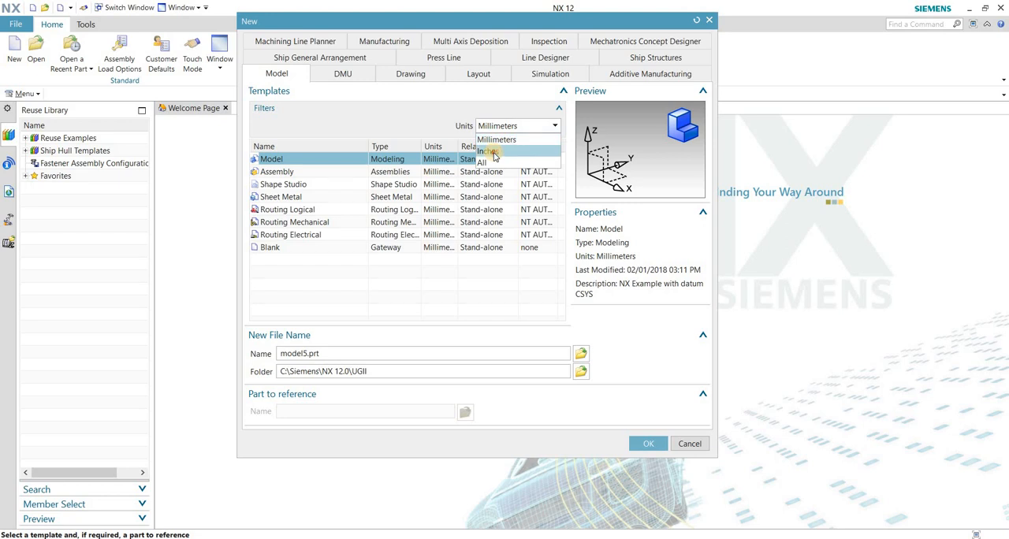
{"action": "left_click", "coordinate": [494, 154]}
{"action": "left_click", "coordinate": [498, 126]}
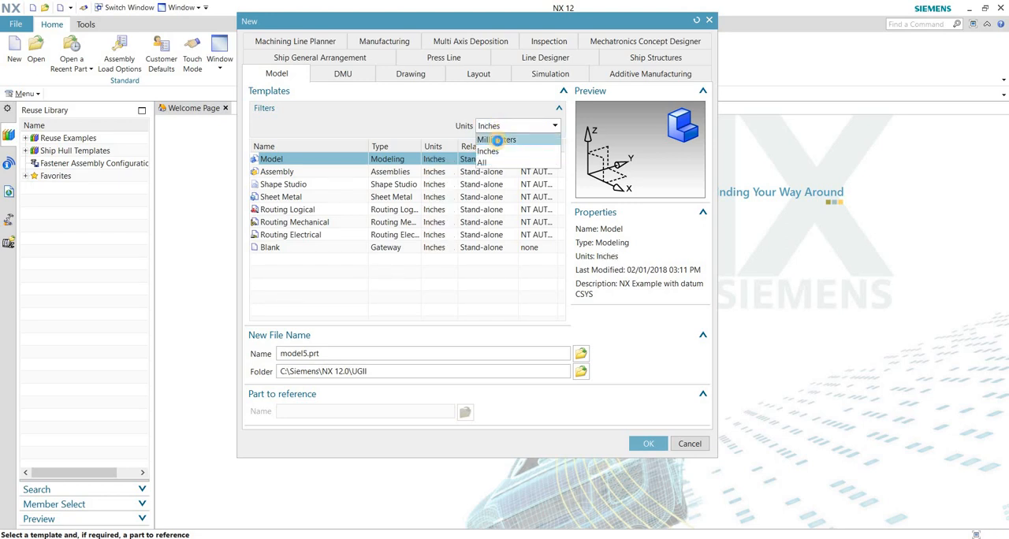
{"action": "left_click", "coordinate": [497, 140]}
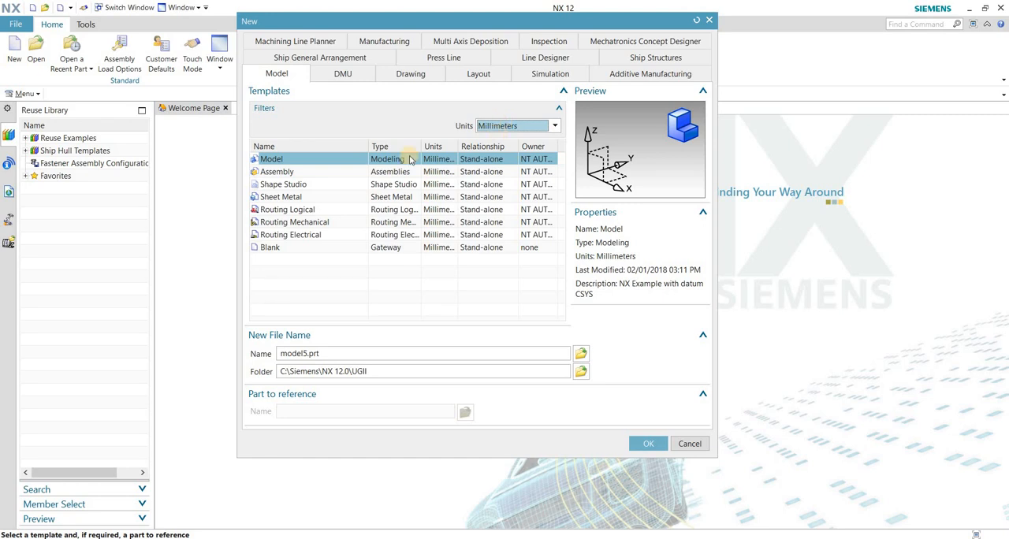
Preview the Assembly template for the new file and return to the Model template.
{"action": "left_click", "coordinate": [268, 160]}
{"action": "left_click", "coordinate": [276, 172]}
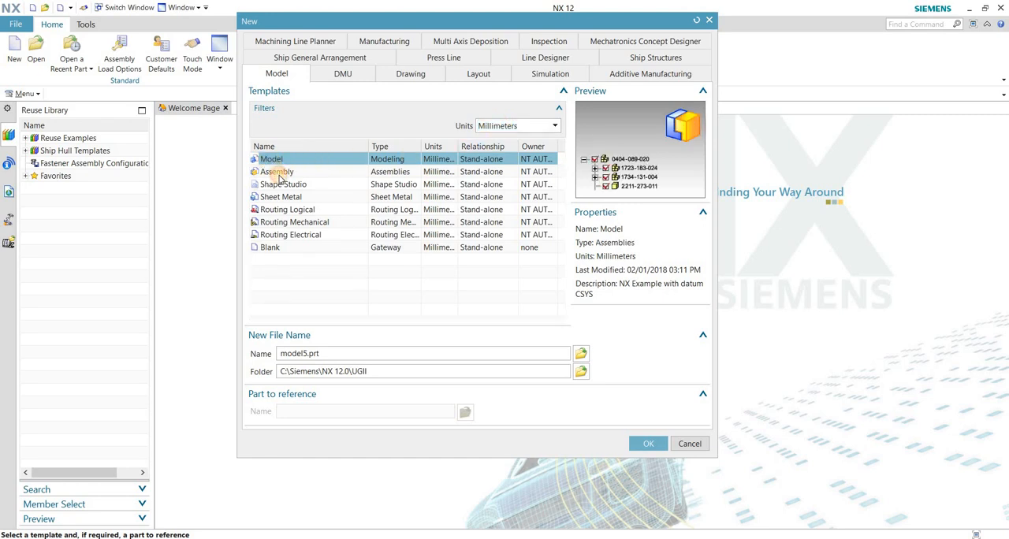
{"action": "left_click", "coordinate": [276, 184]}
{"action": "left_click", "coordinate": [275, 169]}
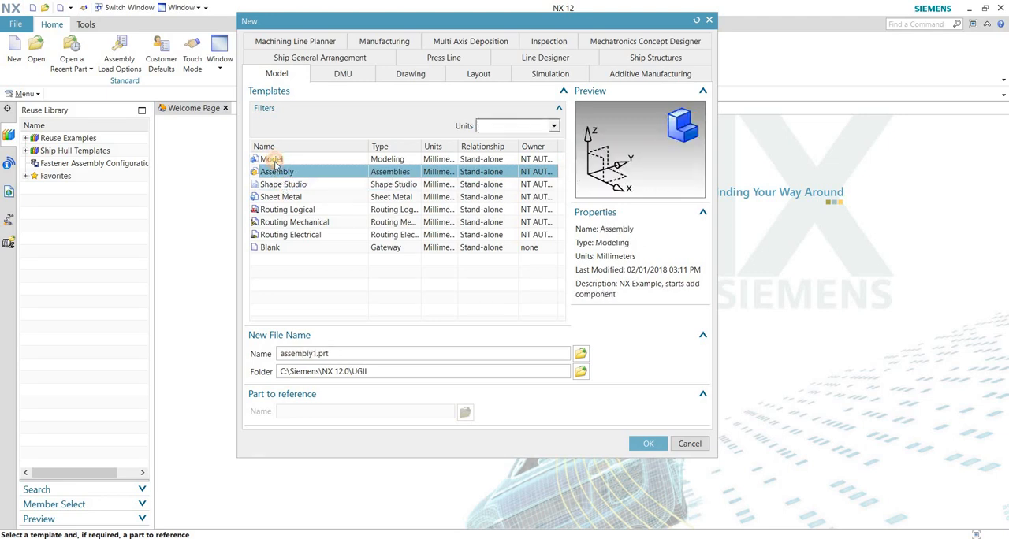
{"action": "left_click", "coordinate": [278, 160]}
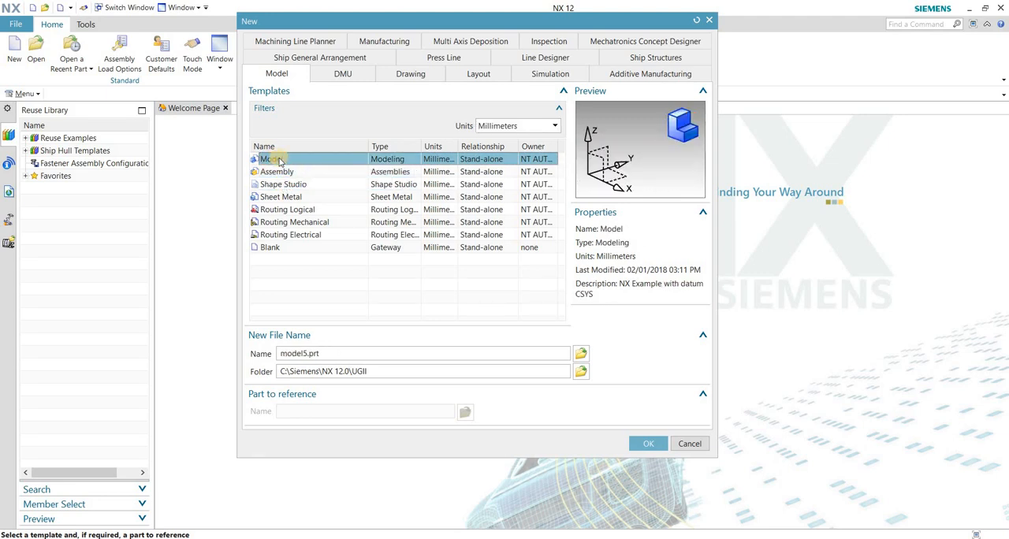
Name the new file sketcher.prt and keep the Model template selected.
{"action": "double_click", "coordinate": [301, 353]}
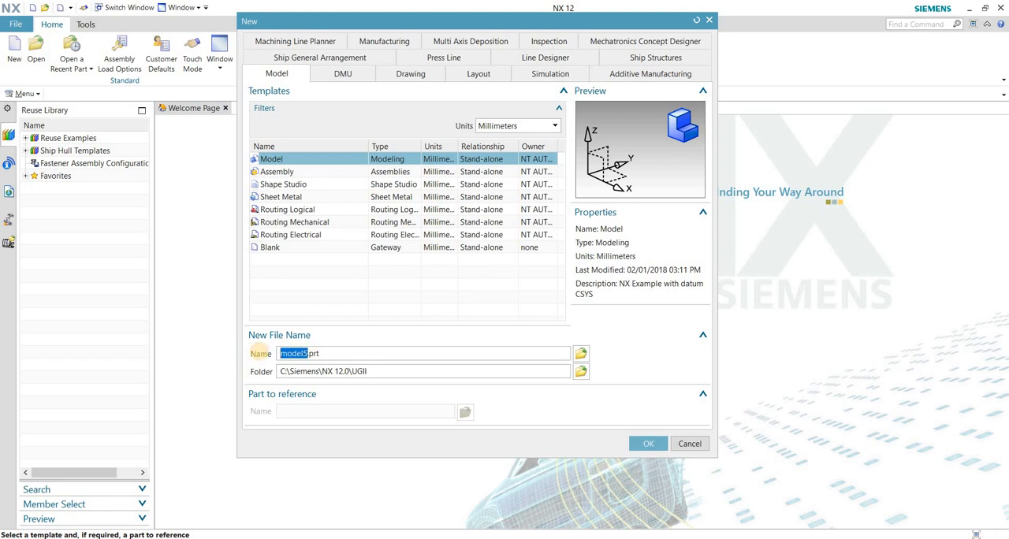
{"action": "type", "text": "sketcher"}
{"action": "left_click", "coordinate": [327, 355]}
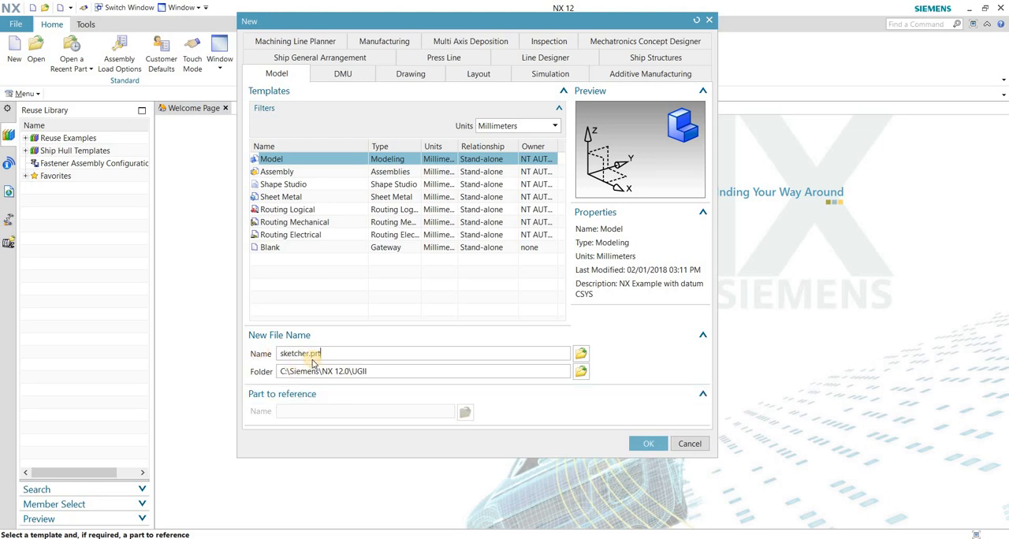
{"action": "left_click_drag", "start_coordinate": [324, 354], "coordinate": [310, 353]}
{"action": "left_click_drag", "start_coordinate": [280, 353], "coordinate": [309, 354]}
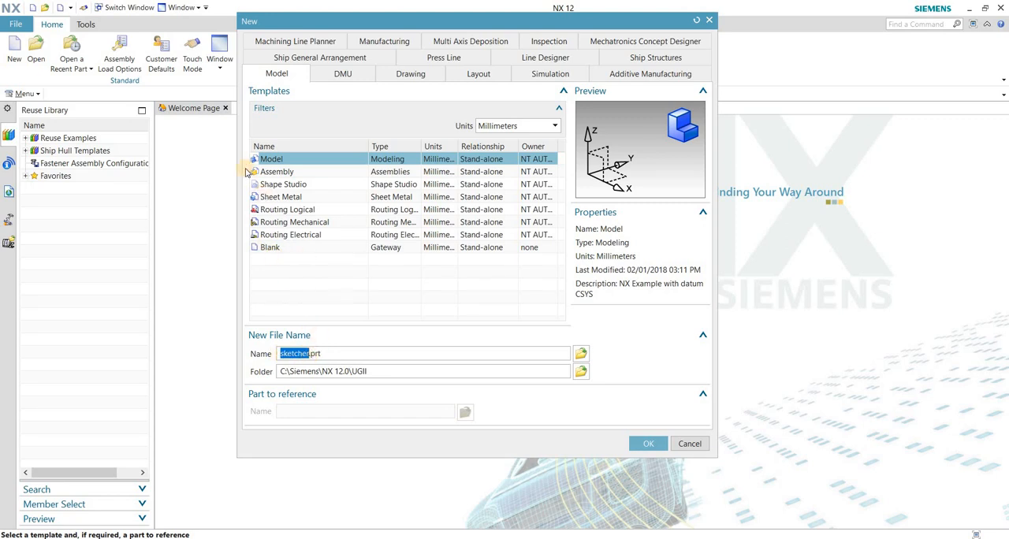
{"action": "left_click", "coordinate": [272, 161]}
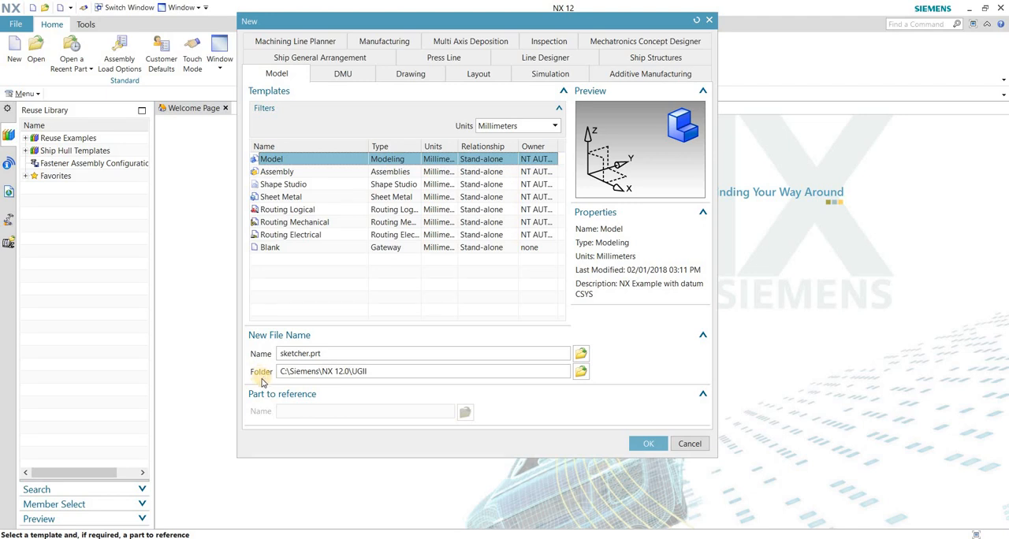
Create a folder named ug on the Desktop and set it as the save location for the new part.
{"action": "left_click", "coordinate": [582, 373]}
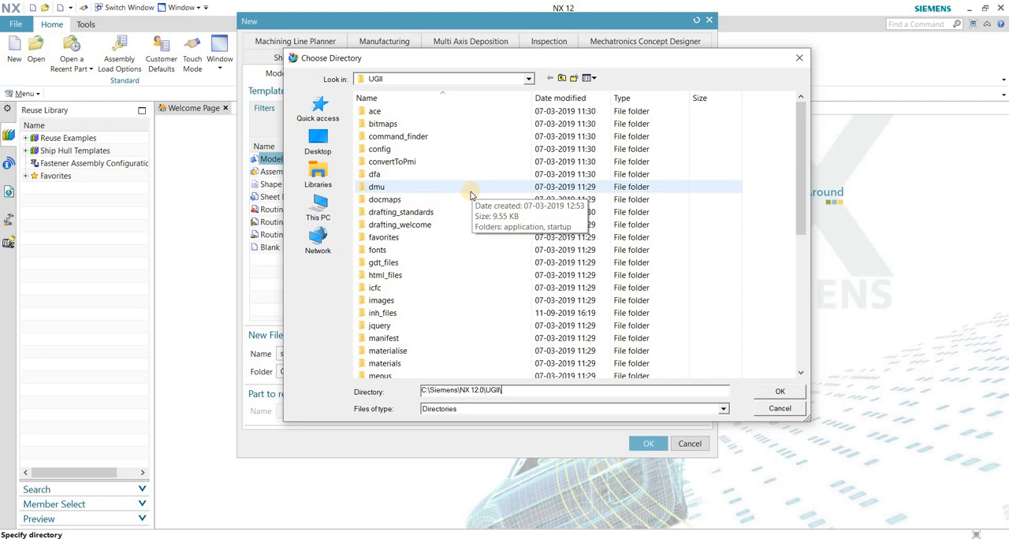
{"action": "left_click", "coordinate": [313, 148]}
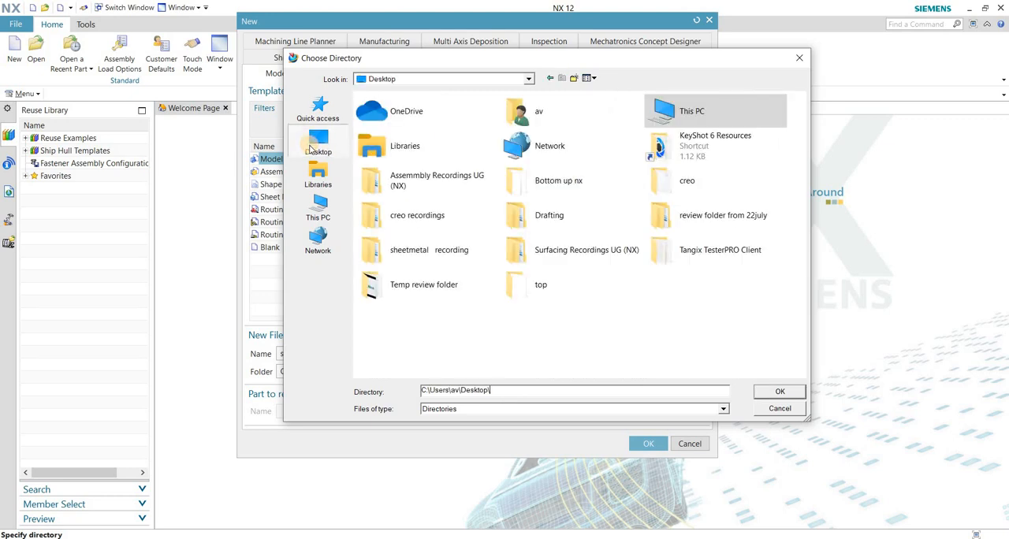
{"action": "right_click", "coordinate": [671, 311]}
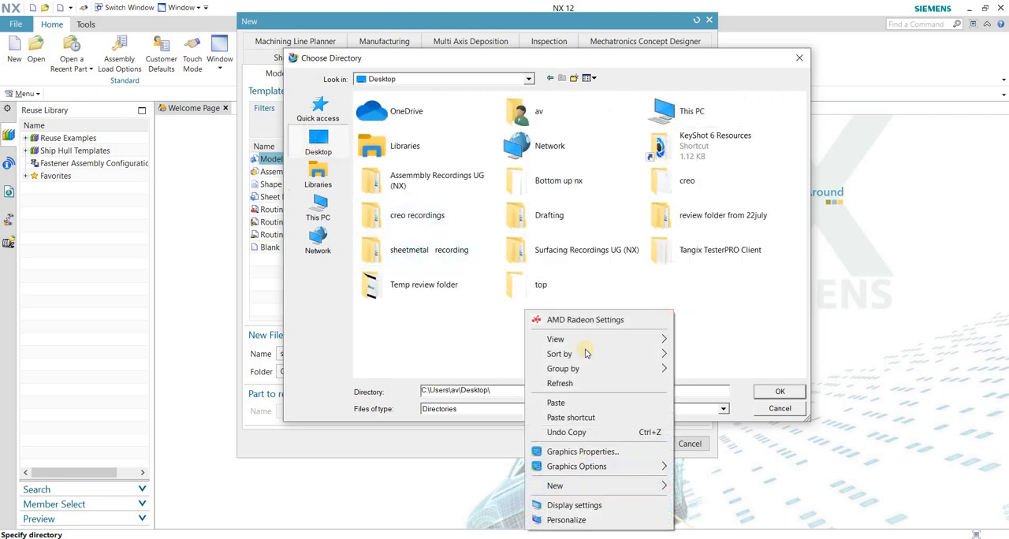
{"action": "mouse_move", "coordinate": [555, 484]}
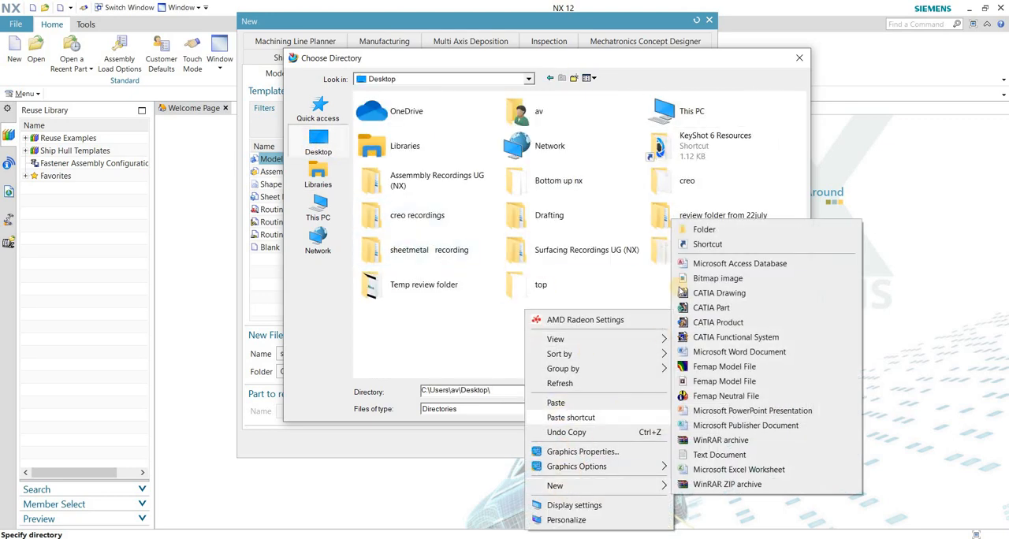
{"action": "left_click", "coordinate": [698, 229]}
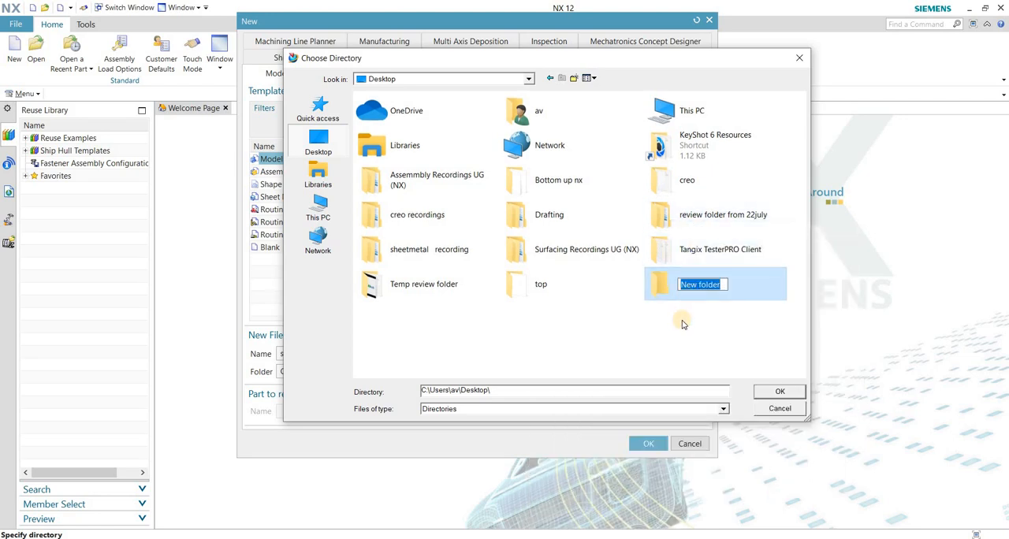
{"action": "type", "text": "ug"}
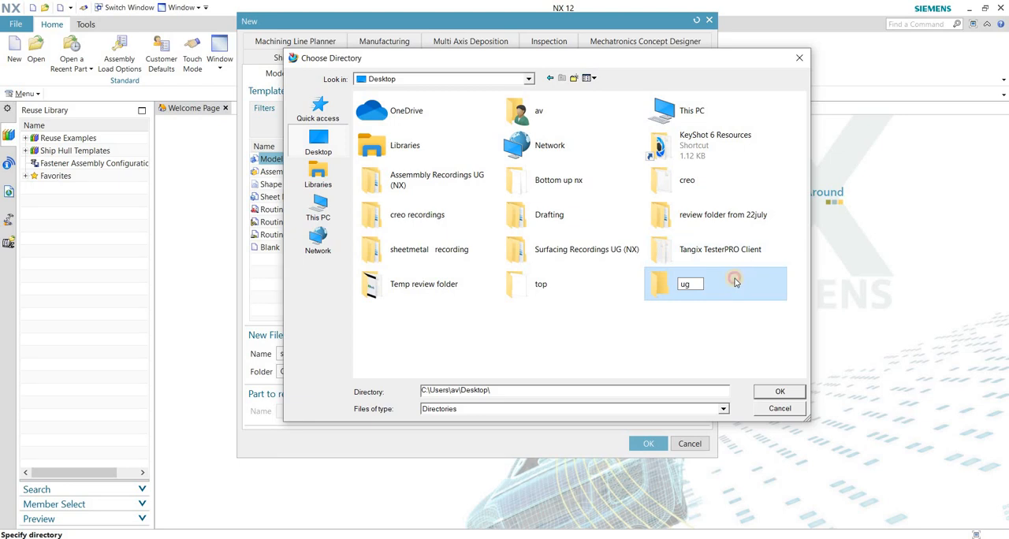
{"action": "double_click", "coordinate": [708, 290]}
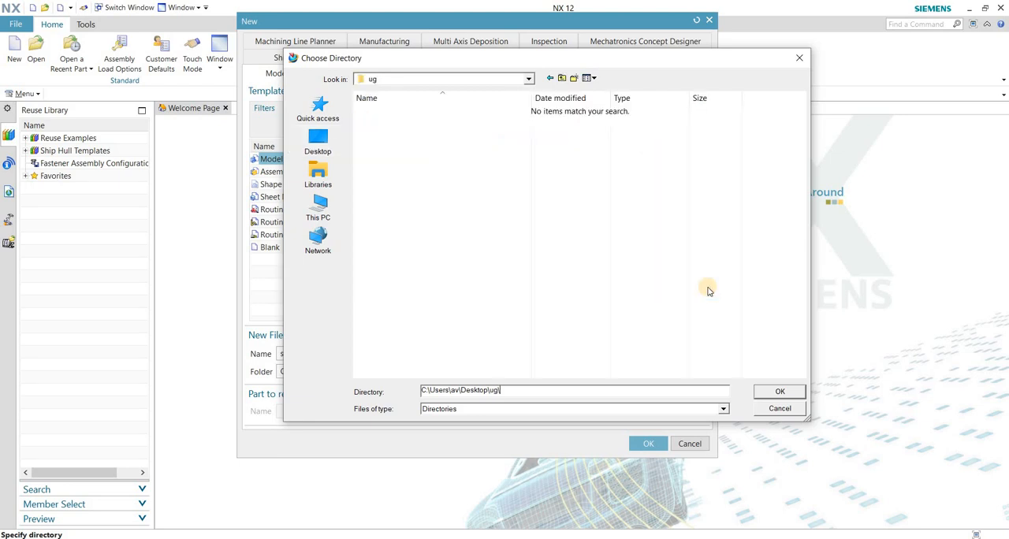
{"action": "left_click", "coordinate": [779, 391]}
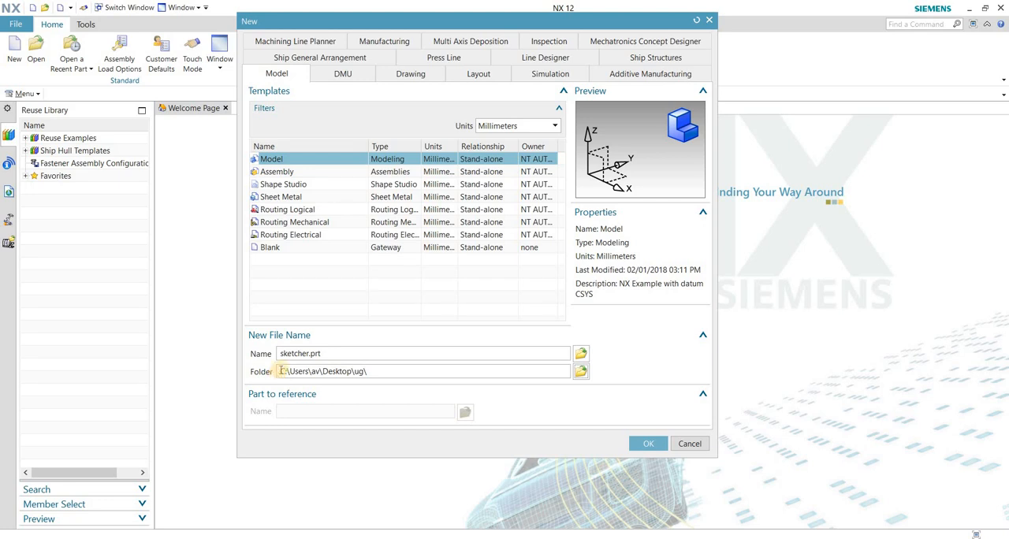
Keep Millimeters units and the Model template, then create the part sketcher.prt in the ug folder.
{"action": "left_click", "coordinate": [510, 126]}
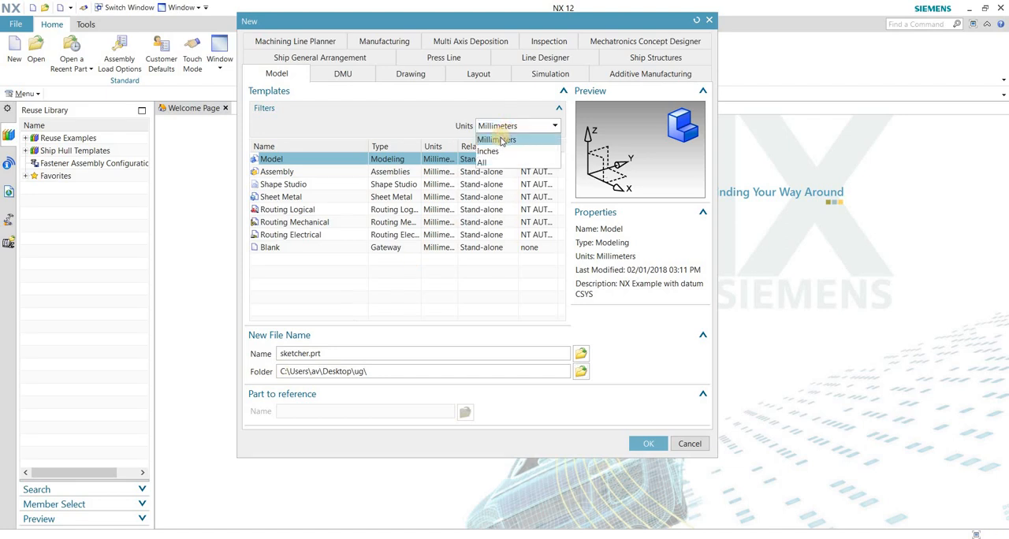
{"action": "left_click", "coordinate": [500, 140]}
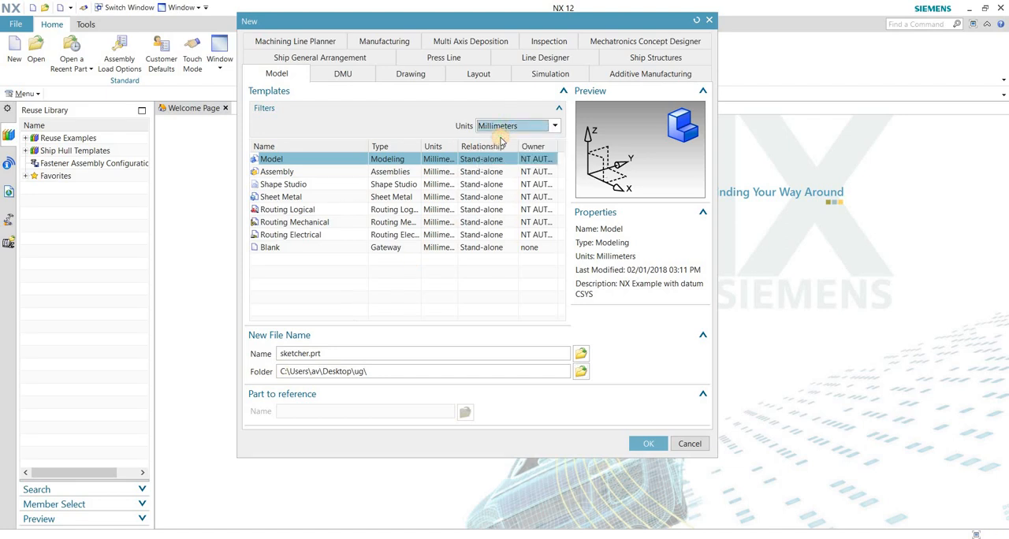
{"action": "left_click", "coordinate": [272, 160]}
{"action": "left_click", "coordinate": [305, 354]}
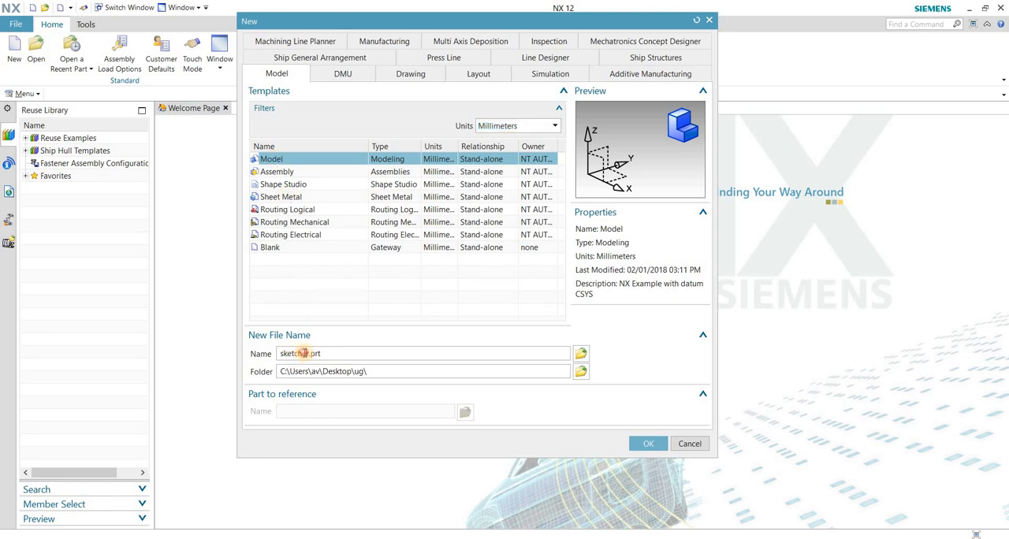
{"action": "double_click", "coordinate": [294, 354]}
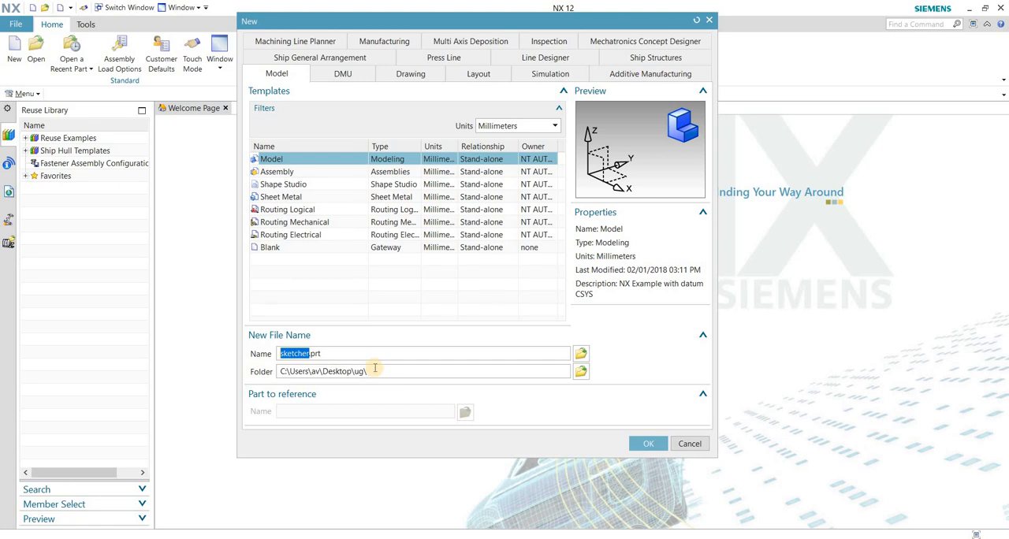
{"action": "left_click", "coordinate": [651, 446]}
{"action": "left_click", "coordinate": [647, 444]}
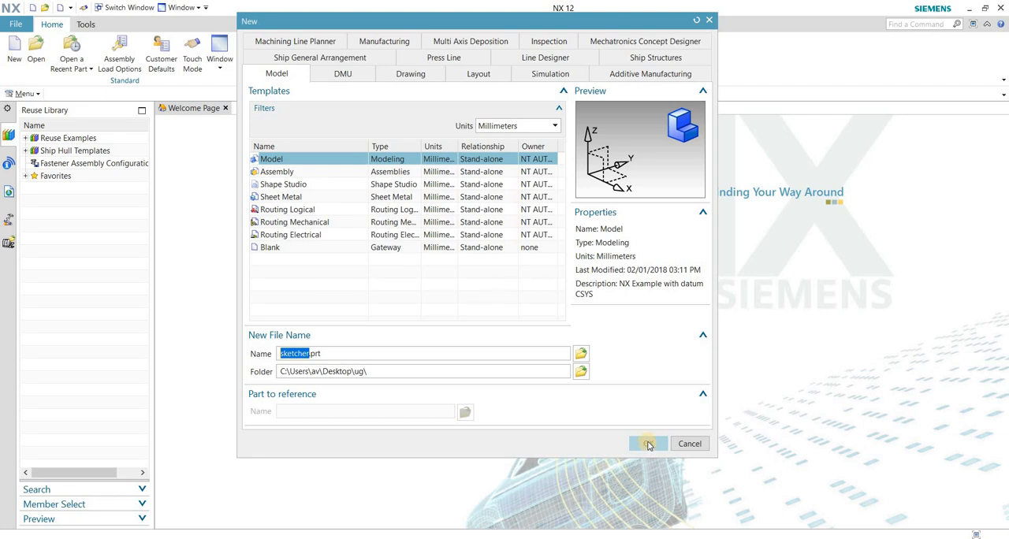
{"action": "left_click", "coordinate": [648, 443]}
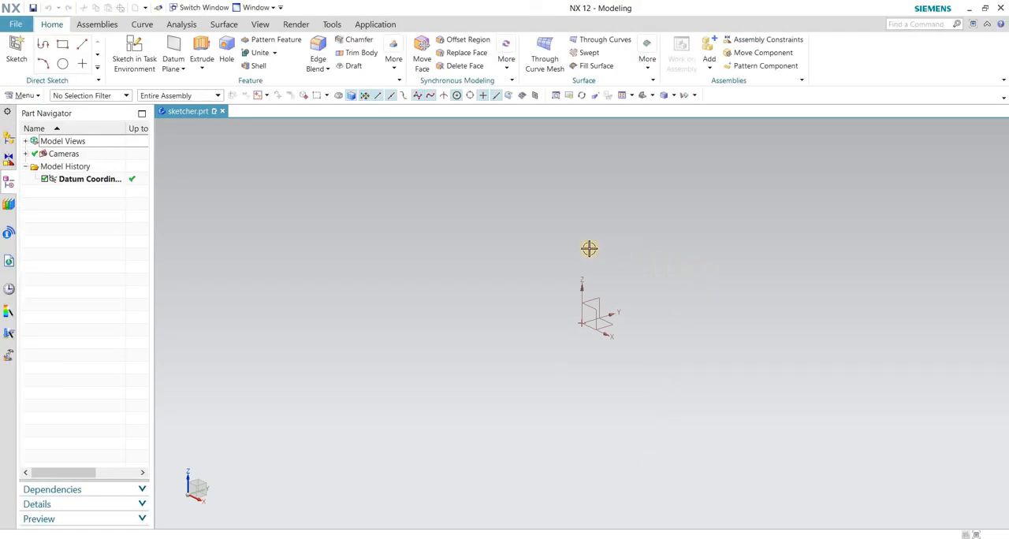
Orbit the empty part to examine the datum coordinate system's axes and planes from several directions.
{"action": "middle_click_drag", "start_coordinate": [592, 263], "coordinate": [556, 301]}
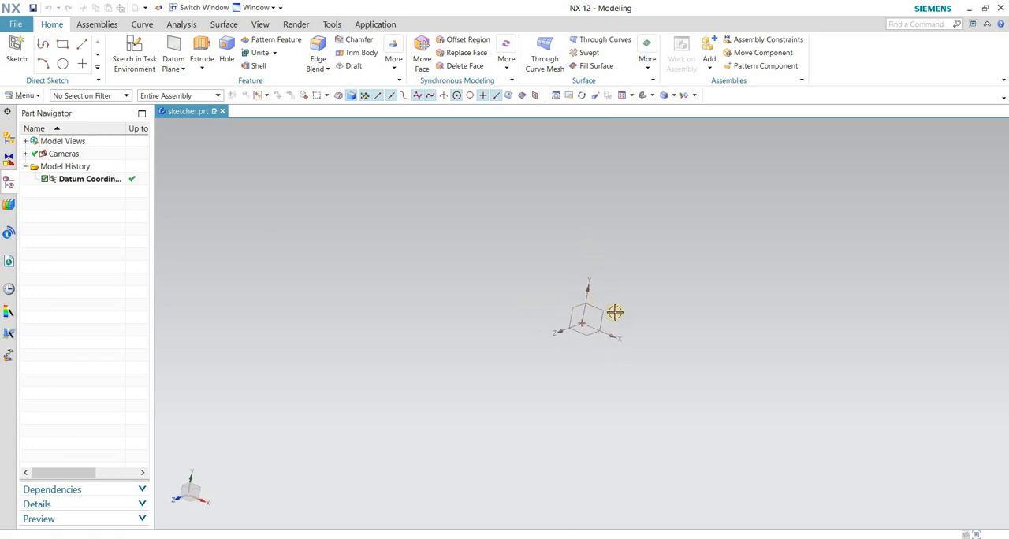
{"action": "scroll", "coordinate": [614, 342], "scroll_direction": "up", "scroll_amount": 1}
{"action": "mouse_move", "coordinate": [571, 320]}
{"action": "middle_mouse_down"}
{"action": "mouse_move", "coordinate": [599, 318]}
{"action": "mouse_move", "coordinate": [575, 308]}
{"action": "mouse_move", "coordinate": [570, 333]}
{"action": "middle_mouse_up"}
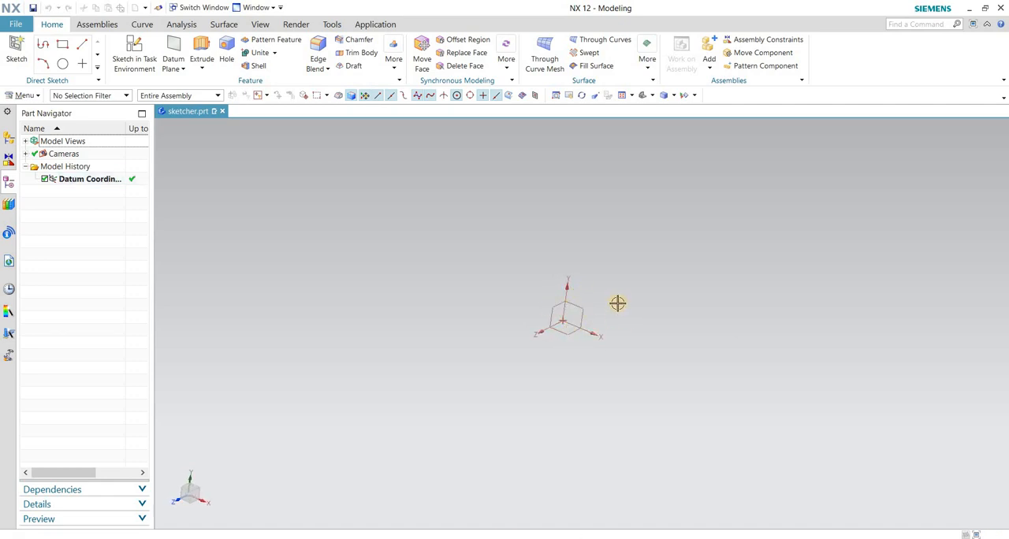
{"action": "middle_click_drag", "start_coordinate": [617, 303], "coordinate": [572, 322]}
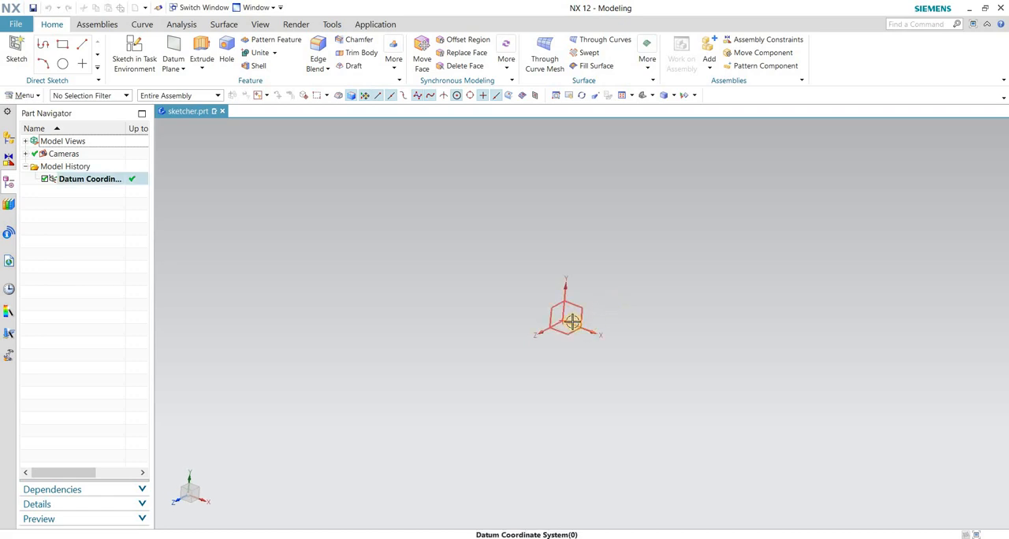
{"action": "middle_click_drag", "start_coordinate": [625, 268], "coordinate": [618, 283]}
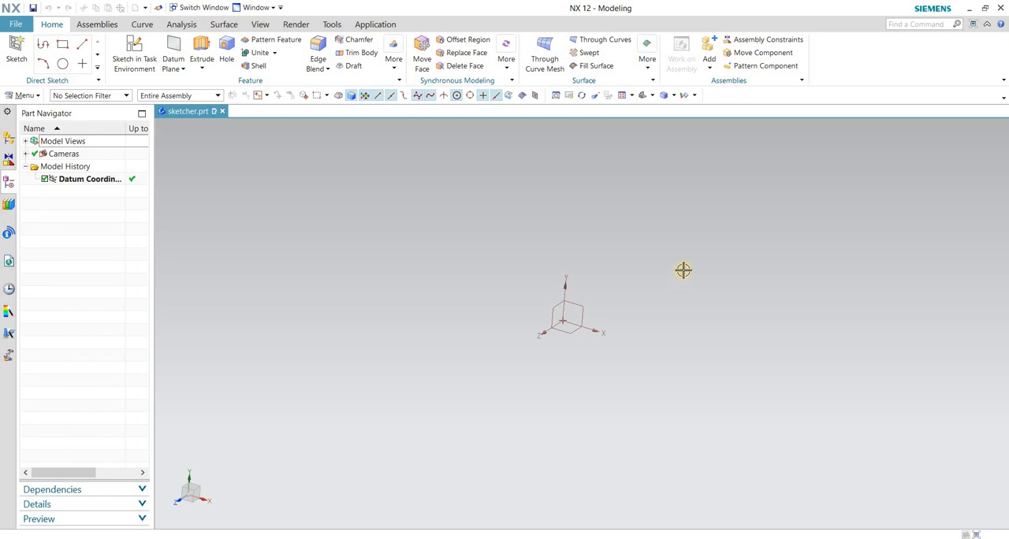
{"action": "middle_click_drag", "start_coordinate": [679, 273], "coordinate": [607, 272]}
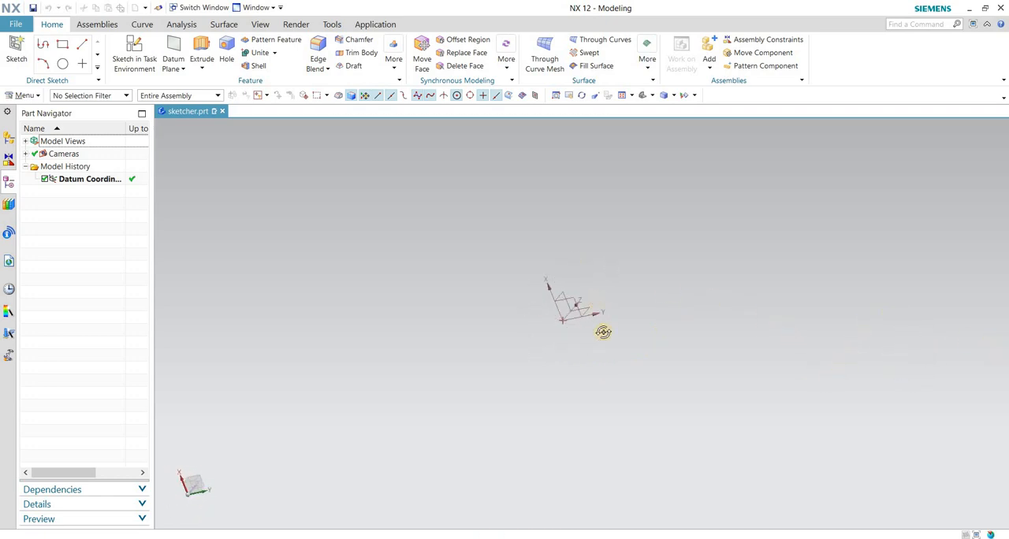
{"action": "middle_click_drag", "start_coordinate": [604, 332], "coordinate": [593, 289]}
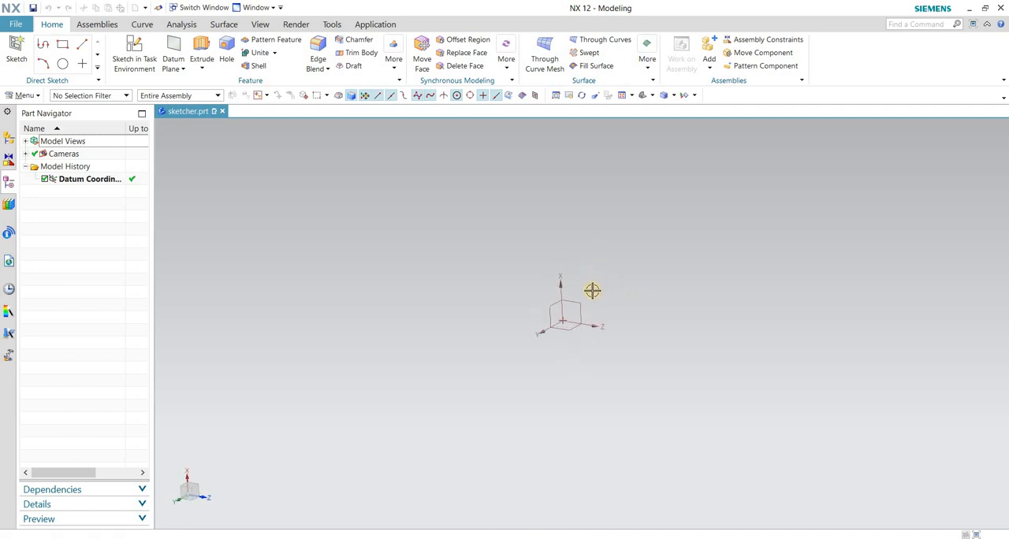
Practise zooming in and out repeatedly around the datum coordinate system.
{"action": "scroll", "coordinate": [585, 312], "scroll_direction": "down", "scroll_amount": 3}
{"action": "scroll", "coordinate": [591, 316], "scroll_direction": "up", "scroll_amount": 4}
{"action": "scroll", "coordinate": [590, 327], "scroll_direction": "down", "scroll_amount": 4}
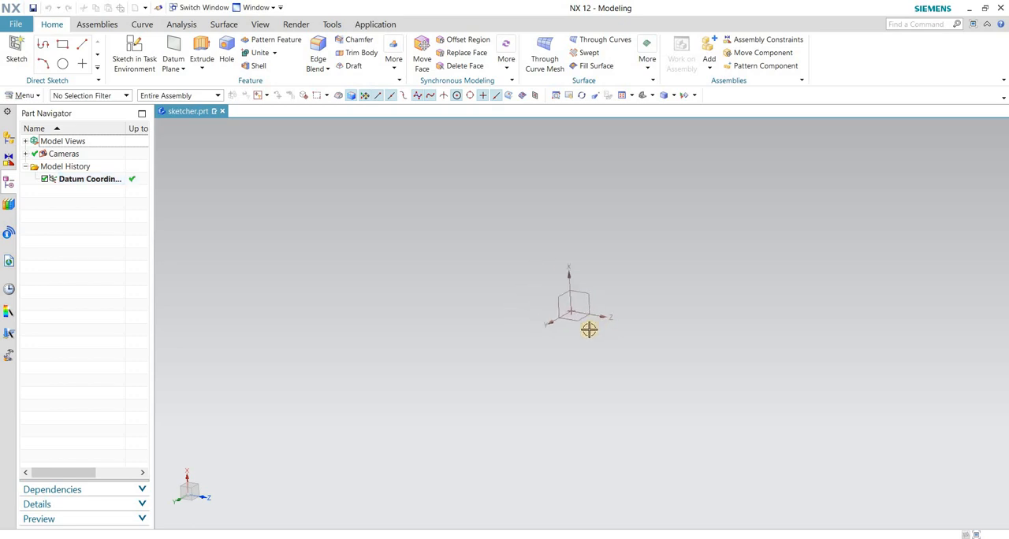
{"action": "scroll", "coordinate": [598, 339], "scroll_direction": "up", "scroll_amount": 5}
{"action": "scroll", "coordinate": [598, 339], "scroll_direction": "down", "scroll_amount": 3}
{"action": "scroll", "coordinate": [597, 344], "scroll_direction": "up", "scroll_amount": 4}
{"action": "scroll", "coordinate": [597, 333], "scroll_direction": "down", "scroll_amount": 4}
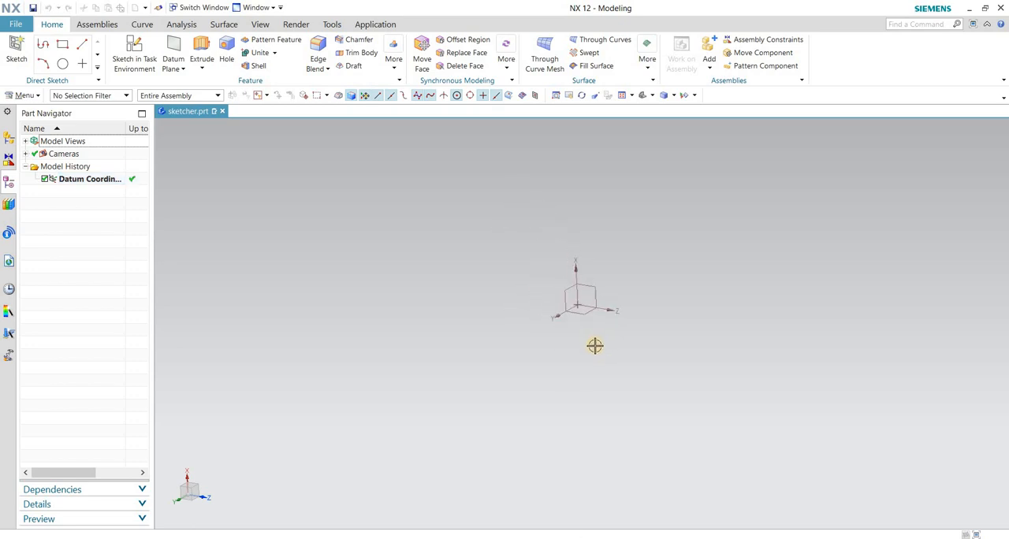
{"action": "scroll", "coordinate": [595, 344], "scroll_direction": "up", "scroll_amount": 4}
{"action": "scroll", "coordinate": [596, 353], "scroll_direction": "down", "scroll_amount": 4}
{"action": "scroll", "coordinate": [594, 356], "scroll_direction": "up", "scroll_amount": 4}
{"action": "scroll", "coordinate": [594, 356], "scroll_direction": "down", "scroll_amount": 4}
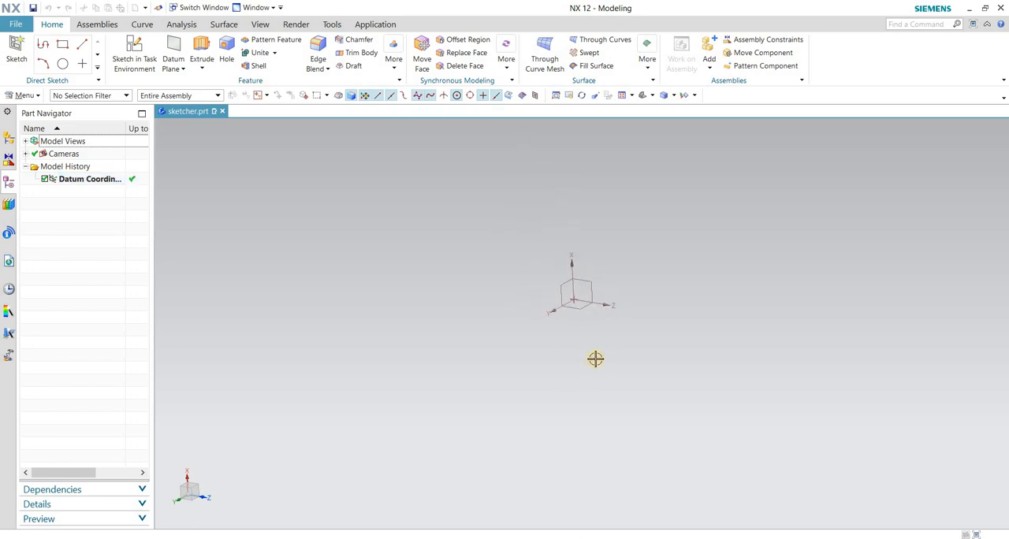
{"action": "scroll", "coordinate": [604, 296], "scroll_direction": "up", "scroll_amount": 4}
{"action": "scroll", "coordinate": [604, 297], "scroll_direction": "down", "scroll_amount": 2}
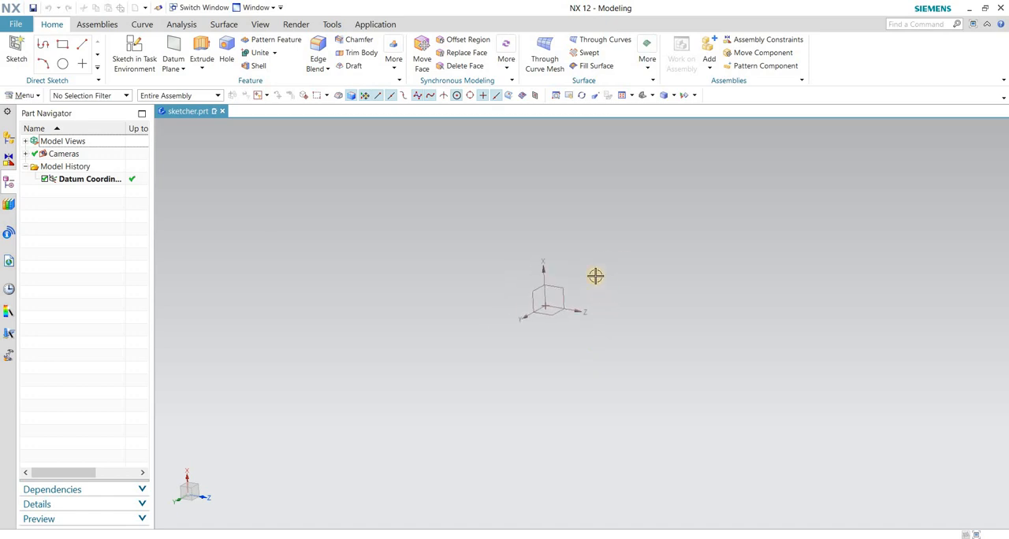
Pan and slightly rotate the view of the datum coordinate system, and repeat zooming in and out beside it.
{"action": "middle_click_drag", "start_coordinate": [645, 261], "coordinate": [590, 271], "text": "shift"}
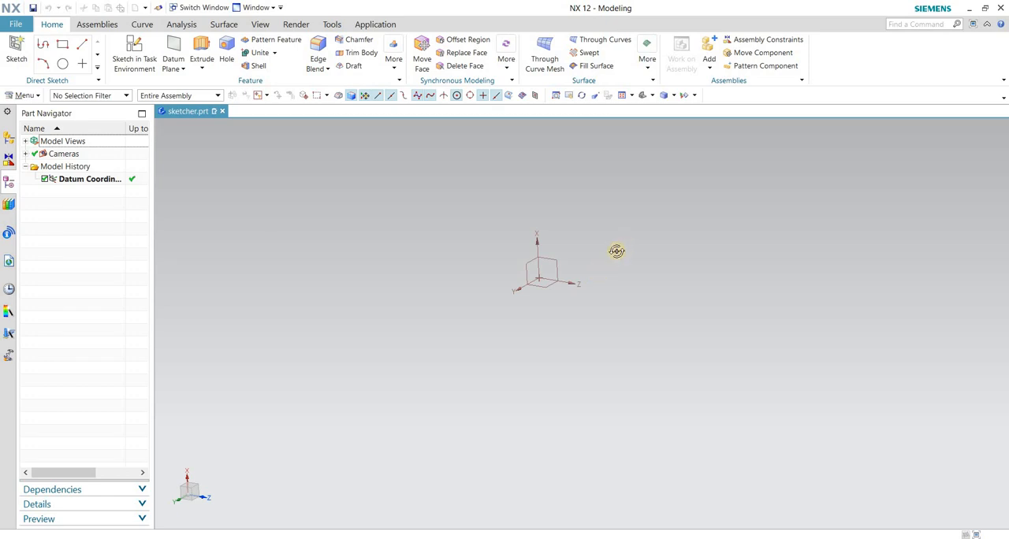
{"action": "mouse_move", "coordinate": [617, 250]}
{"action": "middle_mouse_down"}
{"action": "mouse_move", "coordinate": [502, 270]}
{"action": "mouse_move", "coordinate": [662, 254]}
{"action": "mouse_move", "coordinate": [522, 260]}
{"action": "mouse_move", "coordinate": [638, 245]}
{"action": "mouse_move", "coordinate": [572, 247]}
{"action": "mouse_move", "coordinate": [625, 232]}
{"action": "mouse_move", "coordinate": [667, 234]}
{"action": "mouse_move", "coordinate": [532, 262]}
{"action": "mouse_move", "coordinate": [633, 259]}
{"action": "middle_mouse_up"}
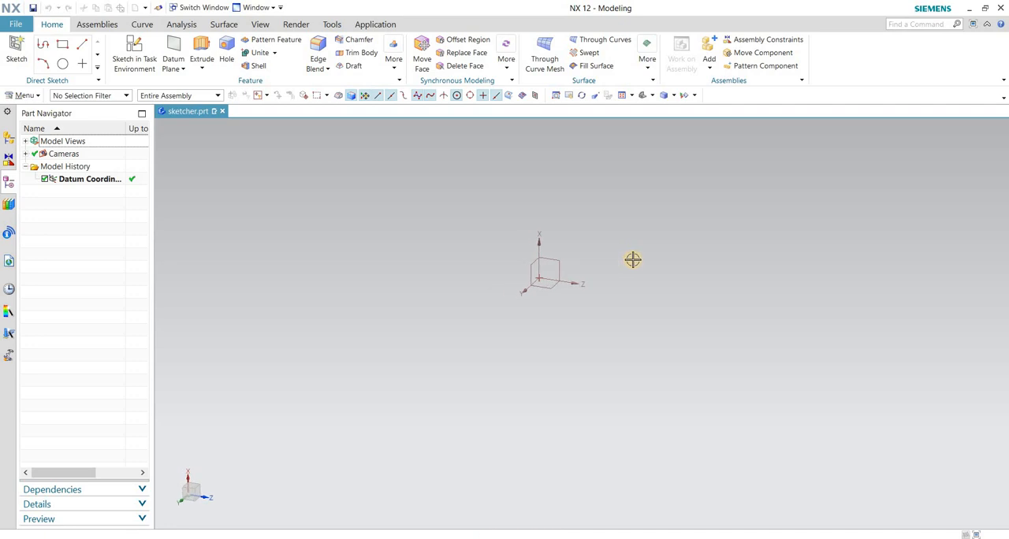
{"action": "scroll", "coordinate": [633, 260], "scroll_direction": "down", "scroll_amount": 4}
{"action": "scroll", "coordinate": [633, 259], "scroll_direction": "up", "scroll_amount": 5}
{"action": "scroll", "coordinate": [632, 268], "scroll_direction": "down", "scroll_amount": 5}
{"action": "scroll", "coordinate": [632, 268], "scroll_direction": "up", "scroll_amount": 3}
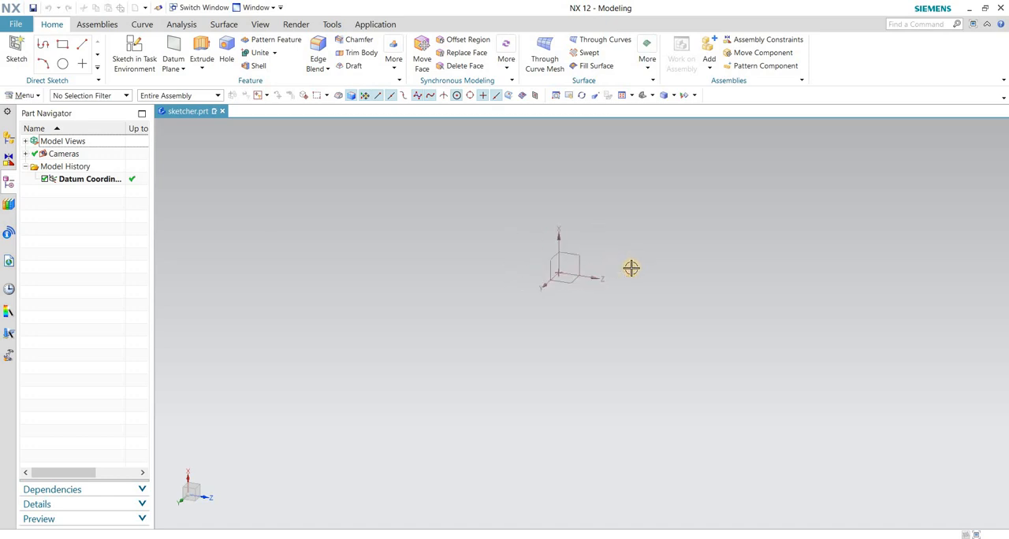
{"action": "scroll", "coordinate": [631, 268], "scroll_direction": "up", "scroll_amount": 3}
{"action": "scroll", "coordinate": [631, 272], "scroll_direction": "down", "scroll_amount": 5}
{"action": "scroll", "coordinate": [630, 273], "scroll_direction": "up", "scroll_amount": 4}
{"action": "scroll", "coordinate": [630, 272], "scroll_direction": "down", "scroll_amount": 4}
{"action": "scroll", "coordinate": [630, 272], "scroll_direction": "up", "scroll_amount": 3}
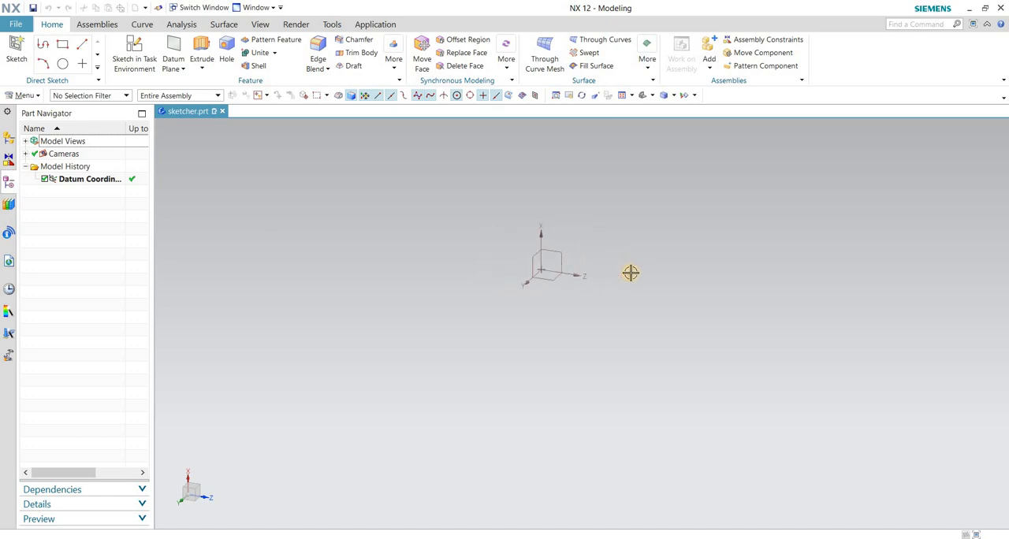
{"action": "scroll", "coordinate": [631, 272], "scroll_direction": "up", "scroll_amount": 3}
{"action": "scroll", "coordinate": [631, 273], "scroll_direction": "down", "scroll_amount": 4}
{"action": "scroll", "coordinate": [630, 275], "scroll_direction": "up", "scroll_amount": 4}
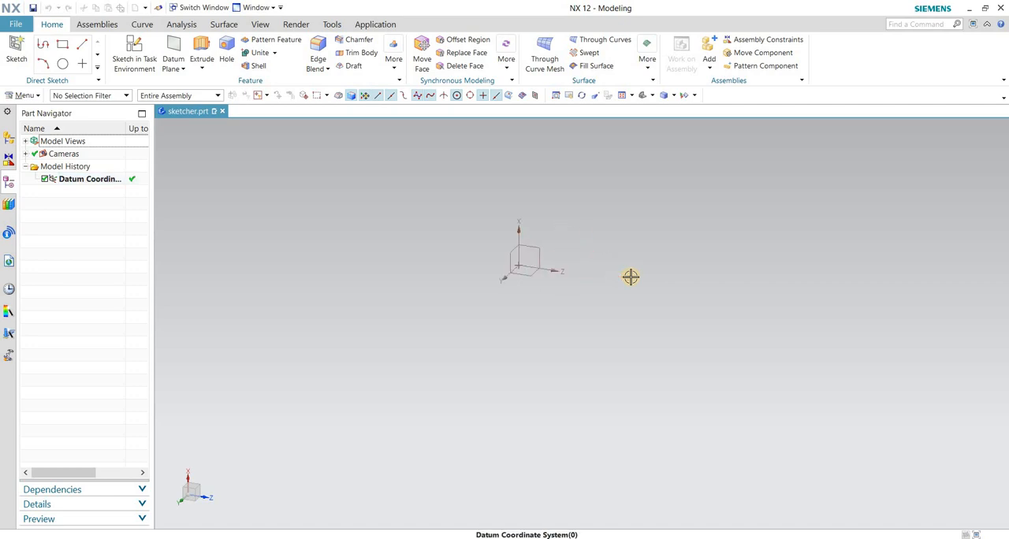
{"action": "scroll", "coordinate": [631, 275], "scroll_direction": "down", "scroll_amount": 4}
{"action": "scroll", "coordinate": [630, 277], "scroll_direction": "up", "scroll_amount": 4}
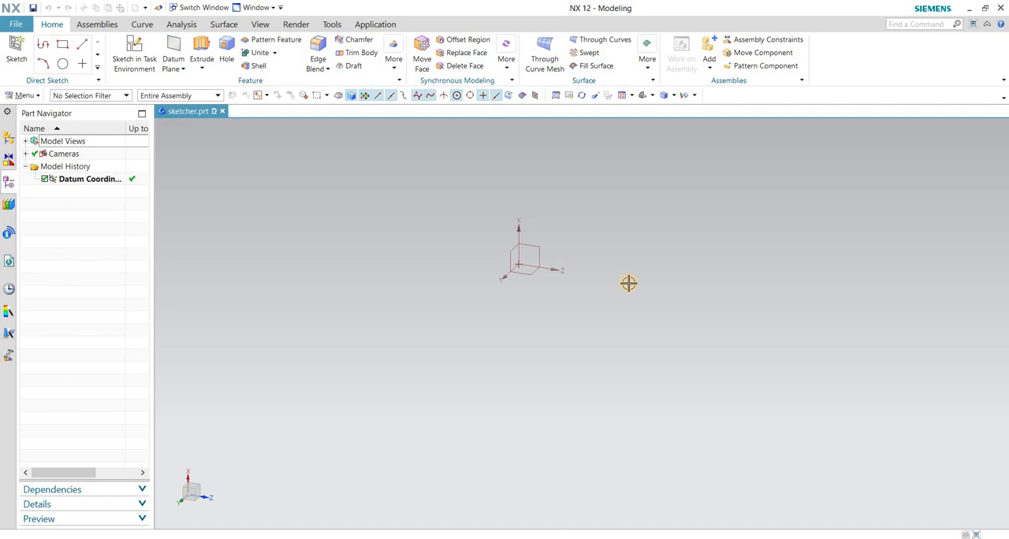
Shift the datum coordinate system within the graphics area and tilt its view slightly to inspect its three planes.
{"action": "middle_click_drag", "start_coordinate": [594, 268], "coordinate": [678, 242], "text": "shift"}
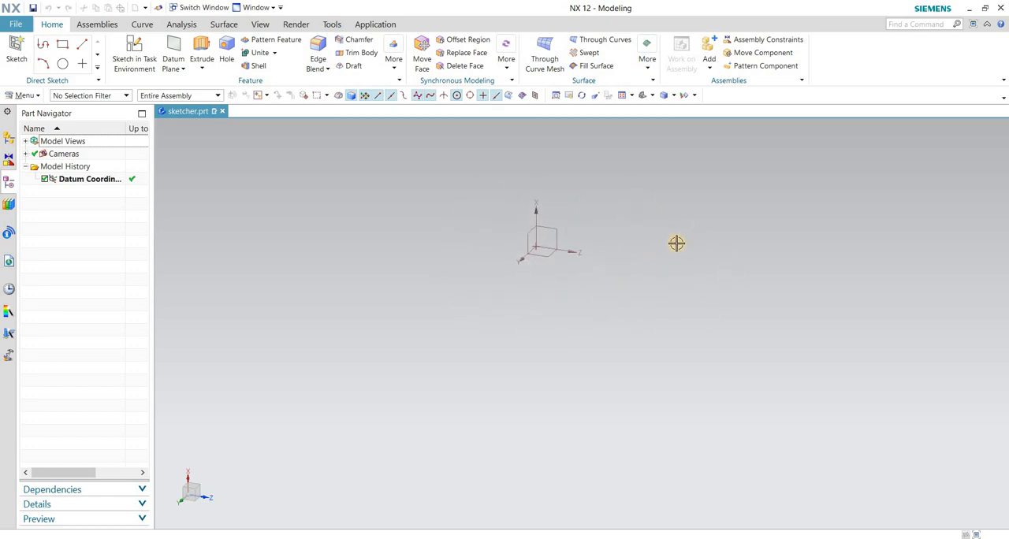
{"action": "scroll", "coordinate": [517, 239], "scroll_direction": "up", "scroll_amount": 4}
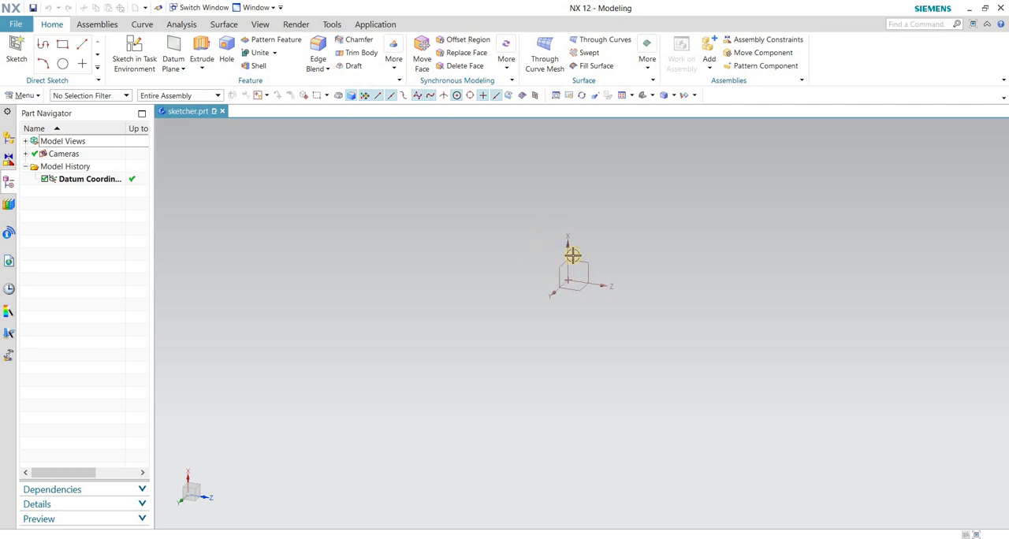
{"action": "mouse_move", "coordinate": [603, 241]}
{"action": "middle_mouse_down"}
{"action": "mouse_move", "coordinate": [629, 213]}
{"action": "mouse_move", "coordinate": [595, 241]}
{"action": "mouse_move", "coordinate": [604, 249]}
{"action": "mouse_move", "coordinate": [653, 223]}
{"action": "mouse_move", "coordinate": [620, 233]}
{"action": "middle_mouse_up"}
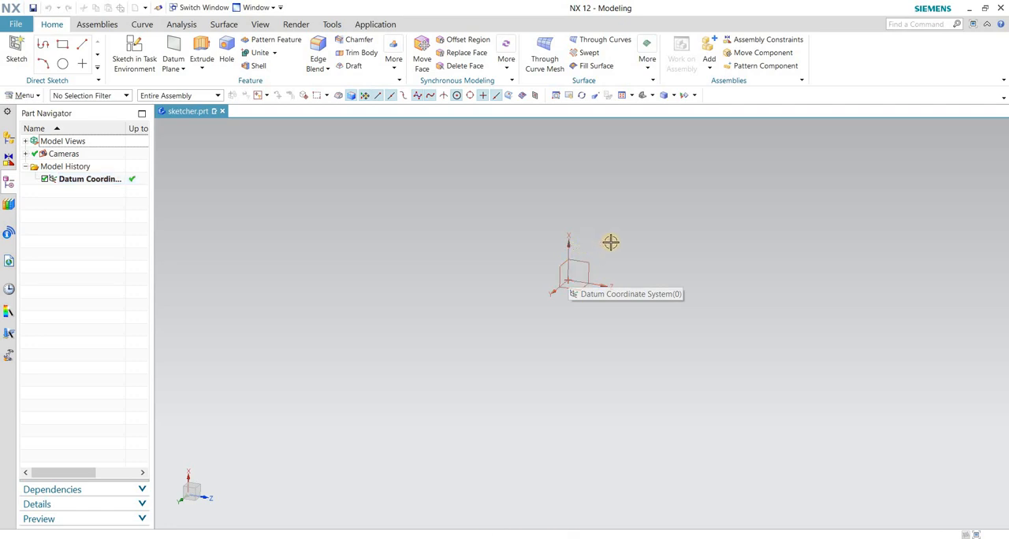
{"action": "middle_click_drag", "start_coordinate": [602, 249], "coordinate": [600, 249]}
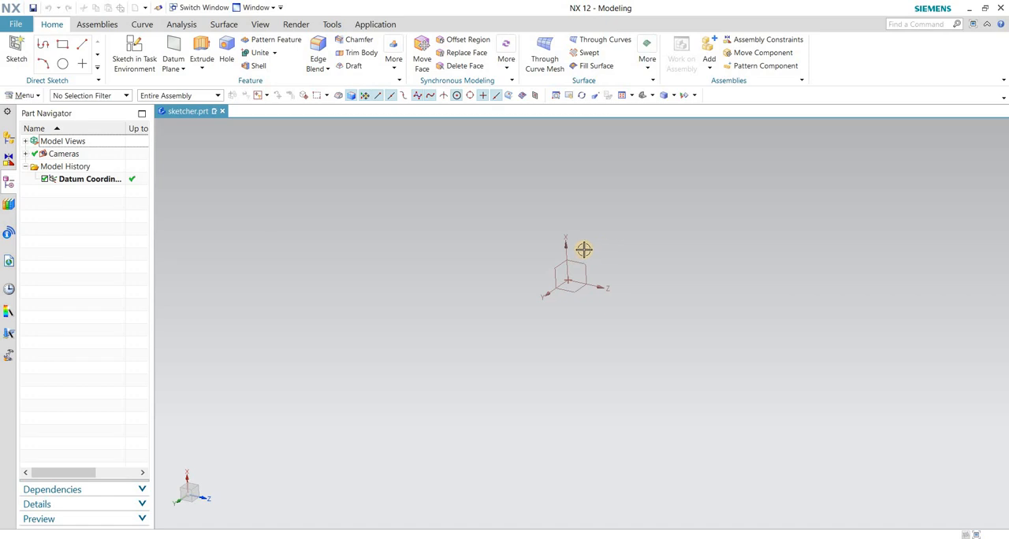
{"action": "left_click", "coordinate": [182, 68]}
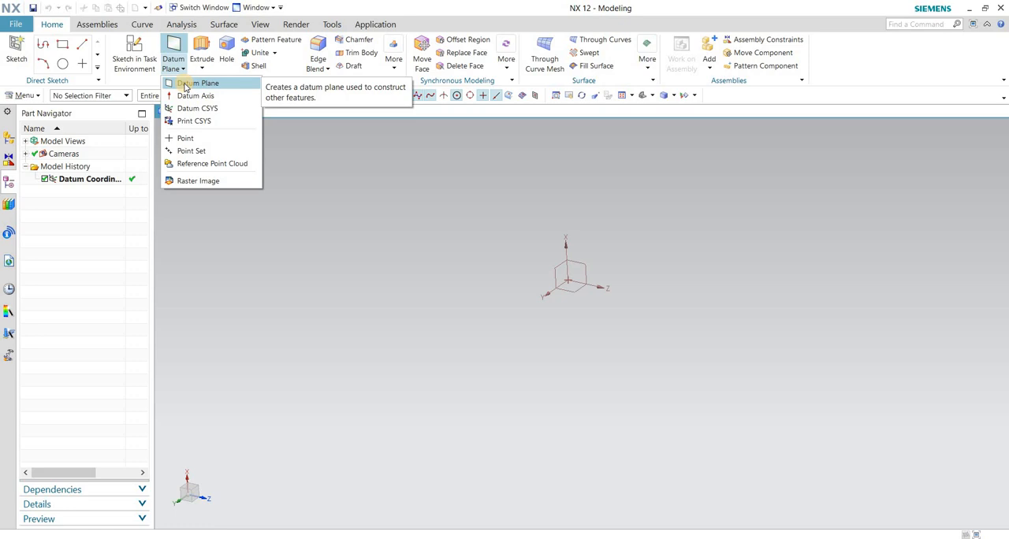
{"action": "left_click", "coordinate": [390, 141]}
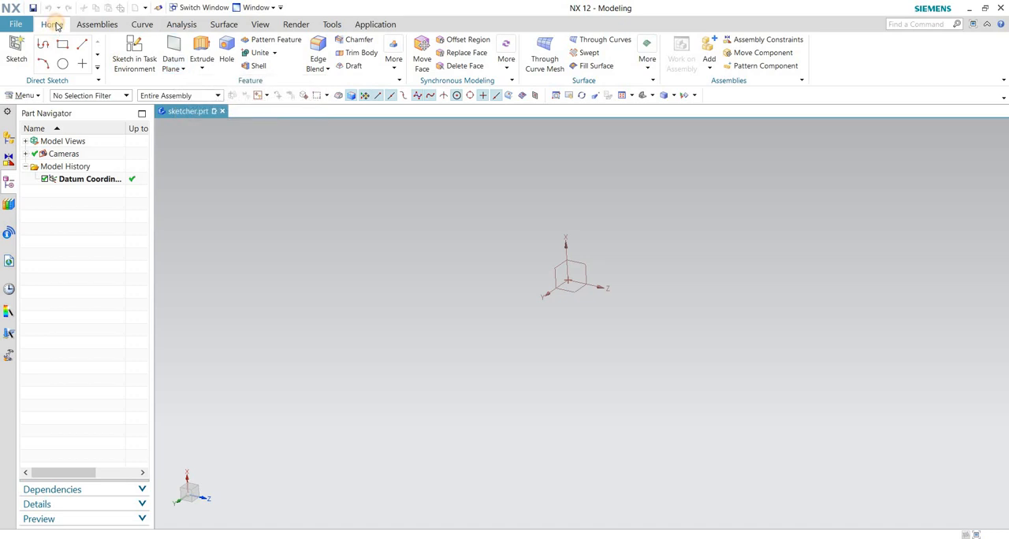
{"action": "left_click", "coordinate": [174, 68]}
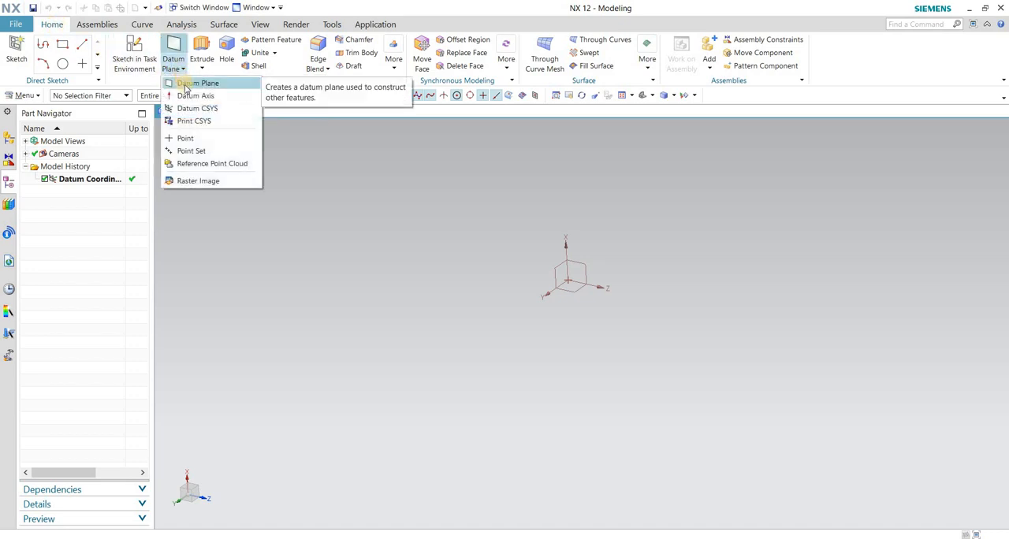
{"action": "left_click", "coordinate": [189, 85]}
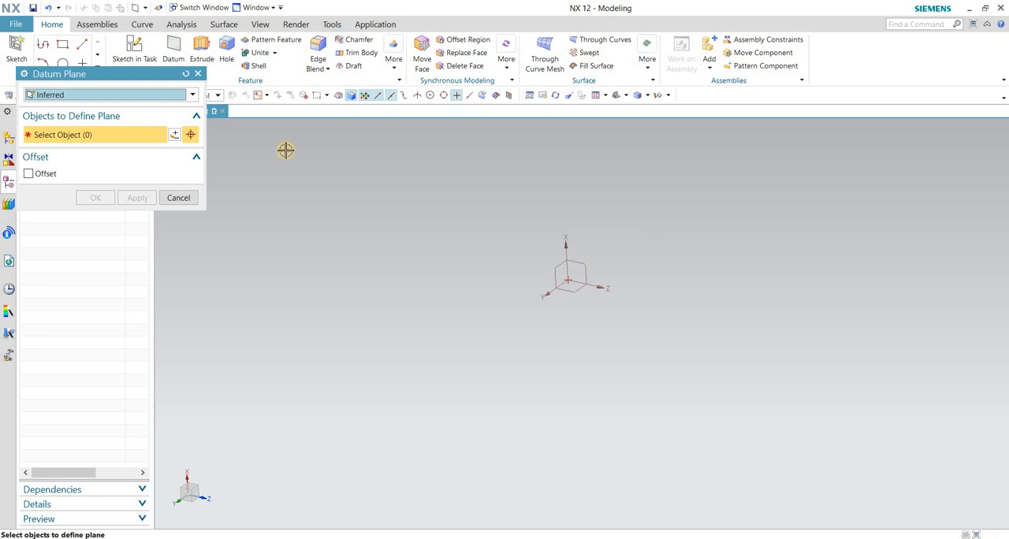
{"action": "left_click_drag", "start_coordinate": [76, 74], "coordinate": [272, 111]}
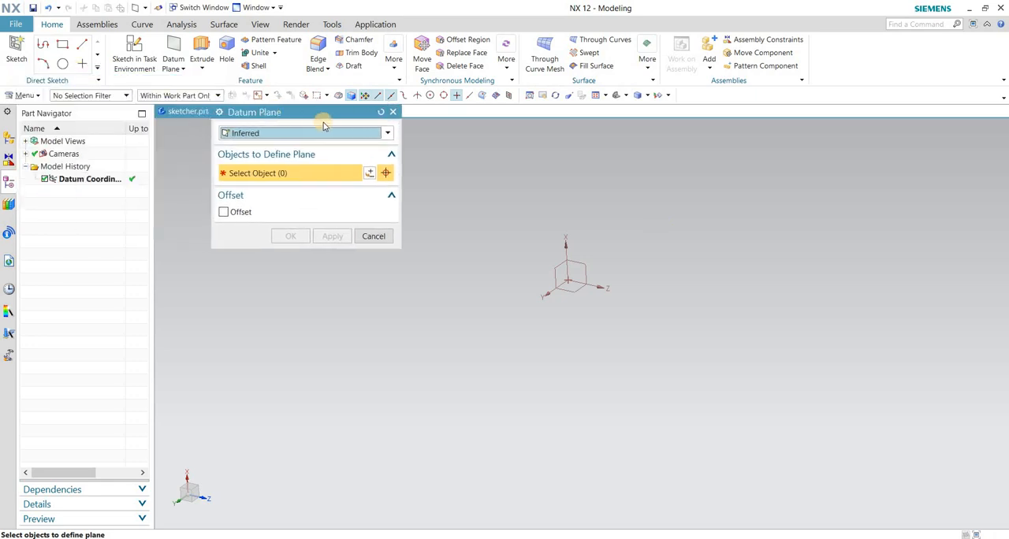
{"action": "left_click_drag", "start_coordinate": [337, 111], "coordinate": [409, 149]}
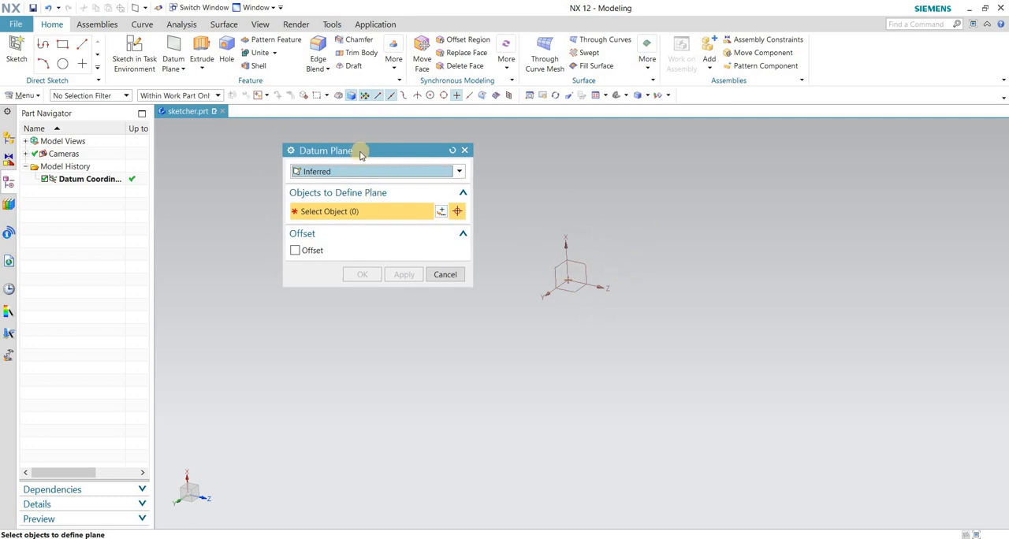
{"action": "left_click_drag", "start_coordinate": [361, 146], "coordinate": [366, 131]}
{"action": "left_click", "coordinate": [470, 136]}
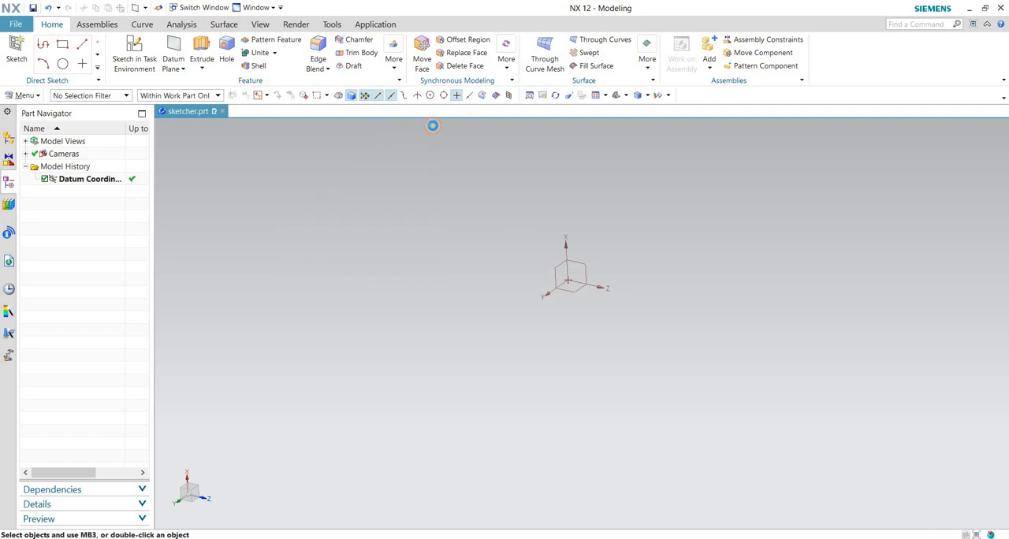
Create a fixed datum plane on the XC-YC plane at a distance of 0 mm from the WCS.
{"action": "left_click", "coordinate": [178, 71]}
{"action": "left_click", "coordinate": [197, 82]}
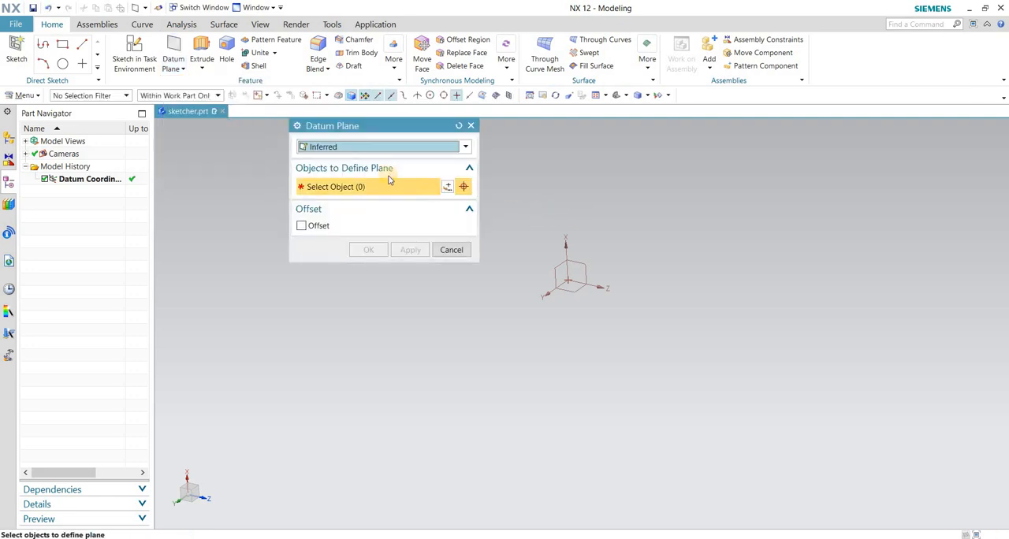
{"action": "left_click", "coordinate": [377, 150]}
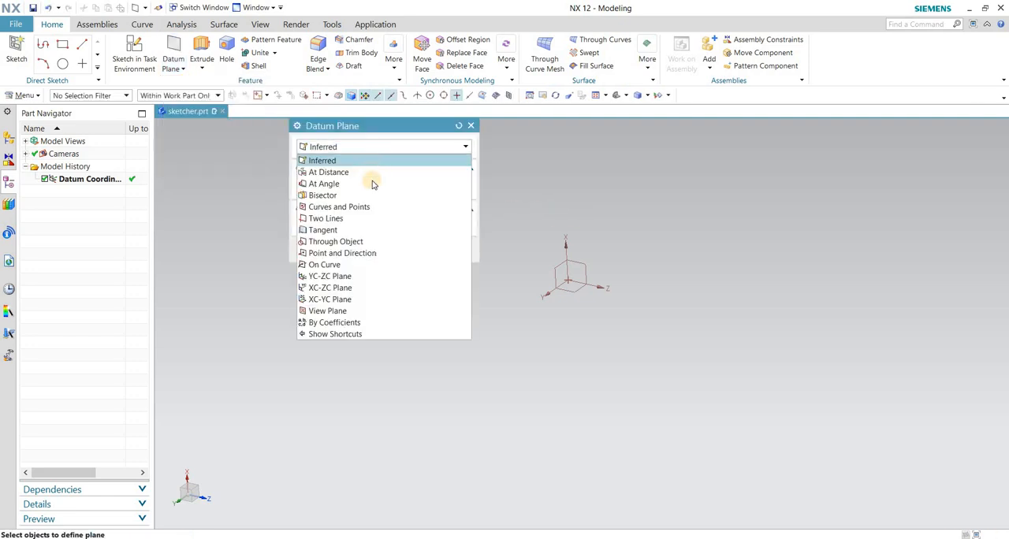
{"action": "left_click", "coordinate": [359, 298]}
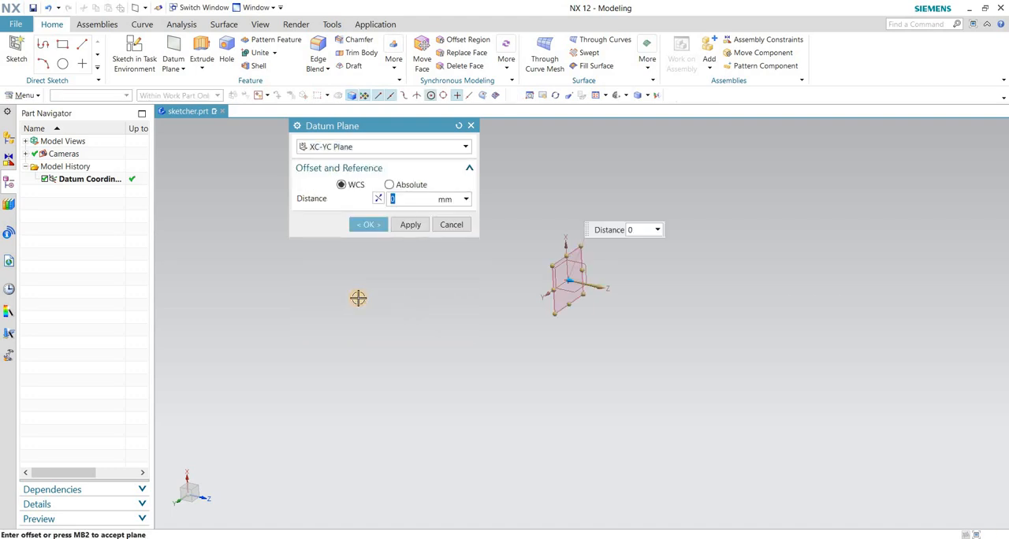
{"action": "left_click", "coordinate": [410, 224]}
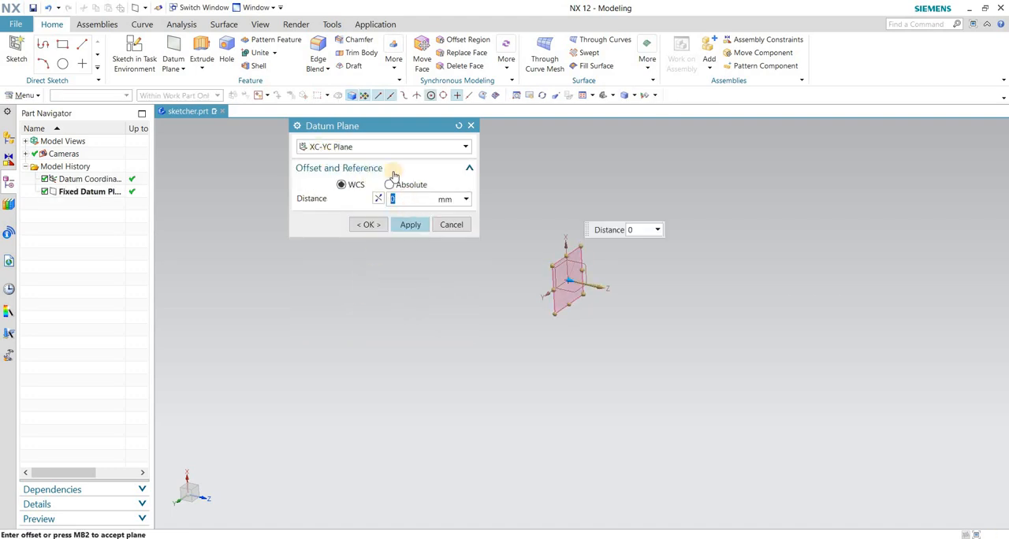
Add a fixed datum plane on the YC-ZC plane at a distance of 0 mm from the WCS.
{"action": "left_click", "coordinate": [405, 146]}
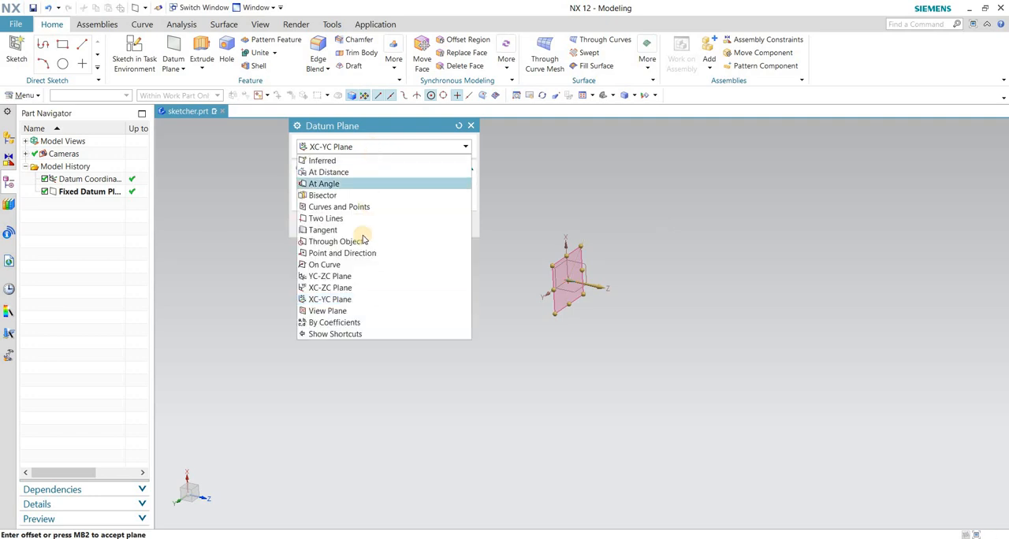
{"action": "left_click", "coordinate": [351, 277]}
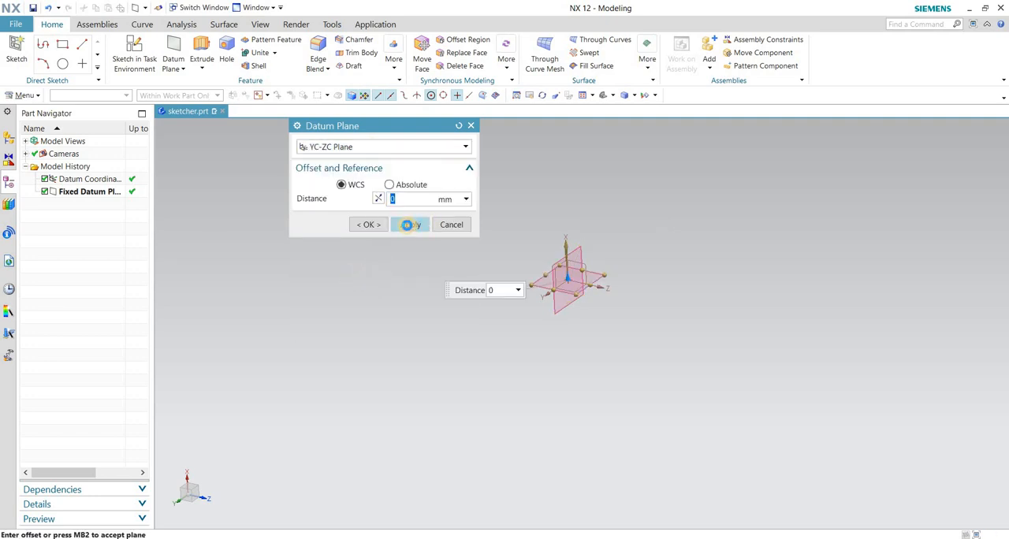
{"action": "left_click", "coordinate": [407, 225]}
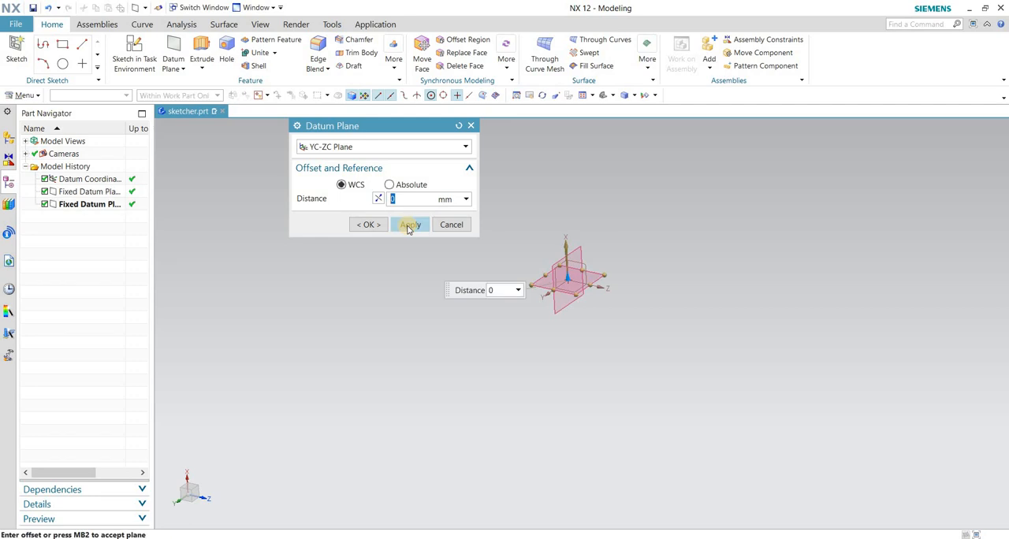
Add a fixed datum plane on the XC-ZC plane at a distance of 0 mm from the WCS and finish the Datum Plane command.
{"action": "left_click", "coordinate": [373, 148]}
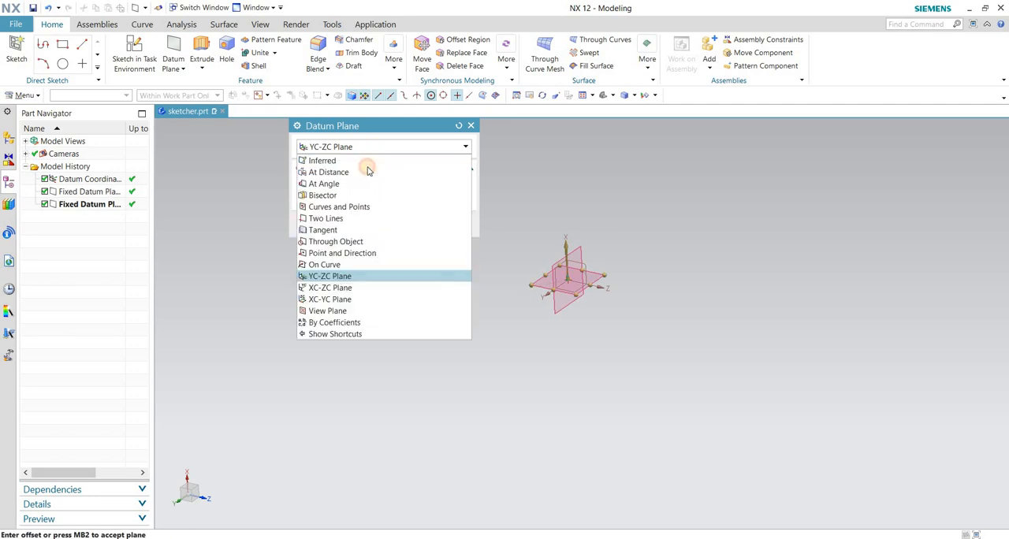
{"action": "left_click", "coordinate": [355, 289]}
{"action": "left_click", "coordinate": [411, 225]}
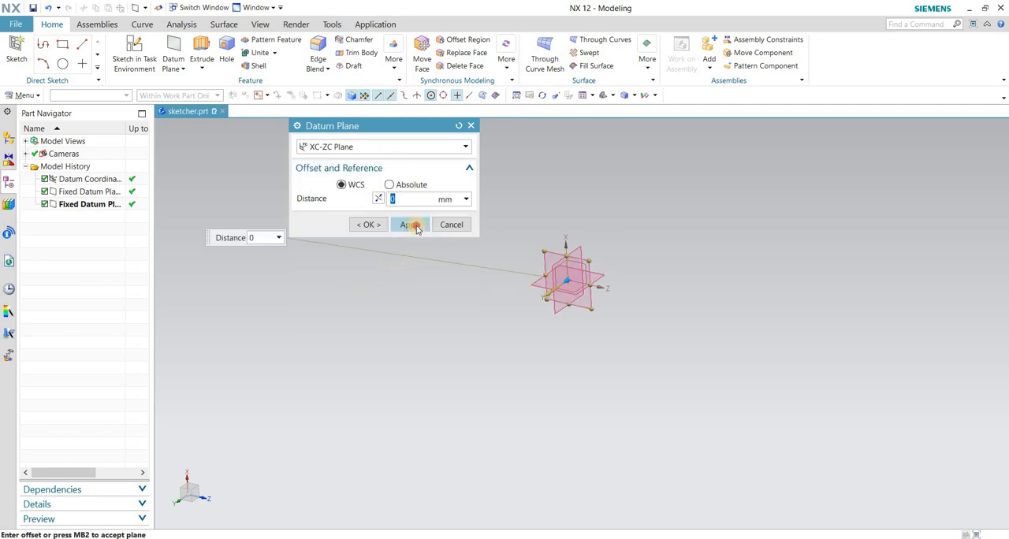
{"action": "left_click", "coordinate": [411, 225]}
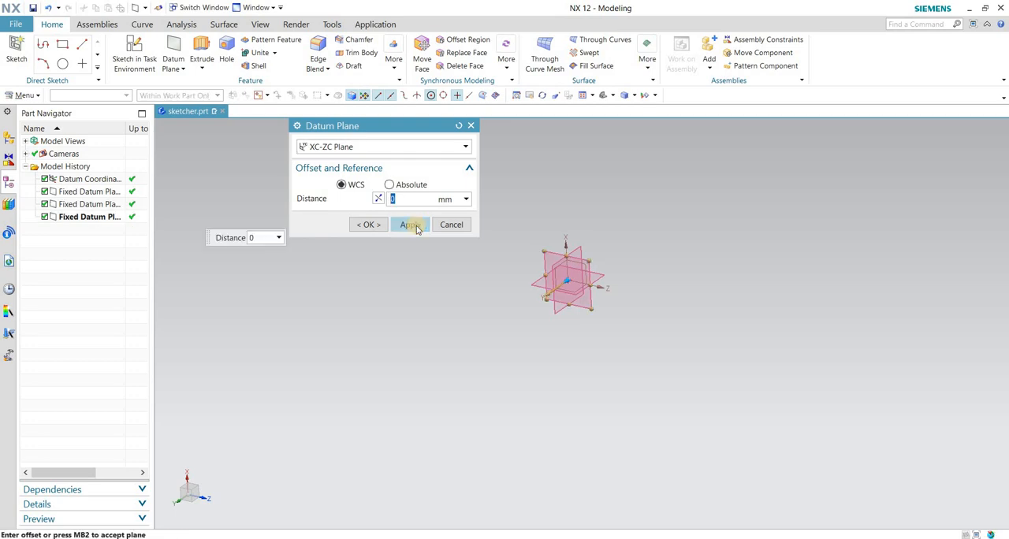
{"action": "middle_click_drag", "start_coordinate": [712, 258], "coordinate": [620, 272]}
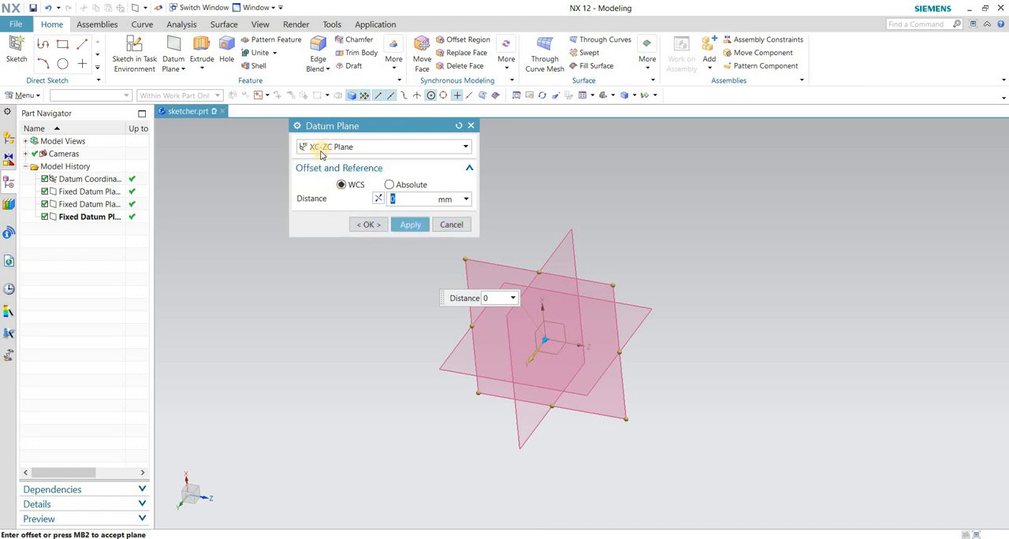
{"action": "left_click", "coordinate": [451, 224]}
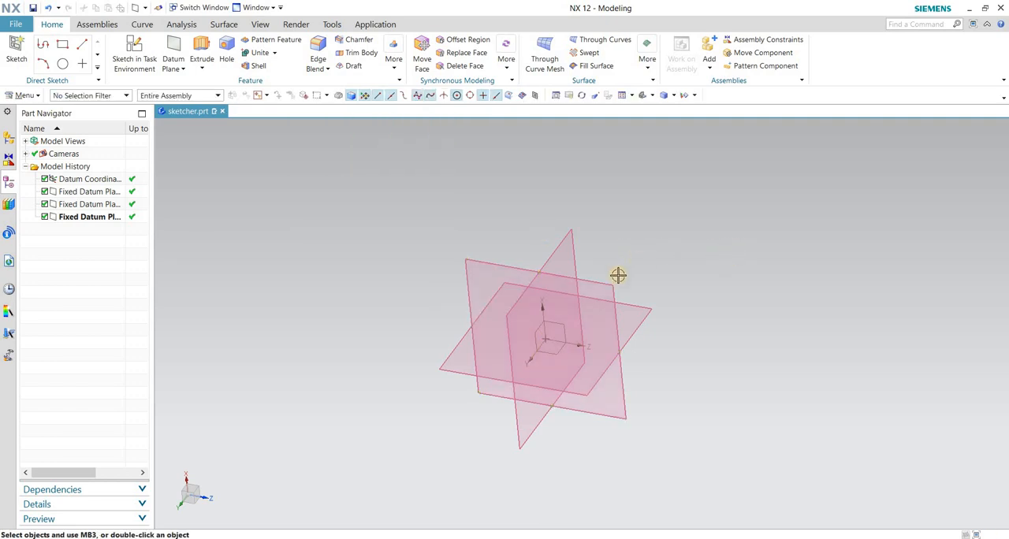
Zoom in on the three intersecting datum planes, orbit them to examine another orientation, and pan the view slightly.
{"action": "scroll", "coordinate": [571, 312], "scroll_direction": "down", "scroll_amount": 2}
{"action": "scroll", "coordinate": [582, 313], "scroll_direction": "up", "scroll_amount": 4}
{"action": "scroll", "coordinate": [587, 327], "scroll_direction": "up", "scroll_amount": 2}
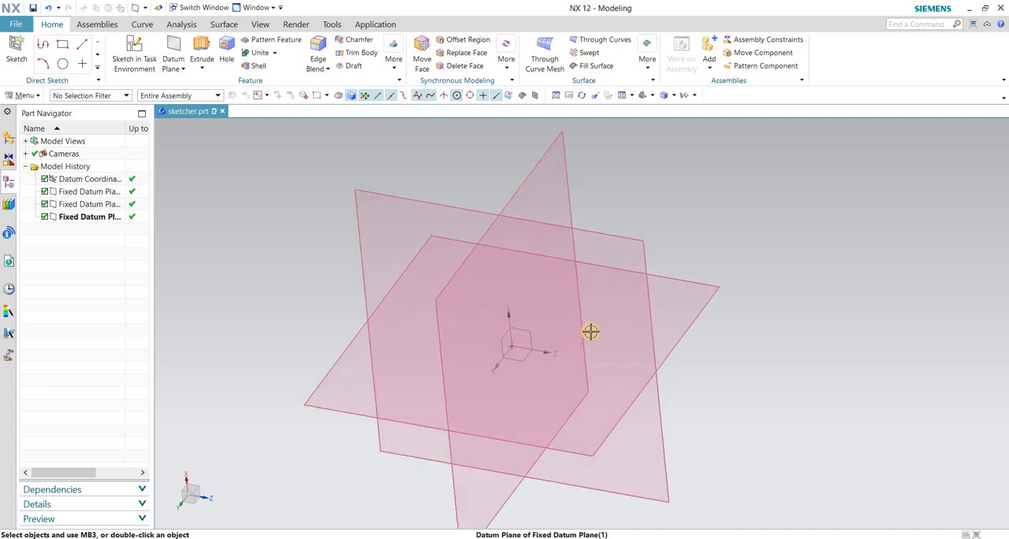
{"action": "scroll", "coordinate": [590, 331], "scroll_direction": "down", "scroll_amount": 4}
{"action": "scroll", "coordinate": [607, 315], "scroll_direction": "up", "scroll_amount": 4}
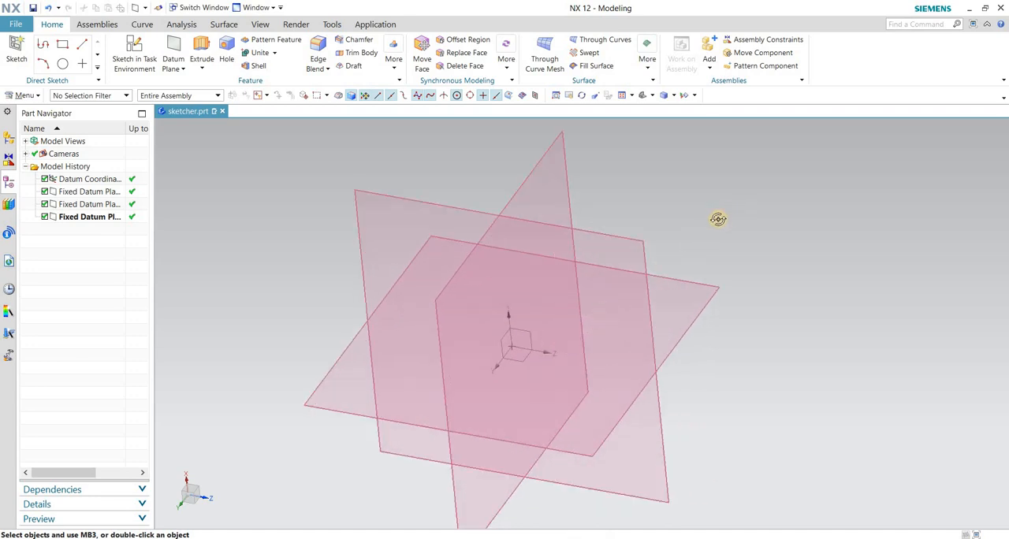
{"action": "middle_click_drag", "start_coordinate": [716, 218], "coordinate": [919, 272]}
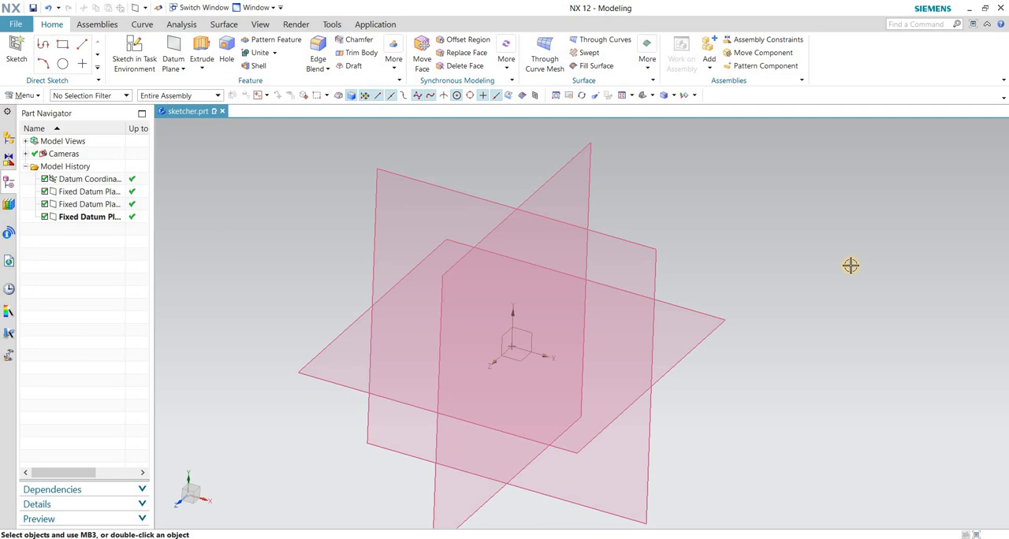
{"action": "middle_click_drag", "start_coordinate": [755, 278], "coordinate": [699, 298]}
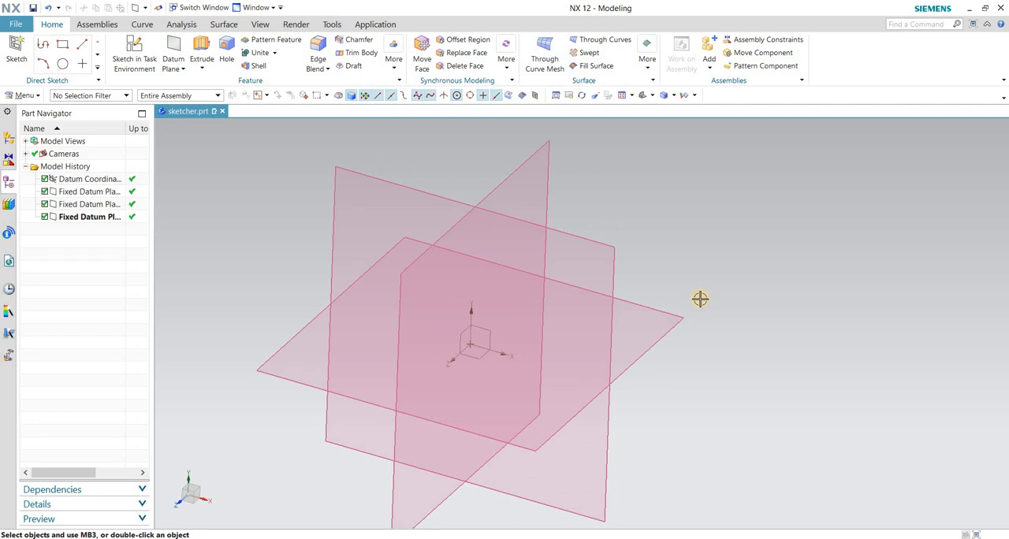
Practise zooming in and out around the three datum planes and tilt the view slightly.
{"action": "scroll", "coordinate": [700, 299], "scroll_direction": "down", "scroll_amount": 2}
{"action": "scroll", "coordinate": [713, 327], "scroll_direction": "up", "scroll_amount": 3}
{"action": "scroll", "coordinate": [718, 335], "scroll_direction": "down", "scroll_amount": 3}
{"action": "scroll", "coordinate": [718, 336], "scroll_direction": "up", "scroll_amount": 3}
{"action": "scroll", "coordinate": [719, 338], "scroll_direction": "down", "scroll_amount": 2}
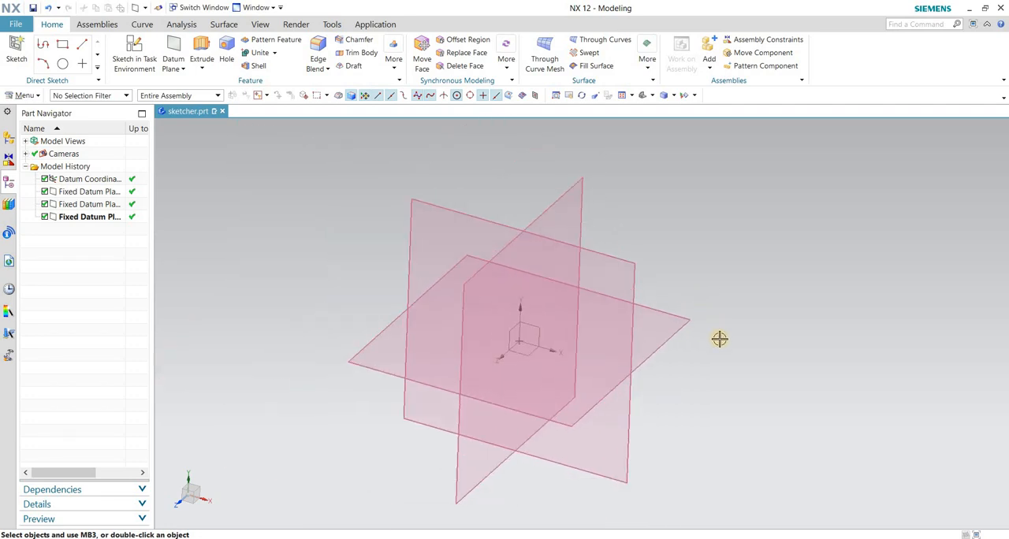
{"action": "scroll", "coordinate": [719, 339], "scroll_direction": "up", "scroll_amount": 3}
{"action": "scroll", "coordinate": [721, 335], "scroll_direction": "down", "scroll_amount": 3}
{"action": "middle_click_drag", "start_coordinate": [728, 328], "coordinate": [716, 299]}
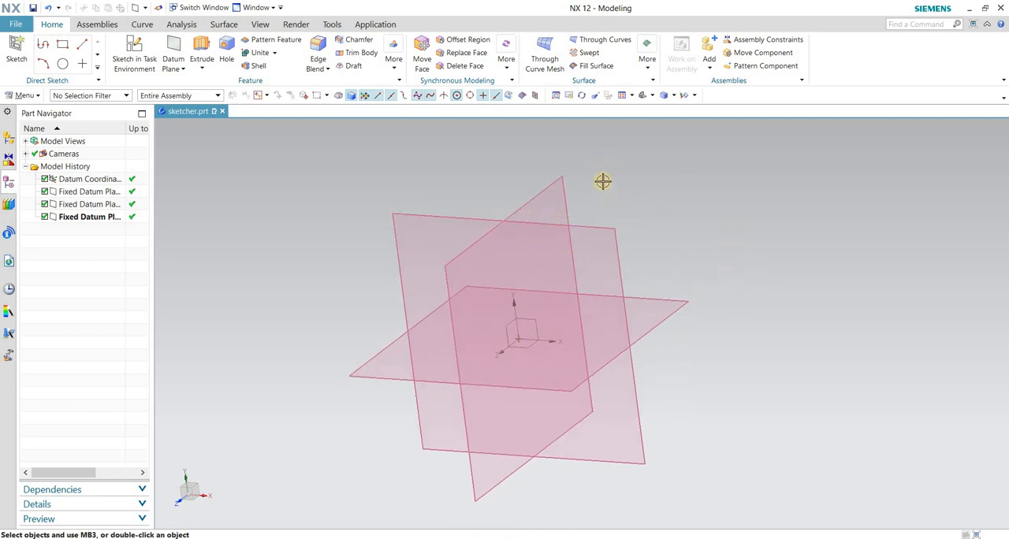
Turn the datum planes with the Rotate command, and magnify rectangular areas of the view with the Zoom command.
{"action": "left_click", "coordinate": [581, 96]}
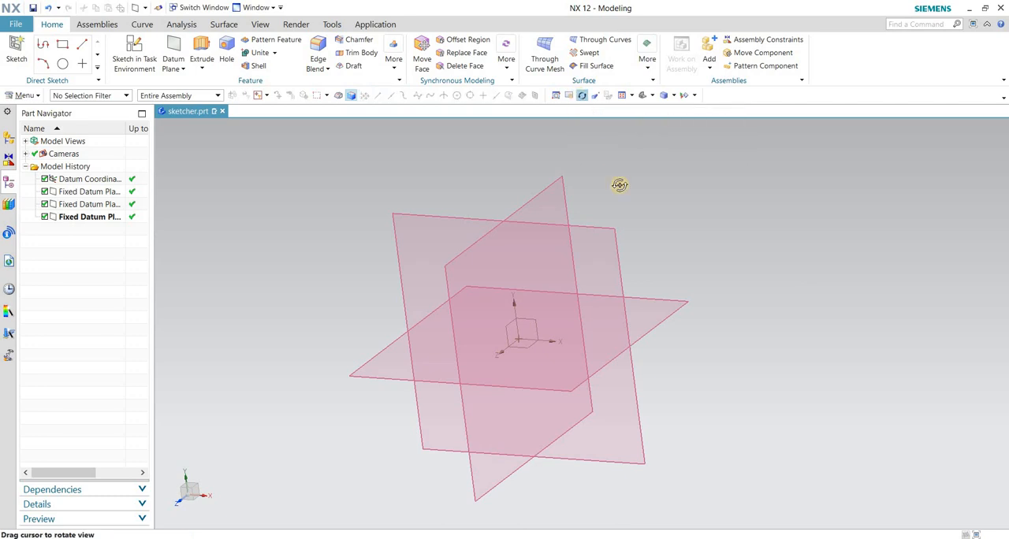
{"action": "left_click_drag", "start_coordinate": [643, 237], "coordinate": [664, 216]}
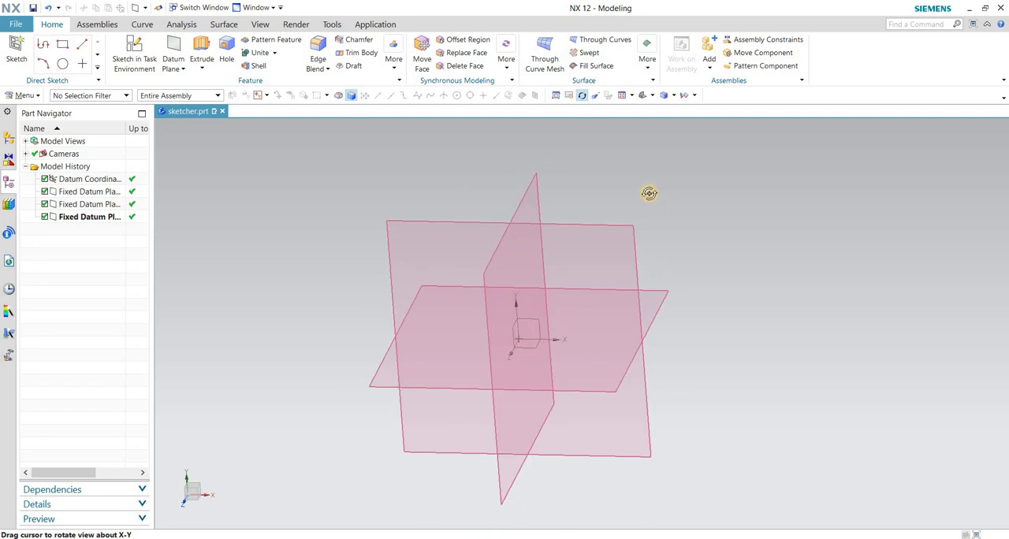
{"action": "left_click", "coordinate": [556, 96]}
{"action": "left_click_drag", "start_coordinate": [576, 190], "coordinate": [719, 286]}
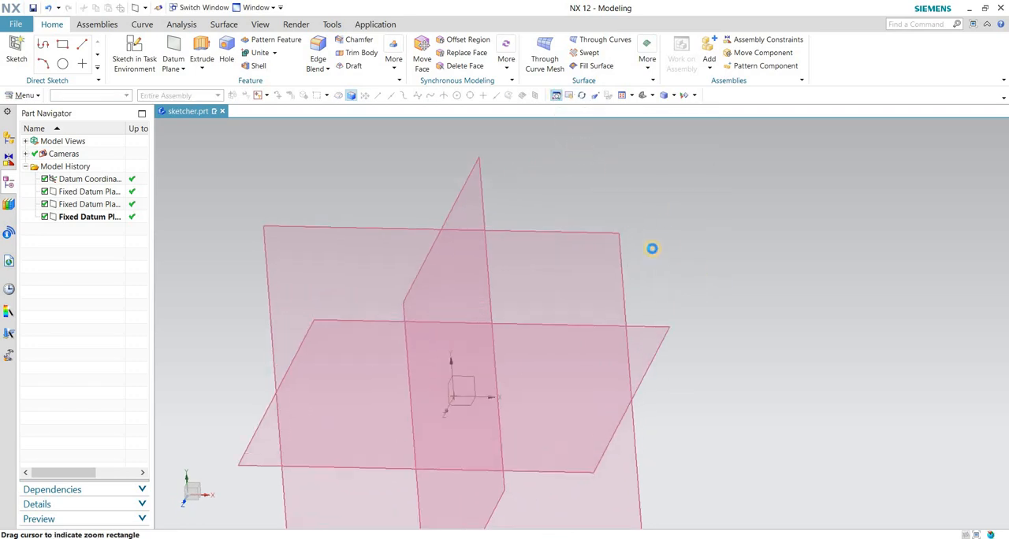
{"action": "left_click_drag", "start_coordinate": [554, 220], "coordinate": [591, 249]}
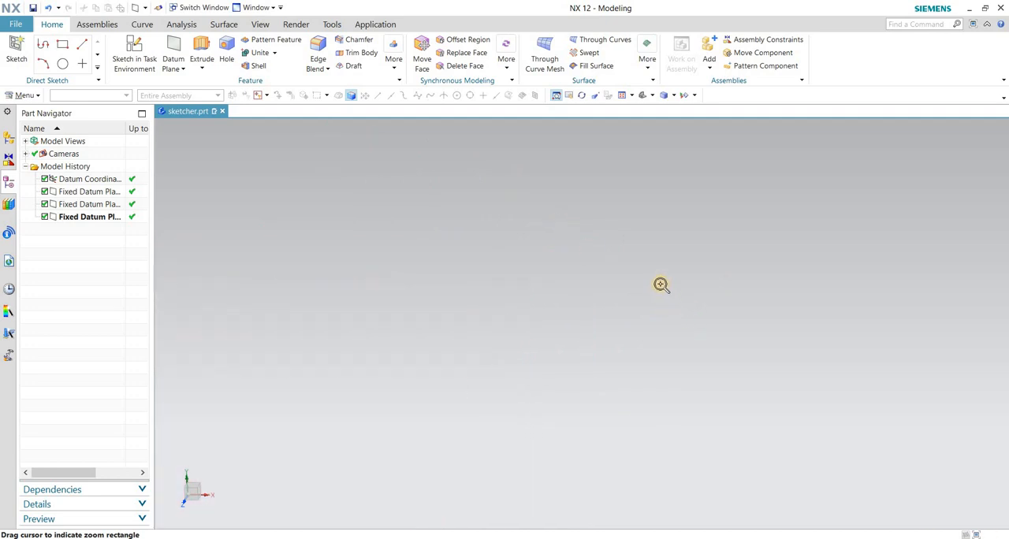
{"action": "left_click", "coordinate": [556, 95]}
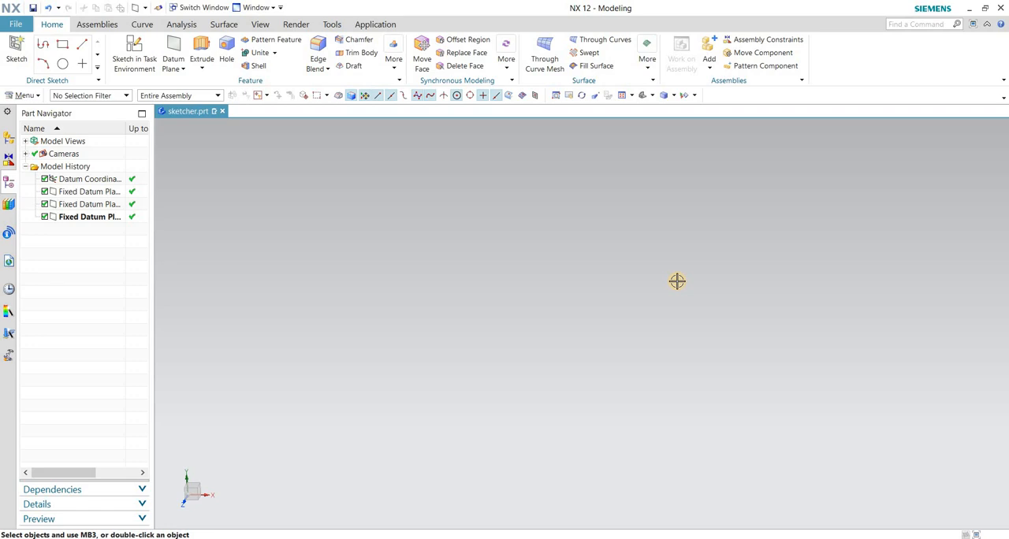
Fit the work view so that all datum planes are displayed, and leave the Pan command.
{"action": "left_click", "coordinate": [569, 96]}
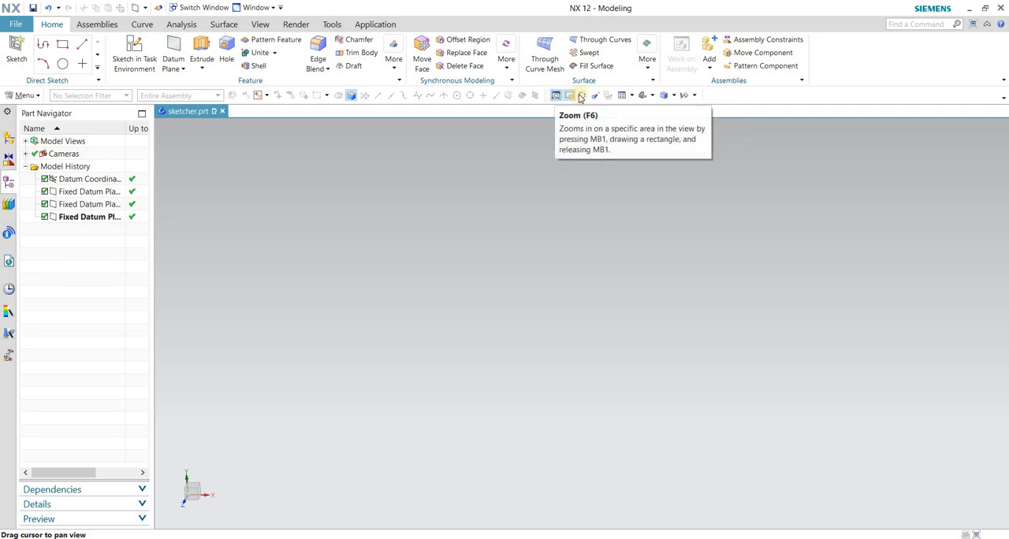
{"action": "left_click", "coordinate": [624, 98]}
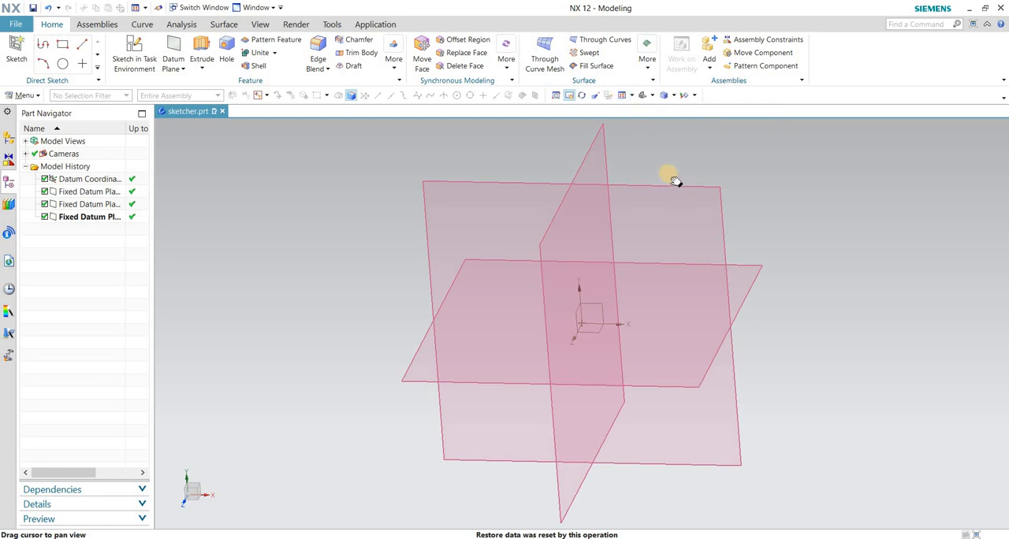
{"action": "key", "text": "Escape"}
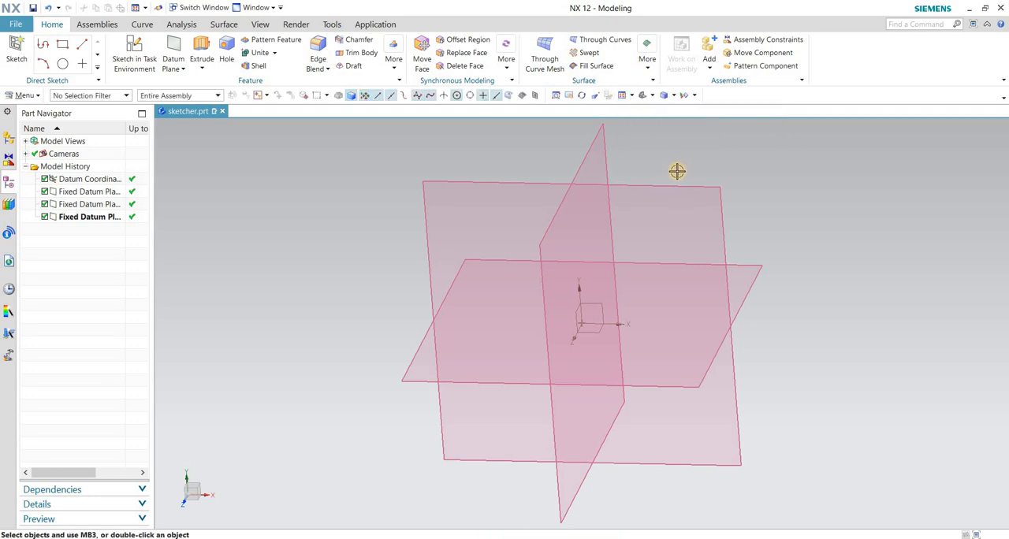
Zoom in and out on the fitted datum planes and rotate them slightly, using the Rotate command as well.
{"action": "scroll", "coordinate": [620, 221], "scroll_direction": "down", "scroll_amount": 3}
{"action": "scroll", "coordinate": [568, 295], "scroll_direction": "up", "scroll_amount": 4}
{"action": "scroll", "coordinate": [640, 251], "scroll_direction": "down", "scroll_amount": 3}
{"action": "middle_click_drag", "start_coordinate": [640, 251], "coordinate": [655, 225]}
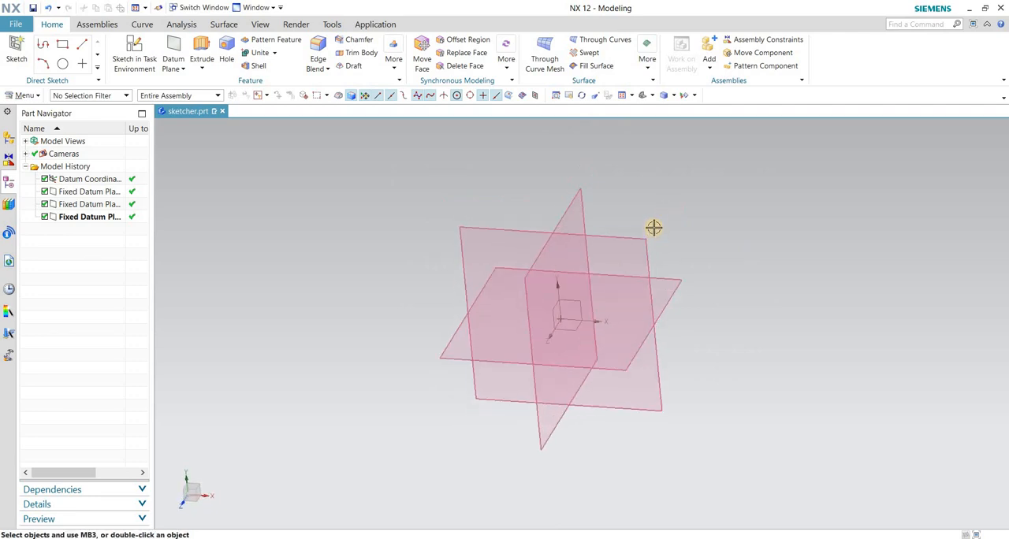
{"action": "left_click", "coordinate": [582, 95]}
{"action": "scroll", "coordinate": [646, 252], "scroll_direction": "up", "scroll_amount": 3}
{"action": "mouse_move", "coordinate": [671, 234]}
{"action": "middle_mouse_down"}
{"action": "mouse_move", "coordinate": [685, 200]}
{"action": "mouse_move", "coordinate": [674, 230]}
{"action": "middle_mouse_up"}
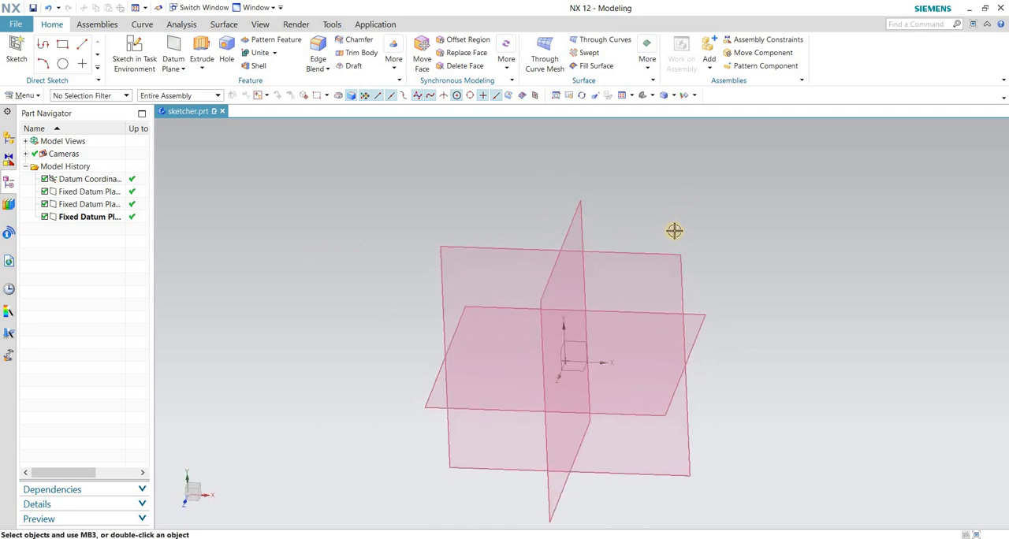
Create an On Plane sketch in the task environment on the XY datum plane, and leave the Profile command.
{"action": "left_click", "coordinate": [24, 96]}
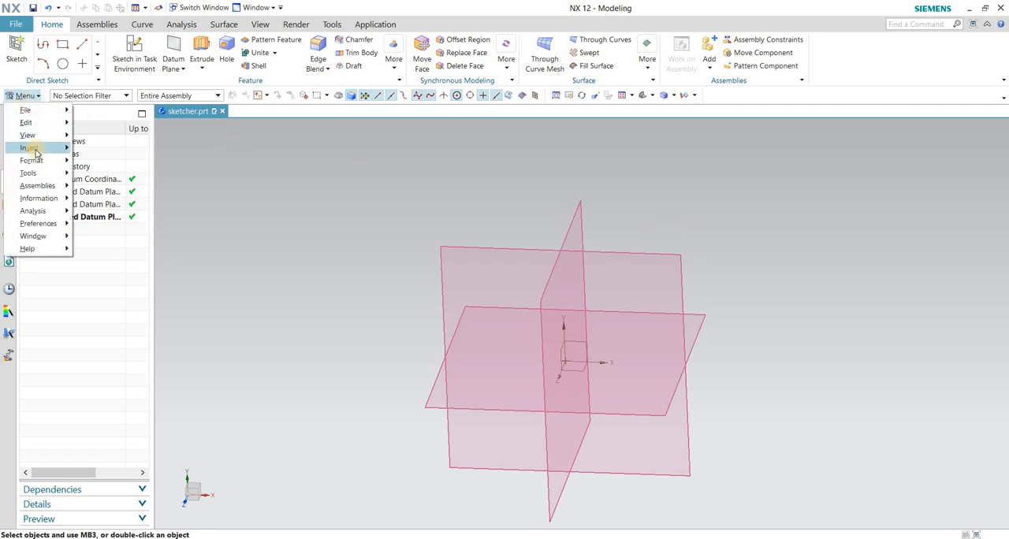
{"action": "mouse_move", "coordinate": [35, 149]}
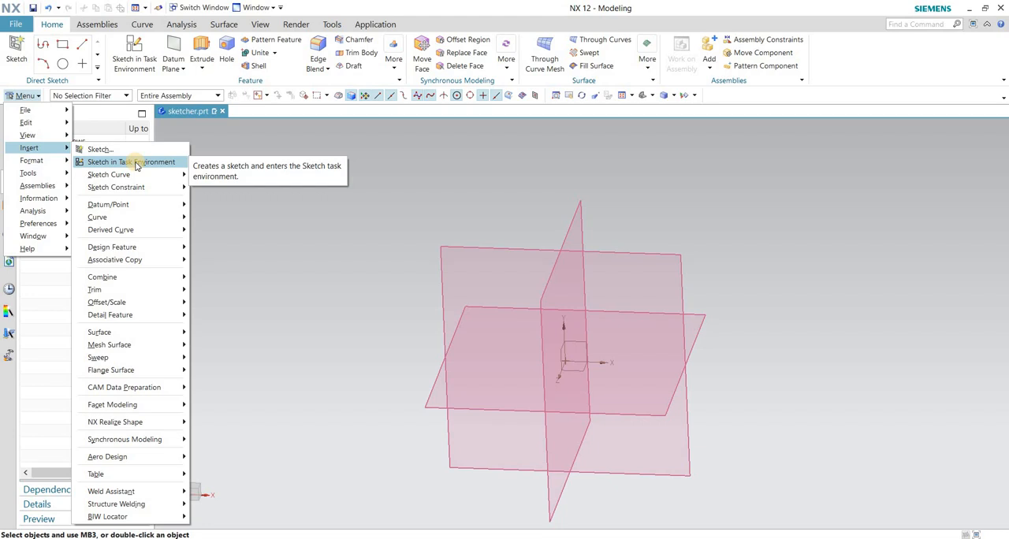
{"action": "left_click", "coordinate": [135, 163]}
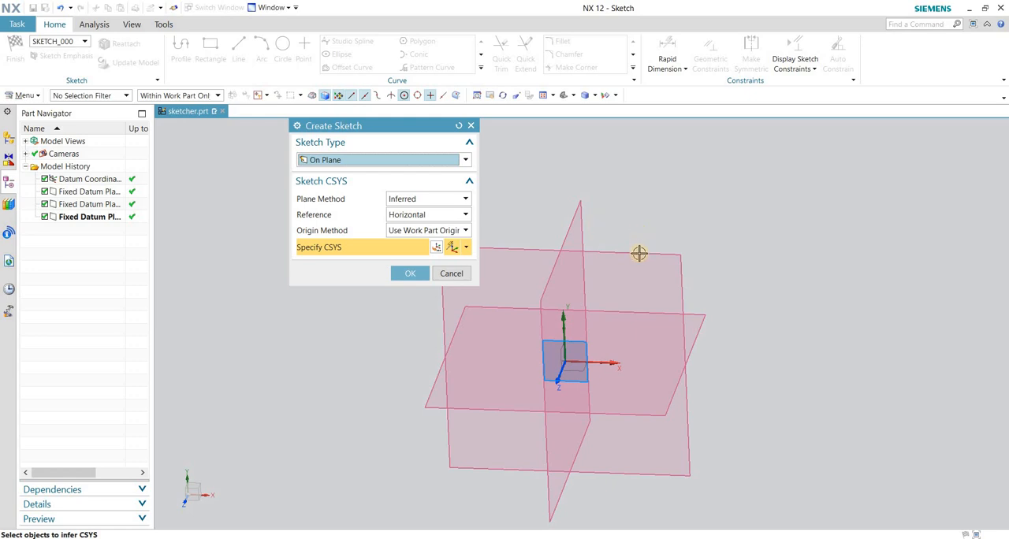
{"action": "left_click", "coordinate": [667, 223]}
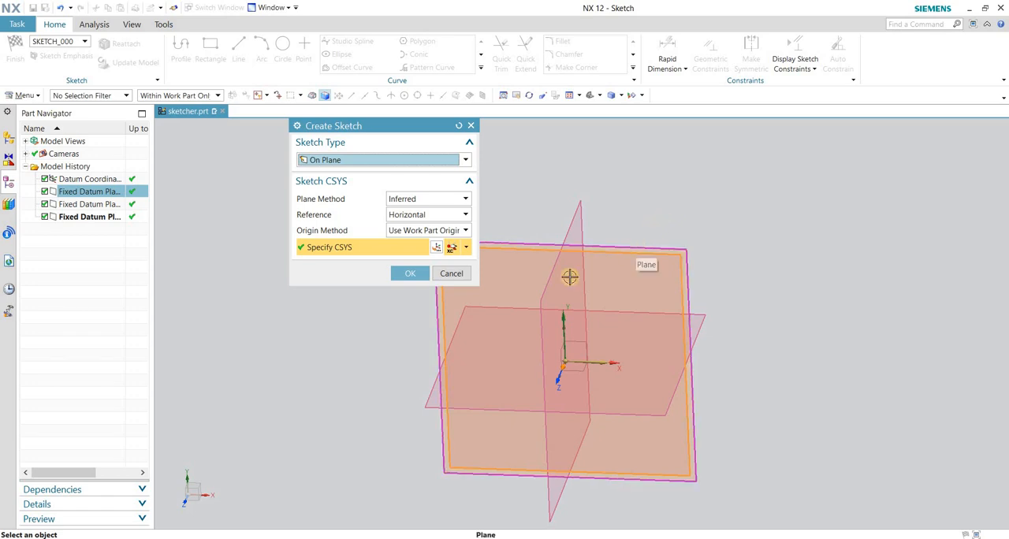
{"action": "left_click", "coordinate": [402, 275]}
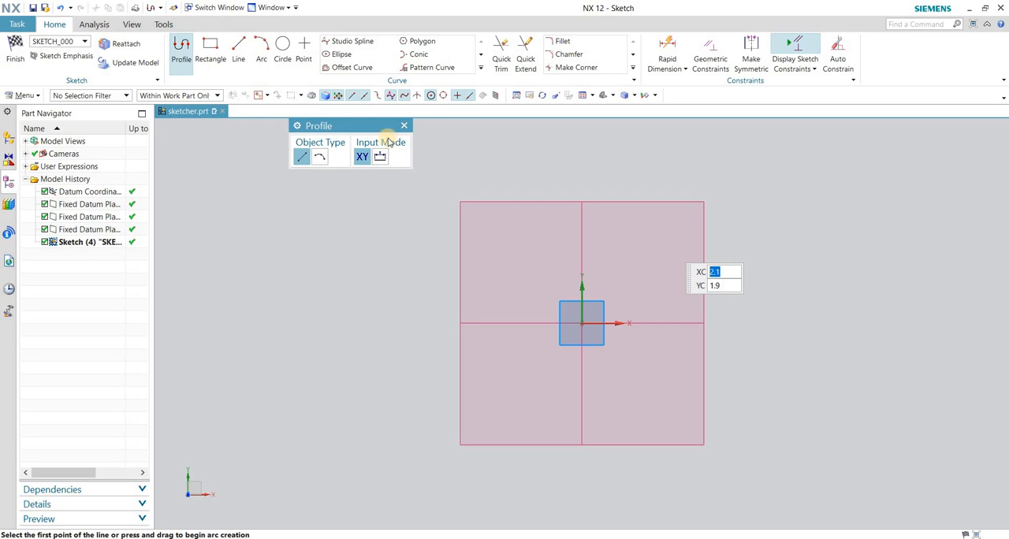
{"action": "left_click_drag", "start_coordinate": [330, 126], "coordinate": [375, 150]}
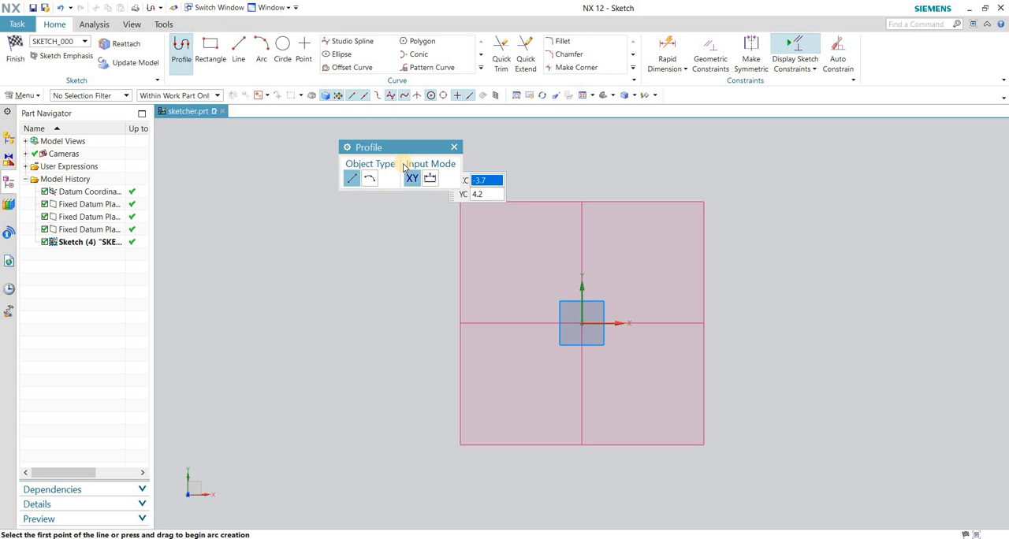
{"action": "key", "text": "Escape"}
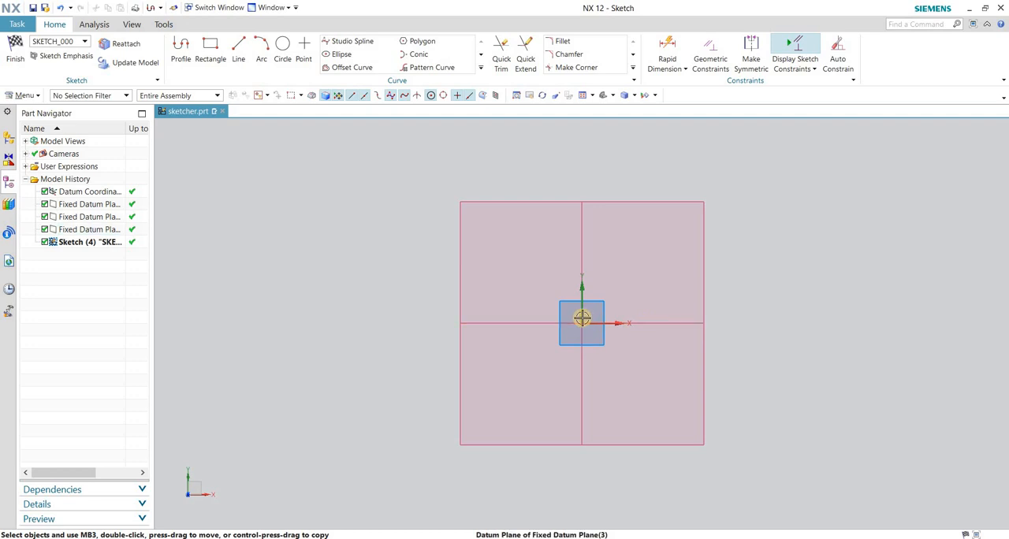
Practise zooming, panning and rotating the view of the sketch plane in the sketch environment.
{"action": "scroll", "coordinate": [538, 278], "scroll_direction": "down", "scroll_amount": 2}
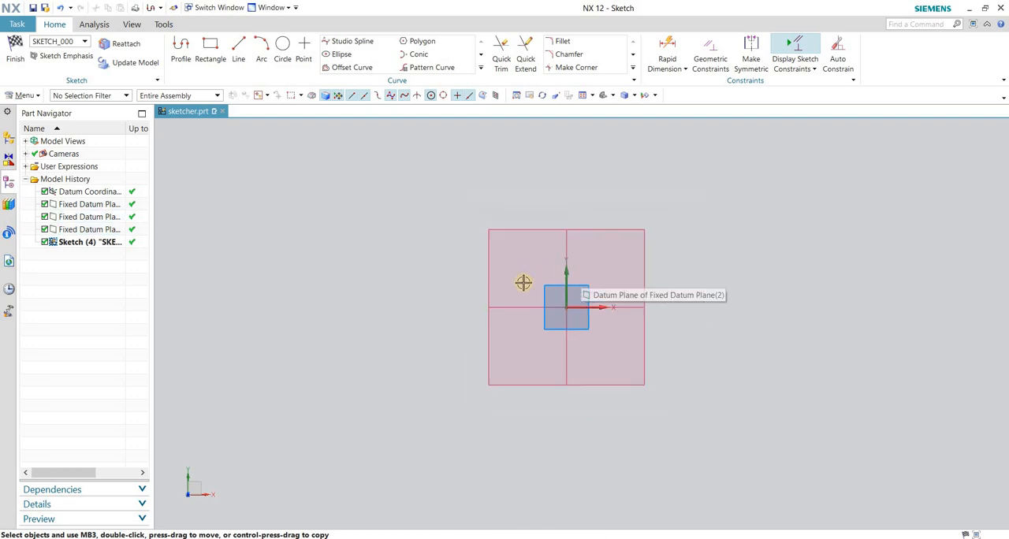
{"action": "scroll", "coordinate": [610, 269], "scroll_direction": "up", "scroll_amount": 4}
{"action": "scroll", "coordinate": [571, 296], "scroll_direction": "down", "scroll_amount": 3}
{"action": "scroll", "coordinate": [515, 328], "scroll_direction": "up", "scroll_amount": 4}
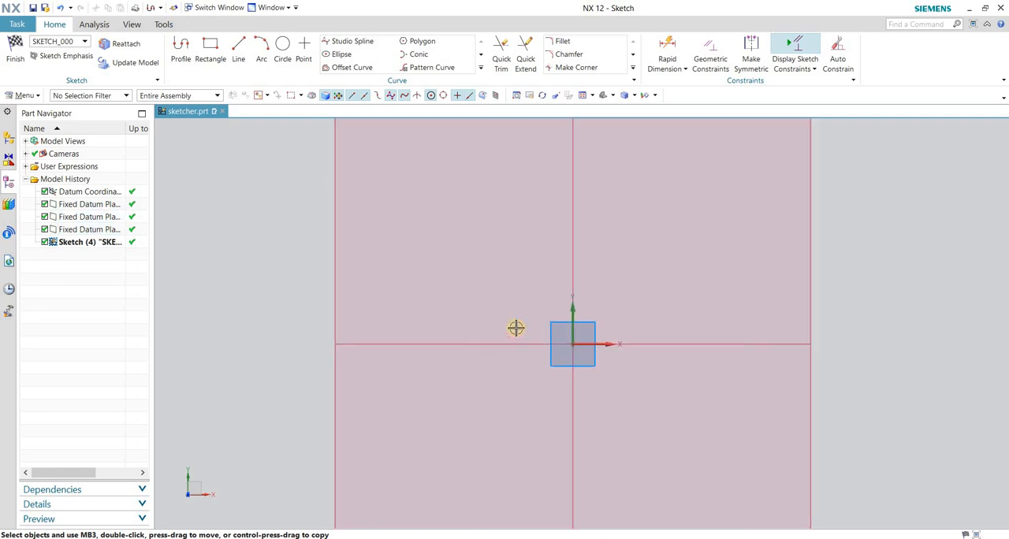
{"action": "scroll", "coordinate": [515, 330], "scroll_direction": "down", "scroll_amount": 4}
{"action": "scroll", "coordinate": [516, 329], "scroll_direction": "up", "scroll_amount": 4}
{"action": "scroll", "coordinate": [513, 329], "scroll_direction": "down", "scroll_amount": 3}
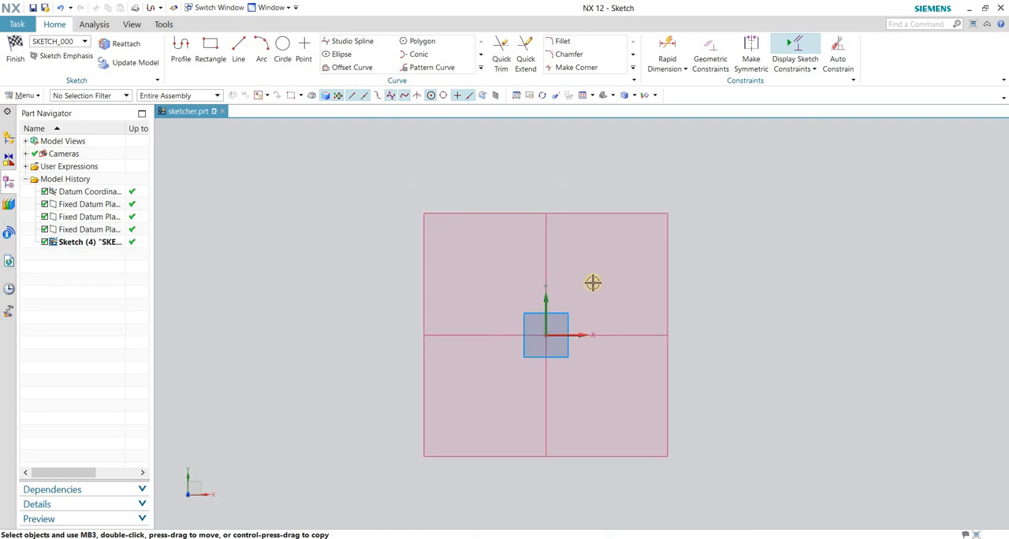
{"action": "mouse_move", "coordinate": [592, 281]}
{"action": "middle_mouse_down", "text": "shift"}
{"action": "mouse_move", "coordinate": [670, 234]}
{"action": "mouse_move", "coordinate": [555, 239]}
{"action": "mouse_move", "coordinate": [635, 273]}
{"action": "mouse_move", "coordinate": [560, 270]}
{"action": "middle_mouse_up", "text": "shift"}
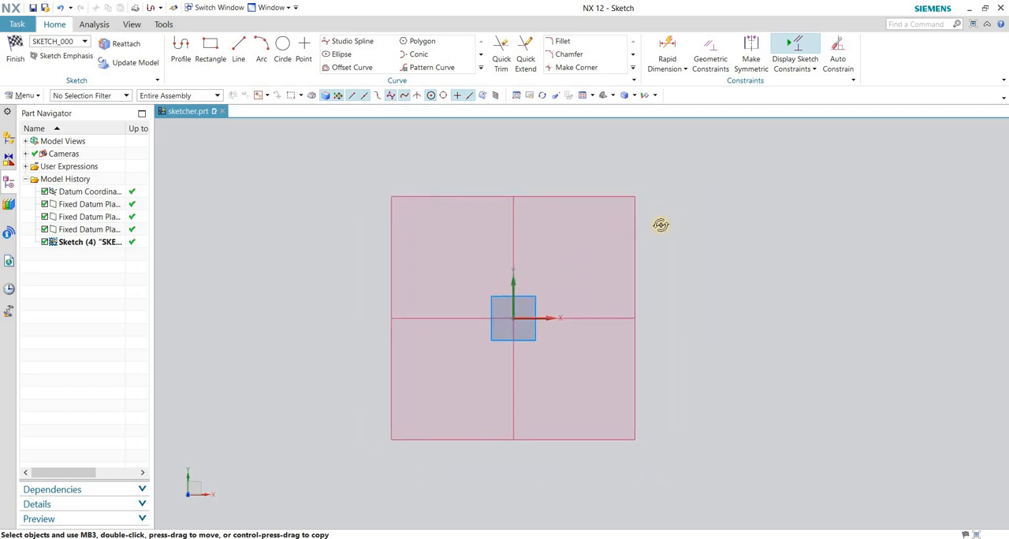
{"action": "middle_click_drag", "start_coordinate": [659, 223], "coordinate": [655, 229]}
{"action": "right_click", "coordinate": [569, 206]}
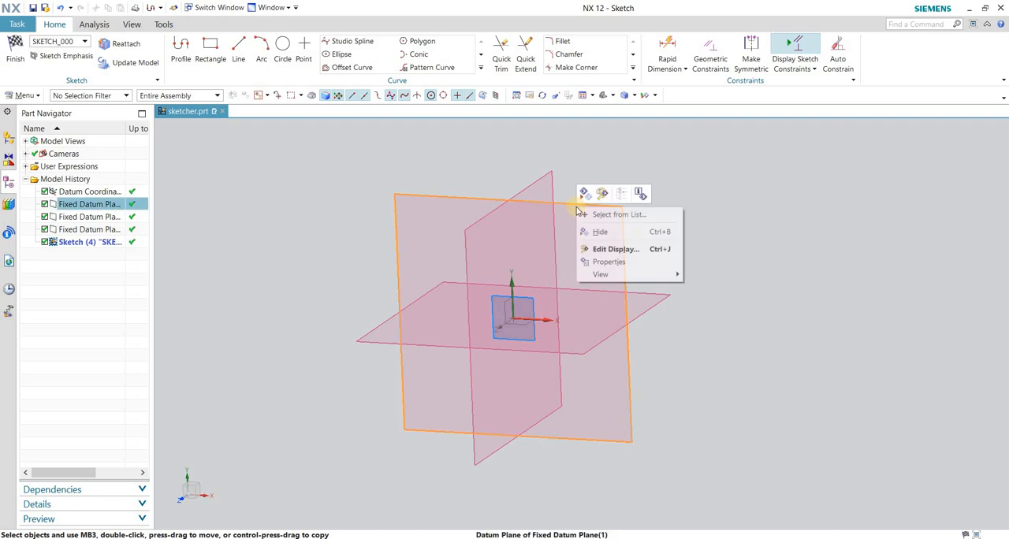
{"action": "key", "text": "Escape"}
{"action": "right_click", "coordinate": [550, 204]}
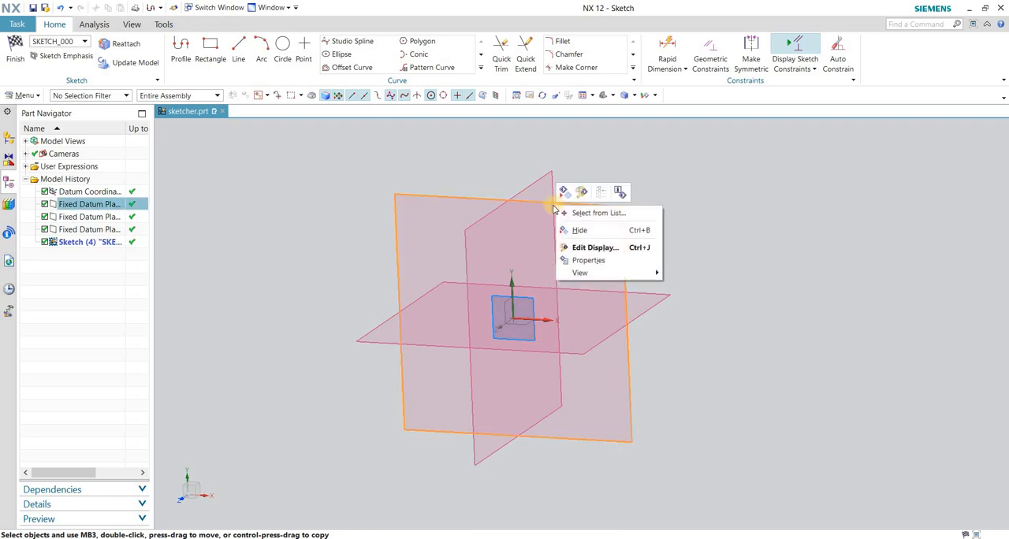
{"action": "key", "text": "Escape"}
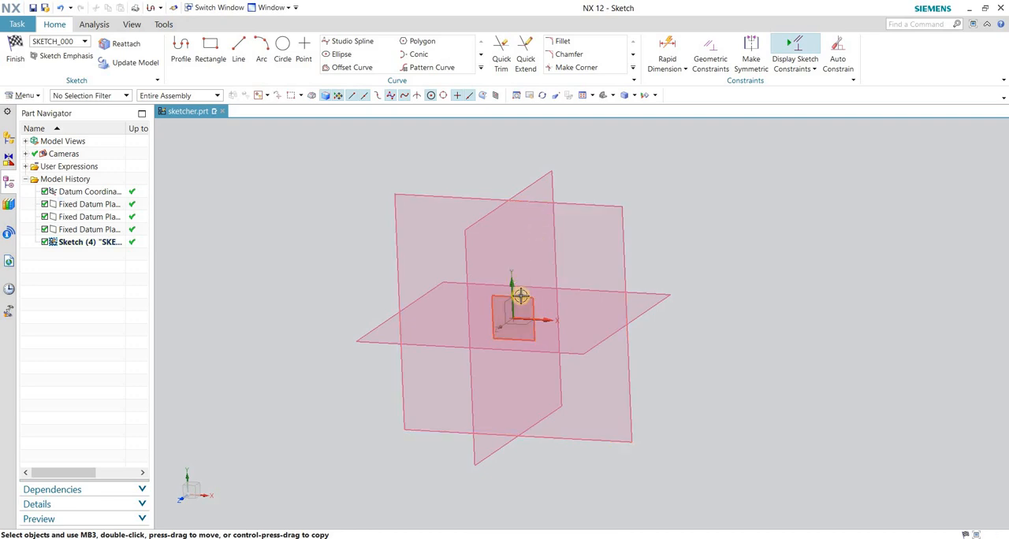
{"action": "right_click", "coordinate": [520, 298]}
{"action": "key", "text": "Escape"}
{"action": "right_click", "coordinate": [619, 224]}
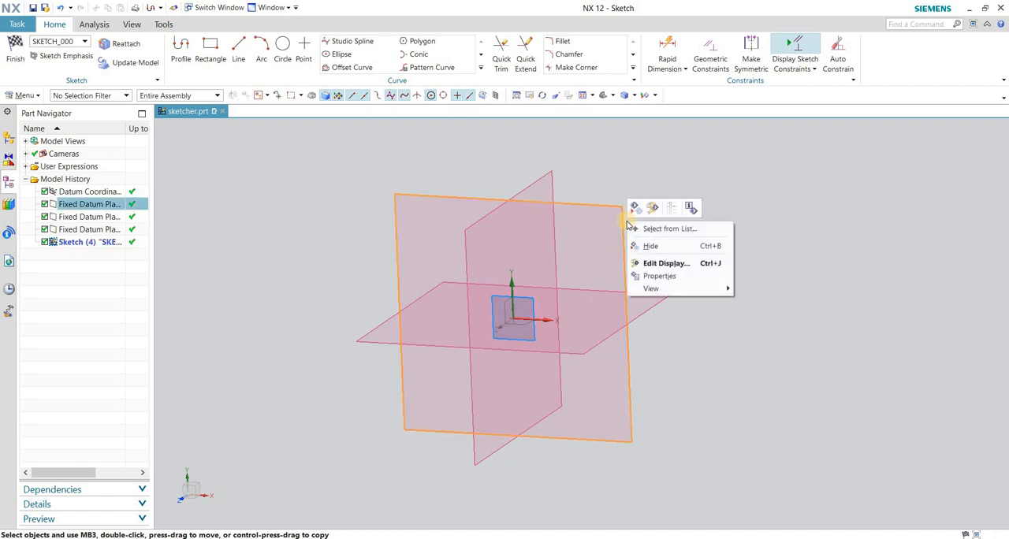
{"action": "key", "text": "Escape"}
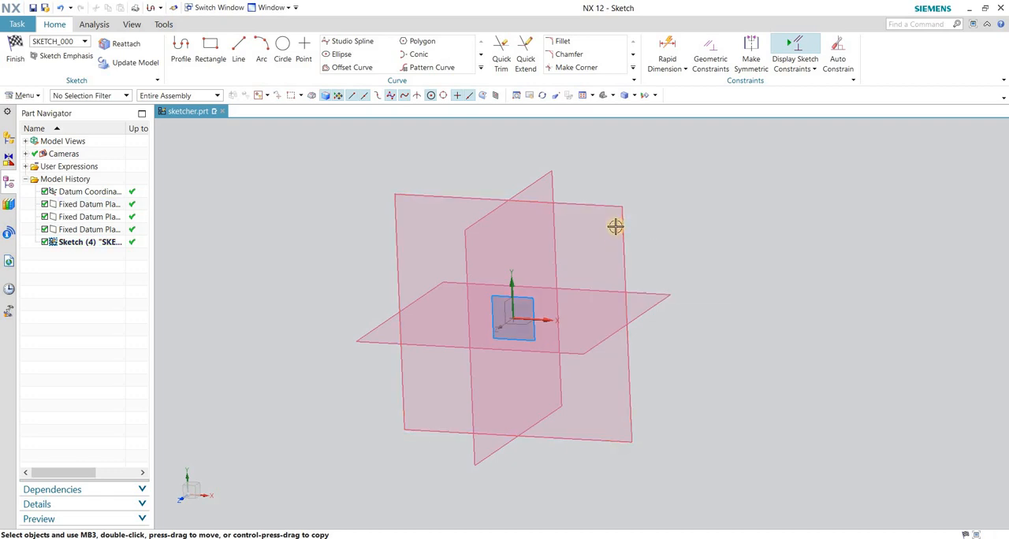
Orient the work view to the Top view so that it faces the sketch plane squarely.
{"action": "left_click", "coordinate": [590, 97]}
{"action": "left_click", "coordinate": [612, 95]}
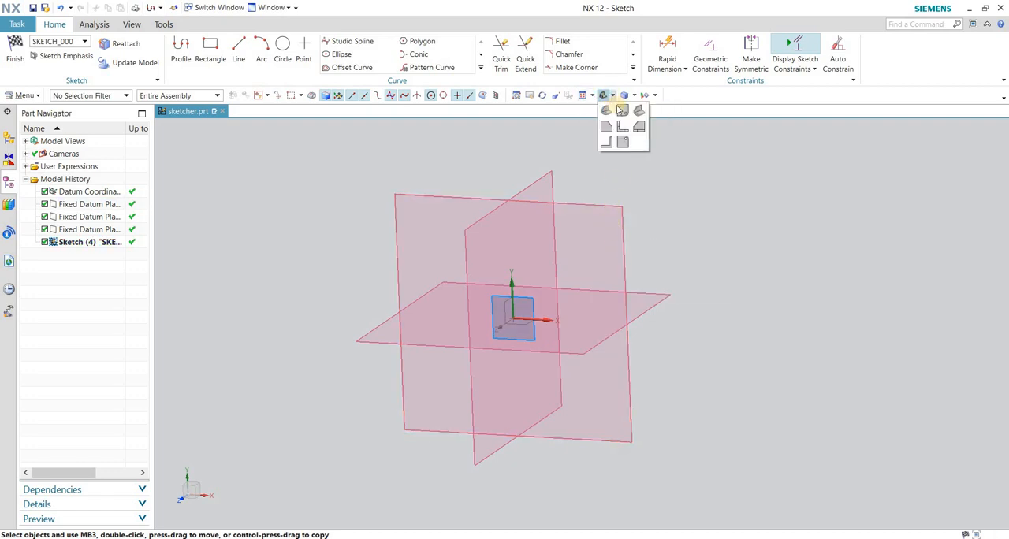
{"action": "left_click", "coordinate": [620, 128]}
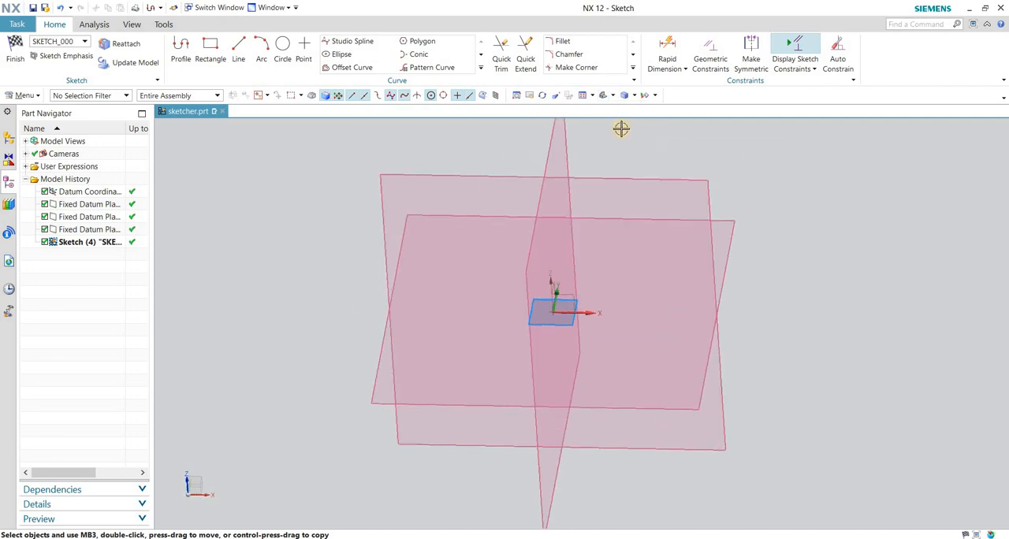
{"action": "left_click", "coordinate": [612, 95]}
{"action": "left_click", "coordinate": [618, 119]}
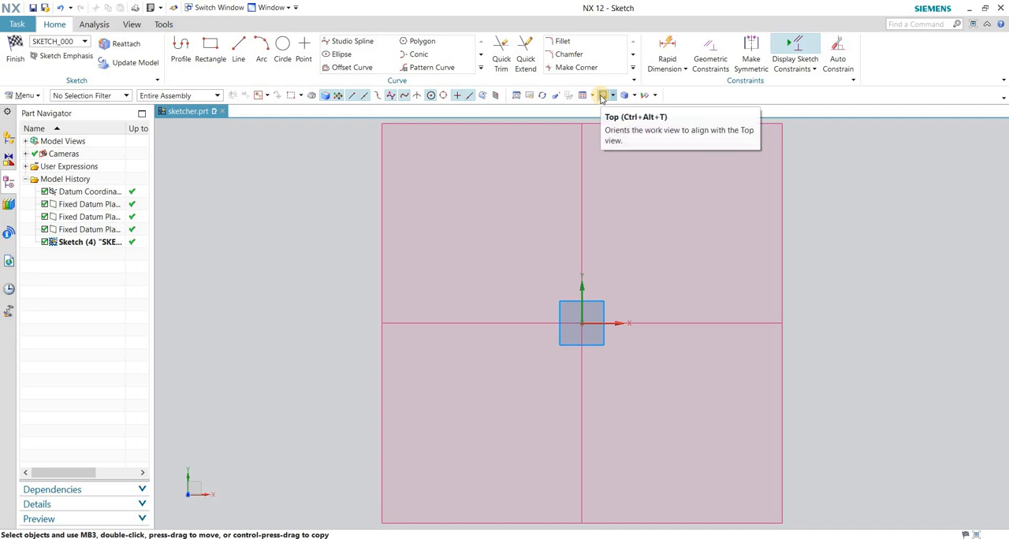
Turn off Continuous Auto Dimensioning for curve construction in the sketch.
{"action": "scroll", "coordinate": [524, 302], "scroll_direction": "up", "scroll_amount": 3}
{"action": "scroll", "coordinate": [463, 321], "scroll_direction": "down", "scroll_amount": 5}
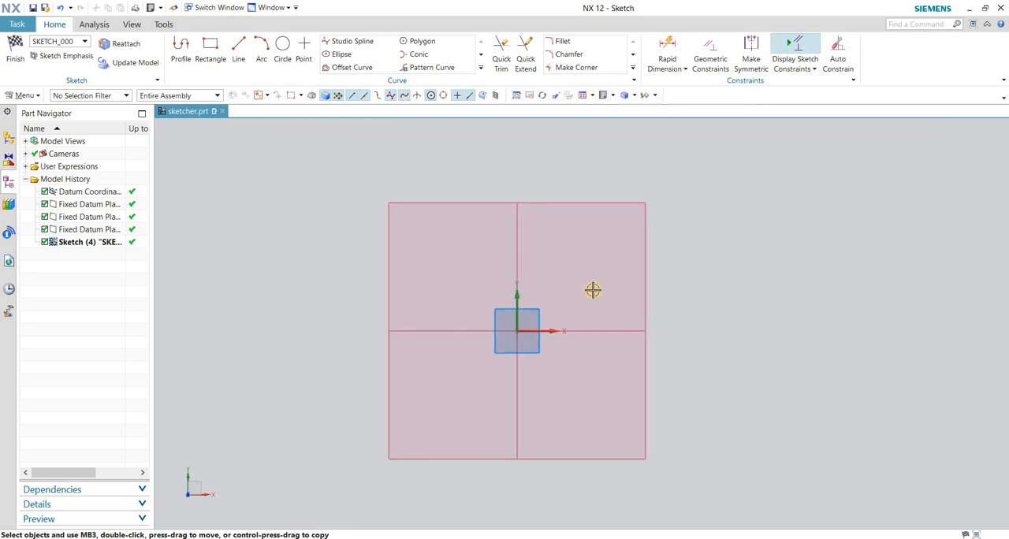
{"action": "scroll", "coordinate": [594, 298], "scroll_direction": "up", "scroll_amount": 2}
{"action": "scroll", "coordinate": [591, 329], "scroll_direction": "down", "scroll_amount": 2}
{"action": "scroll", "coordinate": [507, 323], "scroll_direction": "up", "scroll_amount": 1}
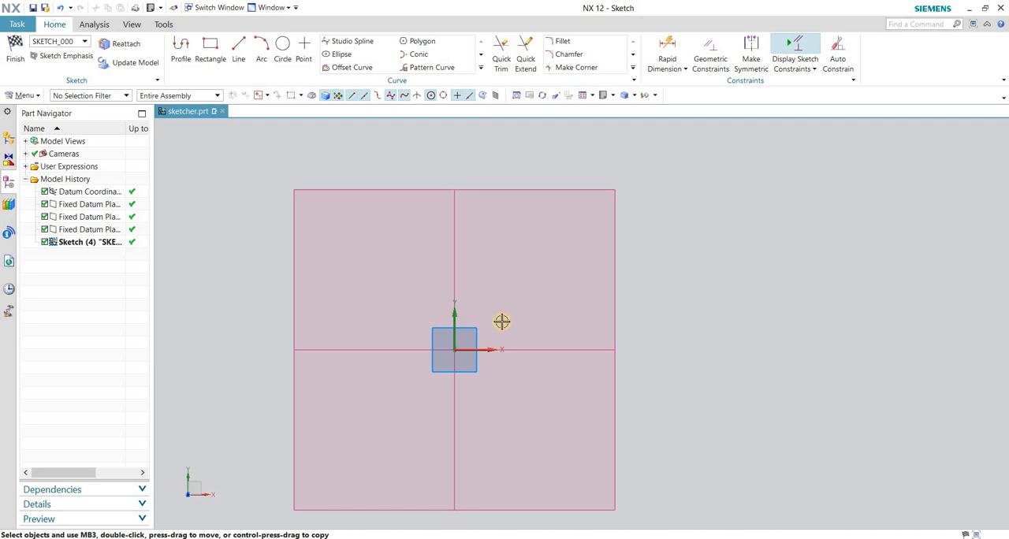
{"action": "left_click", "coordinate": [807, 73]}
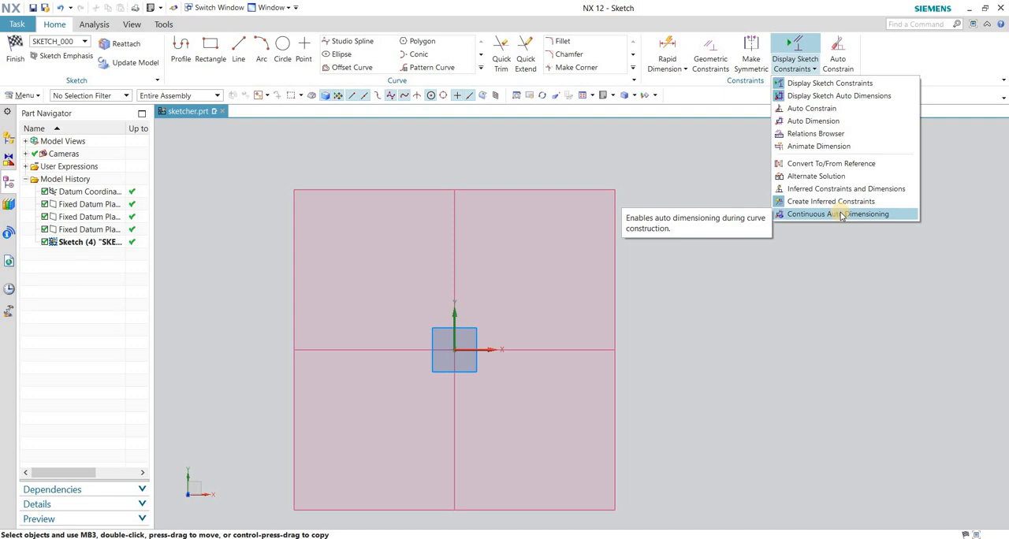
{"action": "left_click", "coordinate": [799, 215]}
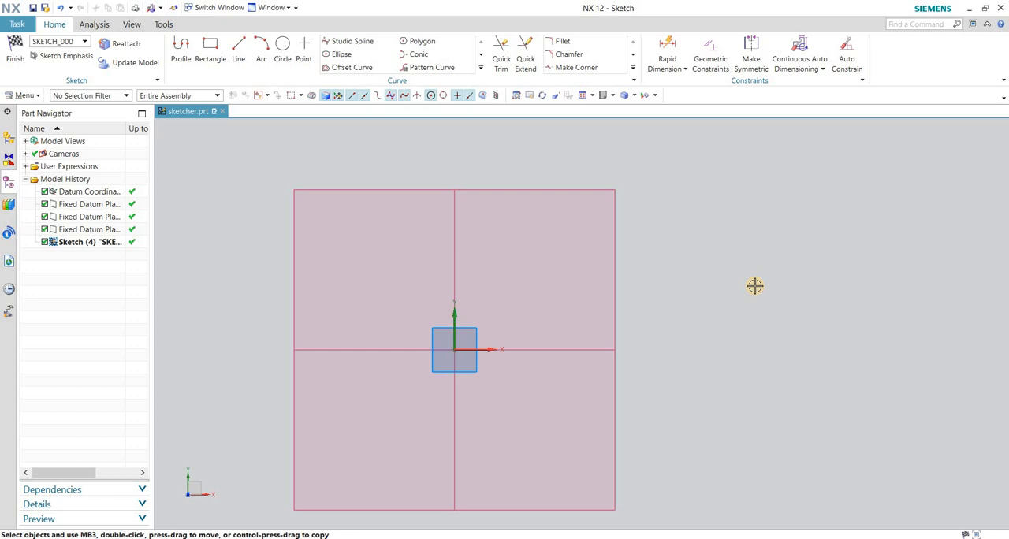
Draw a horizontal line by coordinates from the origin (XC 0, YC 0) to XC 100, YC 0, and leave the Line command.
{"action": "key", "text": "l"}
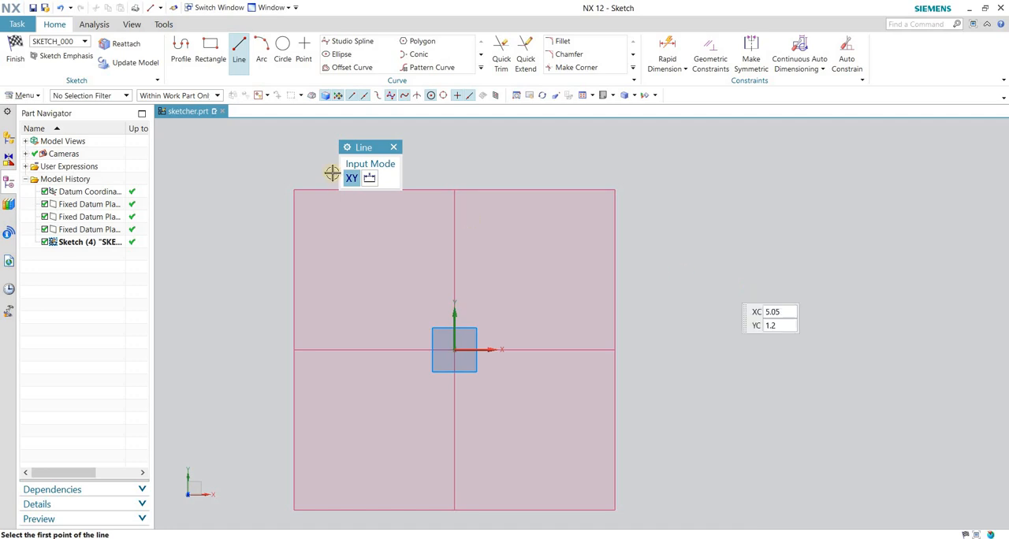
{"action": "left_click_drag", "start_coordinate": [368, 148], "coordinate": [555, 168]}
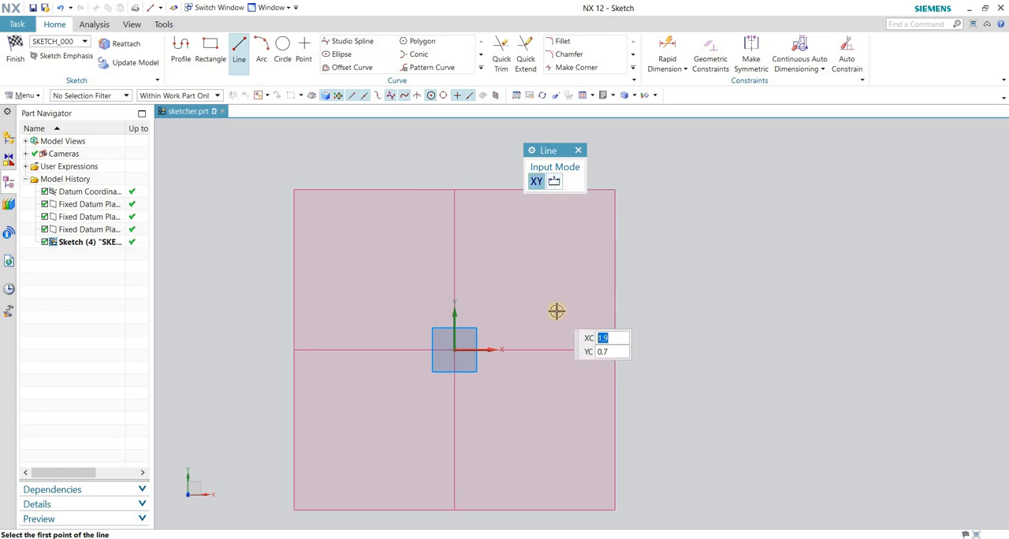
{"action": "type", "text": "0"}
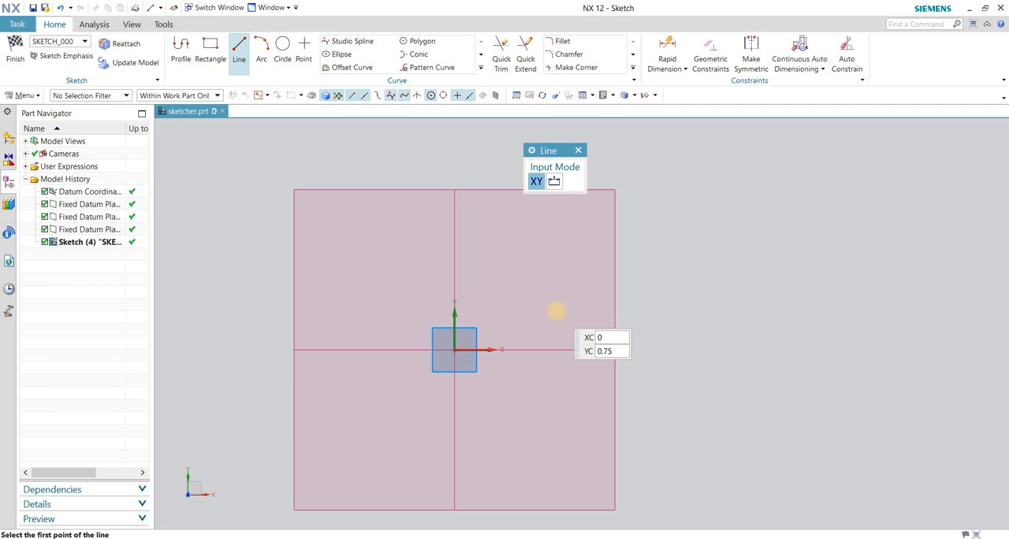
{"action": "key", "text": "Tab"}
{"action": "type", "text": "0"}
{"action": "key", "text": "Return"}
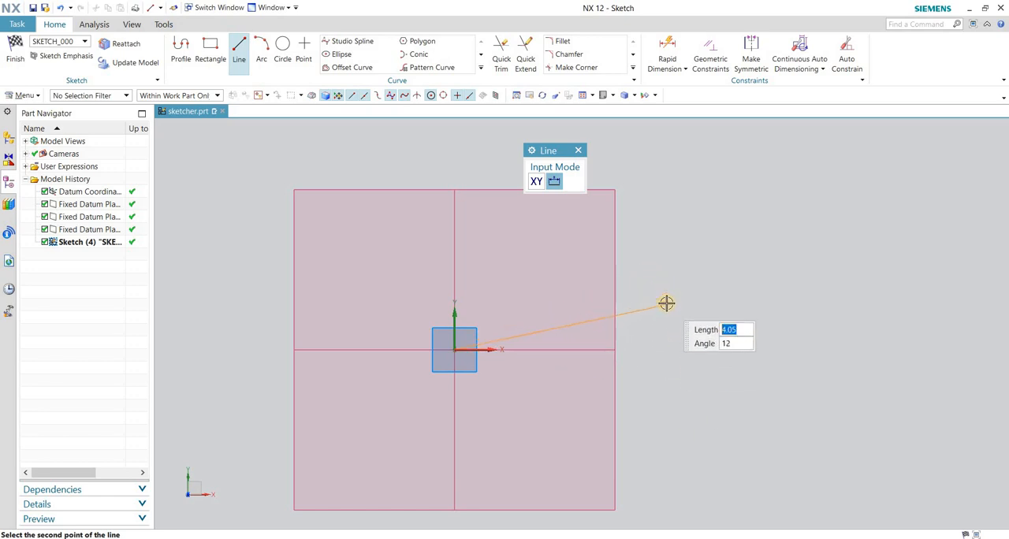
{"action": "left_click", "coordinate": [536, 182]}
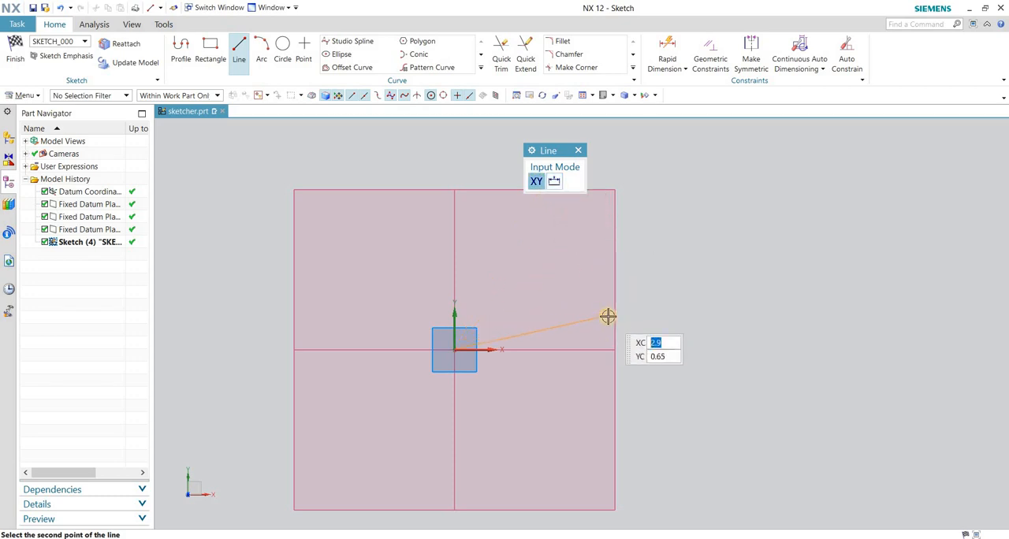
{"action": "type", "text": "100"}
{"action": "key", "text": "Tab"}
{"action": "type", "text": "0"}
{"action": "key", "text": "Return"}
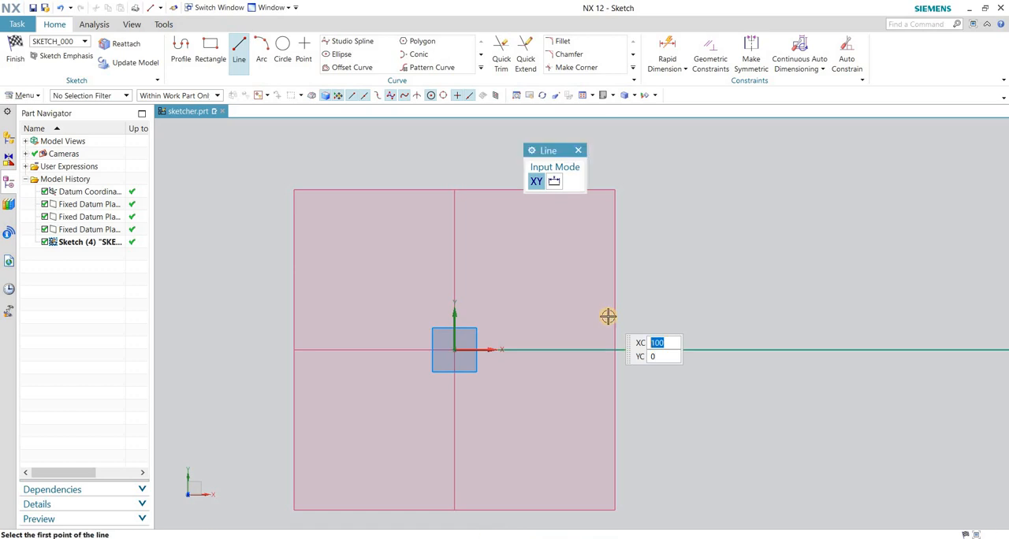
{"action": "scroll", "coordinate": [505, 375], "scroll_direction": "down", "scroll_amount": 5}
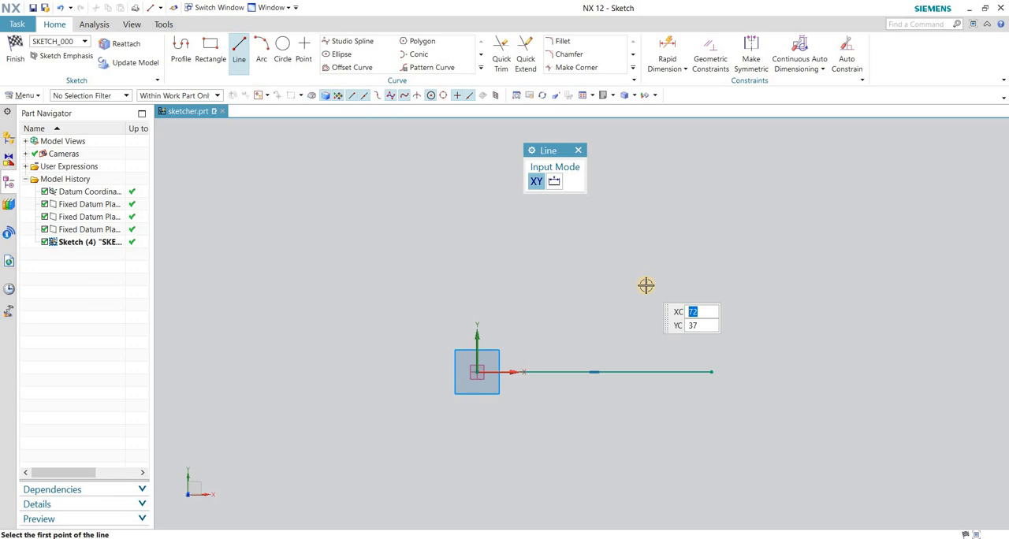
{"action": "key", "text": "Escape"}
Add a Rapid Dimension for the length of the horizontal line, placed above it.
{"action": "scroll", "coordinate": [607, 362], "scroll_direction": "up", "scroll_amount": 5}
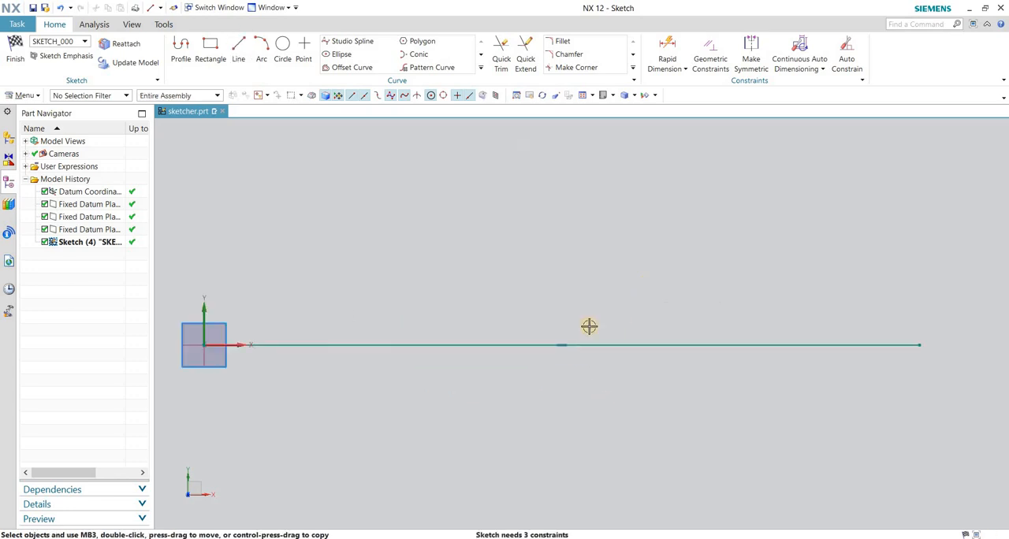
{"action": "scroll", "coordinate": [593, 312], "scroll_direction": "down", "scroll_amount": 2}
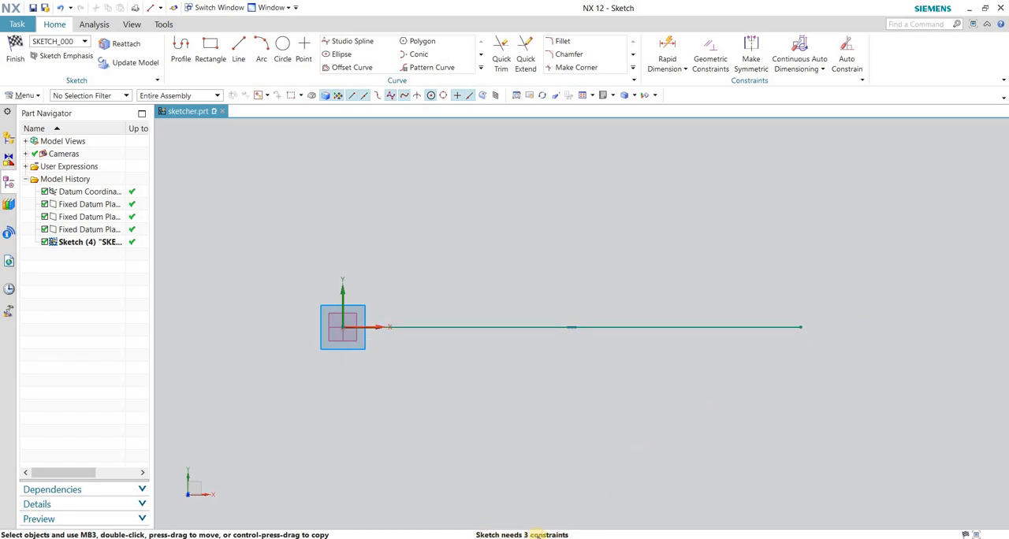
{"action": "scroll", "coordinate": [566, 436], "scroll_direction": "down", "scroll_amount": 2}
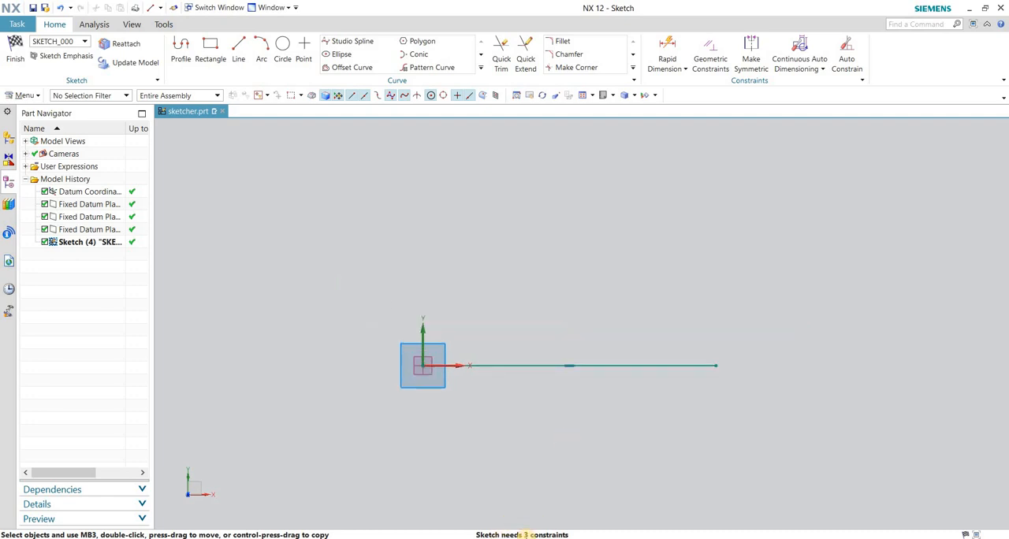
{"action": "scroll", "coordinate": [489, 391], "scroll_direction": "up", "scroll_amount": 1}
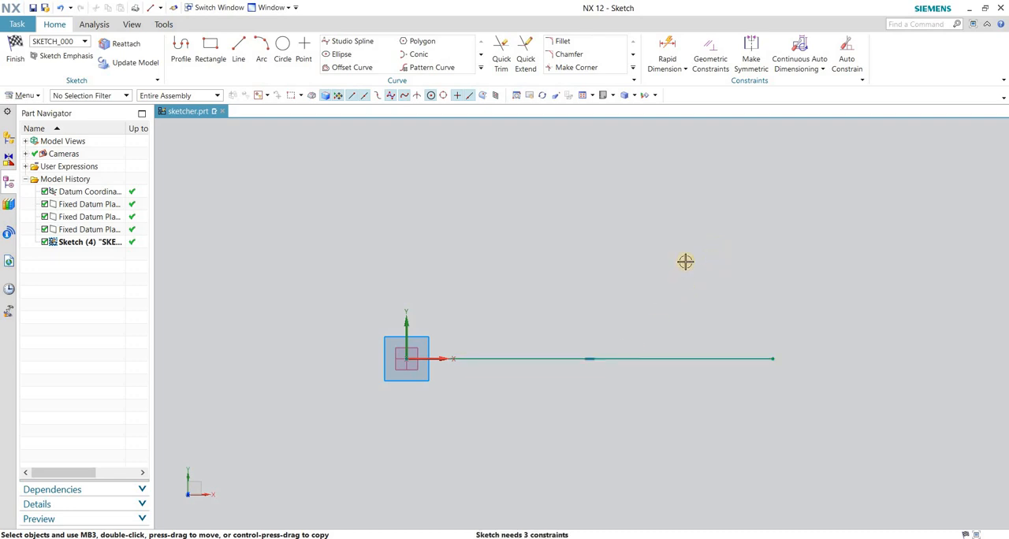
{"action": "key", "text": "d"}
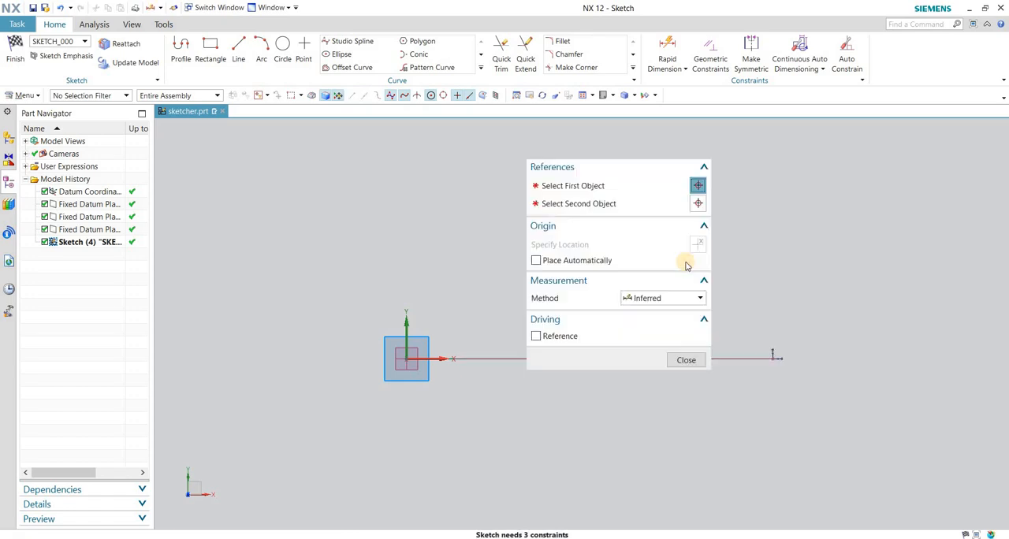
{"action": "left_click_drag", "start_coordinate": [587, 154], "coordinate": [232, 144]}
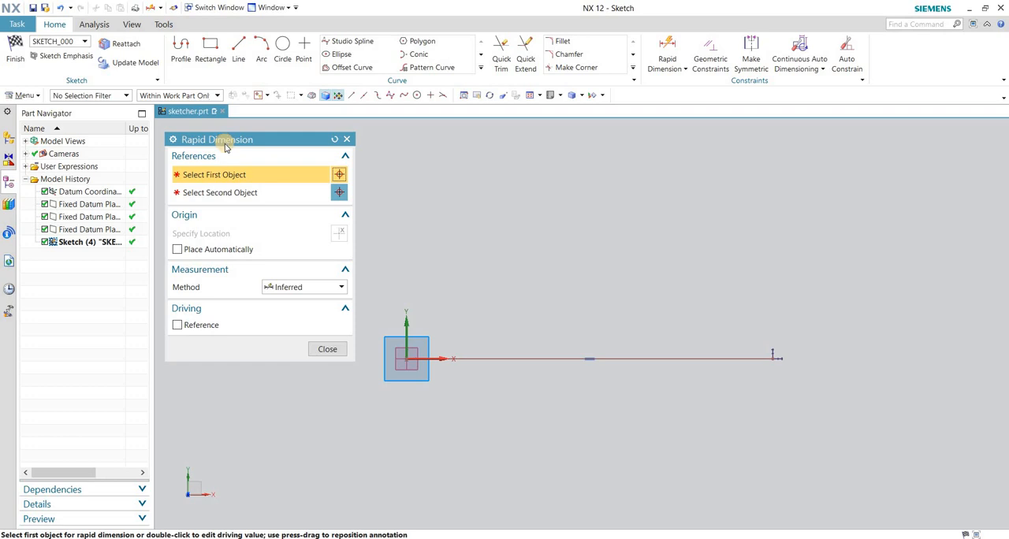
{"action": "left_click_drag", "start_coordinate": [208, 142], "coordinate": [253, 144]}
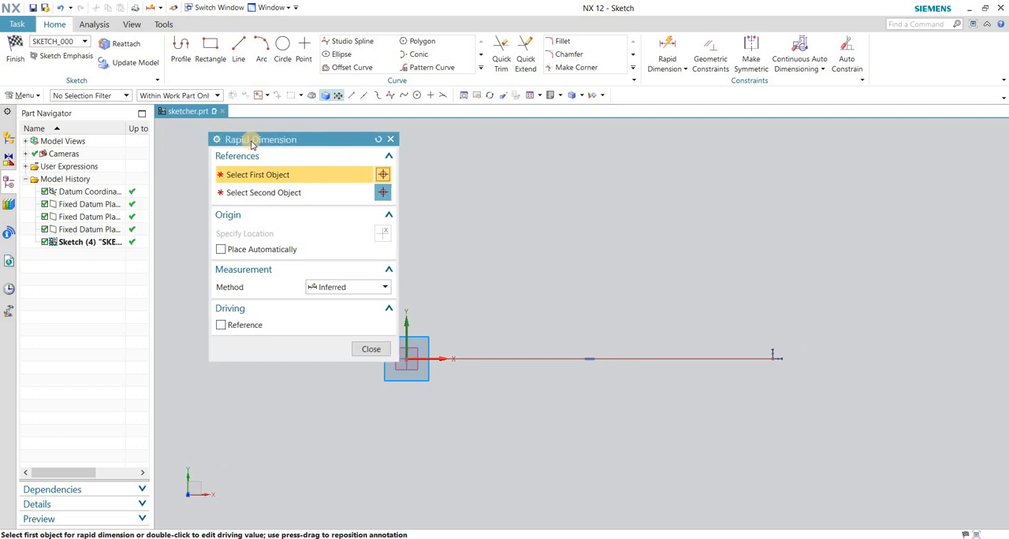
{"action": "left_click", "coordinate": [547, 356]}
{"action": "left_click", "coordinate": [579, 304]}
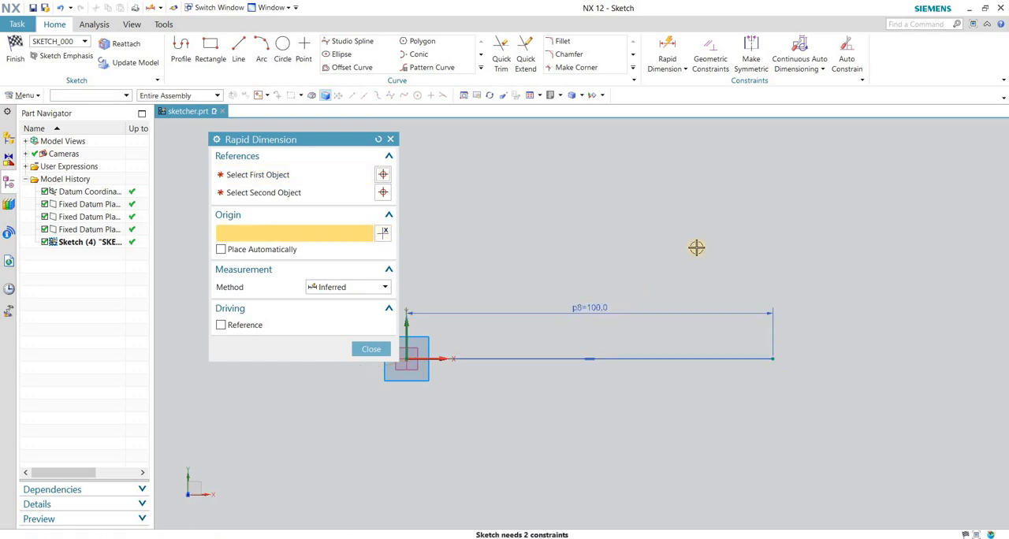
{"action": "left_click", "coordinate": [371, 349]}
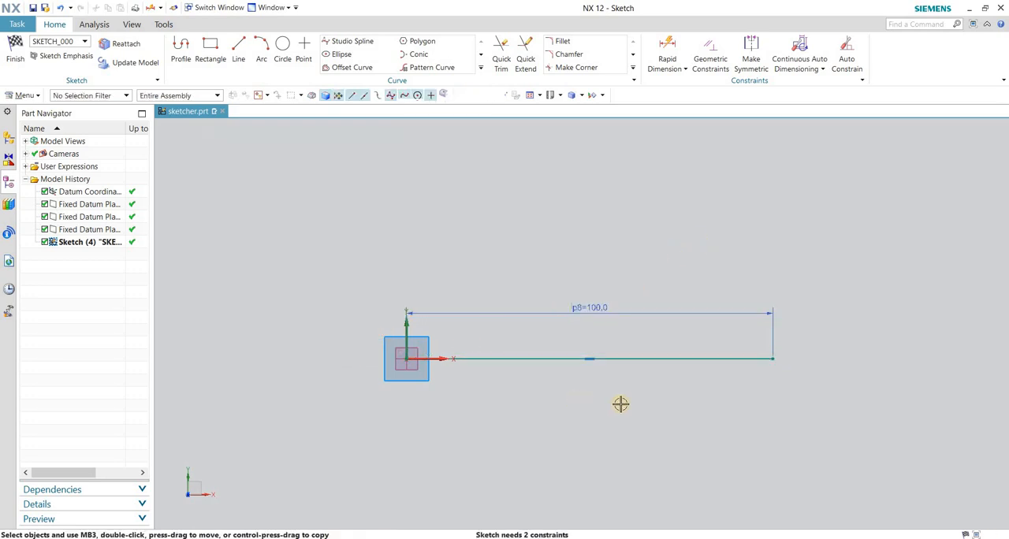
Move the dimensioned line freely above and away from the sketch origin.
{"action": "left_click_drag", "start_coordinate": [654, 344], "coordinate": [653, 340]}
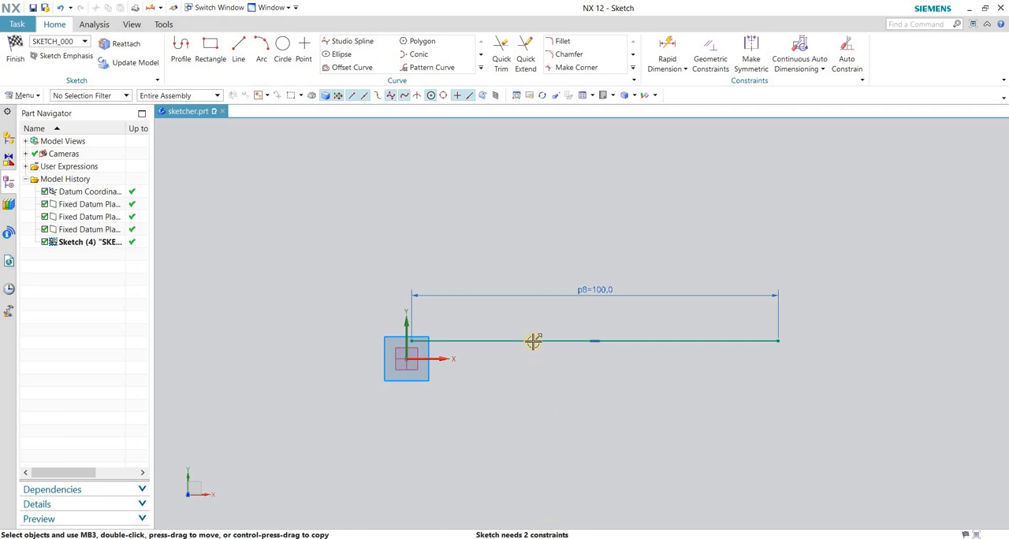
{"action": "mouse_move", "coordinate": [578, 338]}
{"action": "left_mouse_down"}
{"action": "mouse_move", "coordinate": [631, 324]}
{"action": "mouse_move", "coordinate": [613, 324]}
{"action": "mouse_move", "coordinate": [610, 296]}
{"action": "mouse_move", "coordinate": [592, 286]}
{"action": "mouse_move", "coordinate": [525, 284]}
{"action": "mouse_move", "coordinate": [599, 296]}
{"action": "left_mouse_up"}
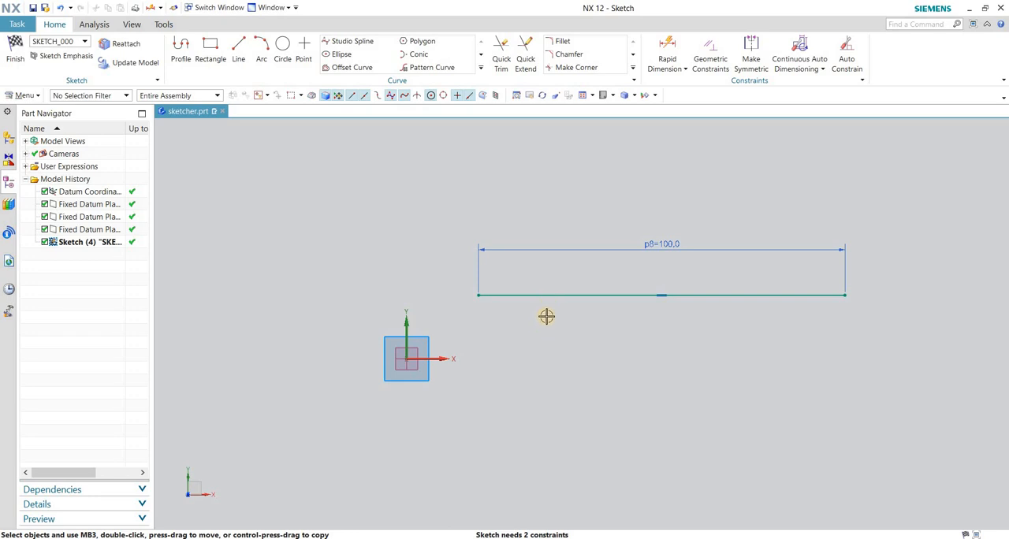
{"action": "mouse_move", "coordinate": [575, 294]}
{"action": "left_mouse_down"}
{"action": "mouse_move", "coordinate": [590, 324]}
{"action": "mouse_move", "coordinate": [593, 277]}
{"action": "mouse_move", "coordinate": [558, 275]}
{"action": "mouse_move", "coordinate": [579, 282]}
{"action": "mouse_move", "coordinate": [562, 290]}
{"action": "mouse_move", "coordinate": [570, 284]}
{"action": "left_mouse_up"}
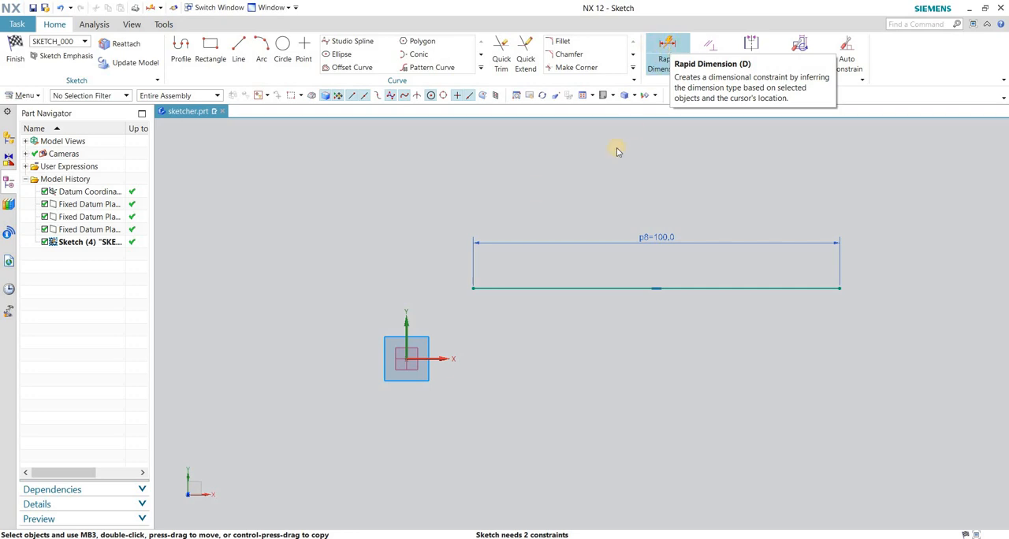
Dimension the vertical distance between the line and the sketch's horizontal axis with Rapid Dimension.
{"action": "left_click", "coordinate": [666, 52]}
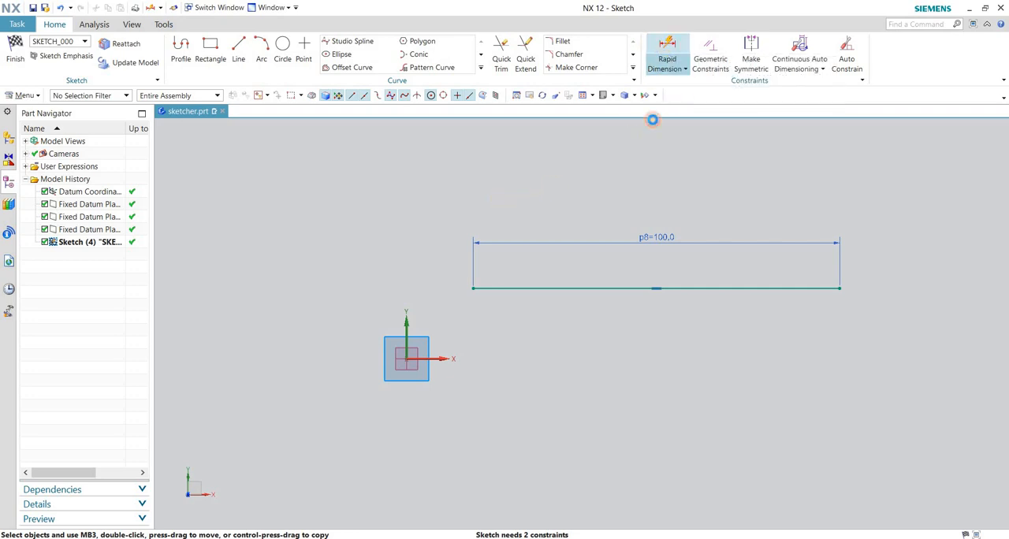
{"action": "left_click", "coordinate": [511, 287]}
{"action": "left_click", "coordinate": [442, 357]}
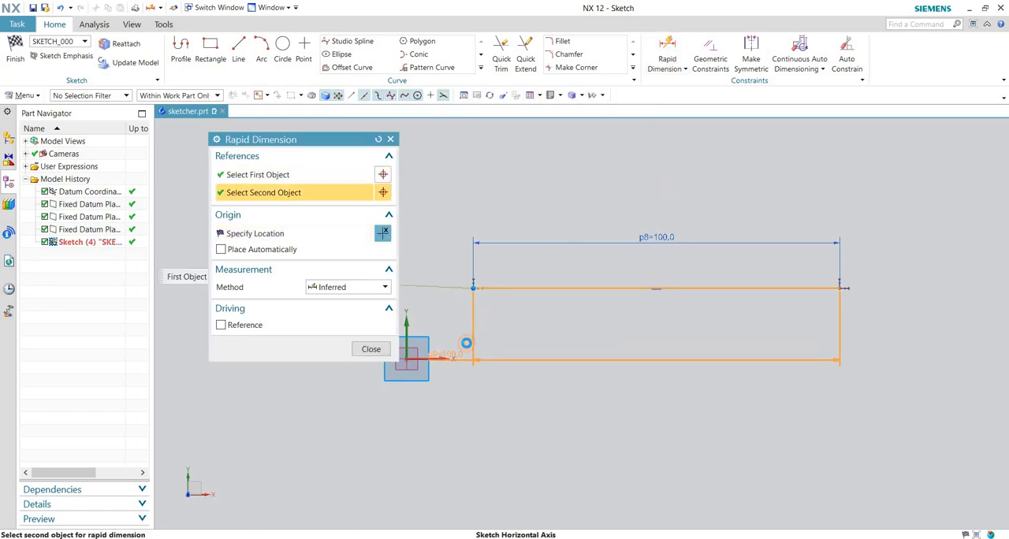
{"action": "left_click", "coordinate": [590, 334]}
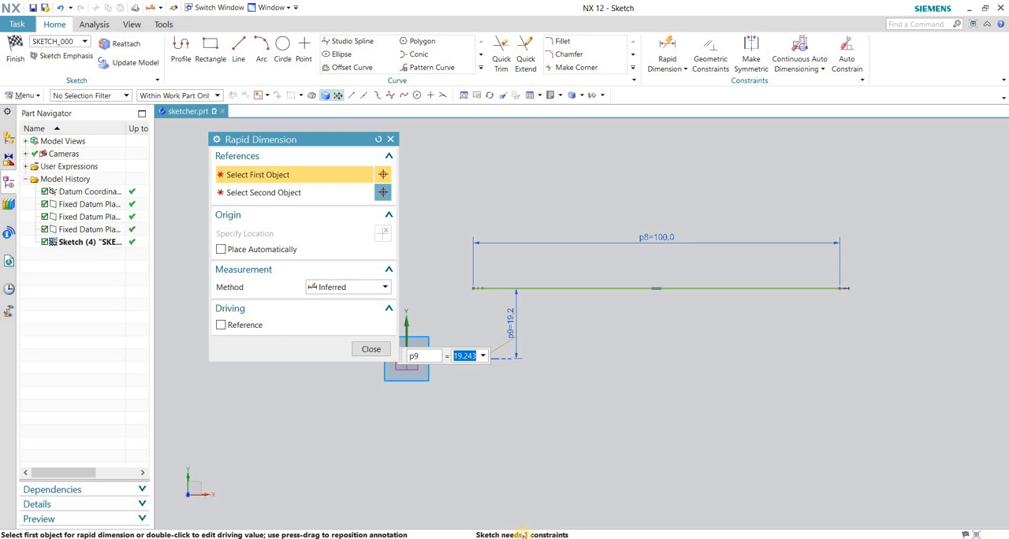
{"action": "left_click", "coordinate": [371, 349]}
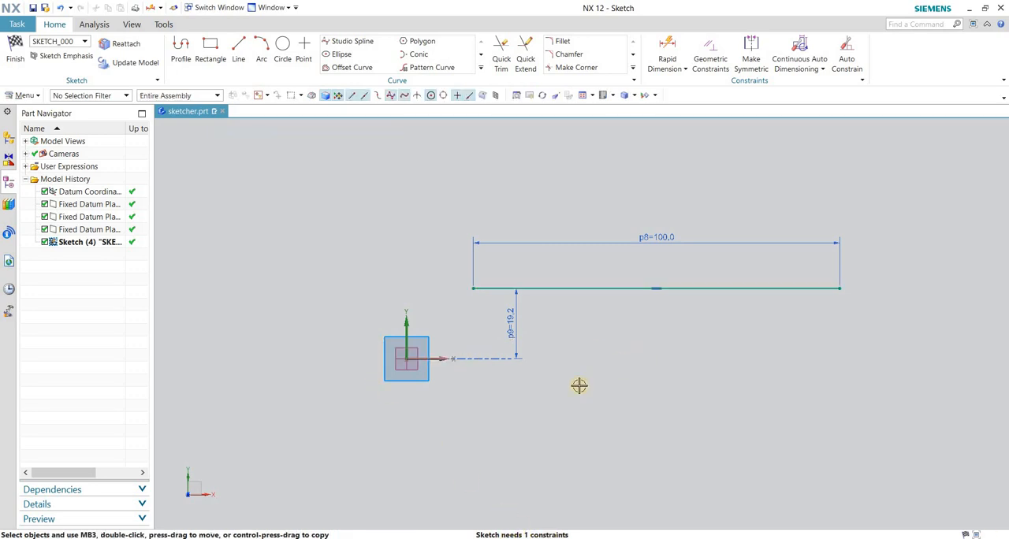
Move the line horizontally, farther away from the sketch's vertical axis.
{"action": "scroll", "coordinate": [575, 392], "scroll_direction": "down", "scroll_amount": 2}
{"action": "scroll", "coordinate": [576, 413], "scroll_direction": "up", "scroll_amount": 2}
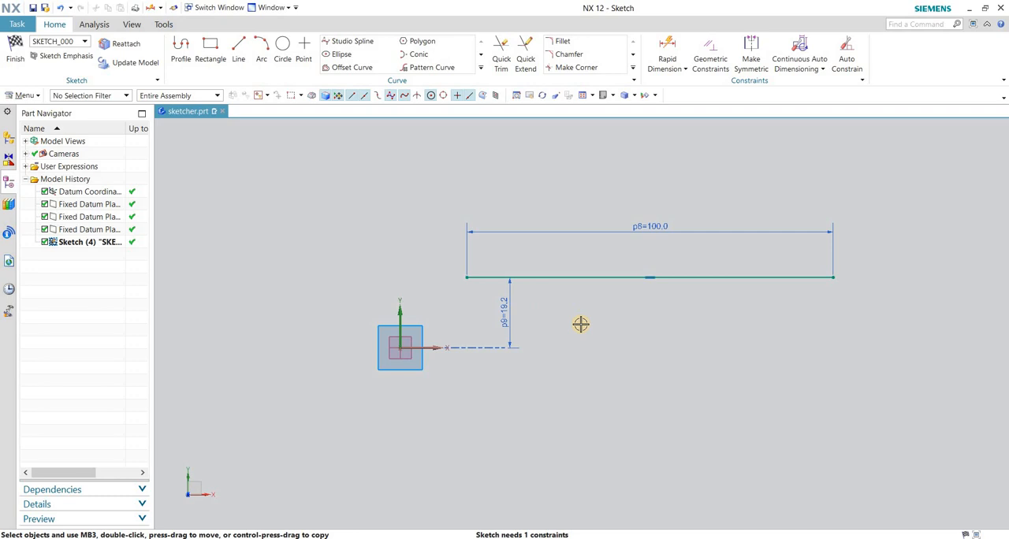
{"action": "mouse_move", "coordinate": [565, 278]}
{"action": "left_mouse_down"}
{"action": "mouse_move", "coordinate": [675, 286]}
{"action": "mouse_move", "coordinate": [602, 289]}
{"action": "mouse_move", "coordinate": [710, 287]}
{"action": "mouse_move", "coordinate": [570, 292]}
{"action": "mouse_move", "coordinate": [692, 291]}
{"action": "mouse_move", "coordinate": [599, 295]}
{"action": "mouse_move", "coordinate": [630, 297]}
{"action": "left_mouse_up"}
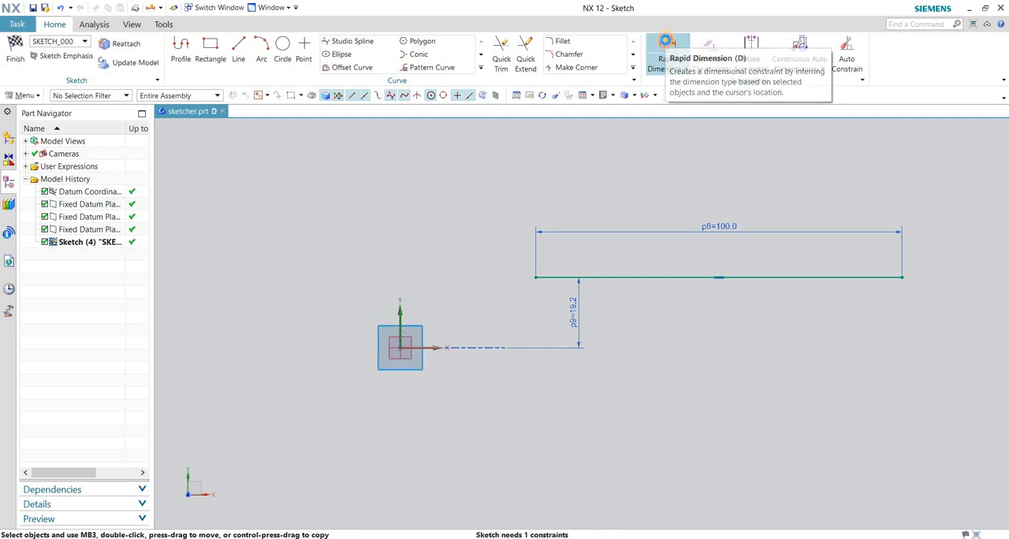
Dimension the horizontal distance from the sketch's vertical axis to the line's nearest endpoint with Rapid Dimension.
{"action": "left_click", "coordinate": [667, 44]}
{"action": "scroll", "coordinate": [570, 237], "scroll_direction": "up", "scroll_amount": 1}
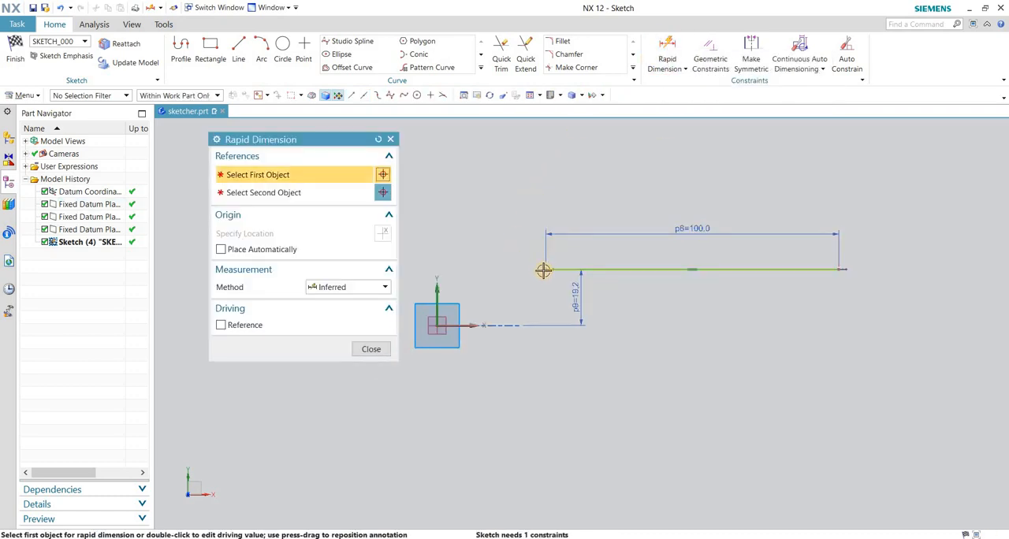
{"action": "left_click", "coordinate": [437, 293]}
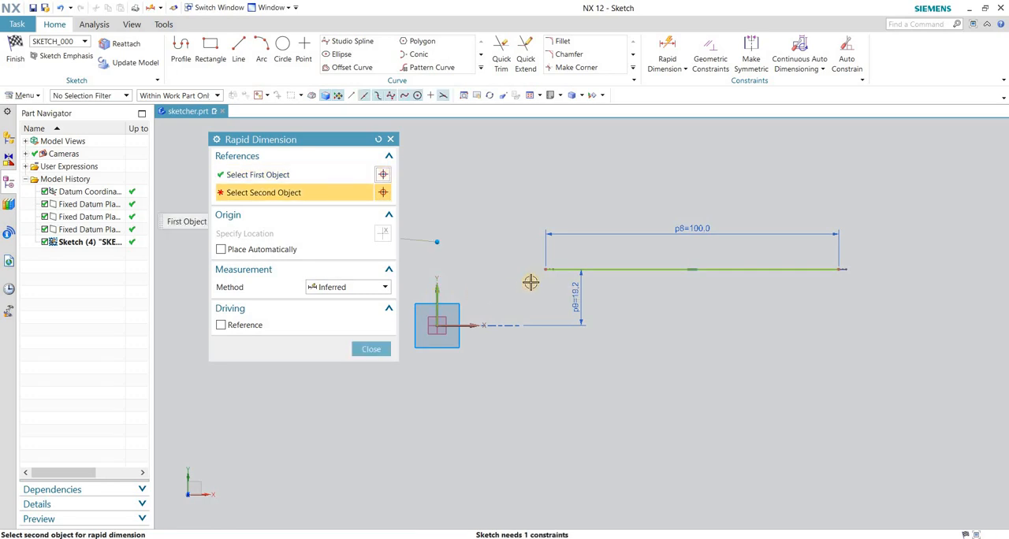
{"action": "left_click", "coordinate": [546, 269]}
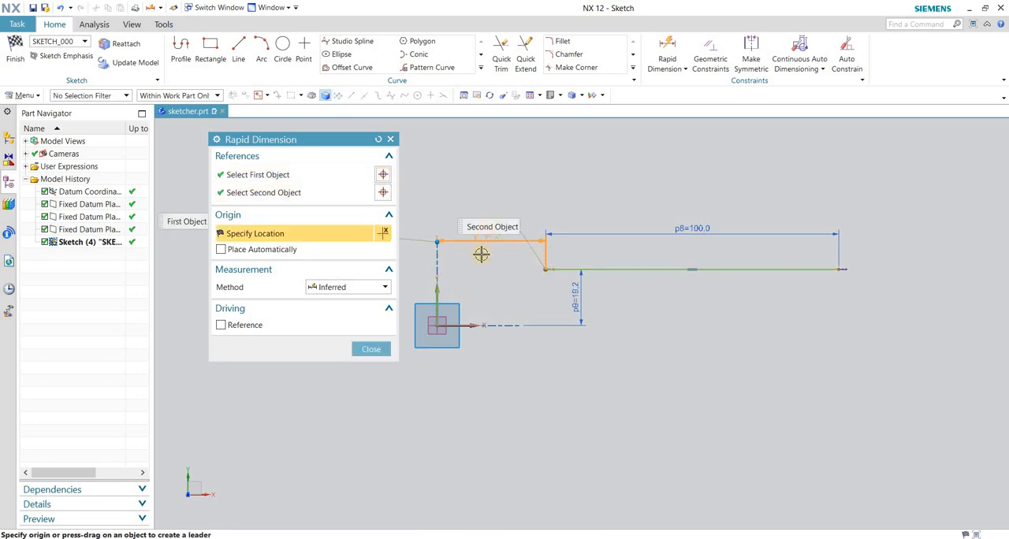
{"action": "left_click", "coordinate": [481, 258]}
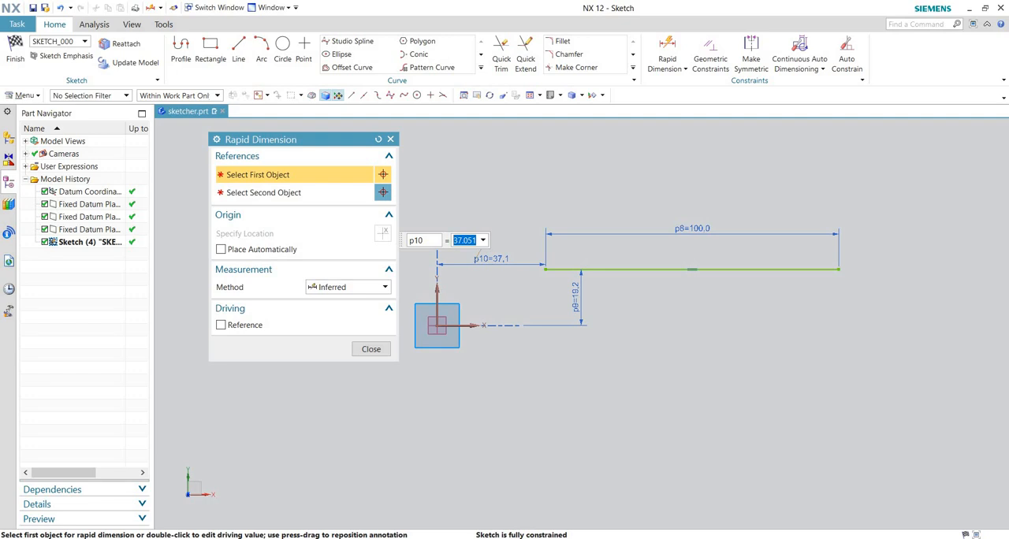
{"action": "left_click", "coordinate": [371, 348]}
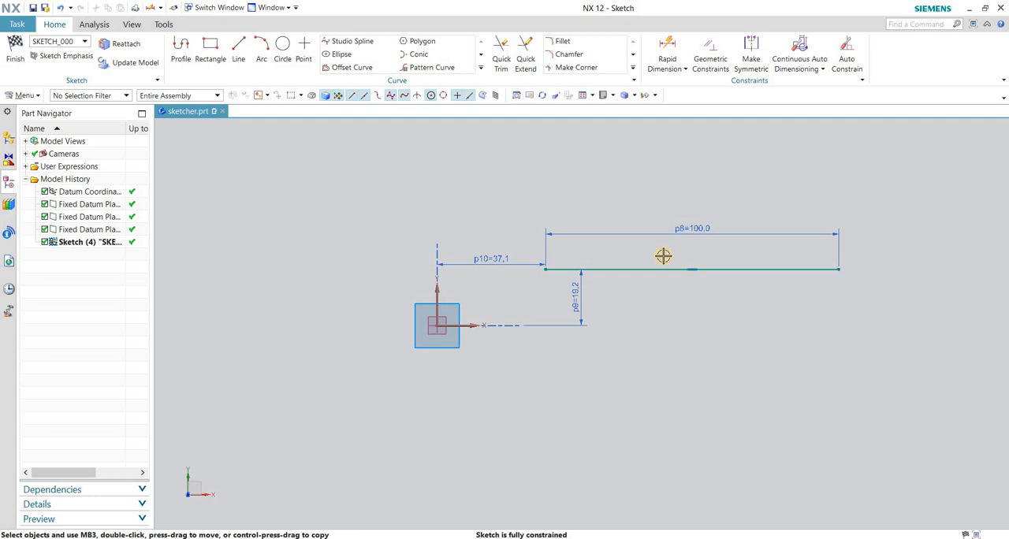
{"action": "left_click", "coordinate": [666, 45]}
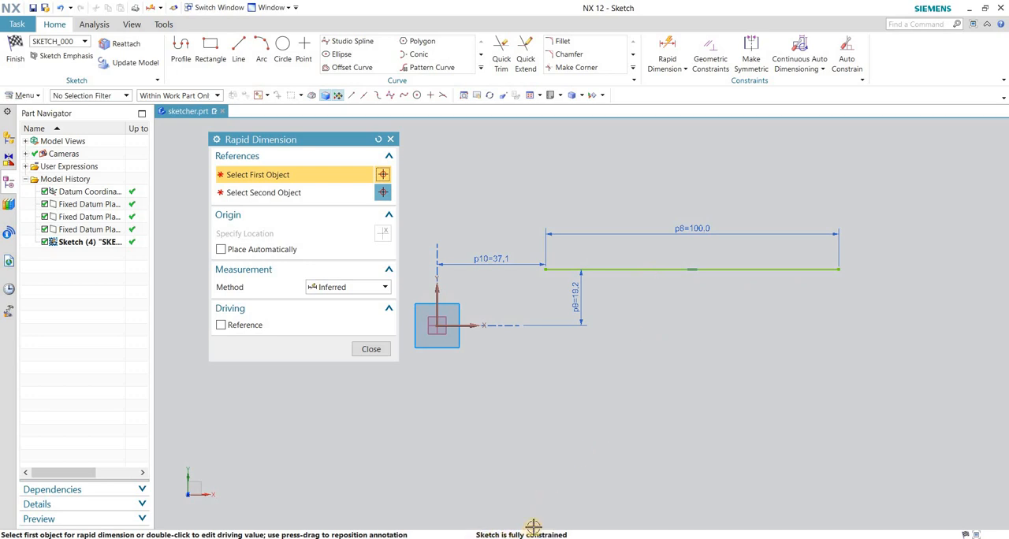
{"action": "left_click", "coordinate": [370, 350]}
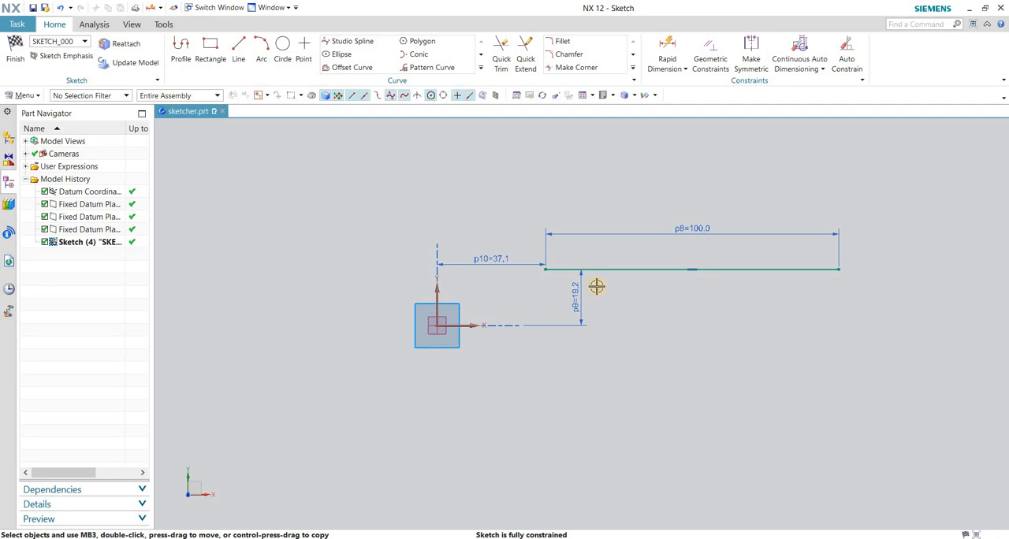
Reposition the line's dimensions, placing the vertical offset dimension between the origin and the line and rearranging the others above.
{"action": "left_click_drag", "start_coordinate": [580, 282], "coordinate": [507, 289]}
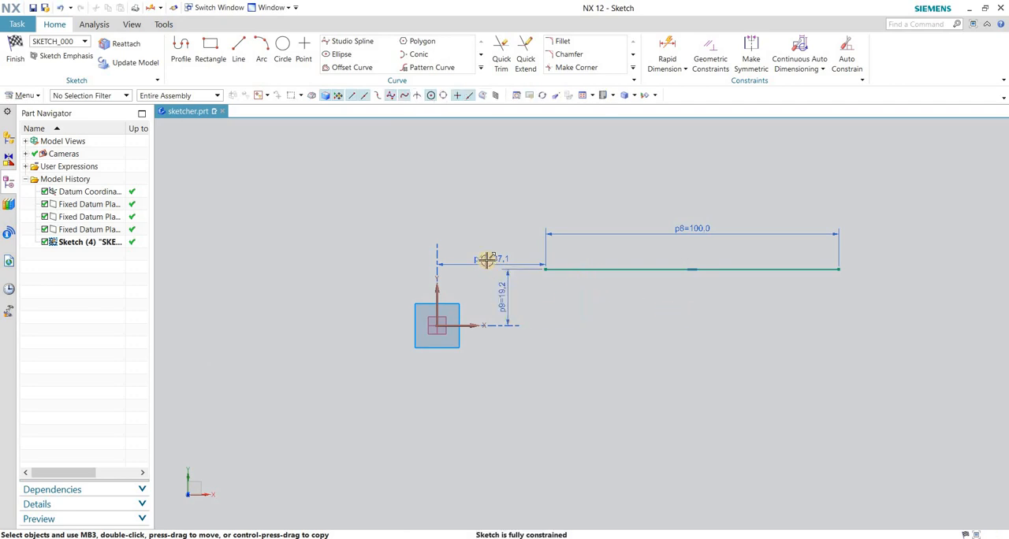
{"action": "left_click_drag", "start_coordinate": [487, 257], "coordinate": [487, 228]}
{"action": "left_click_drag", "start_coordinate": [717, 212], "coordinate": [714, 244]}
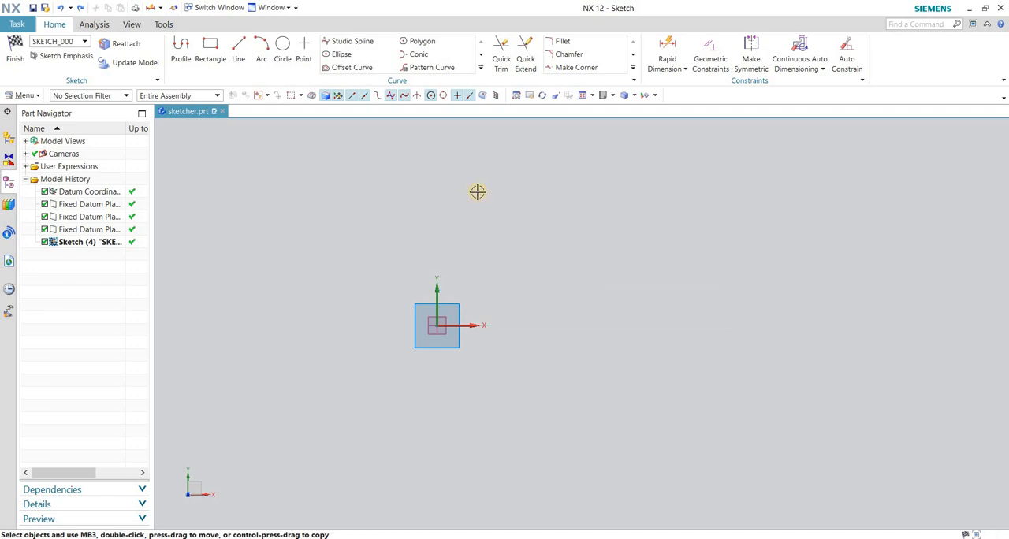
Draw a line from about XC 18, YC 10 in parameter mode with length 100 and angle 1, and undo it.
{"action": "left_click", "coordinate": [238, 57]}
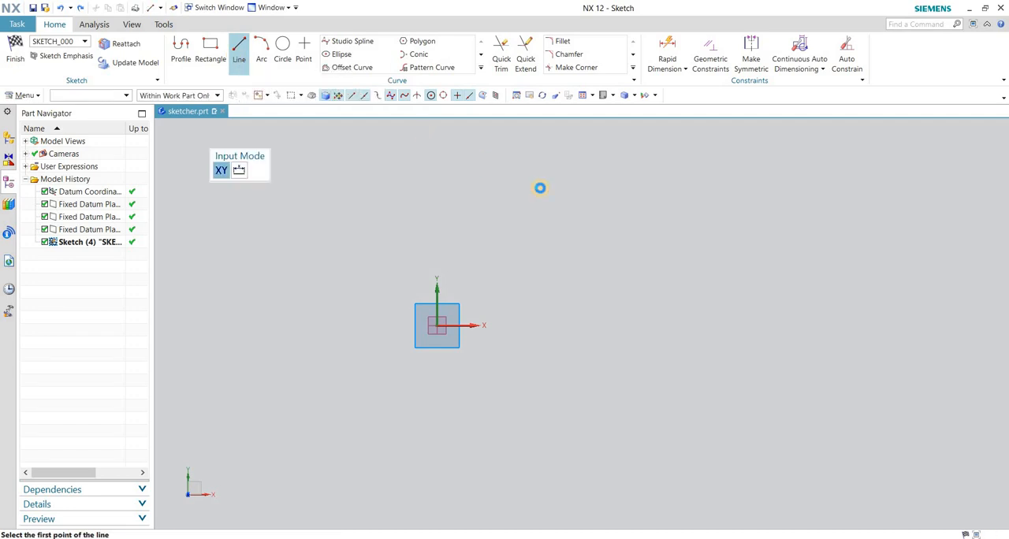
{"action": "left_click", "coordinate": [489, 296]}
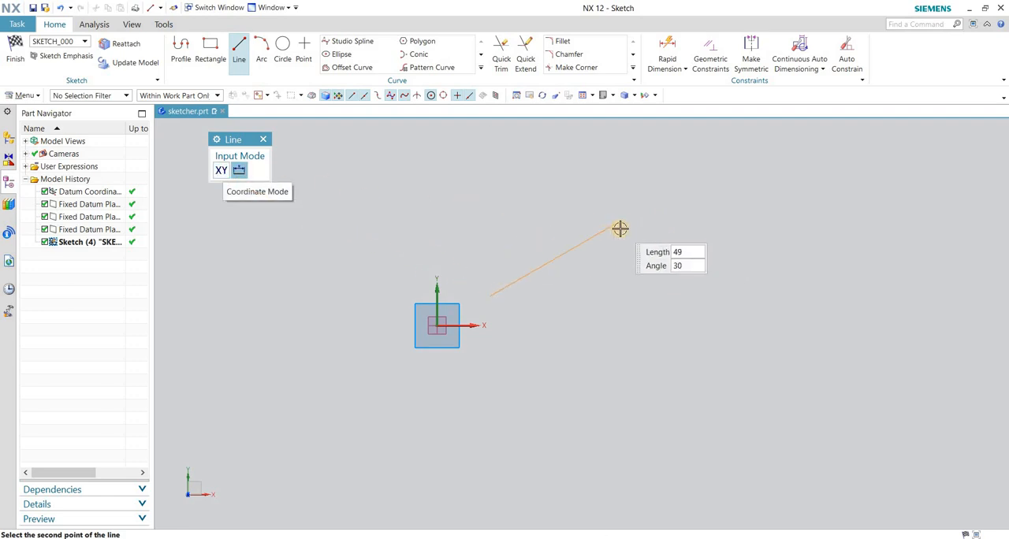
{"action": "left_click", "coordinate": [240, 173]}
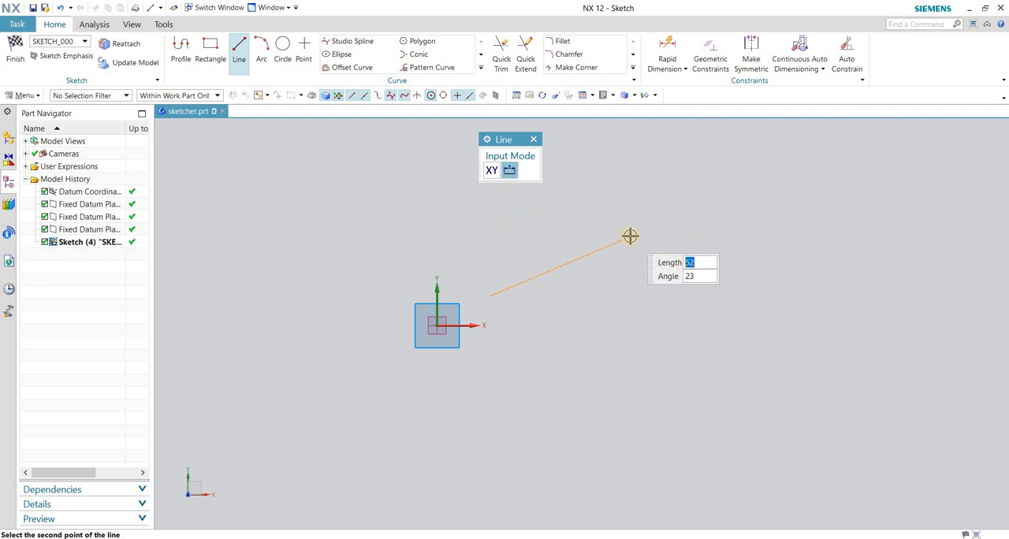
{"action": "key", "text": "Tab"}
{"action": "type", "text": "1"}
{"action": "key", "text": "Tab"}
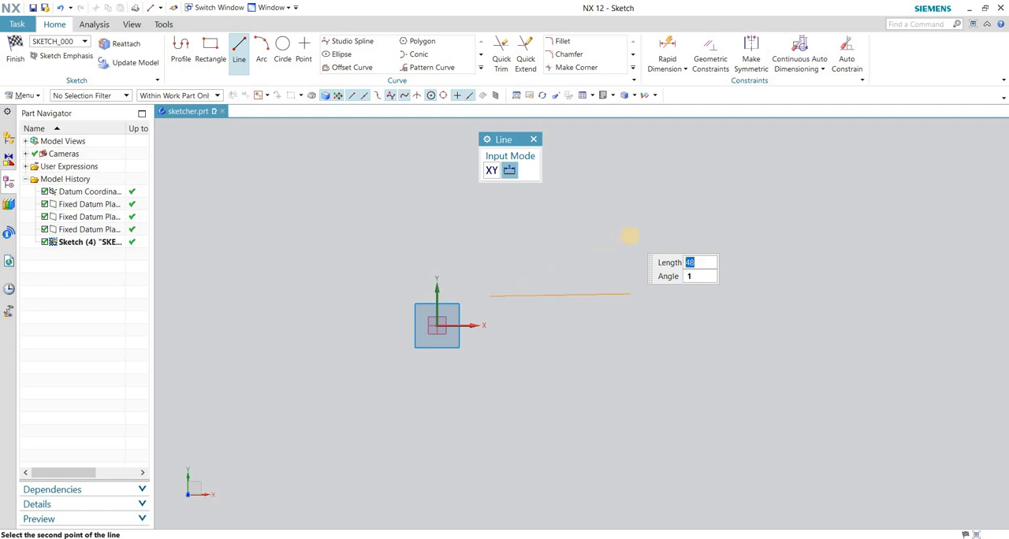
{"action": "type", "text": "100"}
{"action": "key", "text": "Return"}
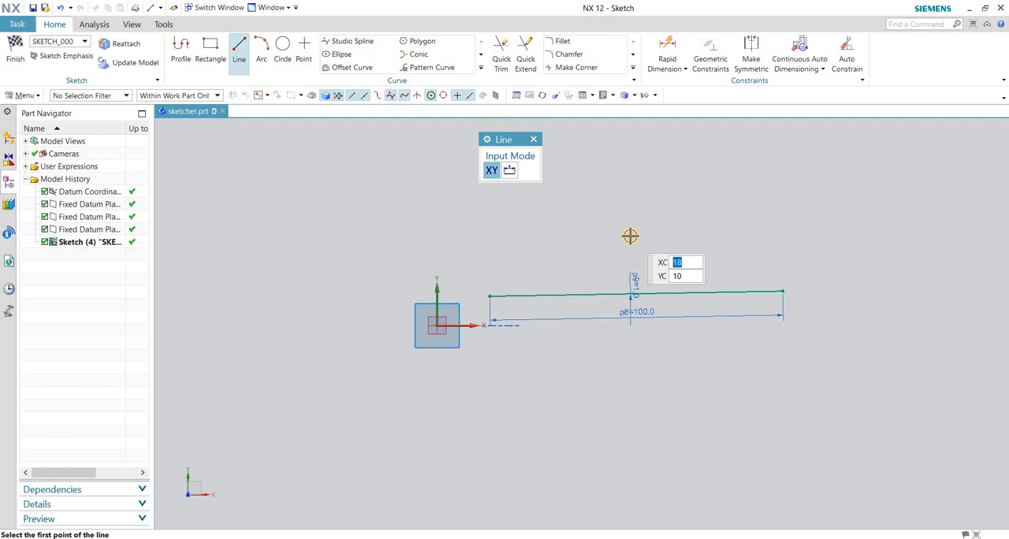
{"action": "key", "text": "ctrl+z"}
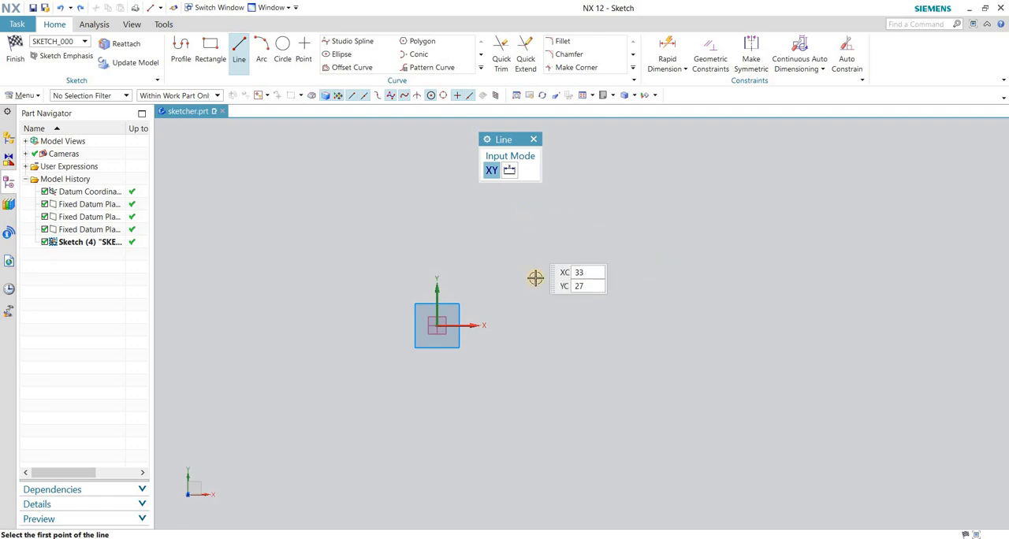
Draw an inclined line with length 100 and angle 45, starting from a free point above the X axis near the origin.
{"action": "left_click", "coordinate": [524, 280]}
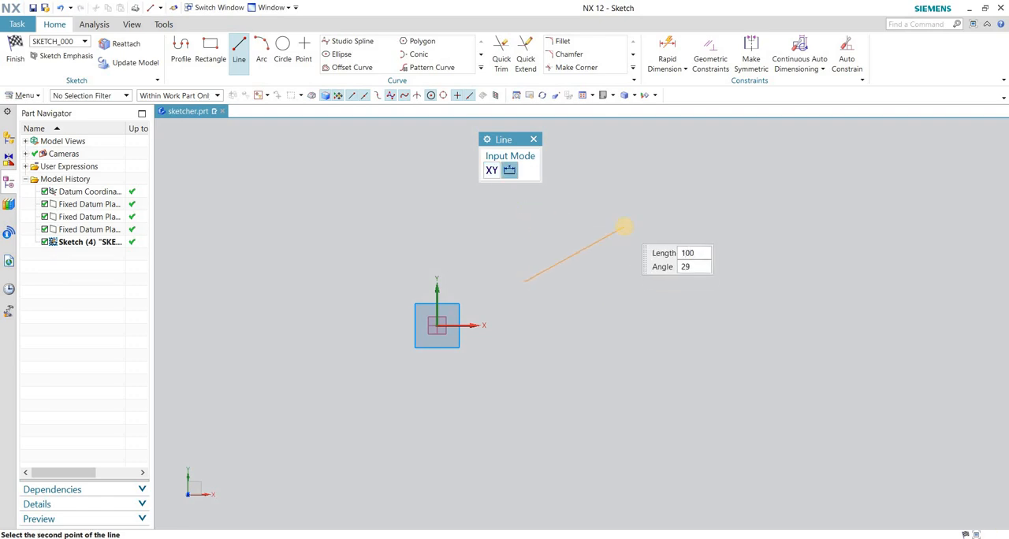
{"action": "key", "text": "Tab"}
{"action": "type", "text": "45"}
{"action": "key", "text": "Return"}
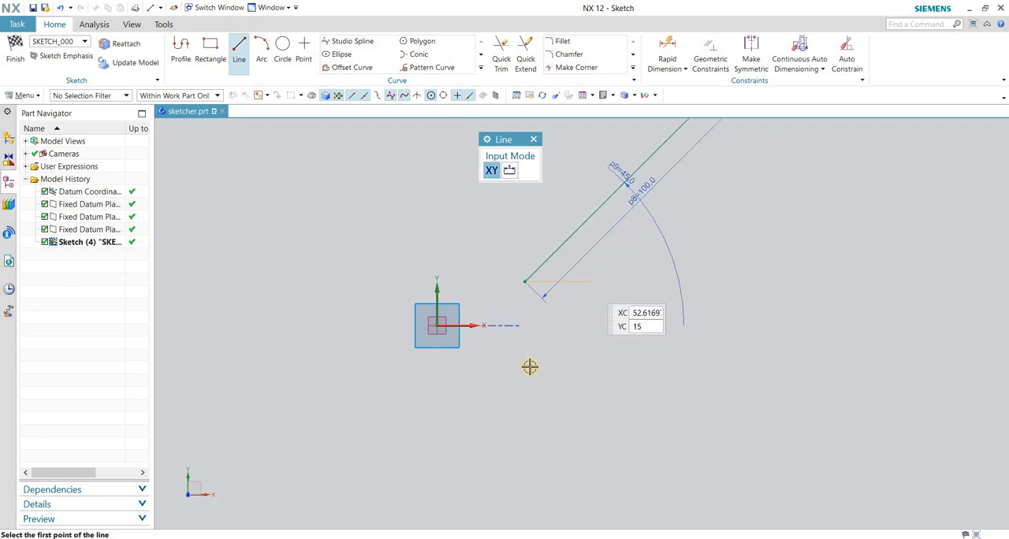
Reposition the inclined line's dimensions, placing the length dimension on its upper side and the angle dimension on its lower side, farther from the line.
{"action": "scroll", "coordinate": [529, 365], "scroll_direction": "down", "scroll_amount": 3}
{"action": "scroll", "coordinate": [602, 266], "scroll_direction": "up", "scroll_amount": 2}
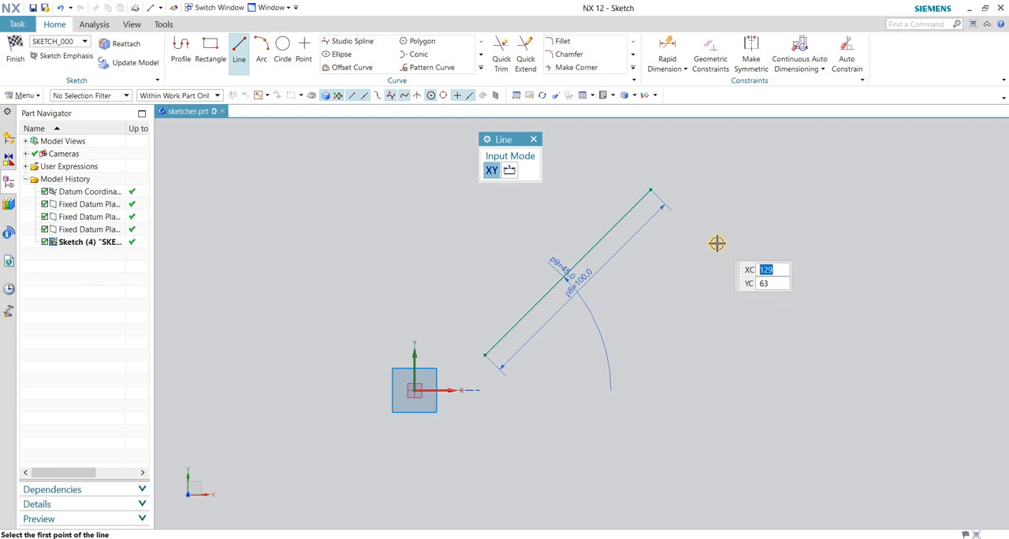
{"action": "key", "text": "Escape"}
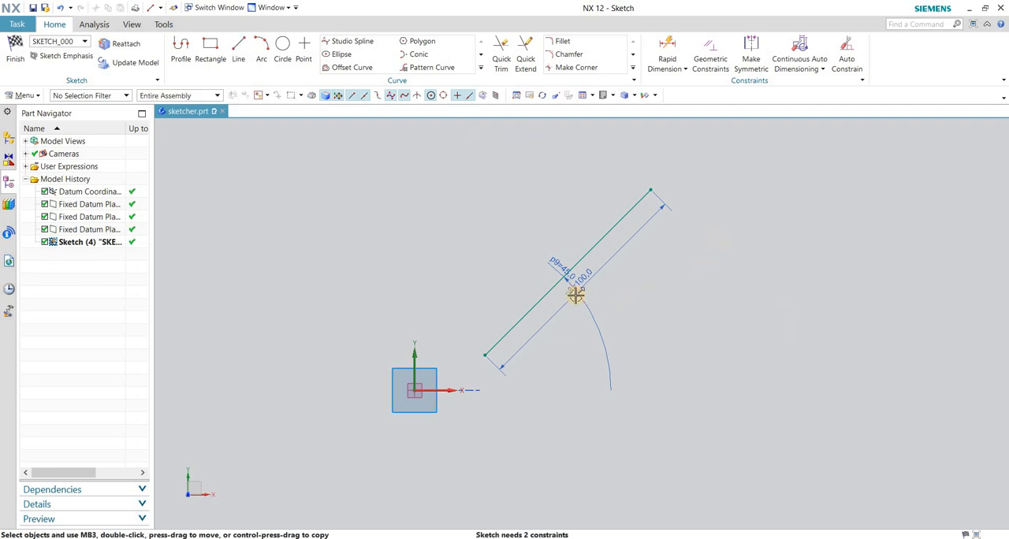
{"action": "left_click_drag", "start_coordinate": [576, 286], "coordinate": [545, 226]}
{"action": "left_click_drag", "start_coordinate": [681, 260], "coordinate": [626, 261]}
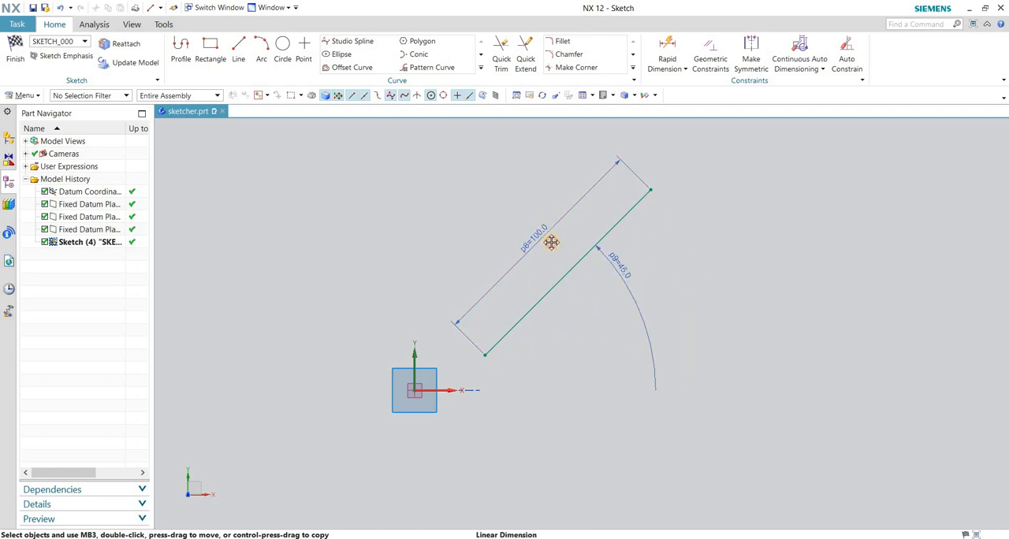
{"action": "left_click_drag", "start_coordinate": [551, 242], "coordinate": [560, 250]}
{"action": "mouse_move", "coordinate": [617, 261]}
{"action": "left_mouse_down"}
{"action": "mouse_move", "coordinate": [593, 275]}
{"action": "mouse_move", "coordinate": [622, 266]}
{"action": "left_mouse_up"}
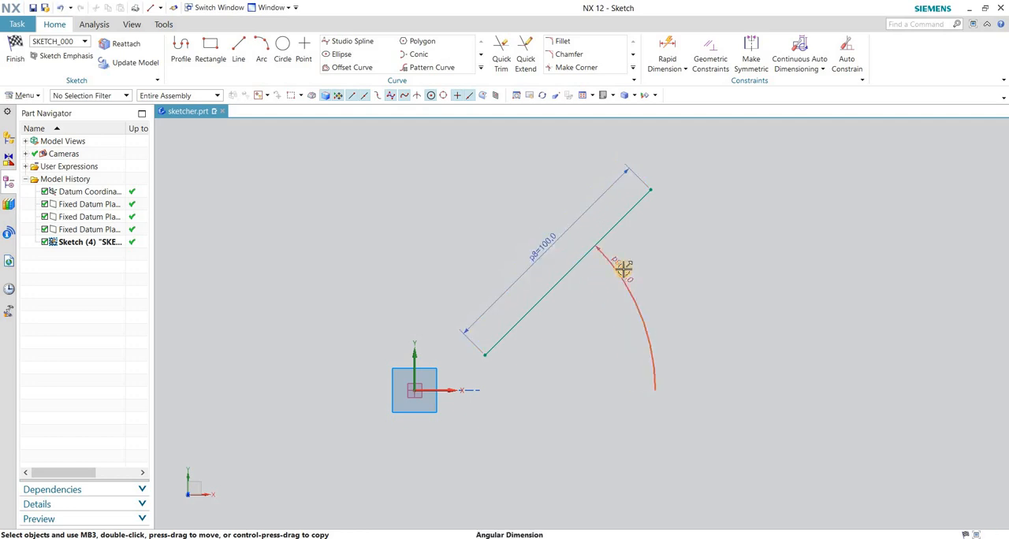
{"action": "left_click", "coordinate": [684, 69]}
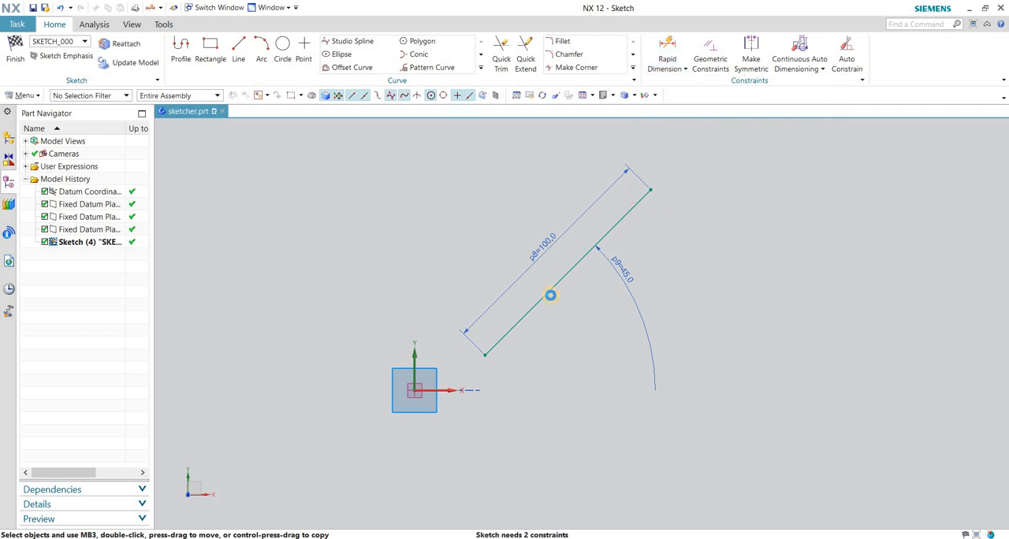
{"action": "left_click", "coordinate": [640, 348]}
{"action": "left_click_drag", "start_coordinate": [552, 234], "coordinate": [541, 213]}
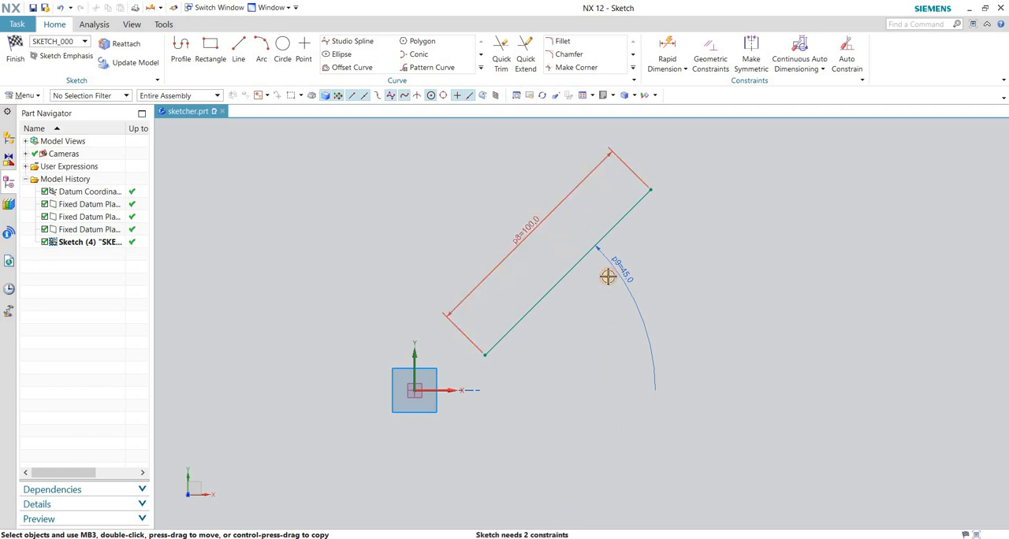
{"action": "left_click_drag", "start_coordinate": [607, 276], "coordinate": [661, 256]}
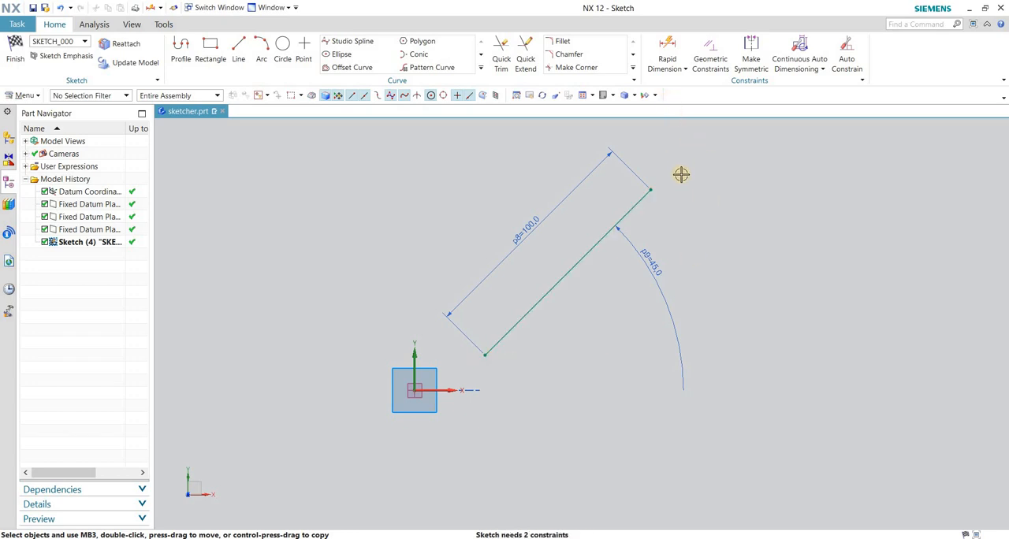
Dimension the vertical distance from the sketch's horizontal axis to the line's lower endpoint with Rapid Dimension.
{"action": "key", "text": "d"}
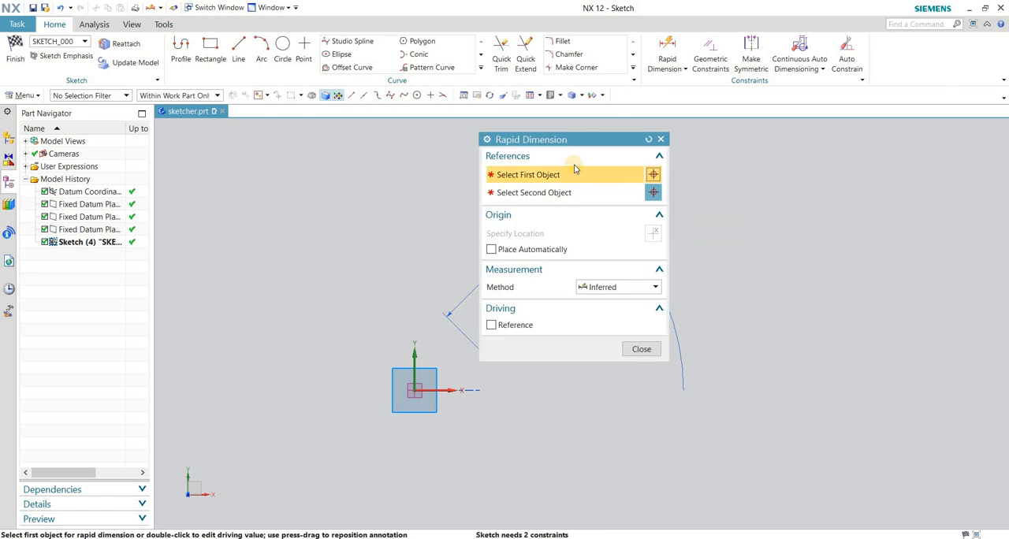
{"action": "left_click_drag", "start_coordinate": [556, 142], "coordinate": [196, 139]}
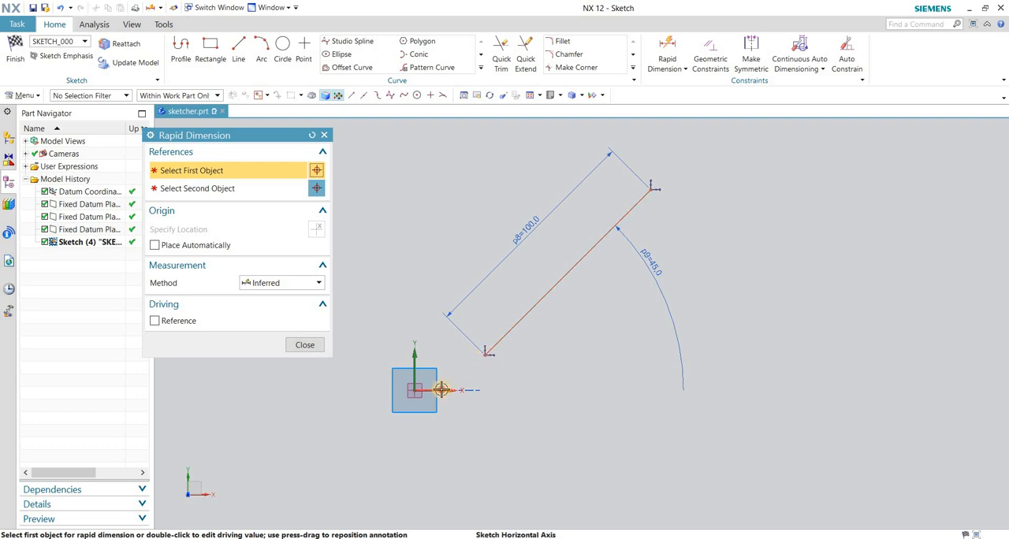
{"action": "left_click", "coordinate": [481, 362]}
{"action": "left_click", "coordinate": [483, 355]}
{"action": "left_click", "coordinate": [534, 372]}
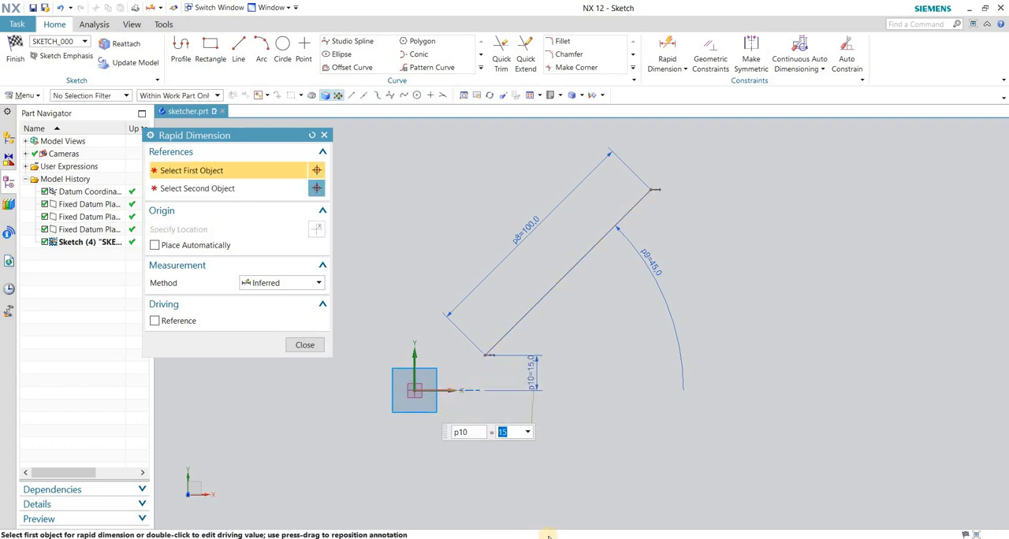
{"action": "left_click", "coordinate": [301, 343]}
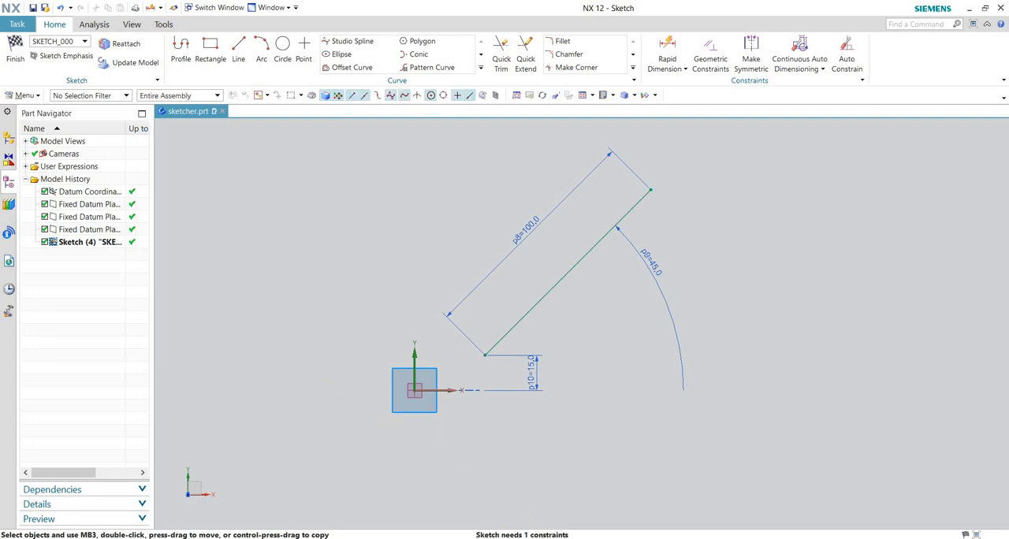
Dimension the horizontal distance from the sketch's vertical axis to the inclined line's lower endpoint, placing it above the X axis.
{"action": "left_click", "coordinate": [666, 54]}
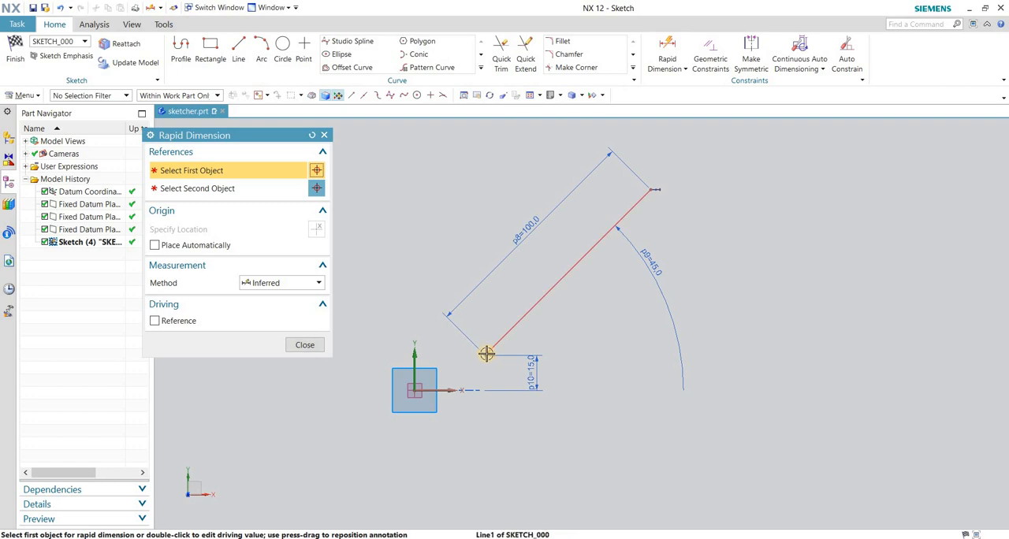
{"action": "left_click", "coordinate": [416, 359]}
{"action": "left_click", "coordinate": [479, 354]}
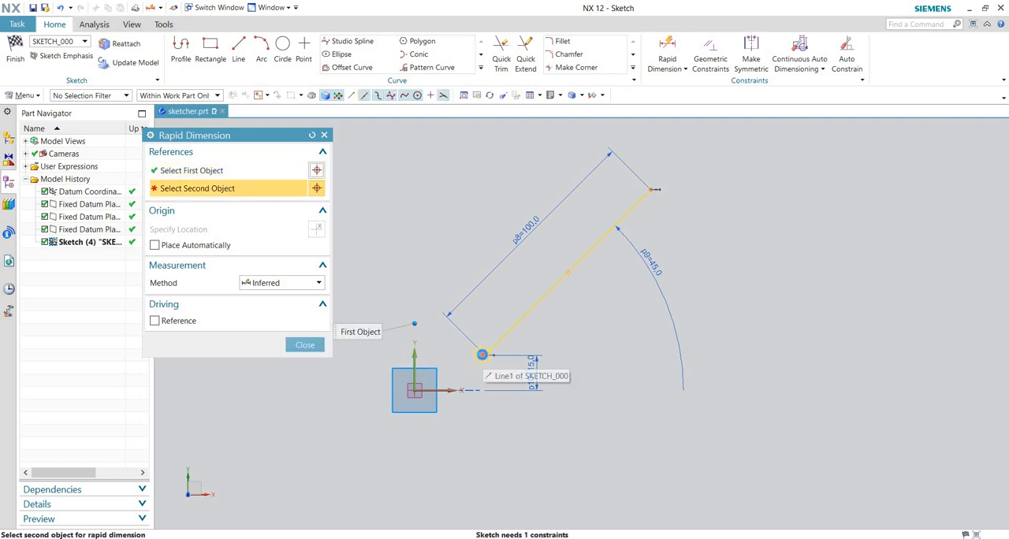
{"action": "left_click", "coordinate": [451, 353]}
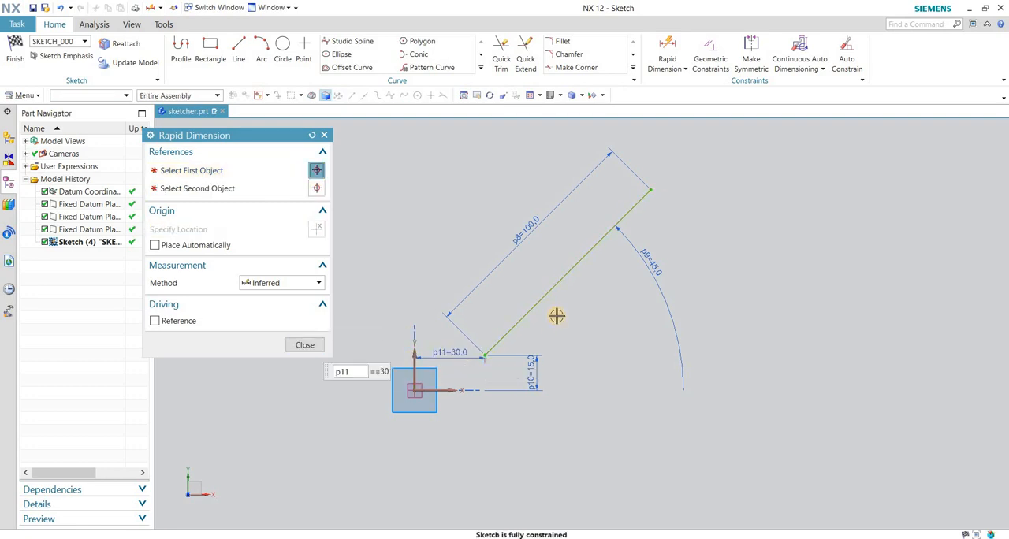
{"action": "left_click", "coordinate": [304, 344]}
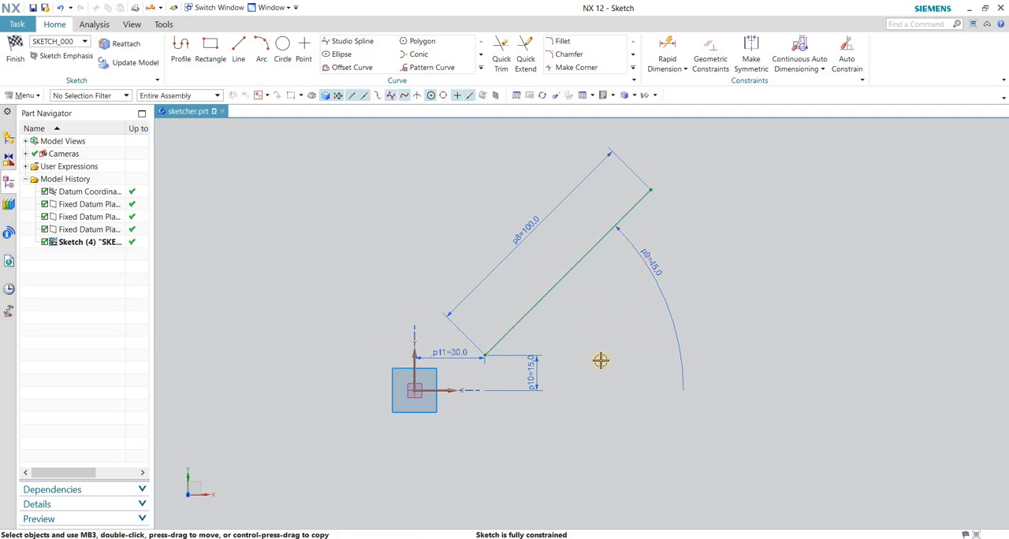
{"action": "left_click", "coordinate": [667, 47]}
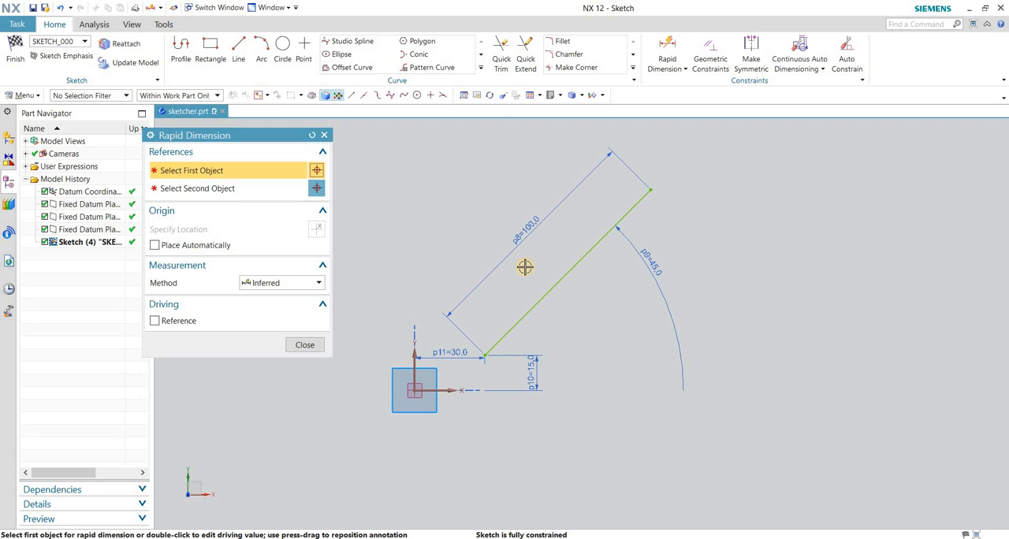
{"action": "left_click", "coordinate": [305, 345]}
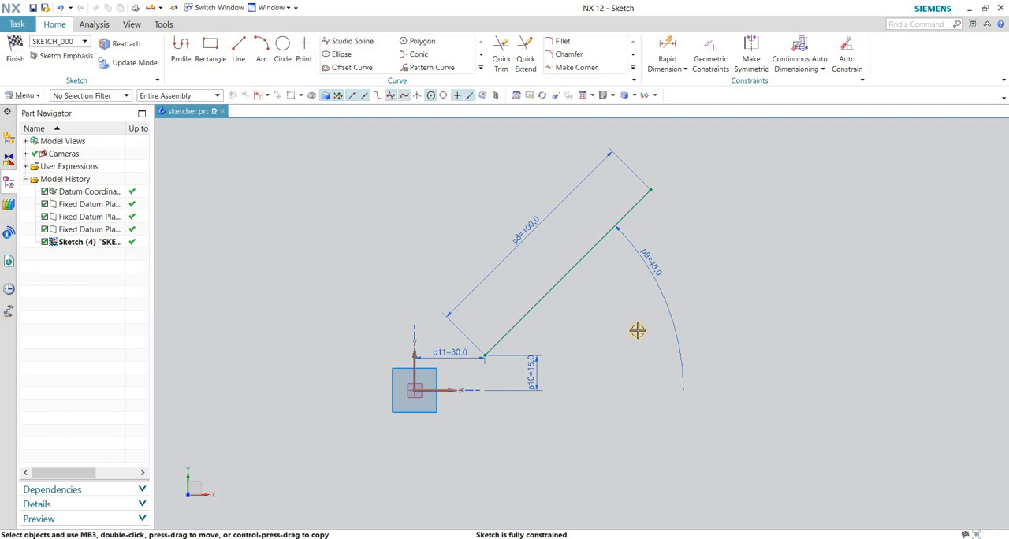
Delete the inclined line together with all its dimensions from the sketch.
{"action": "mouse_move", "coordinate": [450, 148]}
{"action": "left_mouse_down"}
{"action": "mouse_move", "coordinate": [714, 304]}
{"action": "mouse_move", "coordinate": [770, 393]}
{"action": "left_mouse_up"}
{"action": "key", "text": "Delete"}
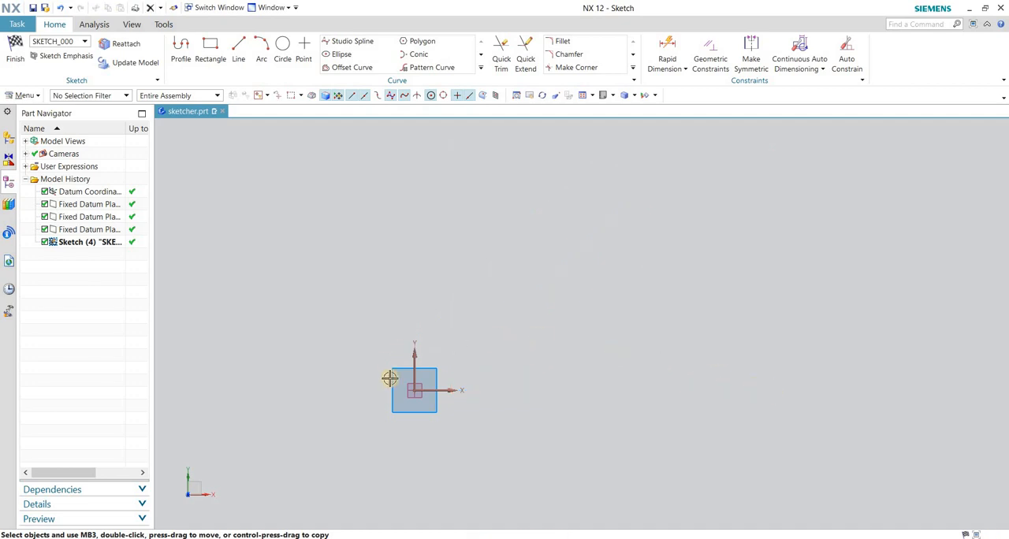
{"action": "scroll", "coordinate": [457, 404], "scroll_direction": "up", "scroll_amount": 2}
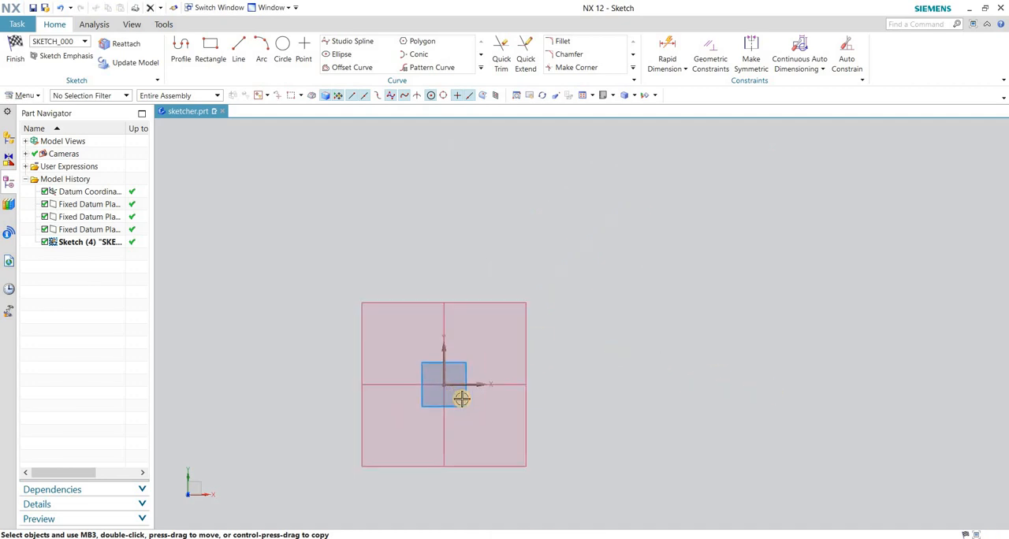
{"action": "scroll", "coordinate": [542, 334], "scroll_direction": "down", "scroll_amount": 1}
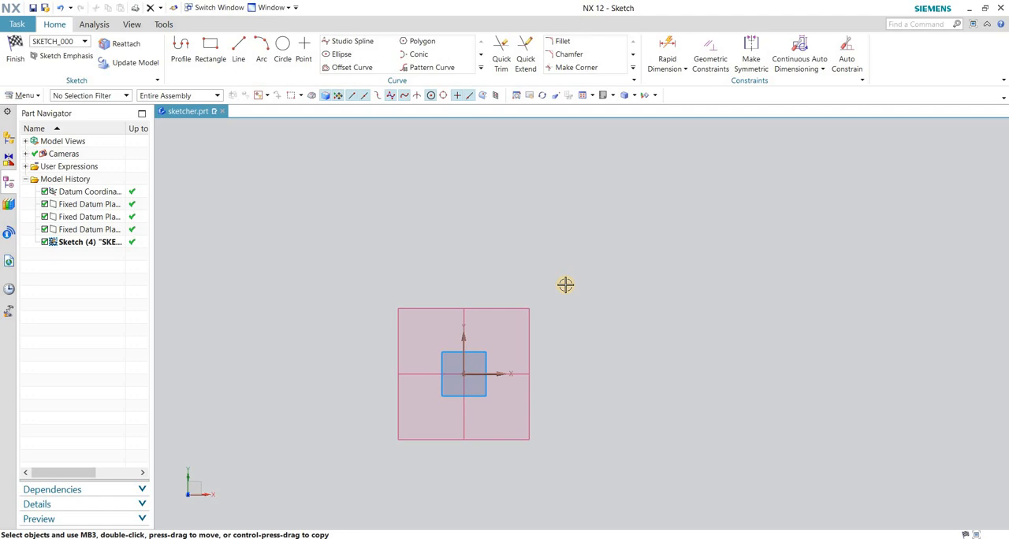
Draw a rectangle by two corner points, about 8.9 wide and 5.9 high, in the first quadrant away from the origin.
{"action": "key", "text": "r"}
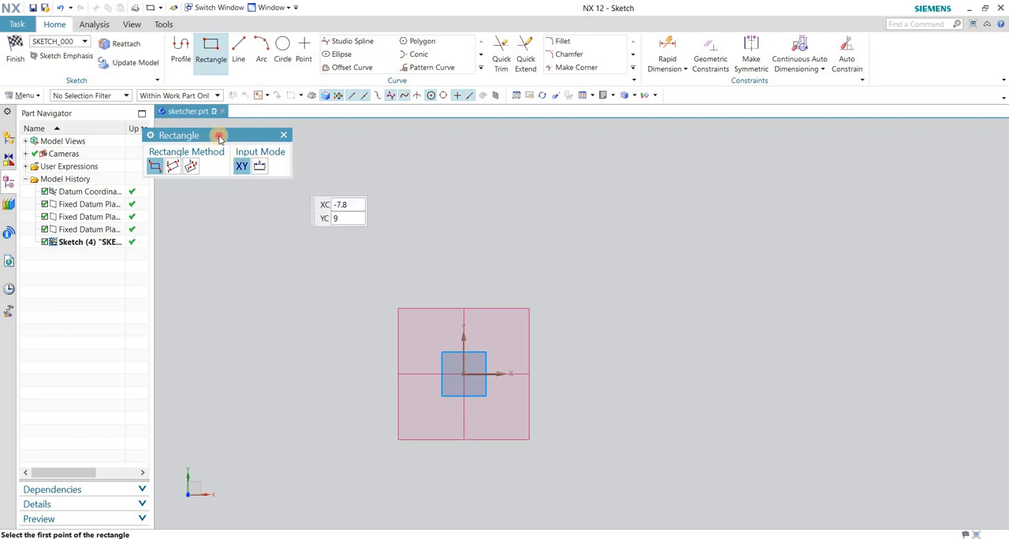
{"action": "left_click_drag", "start_coordinate": [219, 136], "coordinate": [354, 143]}
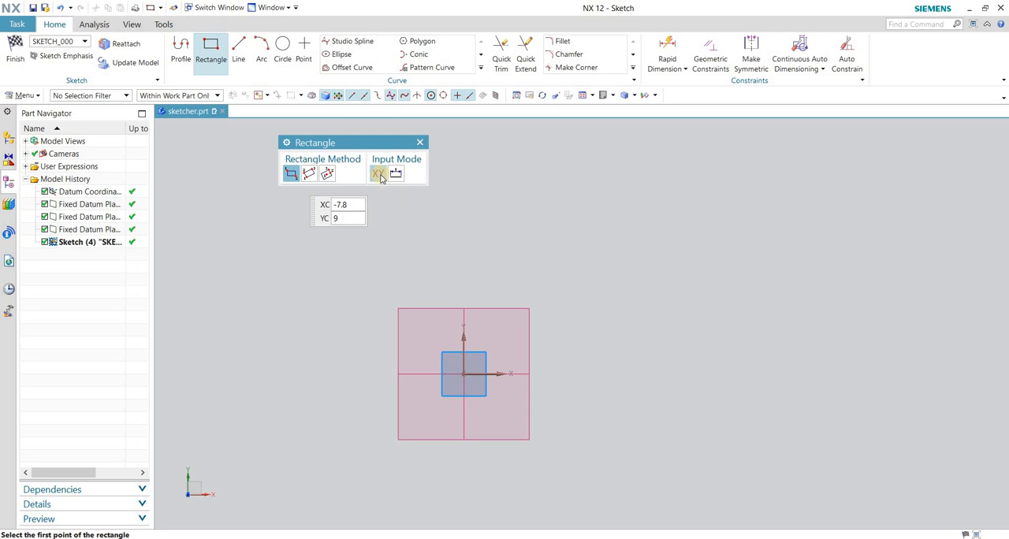
{"action": "left_click", "coordinate": [379, 175]}
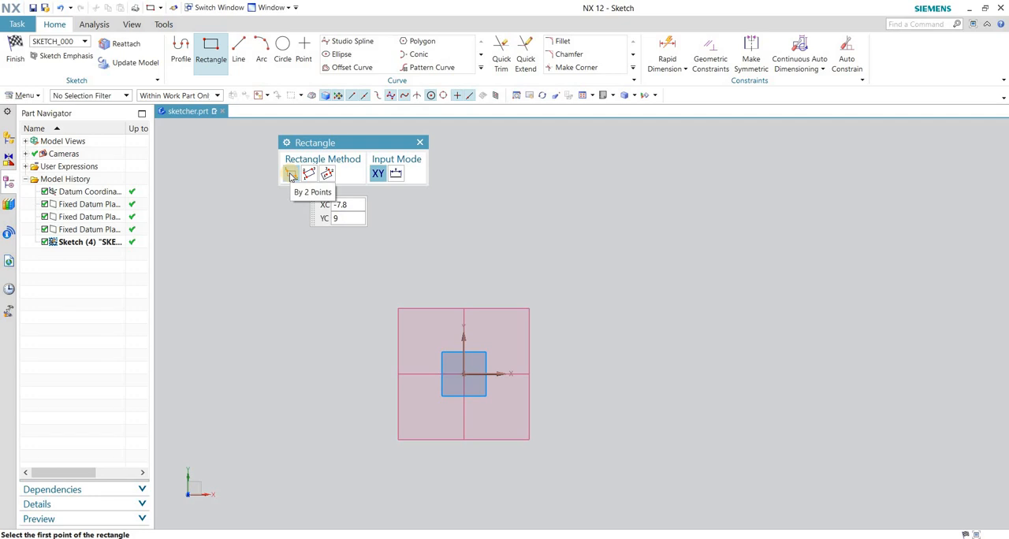
{"action": "left_click", "coordinate": [509, 331]}
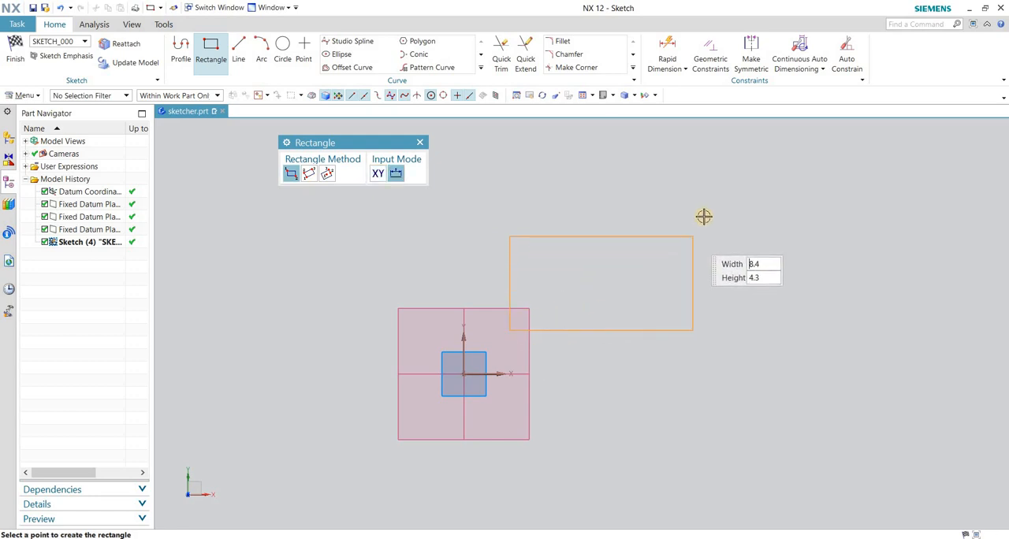
{"action": "key", "text": "Return"}
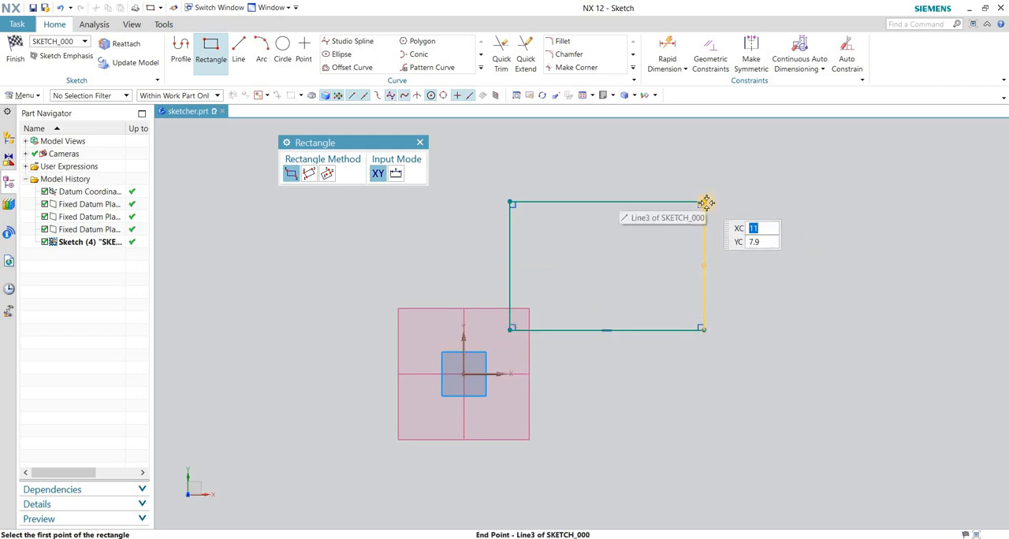
{"action": "key", "text": "Escape"}
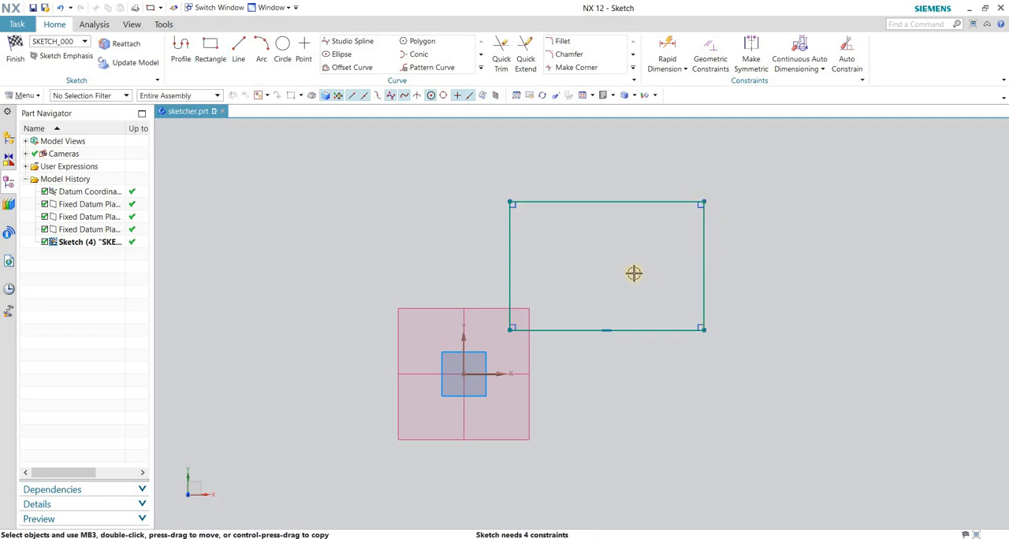
Dimension the rectangle's width above its upper edge and its height beside its right edge with Rapid Dimension.
{"action": "scroll", "coordinate": [572, 293], "scroll_direction": "up", "scroll_amount": 2}
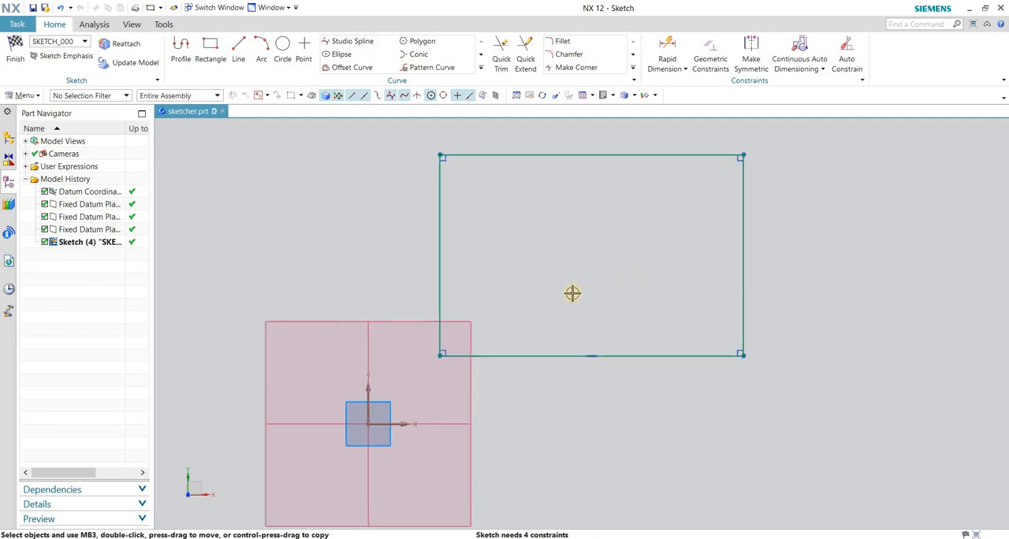
{"action": "scroll", "coordinate": [594, 273], "scroll_direction": "down", "scroll_amount": 2}
{"action": "scroll", "coordinate": [600, 283], "scroll_direction": "up", "scroll_amount": 2}
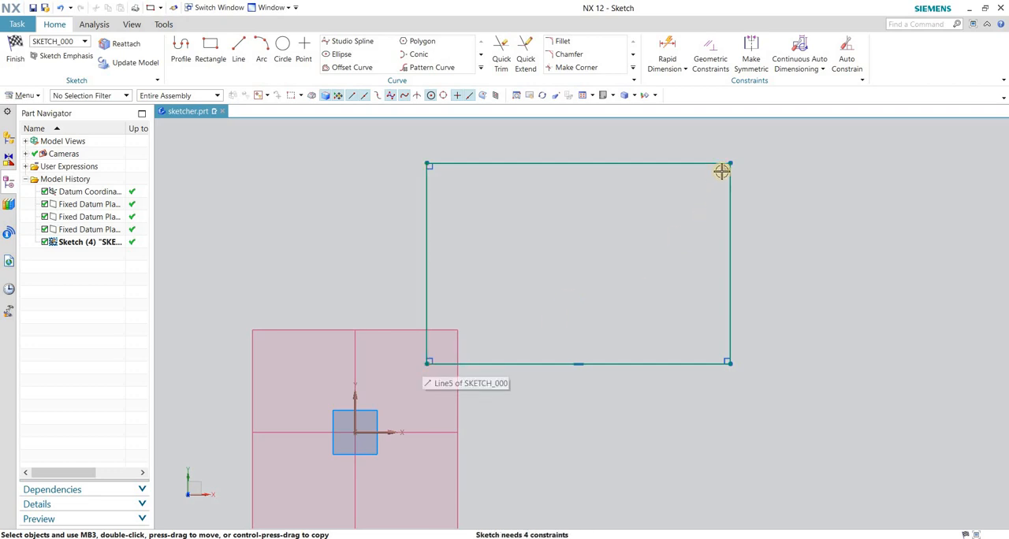
{"action": "scroll", "coordinate": [589, 268], "scroll_direction": "down", "scroll_amount": 1}
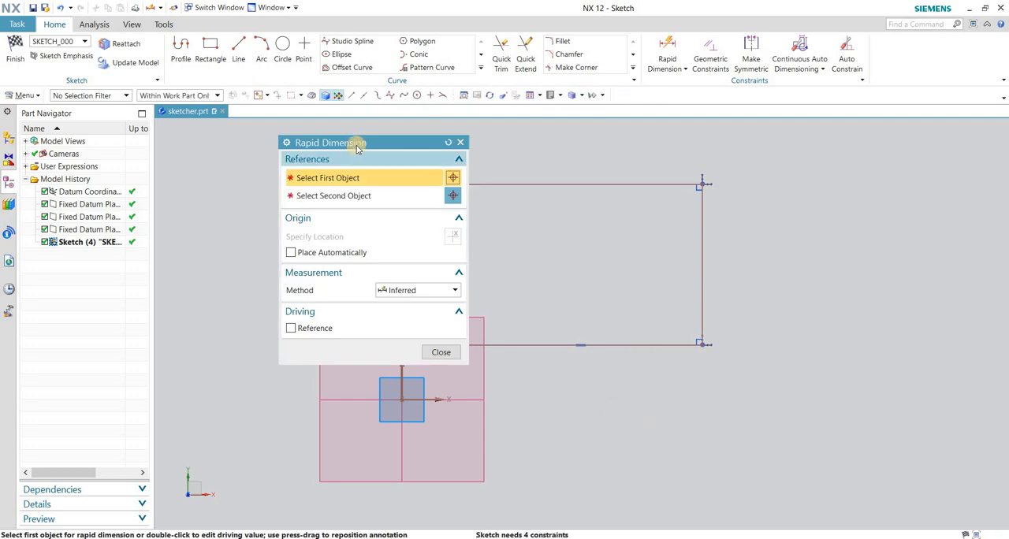
{"action": "left_click_drag", "start_coordinate": [357, 148], "coordinate": [252, 130]}
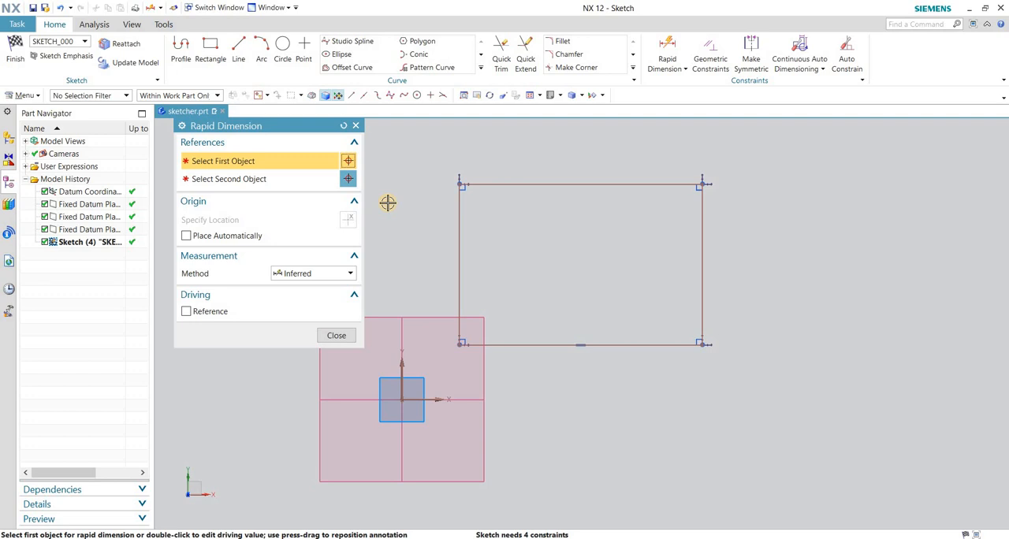
{"action": "left_click_drag", "start_coordinate": [257, 133], "coordinate": [268, 154]}
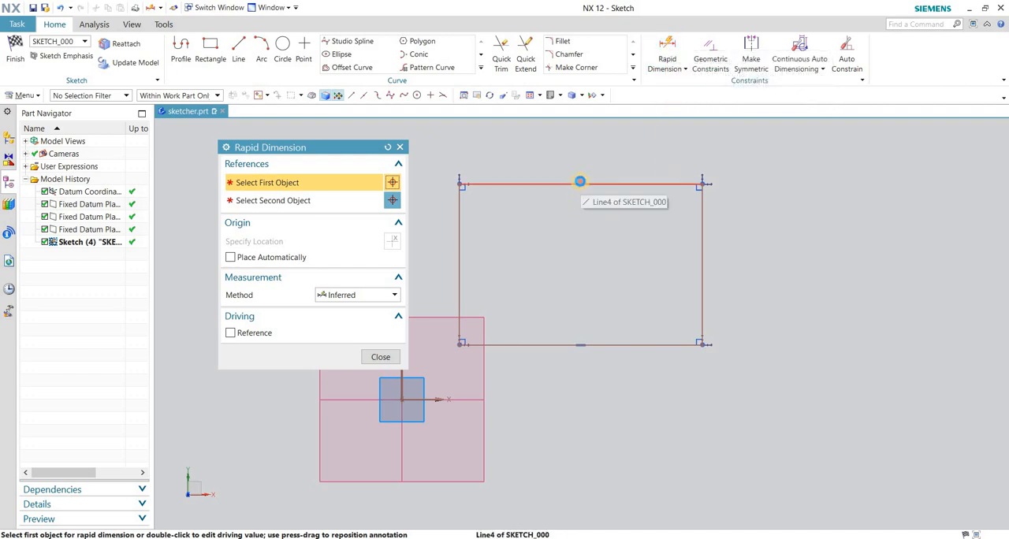
{"action": "left_click", "coordinate": [581, 182]}
{"action": "left_click", "coordinate": [604, 141]}
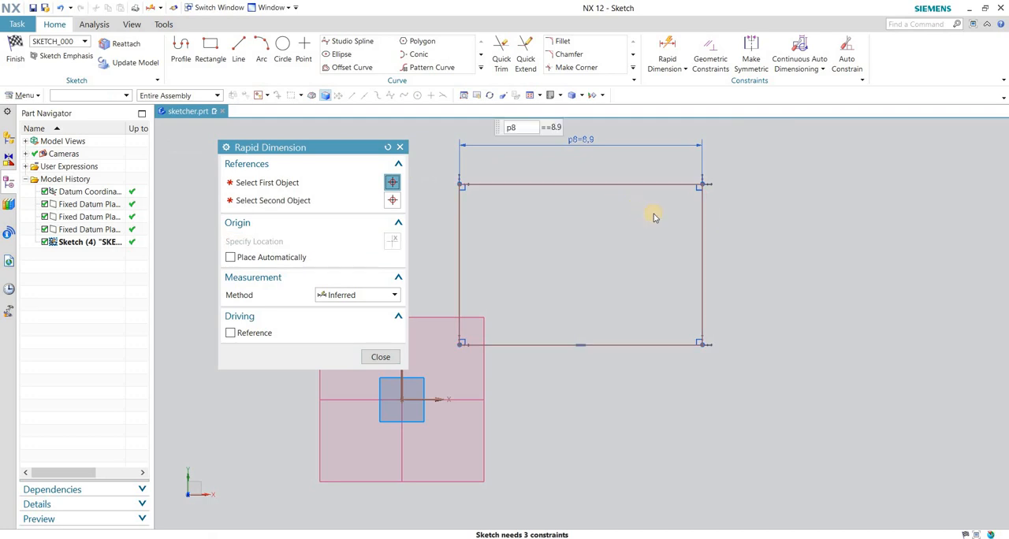
{"action": "left_click", "coordinate": [702, 207]}
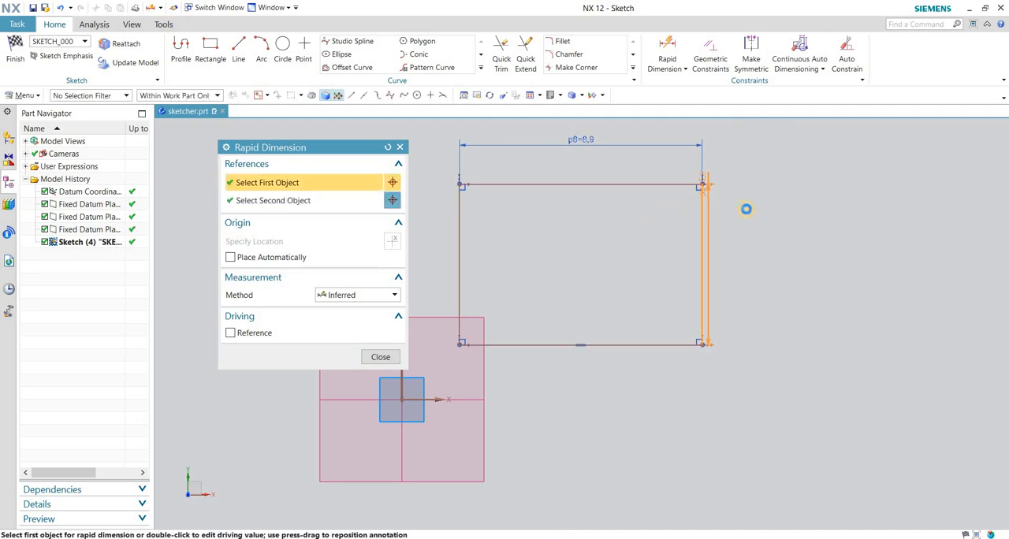
{"action": "left_click", "coordinate": [804, 208]}
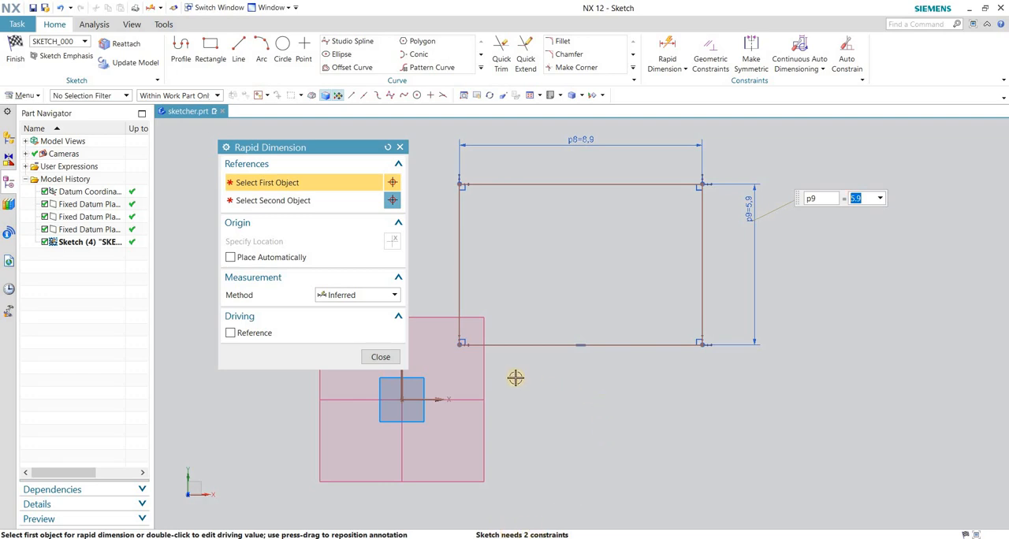
Dimension the vertical distance from the sketch's horizontal axis to the rectangle's lower edge.
{"action": "left_click", "coordinate": [528, 348]}
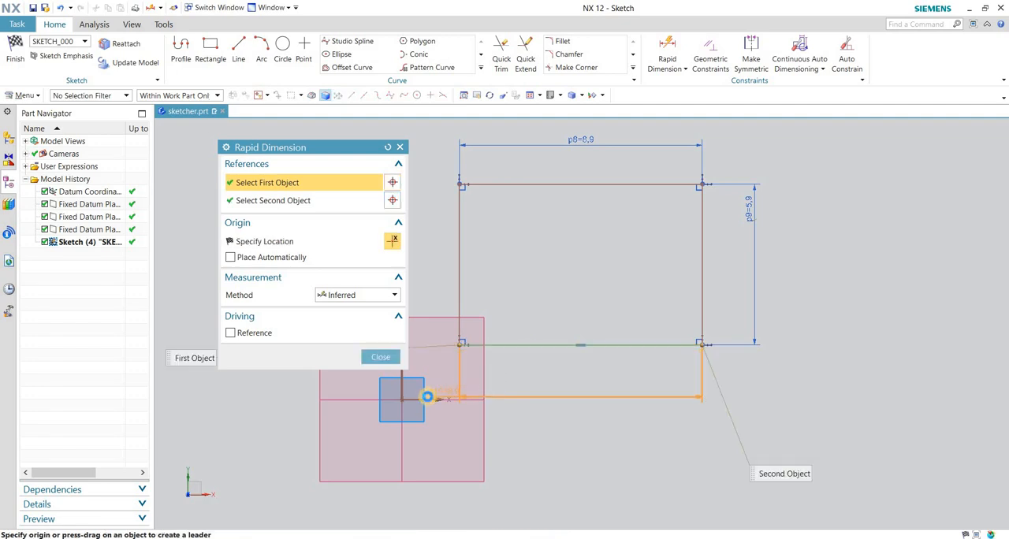
{"action": "left_click", "coordinate": [536, 398]}
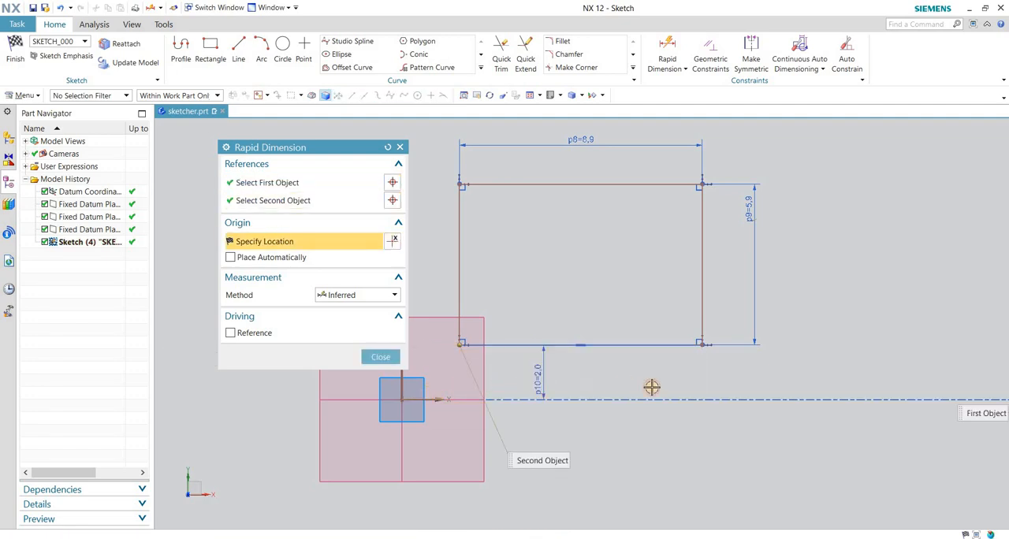
Dimension the horizontal distance from the sketch's vertical axis to the rectangle's left edge and end Rapid Dimension.
{"action": "left_click", "coordinate": [686, 398]}
{"action": "scroll", "coordinate": [732, 418], "scroll_direction": "up", "scroll_amount": 1}
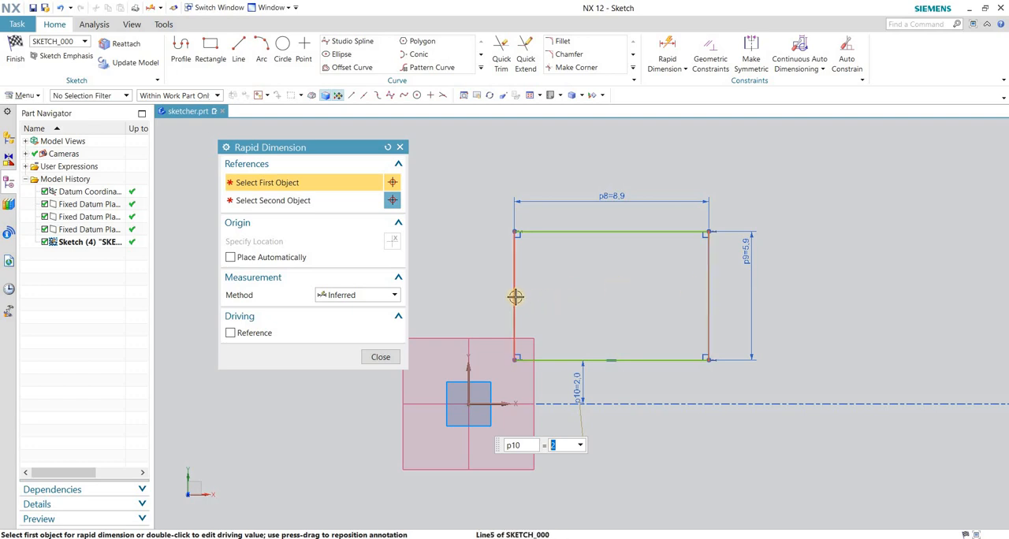
{"action": "left_click", "coordinate": [468, 368]}
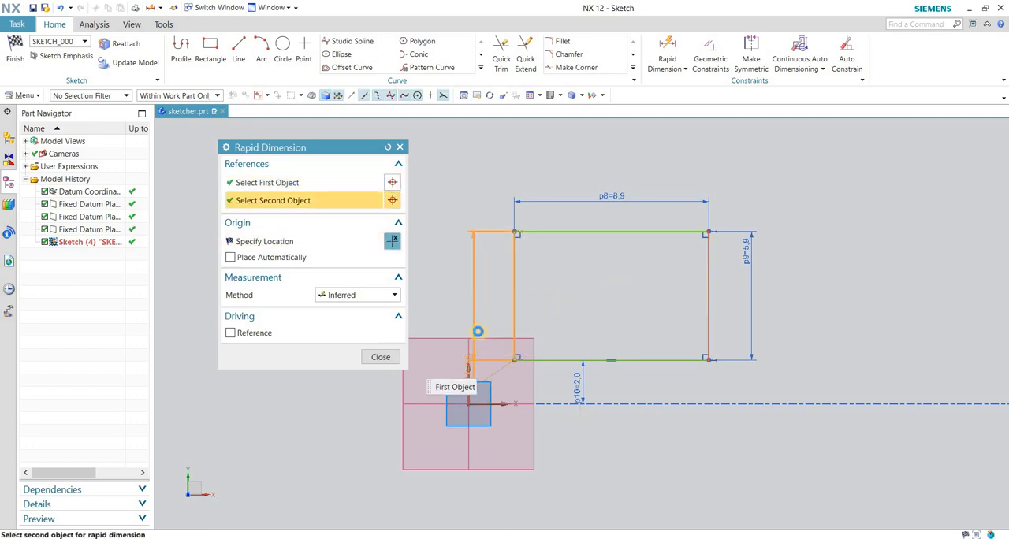
{"action": "left_click", "coordinate": [491, 299]}
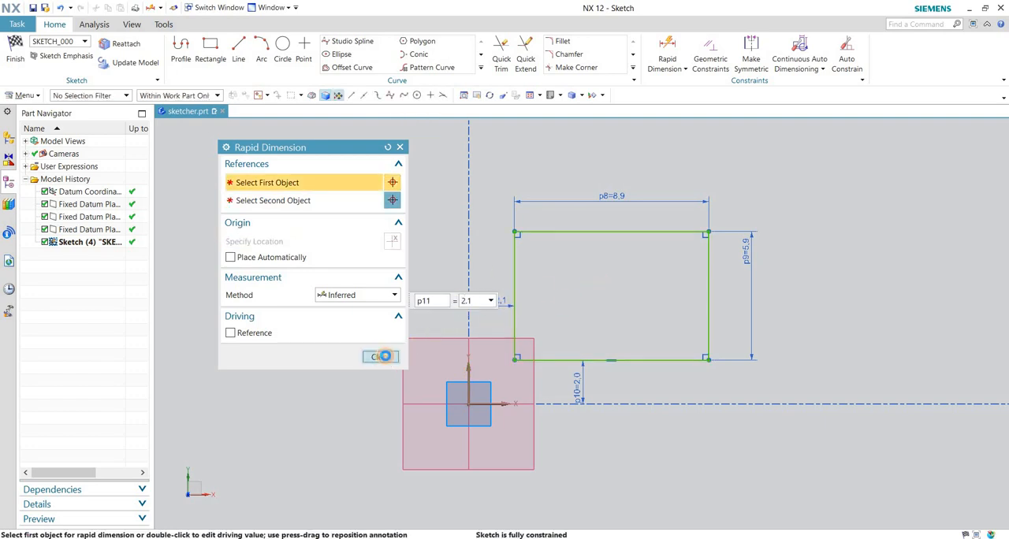
{"action": "left_click", "coordinate": [383, 356]}
{"action": "scroll", "coordinate": [394, 342], "scroll_direction": "down", "scroll_amount": 1}
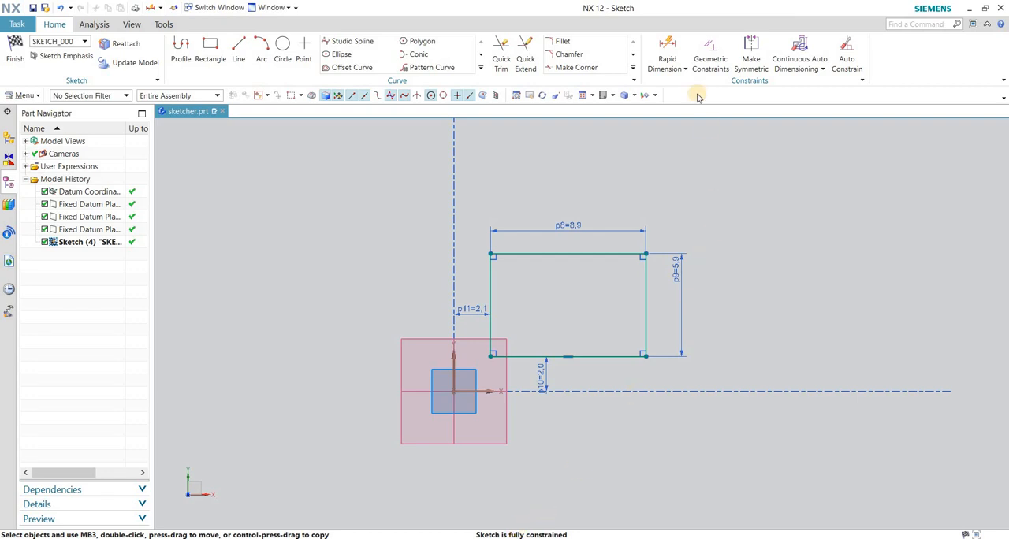
{"action": "left_click", "coordinate": [668, 47]}
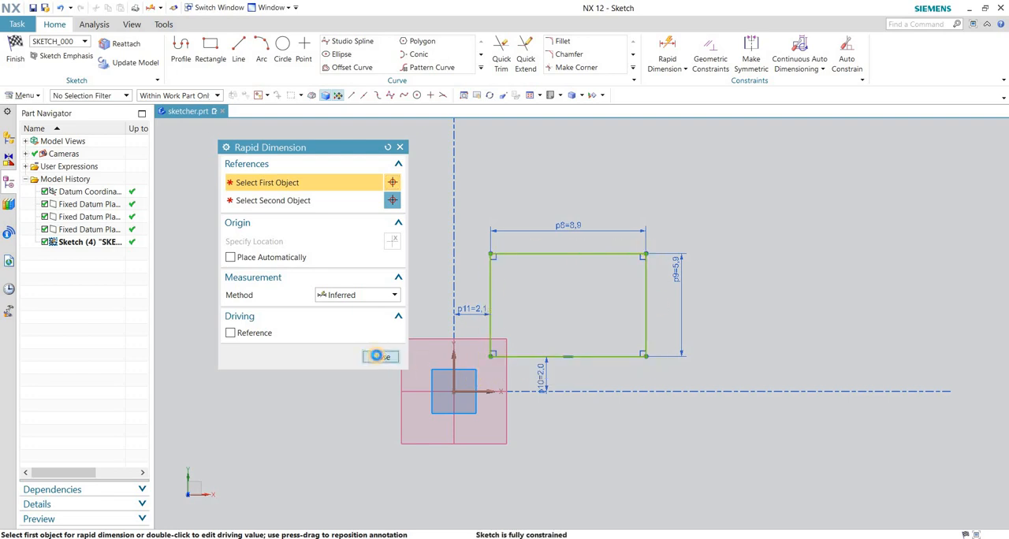
{"action": "left_click", "coordinate": [381, 356]}
{"action": "scroll", "coordinate": [460, 368], "scroll_direction": "down", "scroll_amount": 2}
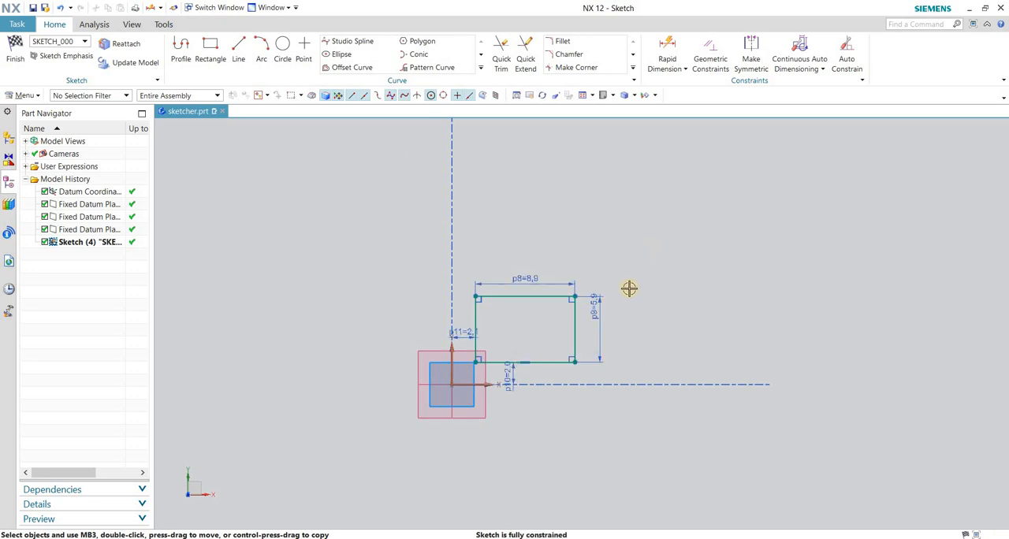
Draw a tilted rectangle by three points, about 13 wide and 15.6 high at 138°, up and to the right of the existing rectangle.
{"action": "scroll", "coordinate": [626, 304], "scroll_direction": "up", "scroll_amount": 2}
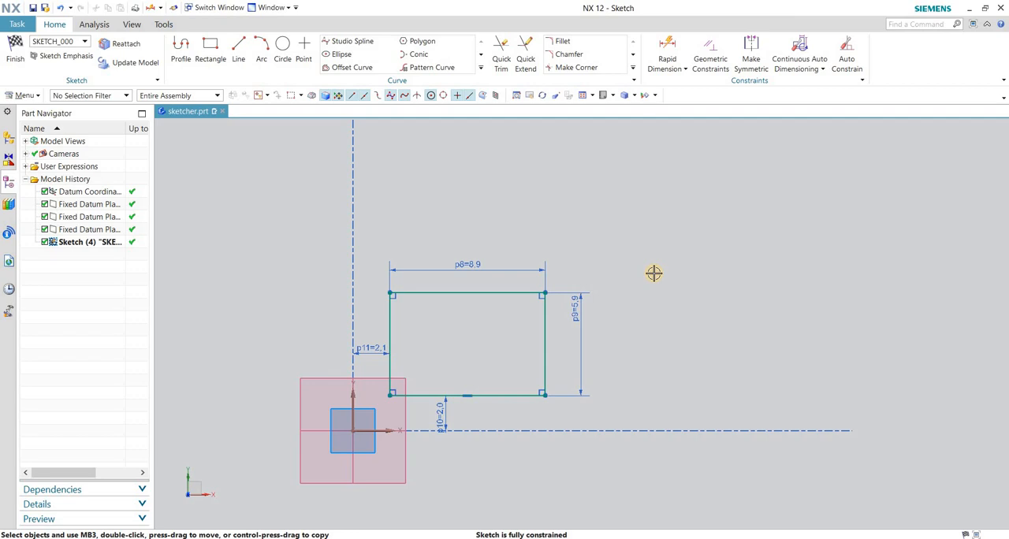
{"action": "left_click", "coordinate": [210, 60]}
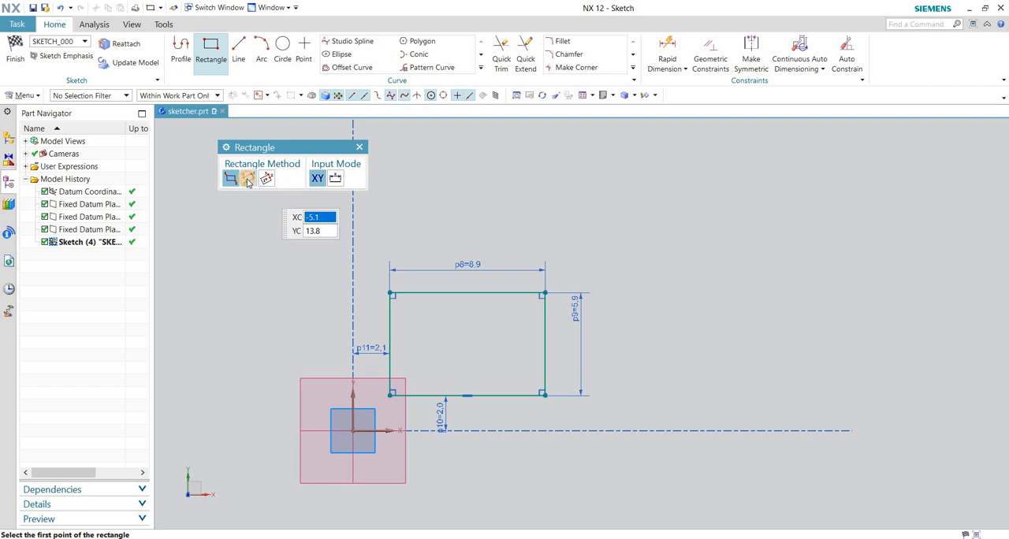
{"action": "left_click", "coordinate": [247, 179]}
{"action": "scroll", "coordinate": [573, 260], "scroll_direction": "down", "scroll_amount": 3}
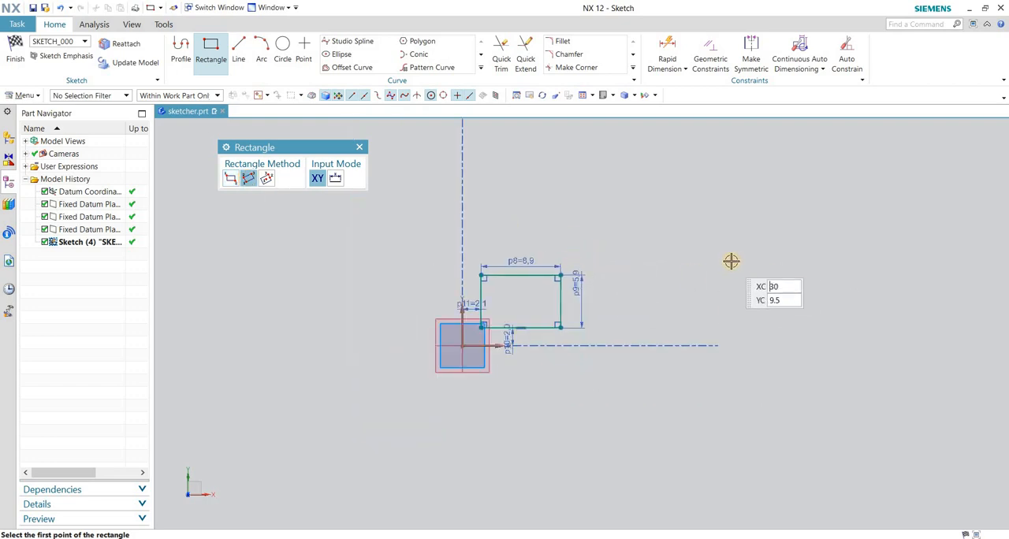
{"action": "left_click", "coordinate": [780, 290]}
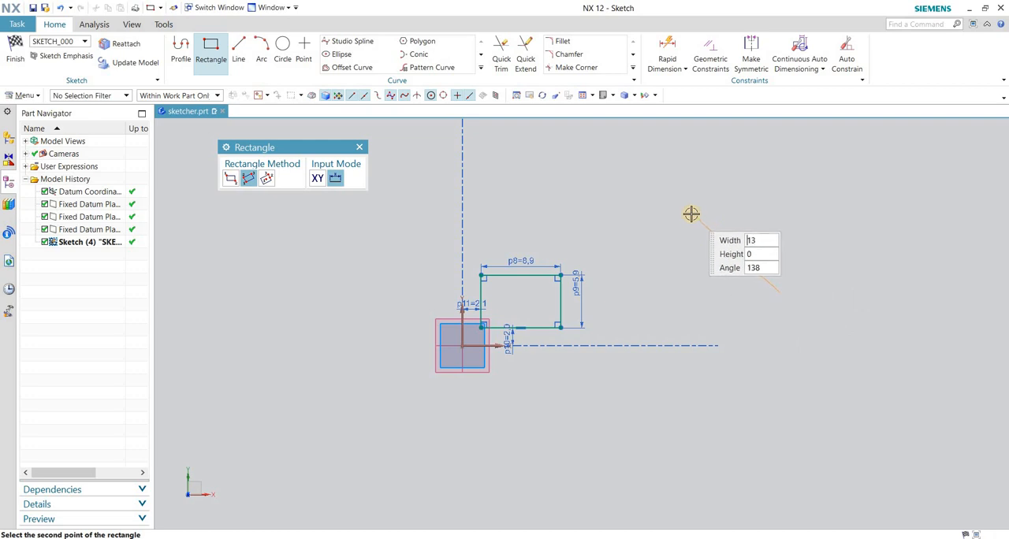
{"action": "left_click", "coordinate": [692, 214]}
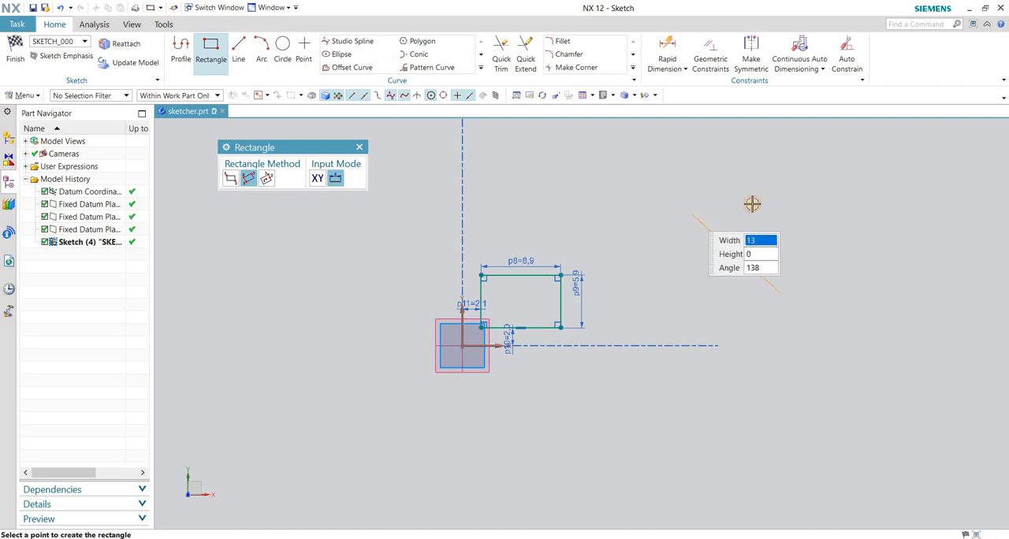
{"action": "left_click", "coordinate": [838, 161]}
{"action": "scroll", "coordinate": [702, 265], "scroll_direction": "down", "scroll_amount": 2}
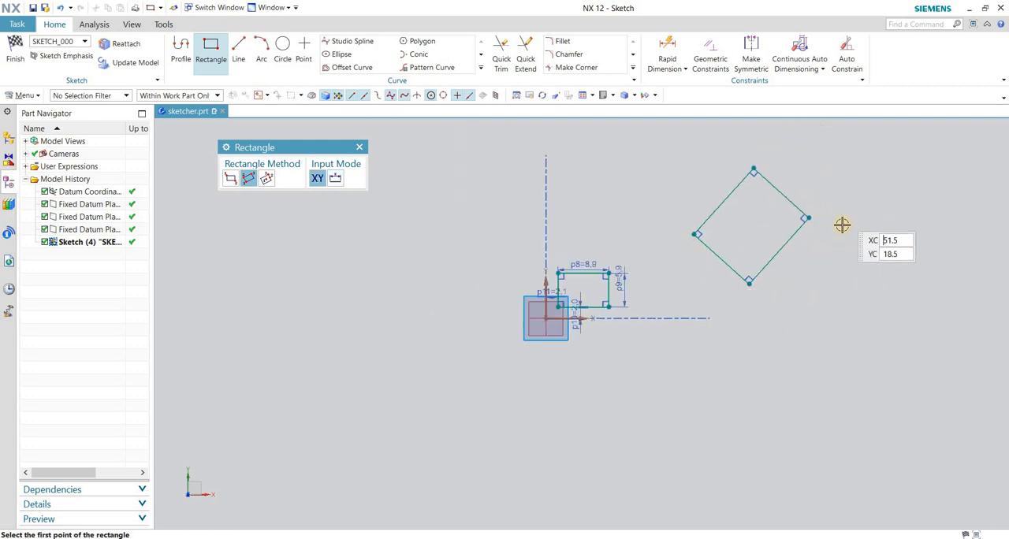
{"action": "scroll", "coordinate": [863, 222], "scroll_direction": "up", "scroll_amount": 1}
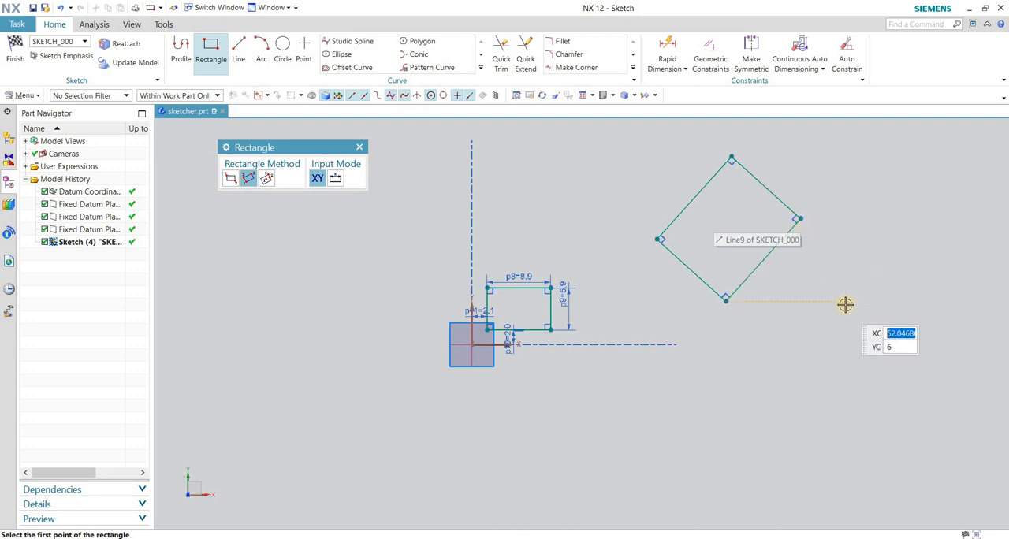
{"action": "key", "text": "Escape"}
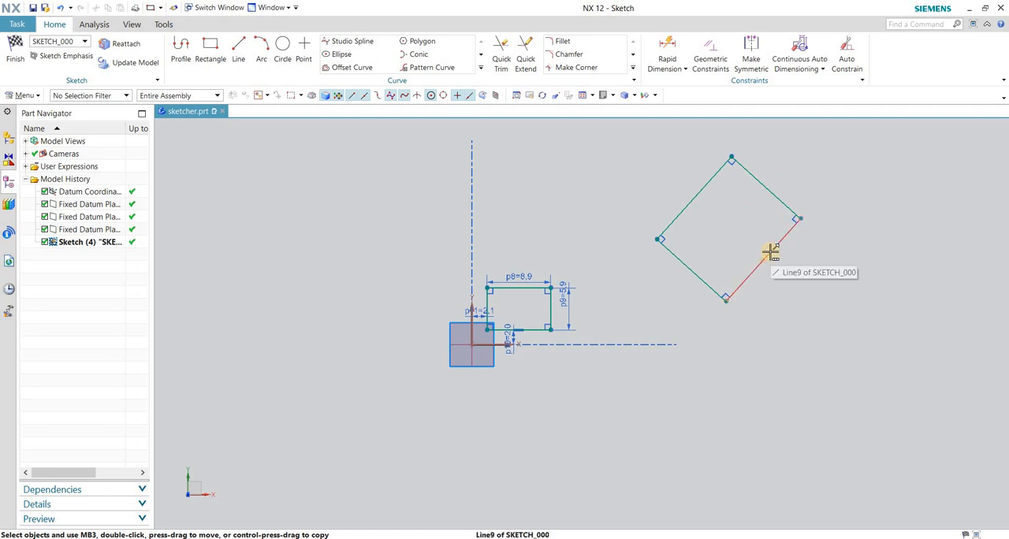
Dimension the tilted rectangle's upper-left and upper-right edges with Rapid Dimension, placing both dimensions outside the shape.
{"action": "key", "text": "d"}
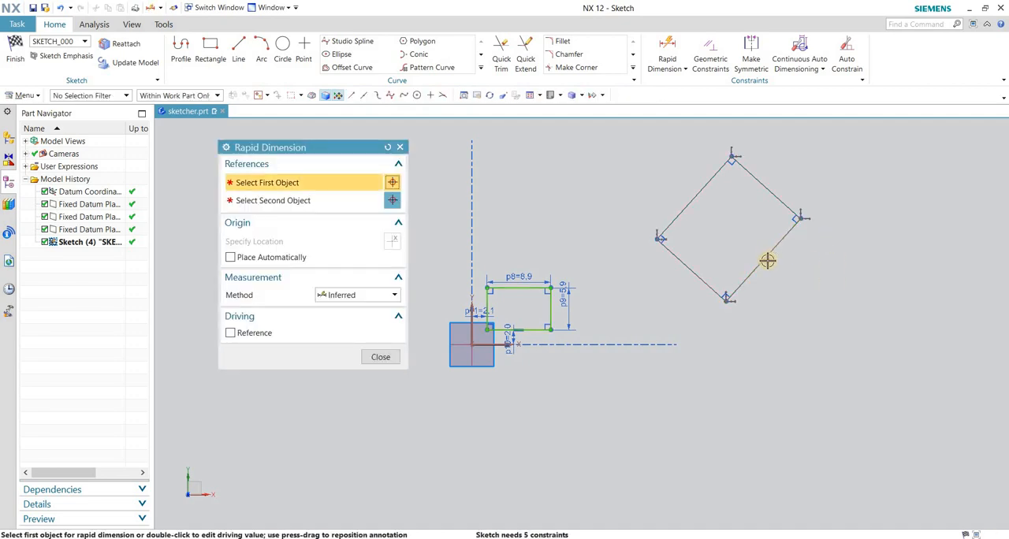
{"action": "scroll", "coordinate": [572, 324], "scroll_direction": "up", "scroll_amount": 2}
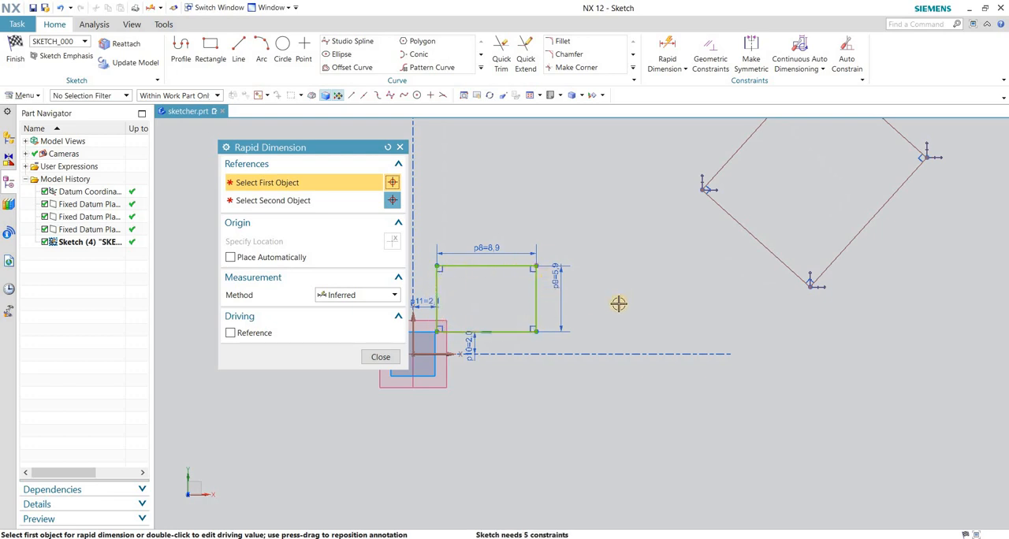
{"action": "scroll", "coordinate": [615, 306], "scroll_direction": "down", "scroll_amount": 2}
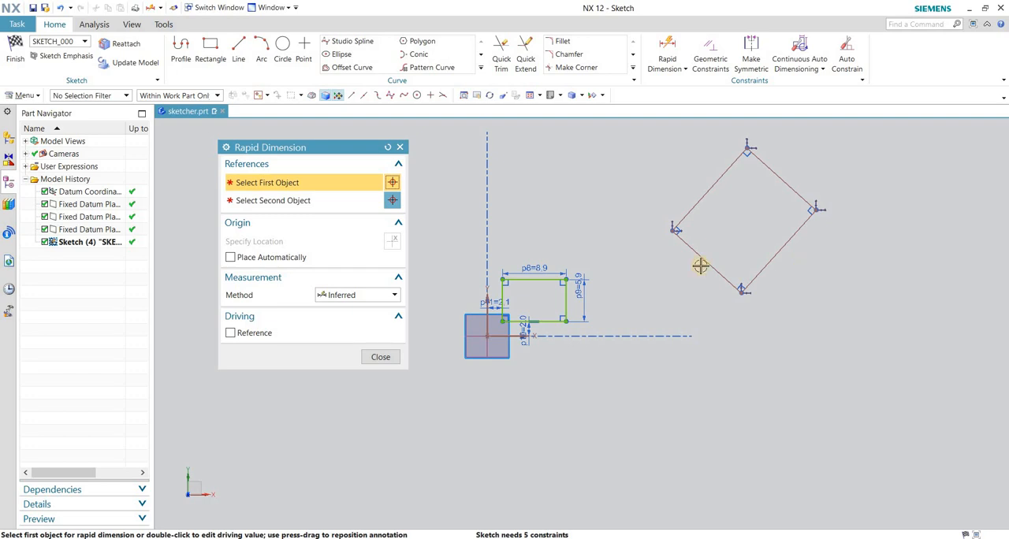
{"action": "left_click", "coordinate": [712, 185]}
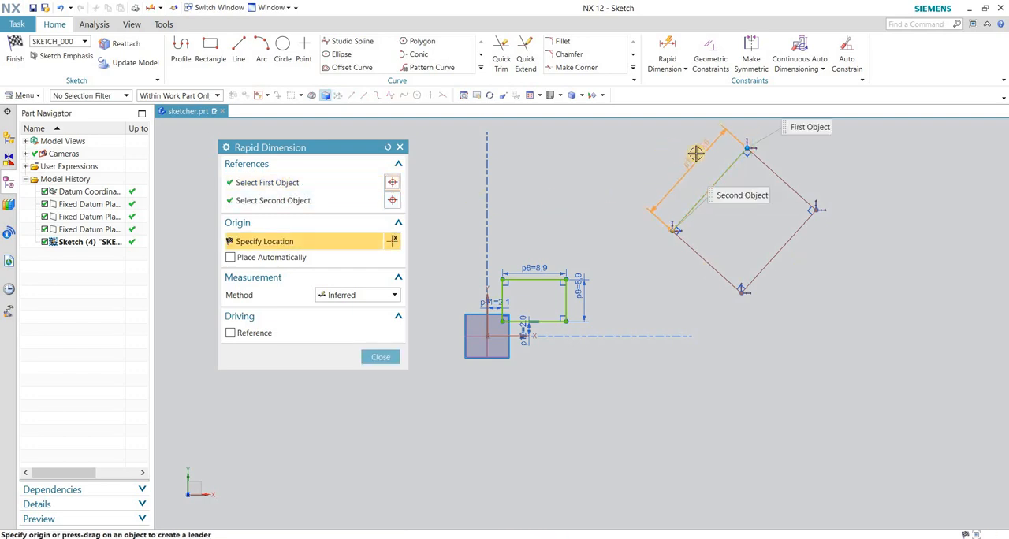
{"action": "left_click", "coordinate": [769, 169]}
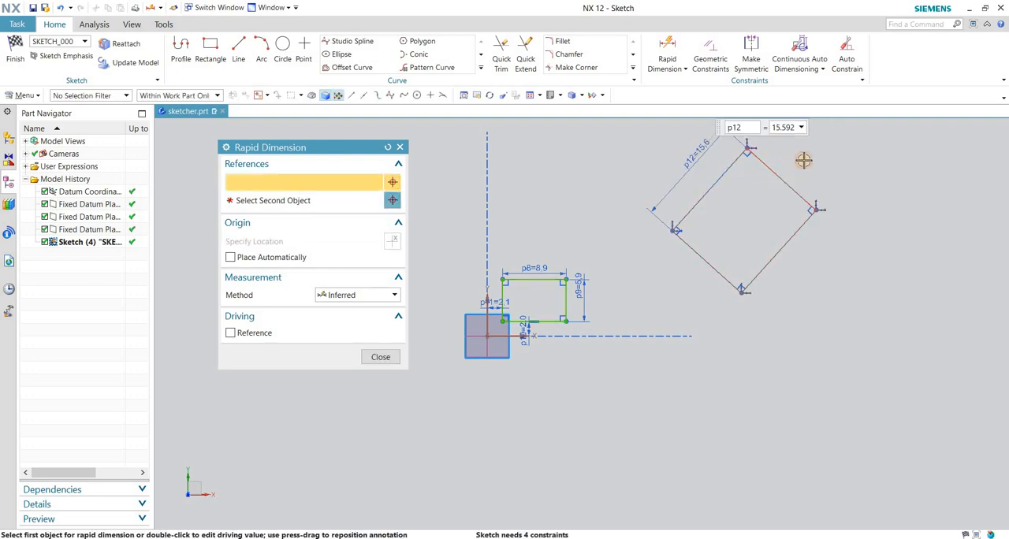
{"action": "left_click", "coordinate": [798, 160]}
{"action": "left_click", "coordinate": [798, 160]}
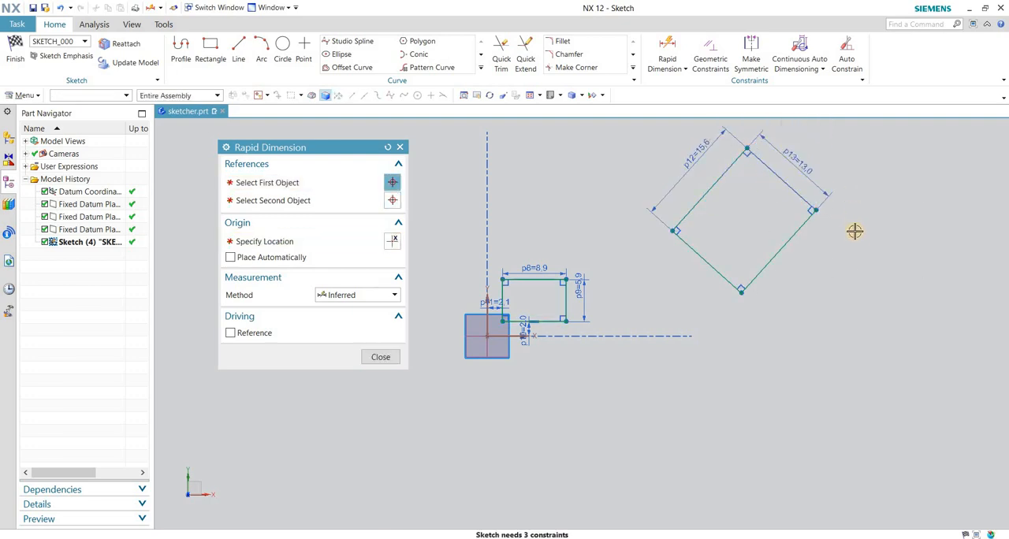
Dimension the angle between the tilted rectangle's lower-right edge and the sketch's horizontal axis.
{"action": "left_click", "coordinate": [762, 267]}
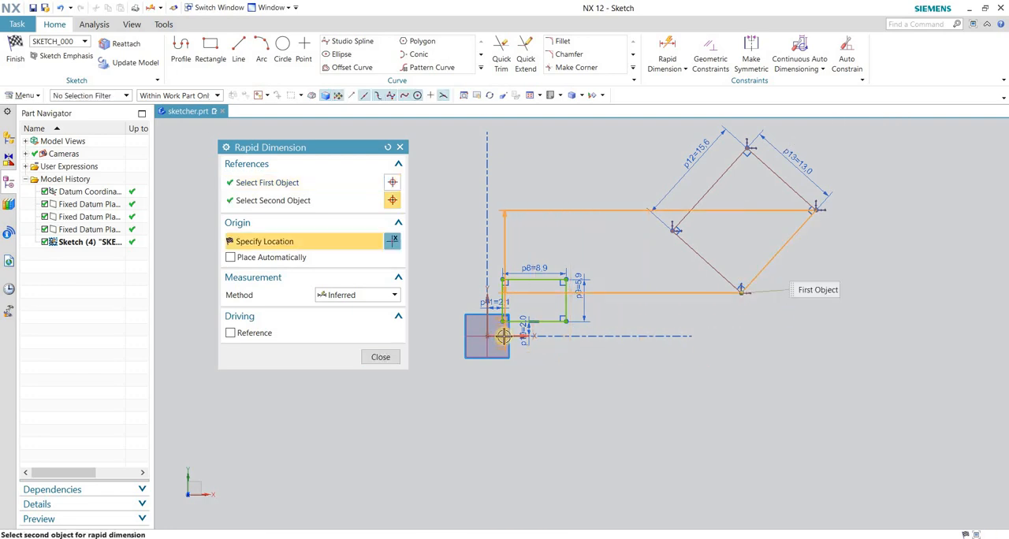
{"action": "left_click", "coordinate": [691, 335]}
{"action": "left_click", "coordinate": [795, 286]}
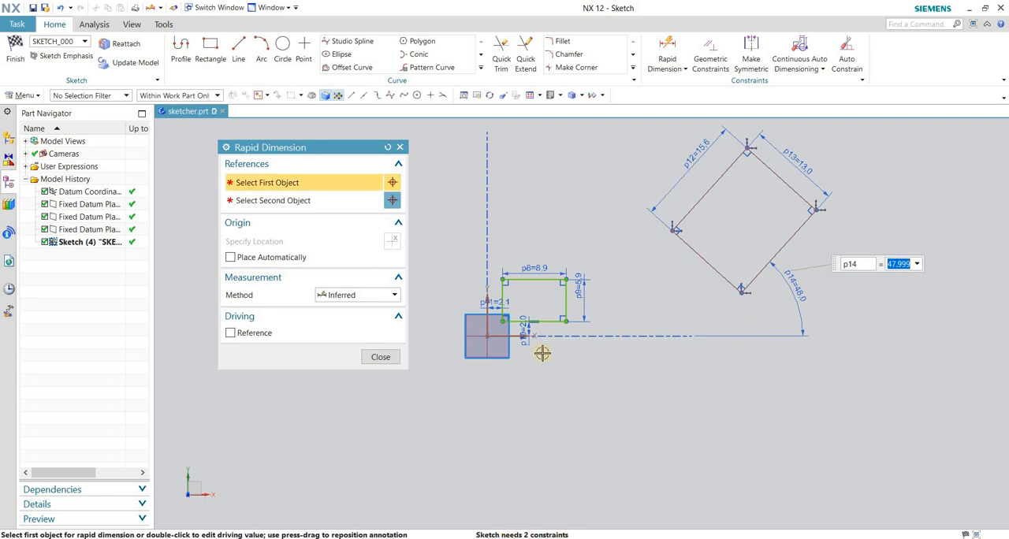
Dimension the tilted rectangle's lowest corner vertically from the sketch's horizontal axis and horizontally from its vertical axis.
{"action": "left_click", "coordinate": [691, 336]}
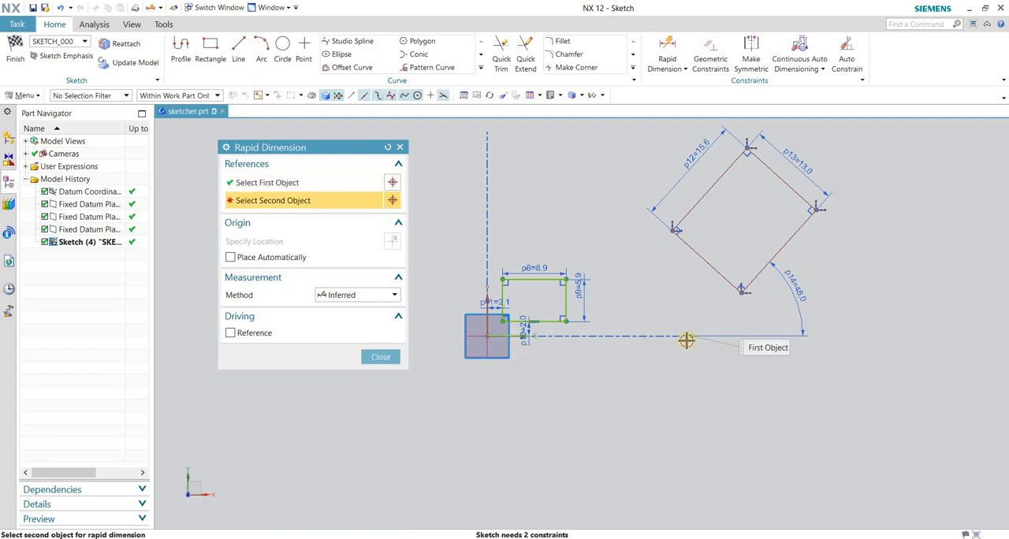
{"action": "left_click", "coordinate": [741, 292]}
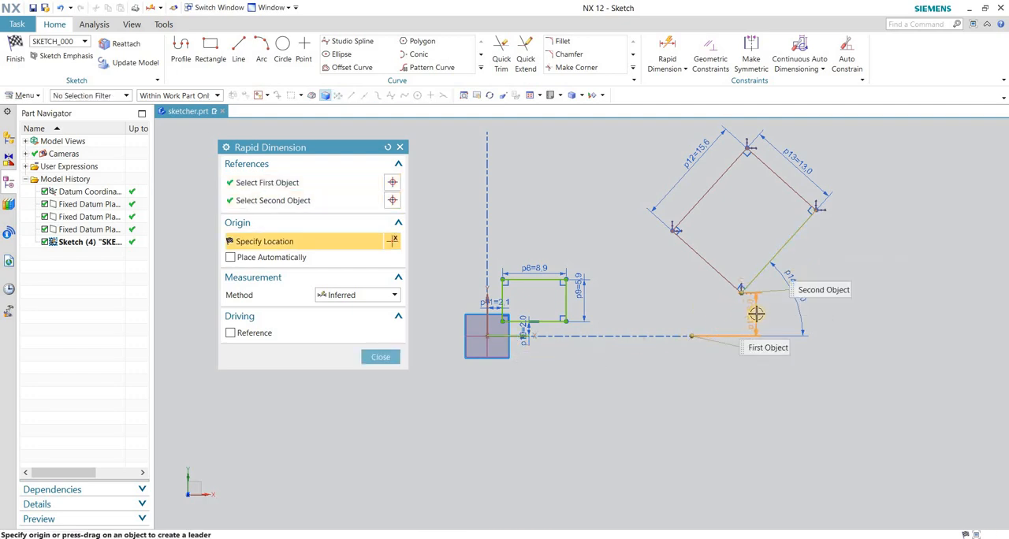
{"action": "left_click", "coordinate": [885, 315]}
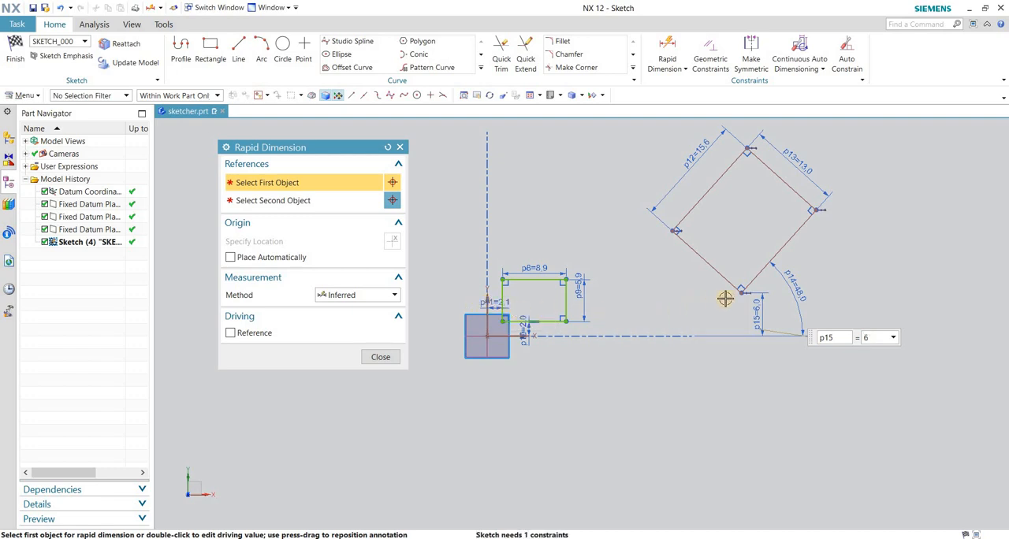
{"action": "left_click", "coordinate": [487, 308]}
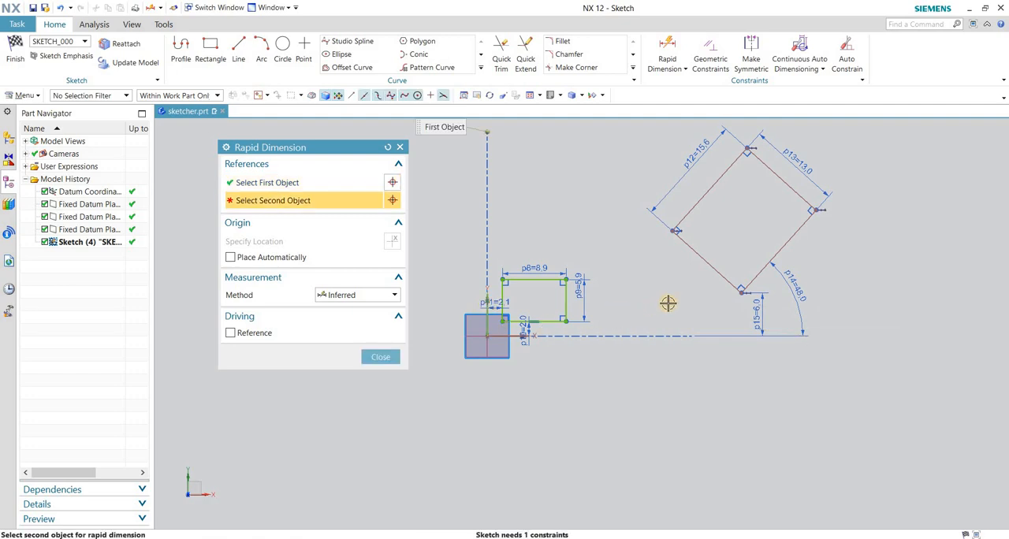
{"action": "left_click", "coordinate": [741, 291]}
{"action": "left_click", "coordinate": [686, 301]}
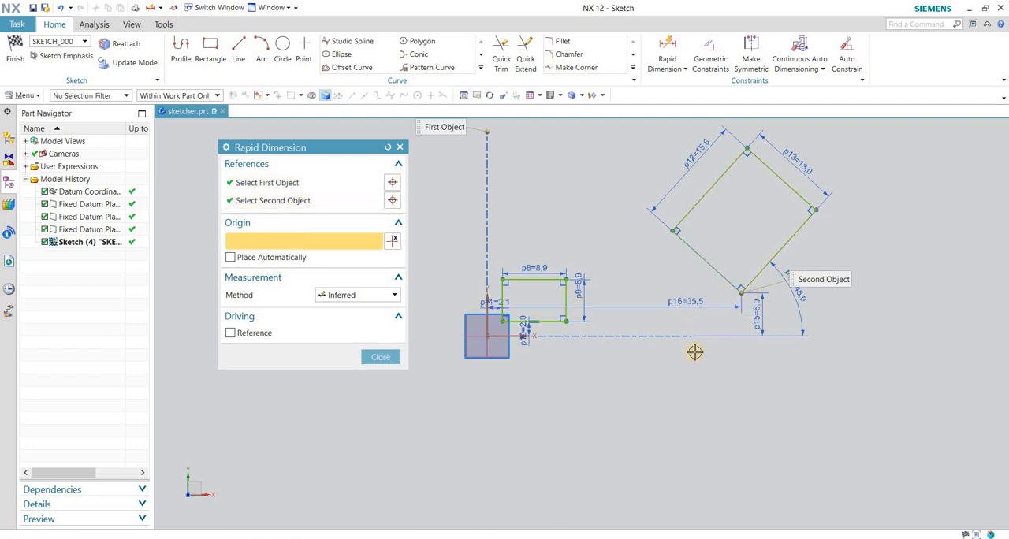
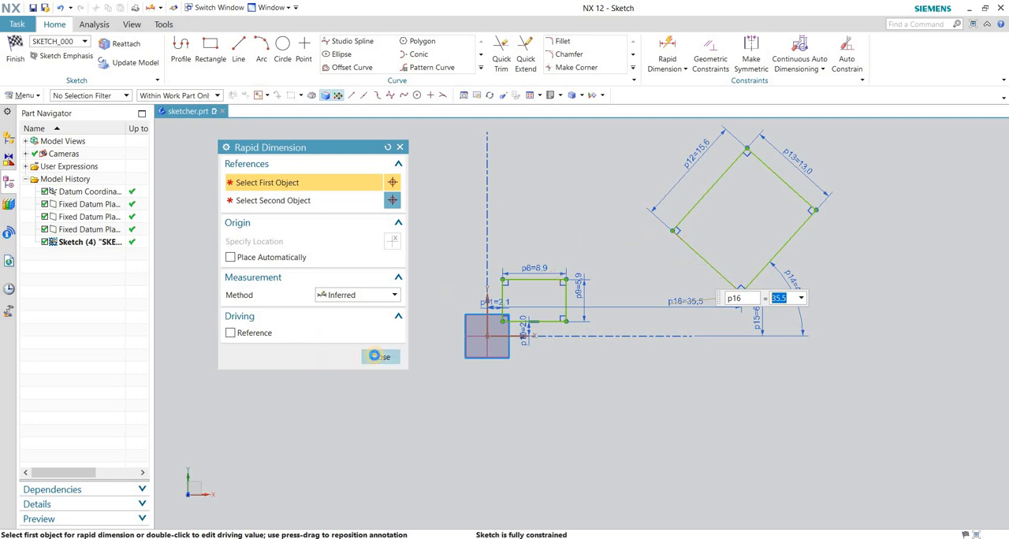
Draw a horizontal rectangle from its center, about 42 wide and 26 high, up and to the right of the tilted rectangle.
{"action": "left_click", "coordinate": [381, 357]}
{"action": "scroll", "coordinate": [449, 372], "scroll_direction": "down", "scroll_amount": 2}
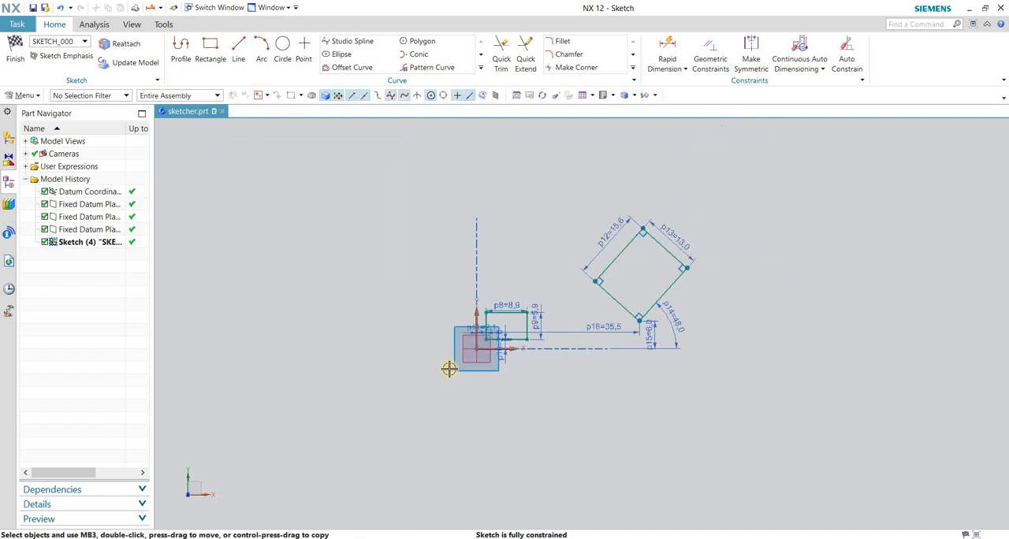
{"action": "key", "text": "r"}
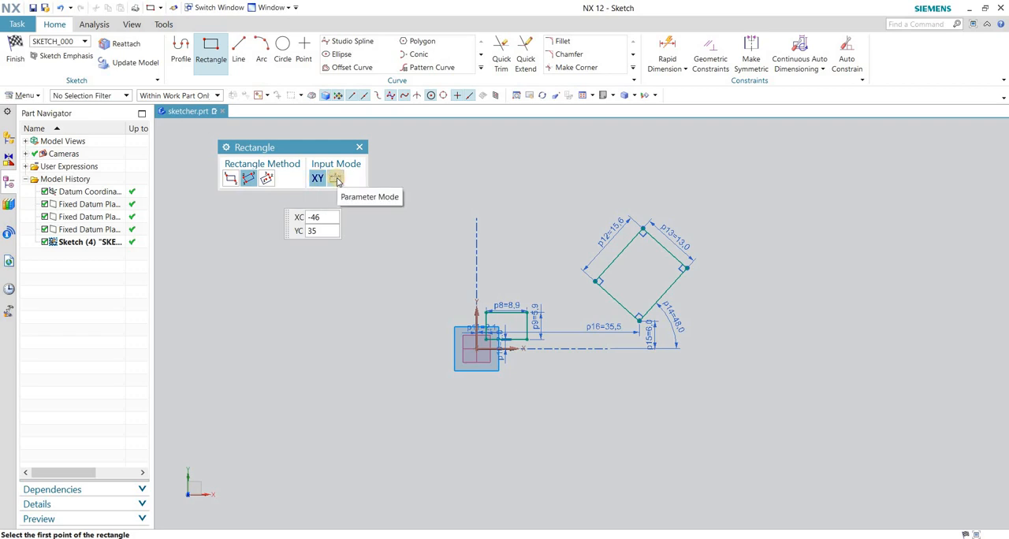
{"action": "left_click", "coordinate": [269, 181]}
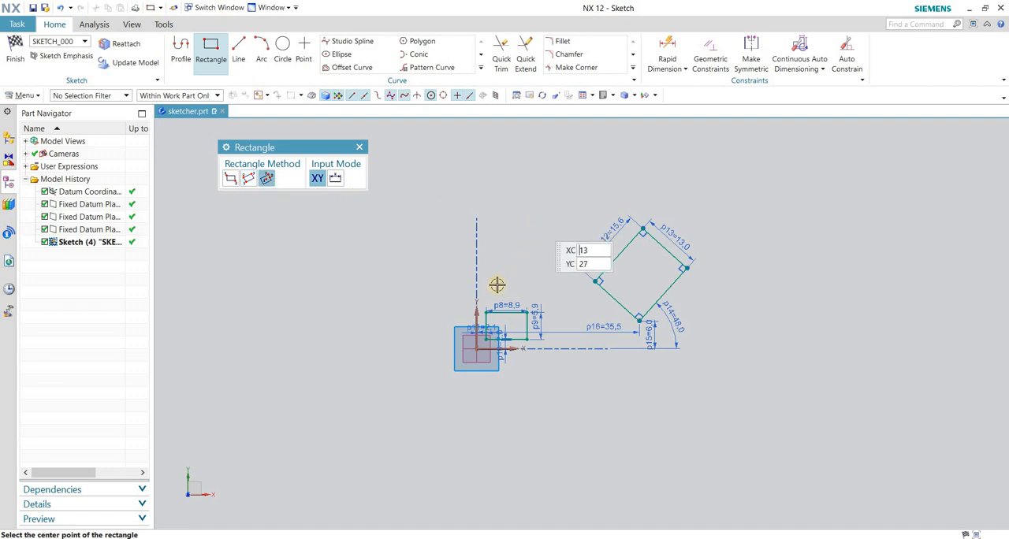
{"action": "scroll", "coordinate": [497, 285], "scroll_direction": "down", "scroll_amount": 3}
{"action": "scroll", "coordinate": [745, 272], "scroll_direction": "up", "scroll_amount": 2}
{"action": "scroll", "coordinate": [643, 308], "scroll_direction": "down", "scroll_amount": 1}
{"action": "left_click", "coordinate": [682, 250]}
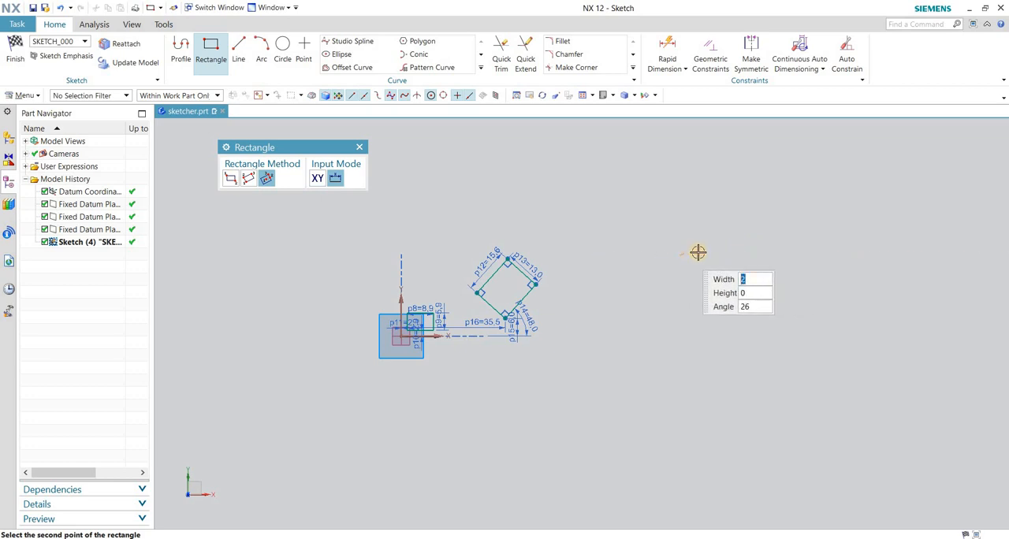
{"action": "left_click", "coordinate": [740, 231]}
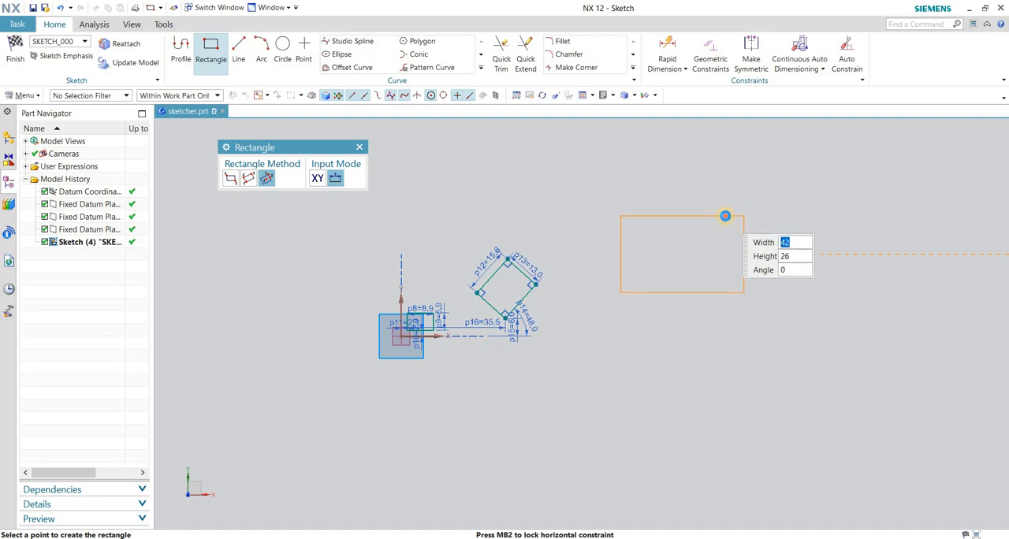
{"action": "left_click", "coordinate": [725, 216]}
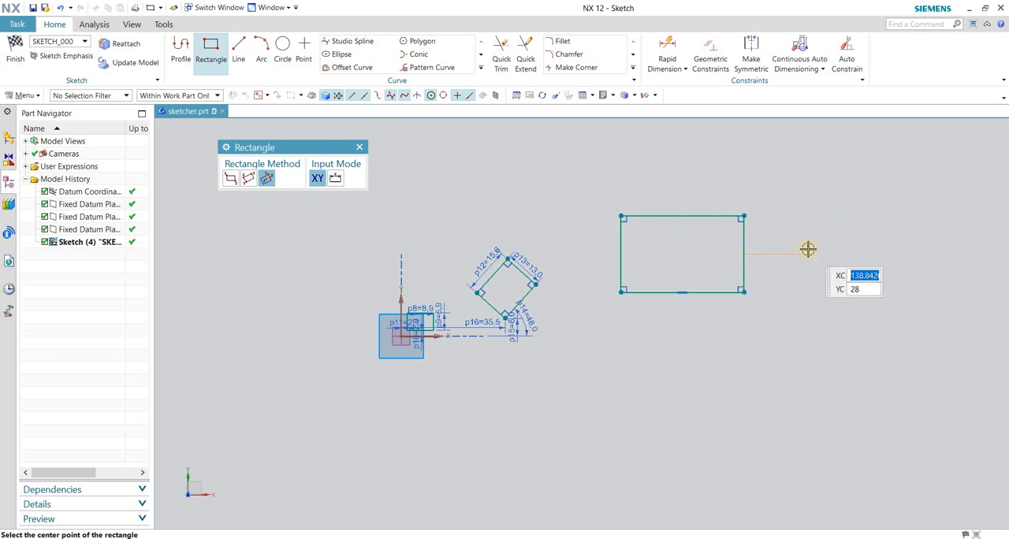
{"action": "key", "text": "Escape"}
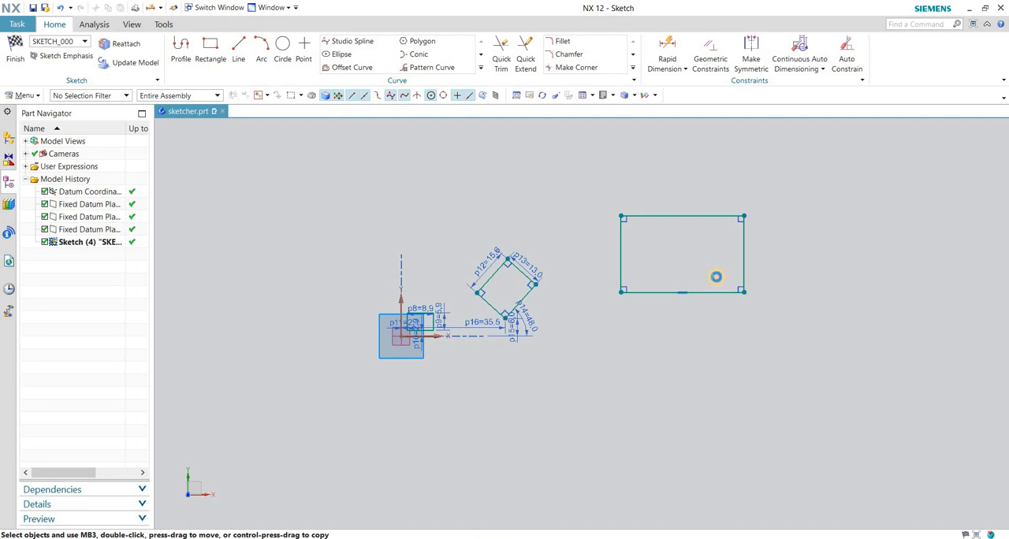
Dimension the new rectangle's top and right edges with Rapid Dimension, placing both dimensions outside the shape.
{"action": "key", "text": "d"}
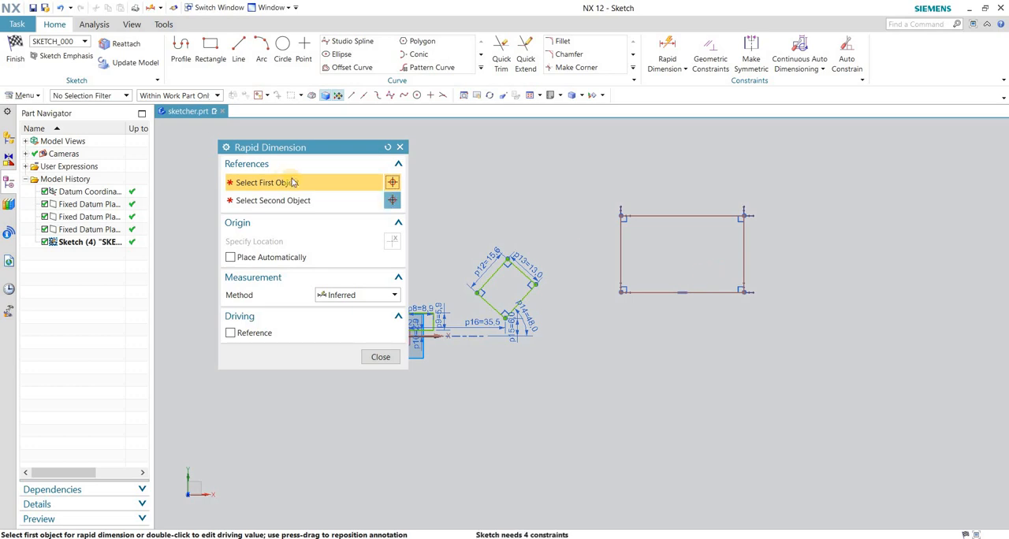
{"action": "left_click", "coordinate": [651, 215]}
{"action": "left_click", "coordinate": [665, 186]}
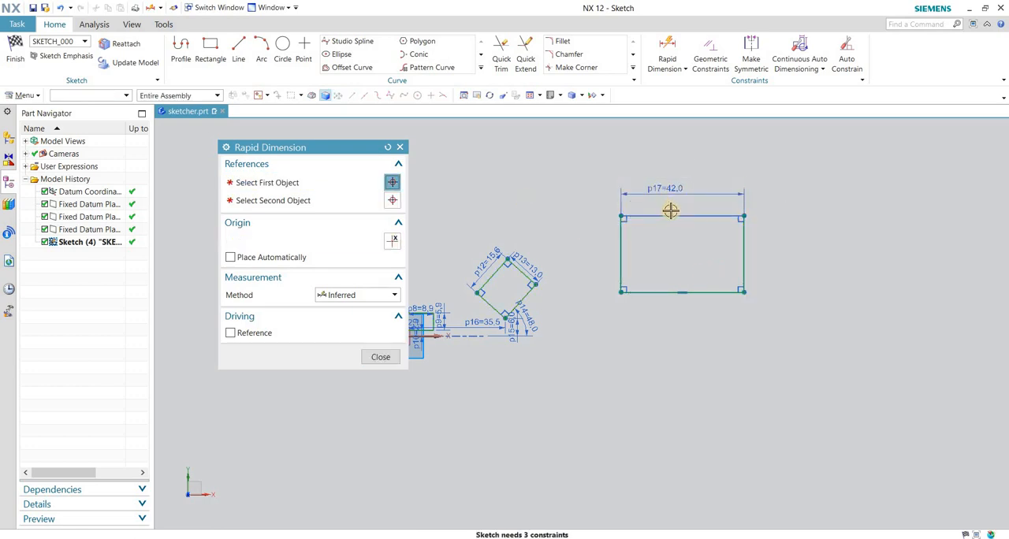
{"action": "left_click", "coordinate": [744, 233]}
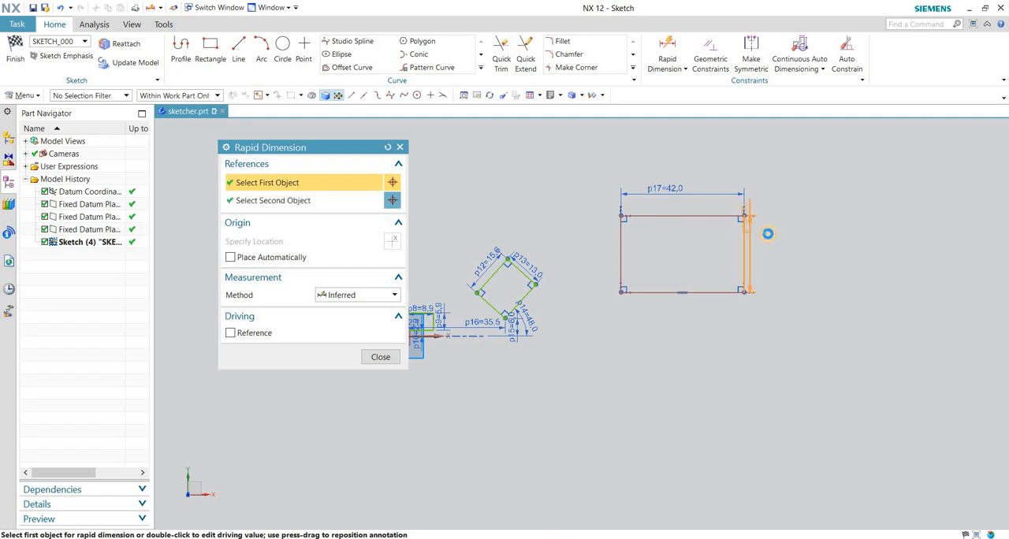
{"action": "left_click", "coordinate": [776, 233]}
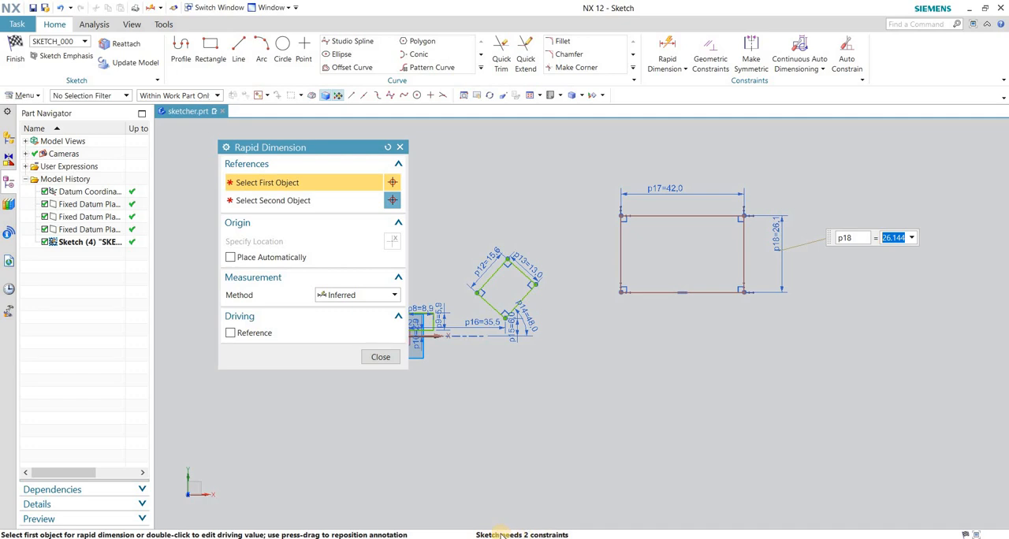
Dimension the large rectangle's bottom edge from the sketch's horizontal axis and its left edge from the vertical axis.
{"action": "scroll", "coordinate": [728, 398], "scroll_direction": "down", "scroll_amount": 2}
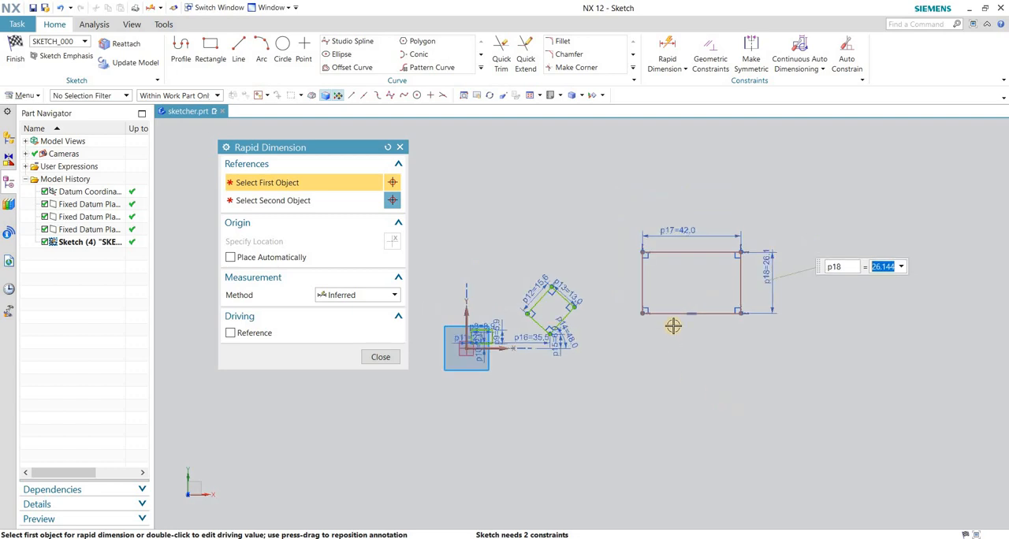
{"action": "left_click", "coordinate": [675, 313]}
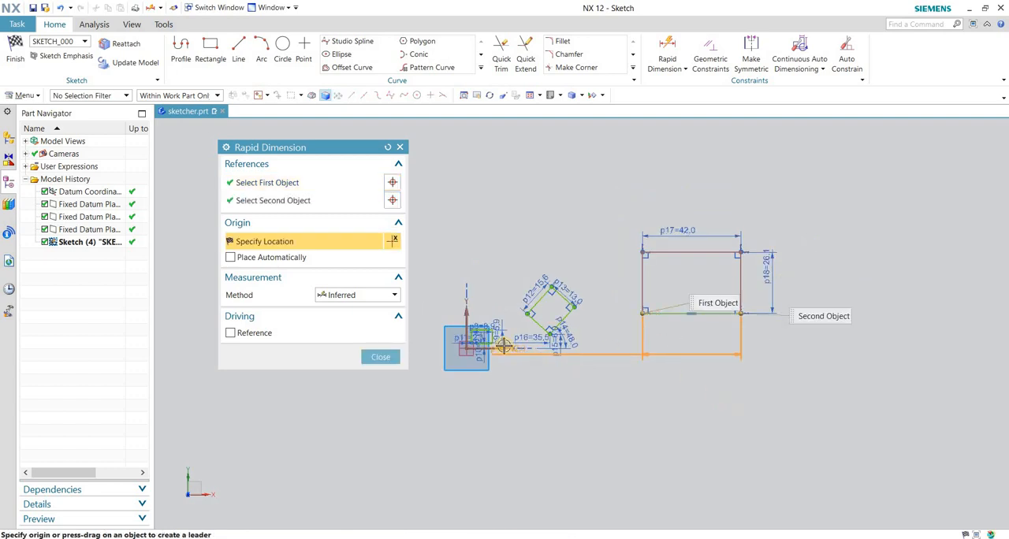
{"action": "left_click", "coordinate": [514, 347]}
{"action": "left_click", "coordinate": [675, 339]}
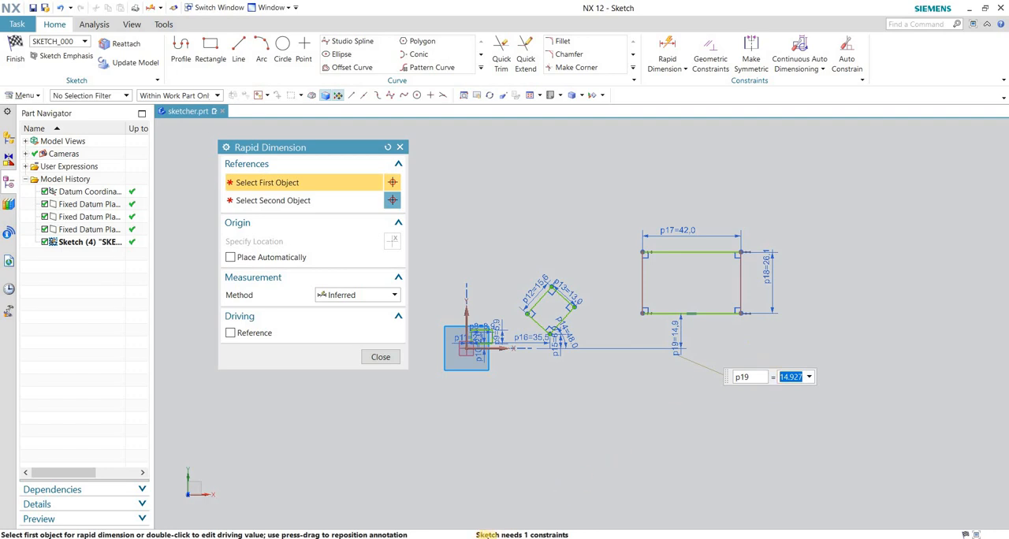
{"action": "scroll", "coordinate": [471, 344], "scroll_direction": "up", "scroll_amount": 2}
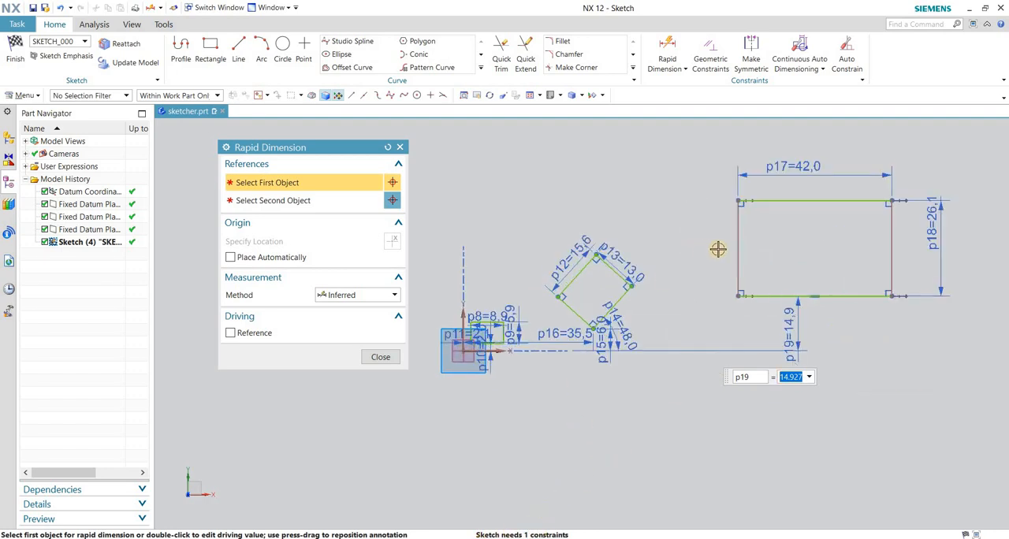
{"action": "left_click", "coordinate": [739, 251]}
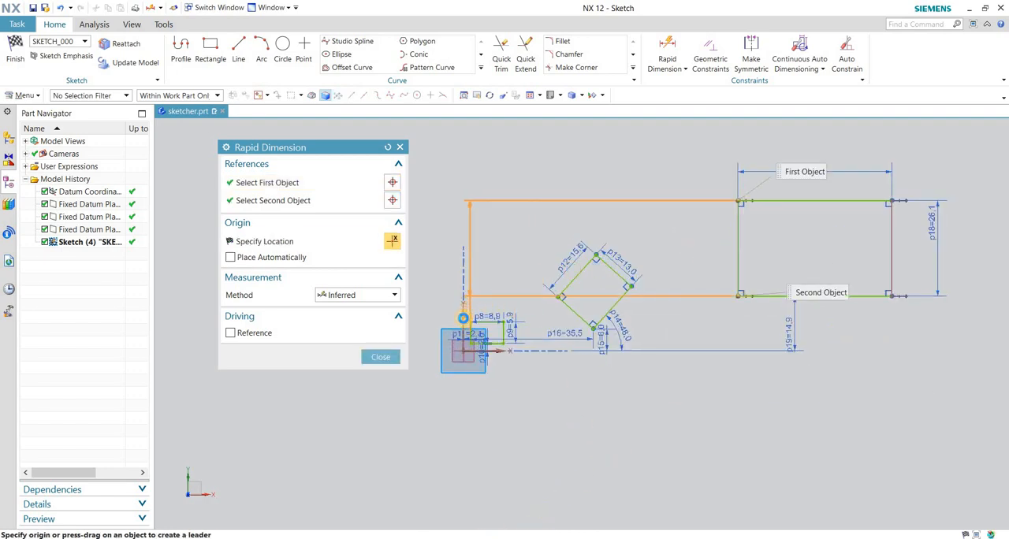
{"action": "left_click", "coordinate": [464, 309]}
{"action": "left_click", "coordinate": [580, 211]}
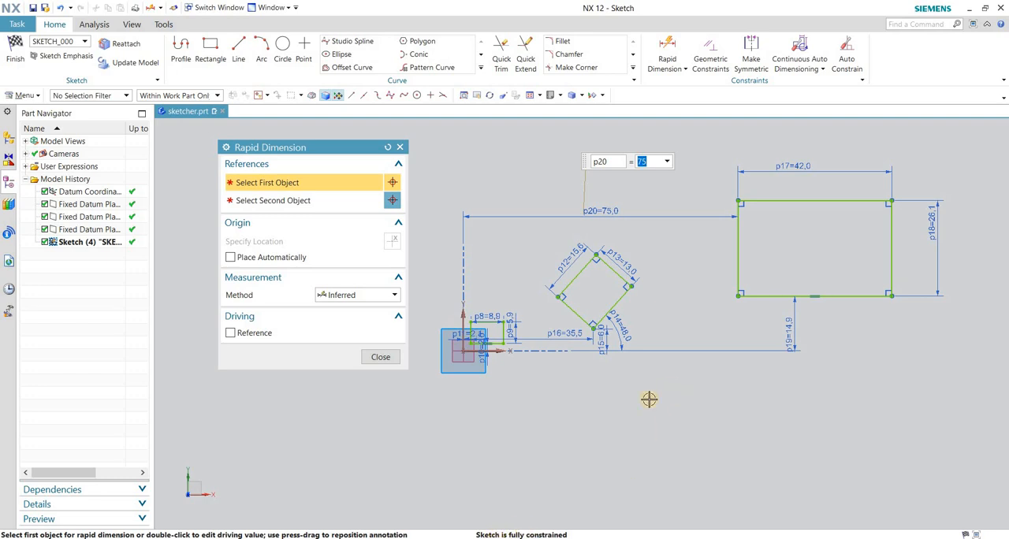
{"action": "left_click", "coordinate": [380, 357]}
Examine the three rectangles and their size, angle and position dimensions, both close up and as a whole.
{"action": "scroll", "coordinate": [570, 380], "scroll_direction": "down", "scroll_amount": 2}
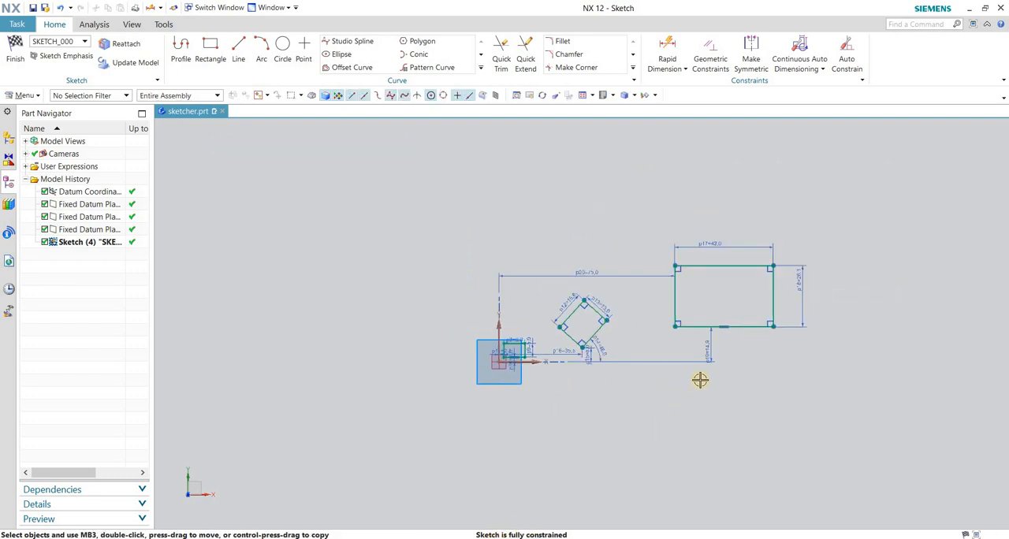
{"action": "scroll", "coordinate": [706, 381], "scroll_direction": "up", "scroll_amount": 2}
{"action": "scroll", "coordinate": [502, 401], "scroll_direction": "down", "scroll_amount": 2}
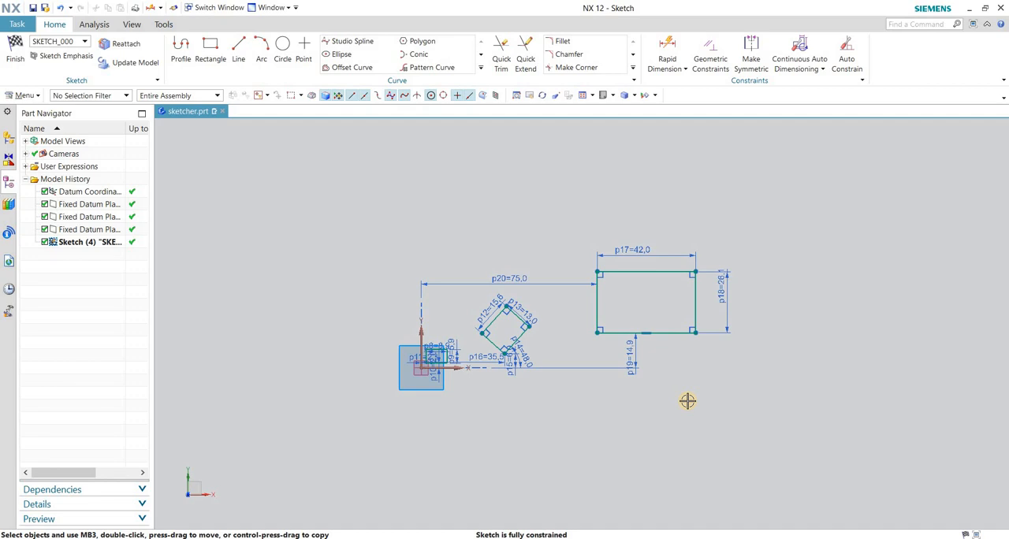
{"action": "scroll", "coordinate": [449, 319], "scroll_direction": "up", "scroll_amount": 6}
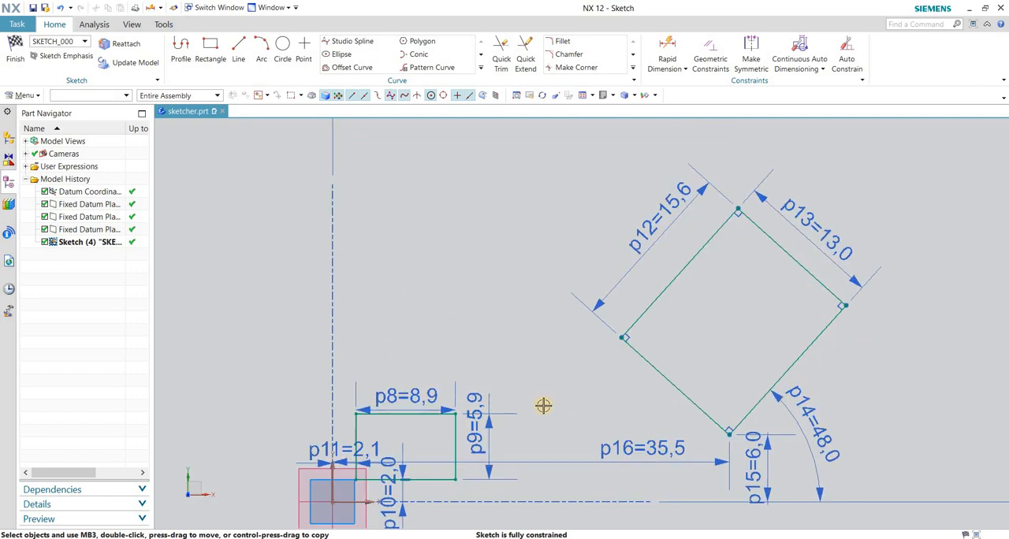
{"action": "scroll", "coordinate": [490, 381], "scroll_direction": "down", "scroll_amount": 5}
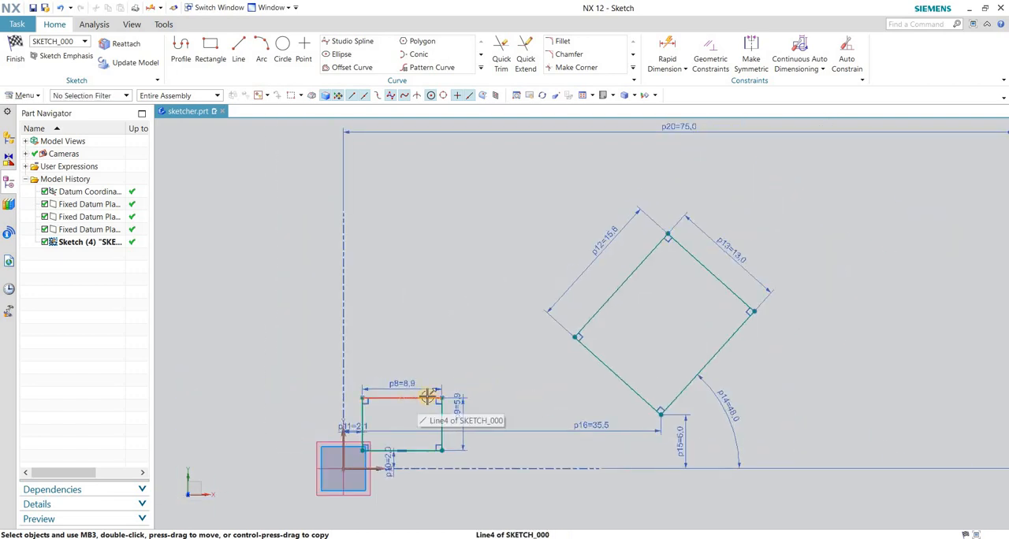
{"action": "scroll", "coordinate": [541, 367], "scroll_direction": "down", "scroll_amount": 3}
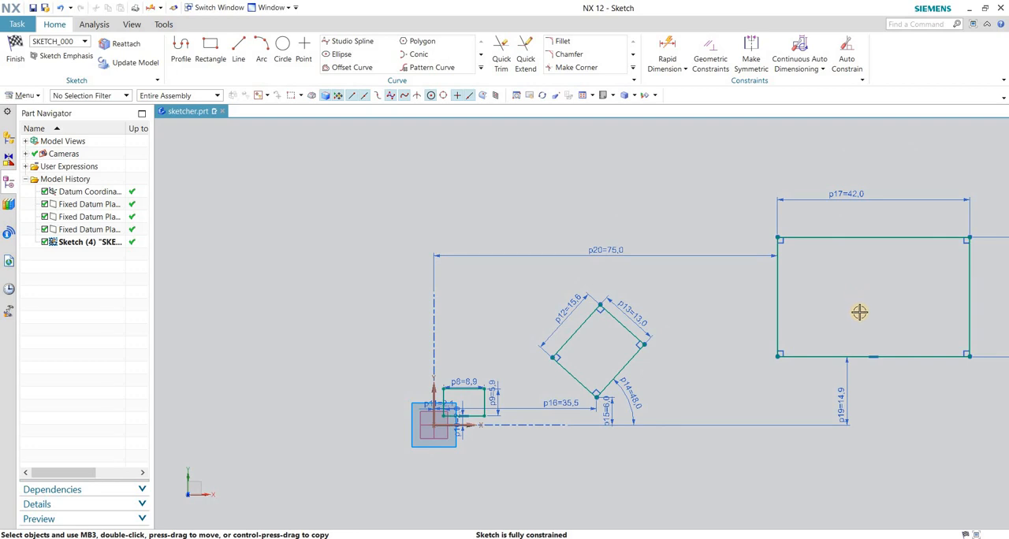
{"action": "scroll", "coordinate": [809, 360], "scroll_direction": "up", "scroll_amount": 3}
{"action": "scroll", "coordinate": [516, 341], "scroll_direction": "down", "scroll_amount": 2}
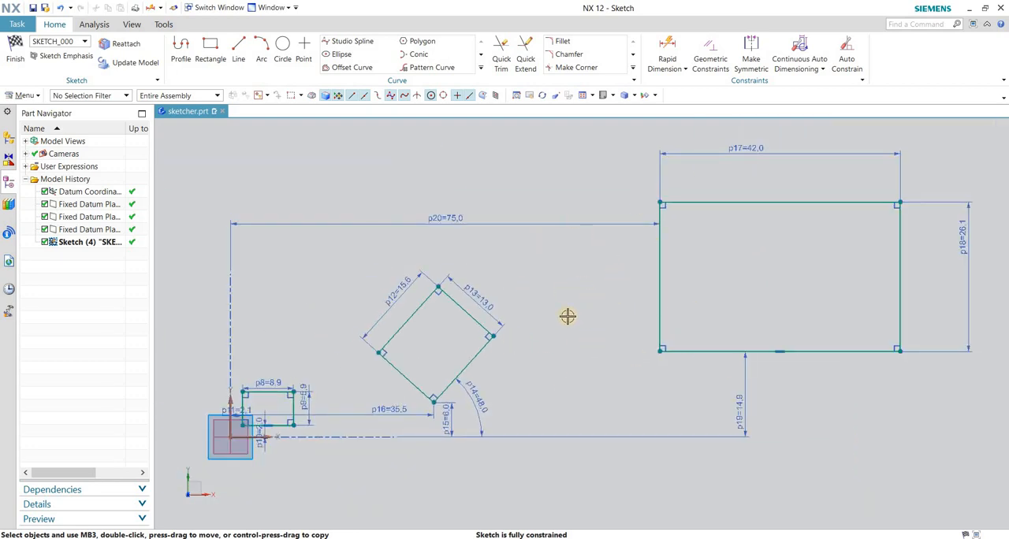
{"action": "scroll", "coordinate": [567, 316], "scroll_direction": "down", "scroll_amount": 2}
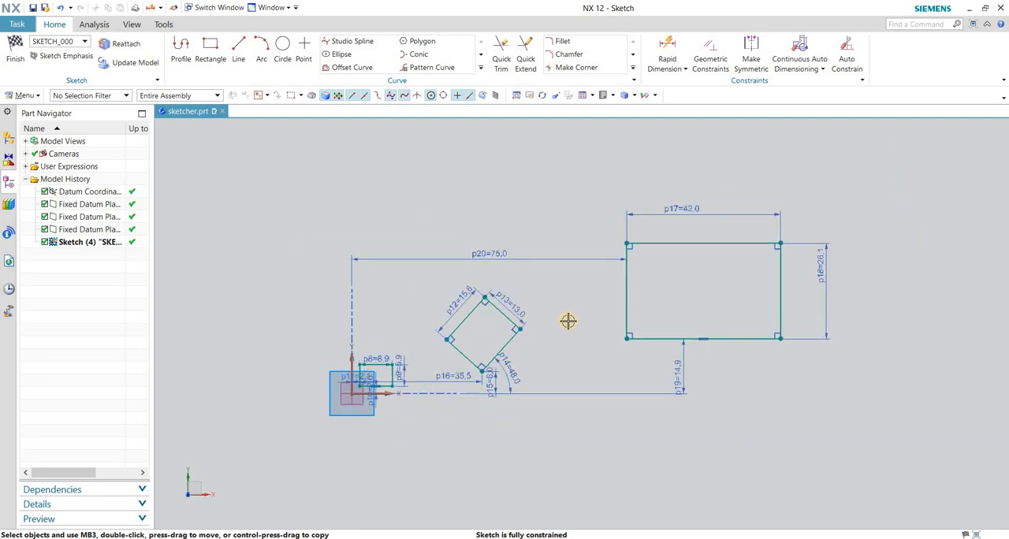
{"action": "scroll", "coordinate": [568, 319], "scroll_direction": "down", "scroll_amount": 2}
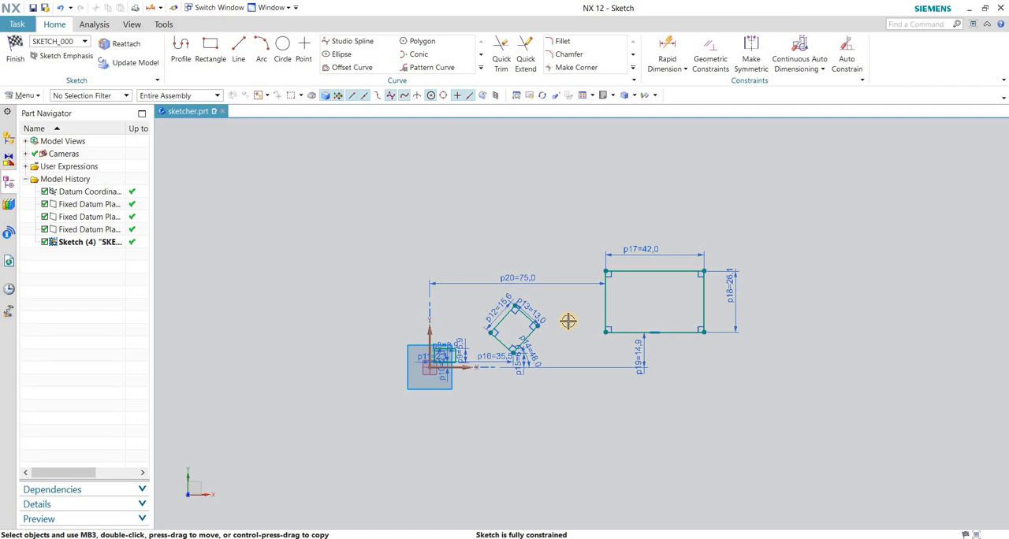
{"action": "scroll", "coordinate": [568, 321], "scroll_direction": "up", "scroll_amount": 6}
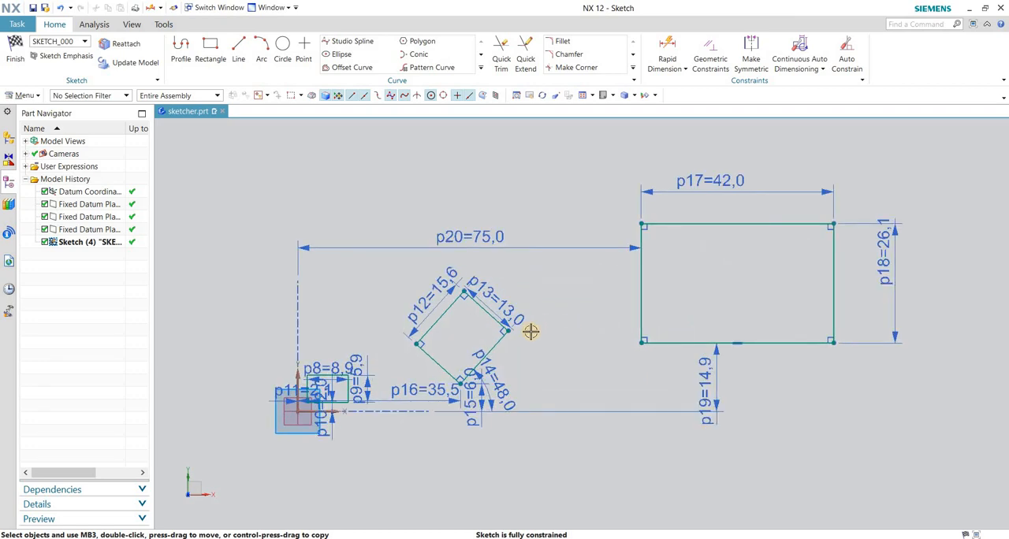
{"action": "scroll", "coordinate": [525, 292], "scroll_direction": "down", "scroll_amount": 3}
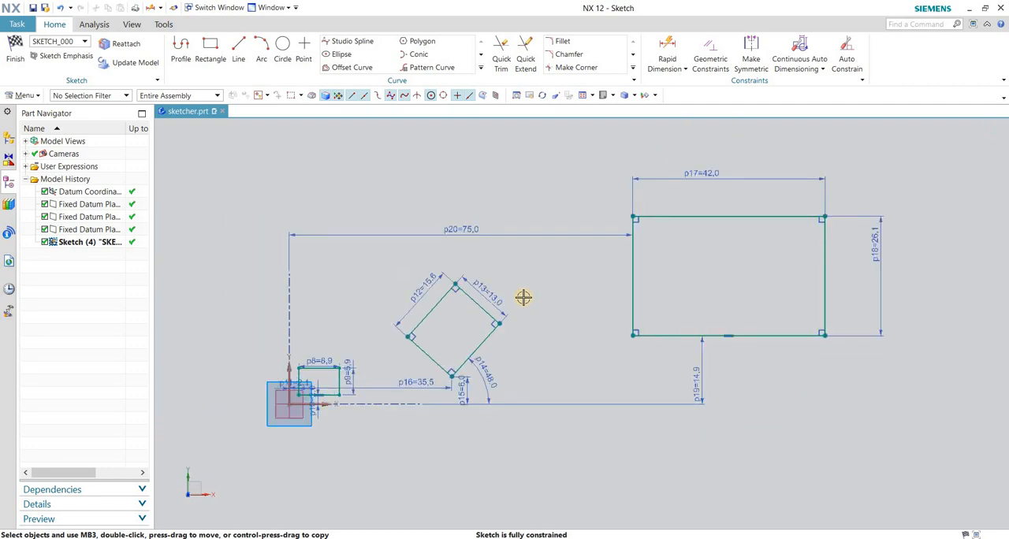
{"action": "scroll", "coordinate": [523, 297], "scroll_direction": "down", "scroll_amount": 2}
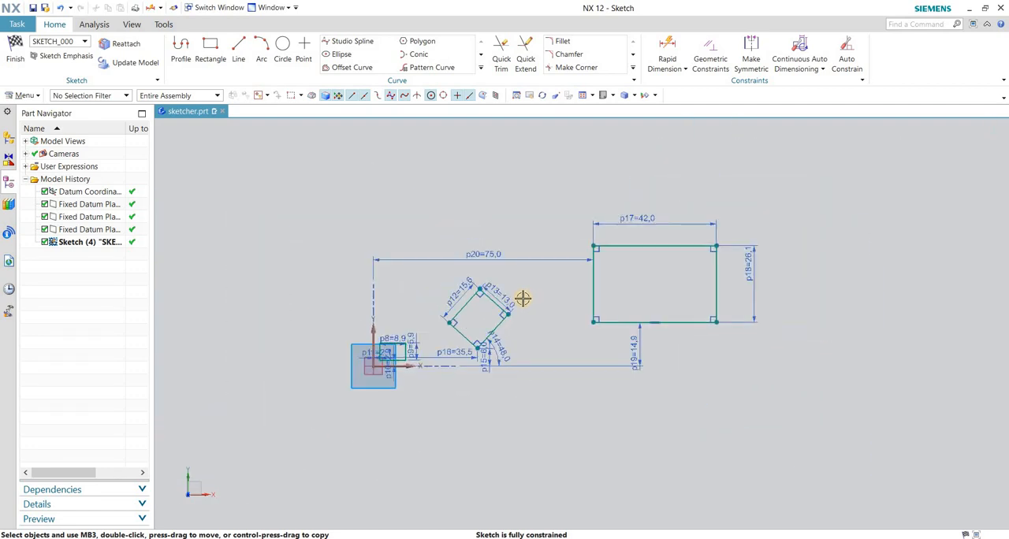
{"action": "scroll", "coordinate": [523, 298], "scroll_direction": "down", "scroll_amount": 1}
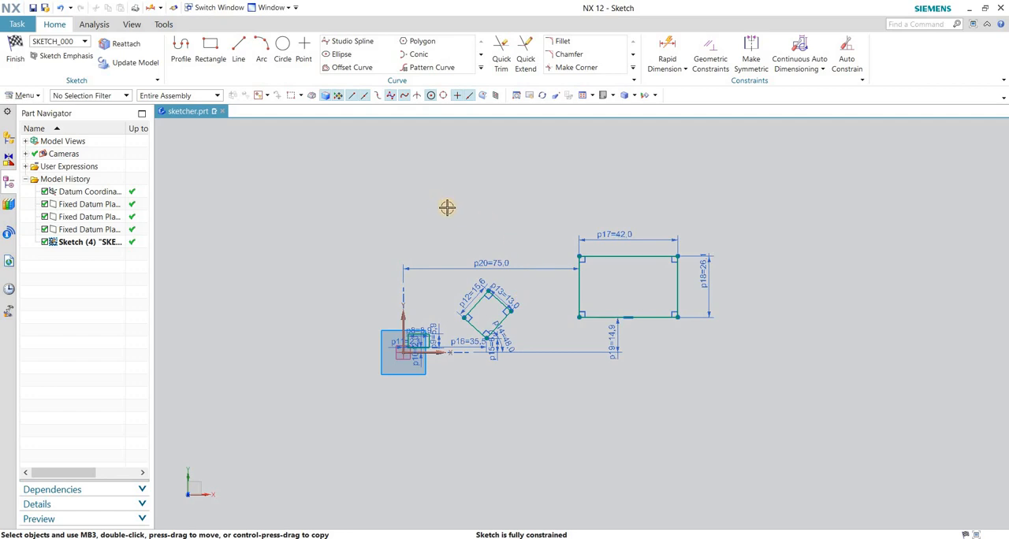
Delete all three rectangles together with their dimensions, leaving only the sketch's datum geometry.
{"action": "left_click_drag", "start_coordinate": [446, 208], "coordinate": [718, 354]}
{"action": "key", "text": "Delete"}
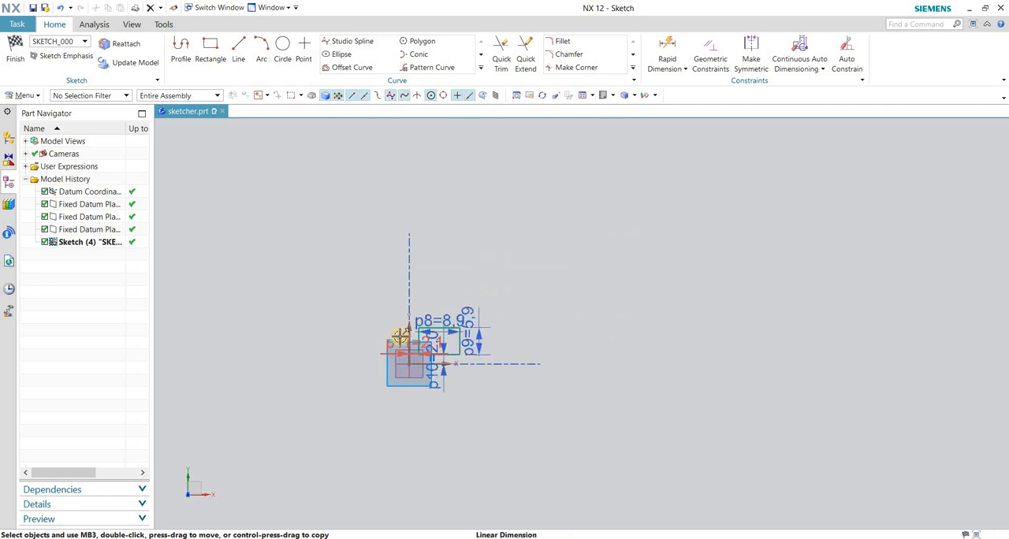
{"action": "left_click_drag", "start_coordinate": [391, 275], "coordinate": [586, 410]}
{"action": "key", "text": "Delete"}
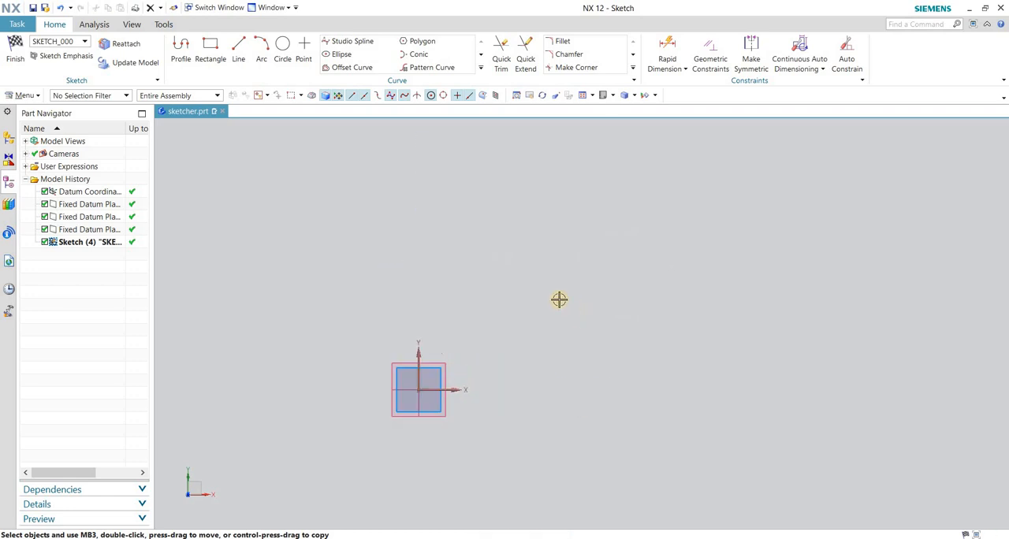
Draw a circle about 5.8 mm in diameter by center and diameter, centered on the sketch origin.
{"action": "scroll", "coordinate": [559, 359], "scroll_direction": "down", "scroll_amount": 1}
{"action": "scroll", "coordinate": [435, 386], "scroll_direction": "up", "scroll_amount": 5}
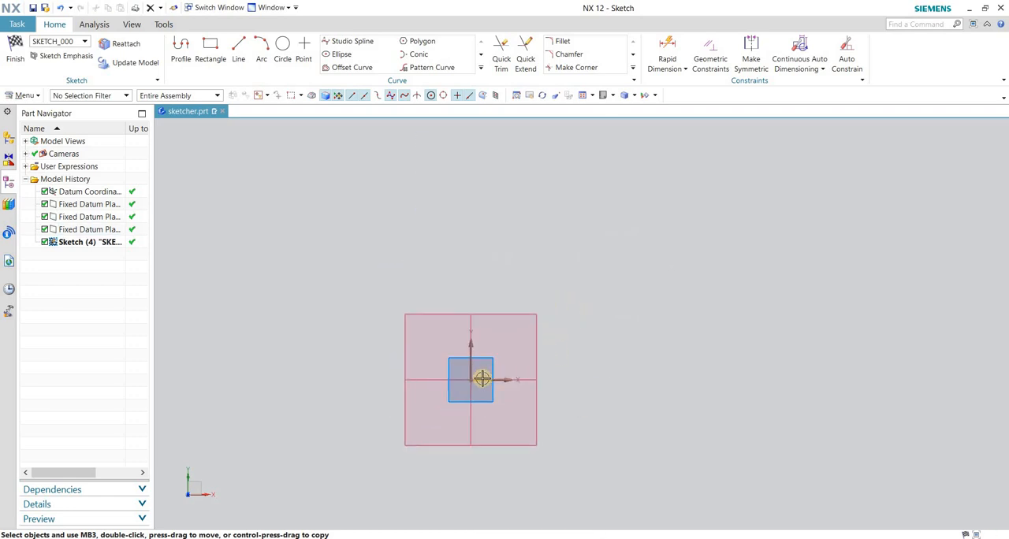
{"action": "scroll", "coordinate": [482, 379], "scroll_direction": "up", "scroll_amount": 3}
{"action": "scroll", "coordinate": [484, 374], "scroll_direction": "down", "scroll_amount": 2}
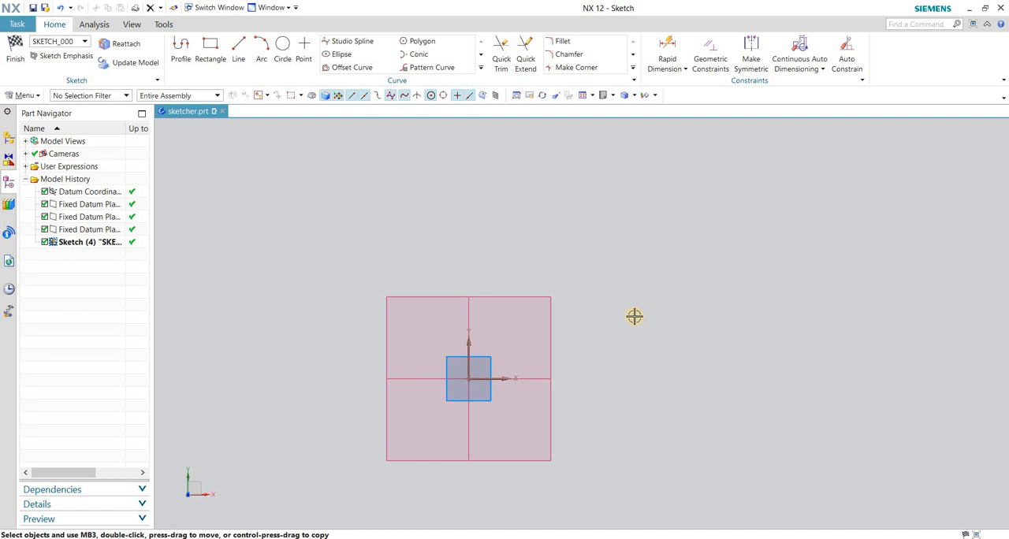
{"action": "key", "text": "o"}
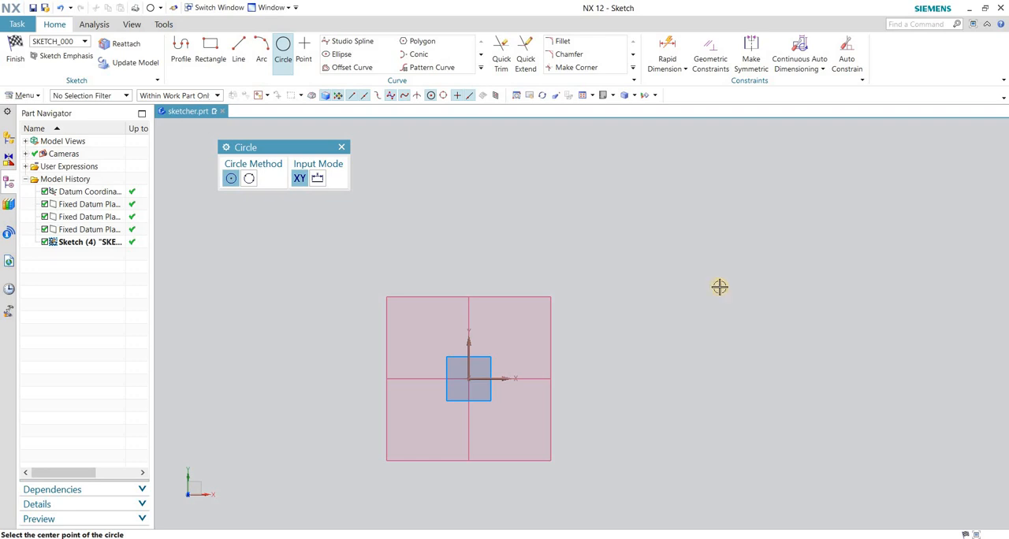
{"action": "left_click_drag", "start_coordinate": [338, 151], "coordinate": [559, 155]}
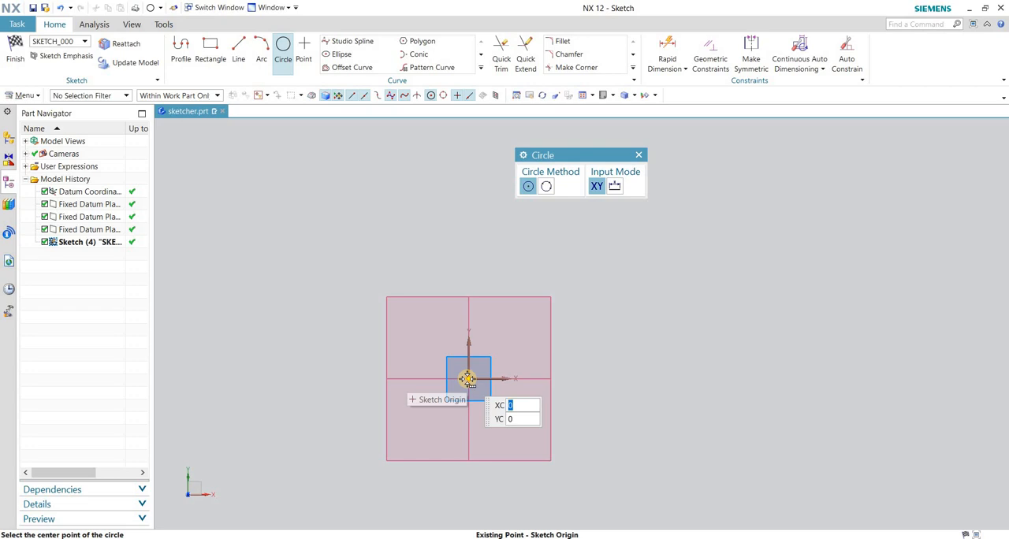
{"action": "mouse_move", "coordinate": [468, 379]}
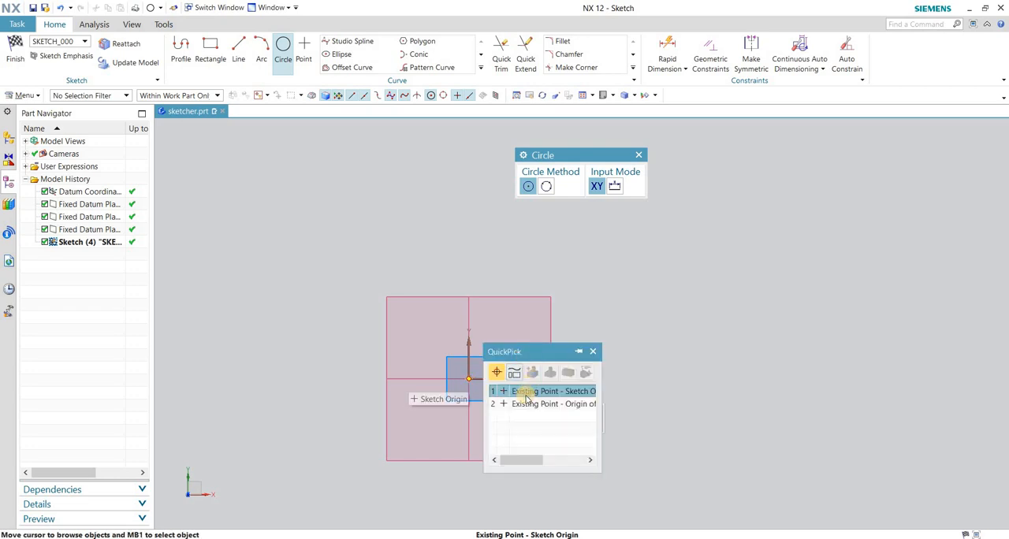
{"action": "left_click", "coordinate": [523, 388]}
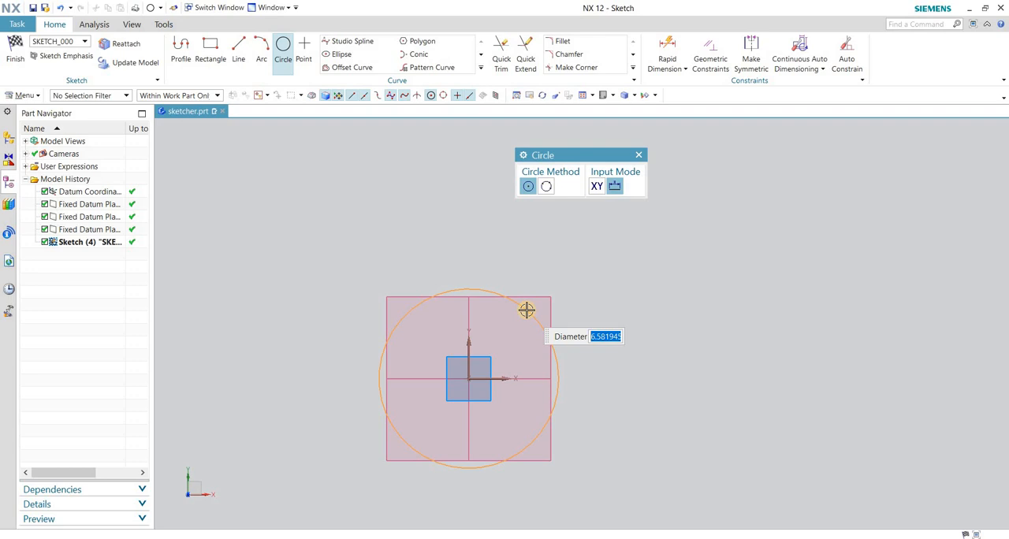
{"action": "left_click", "coordinate": [536, 337]}
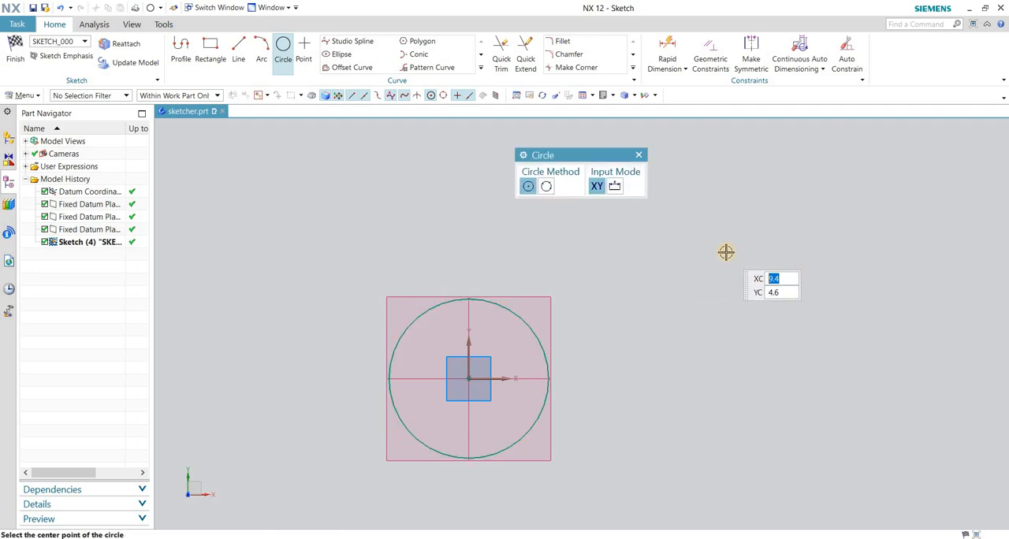
{"action": "key", "text": "Escape"}
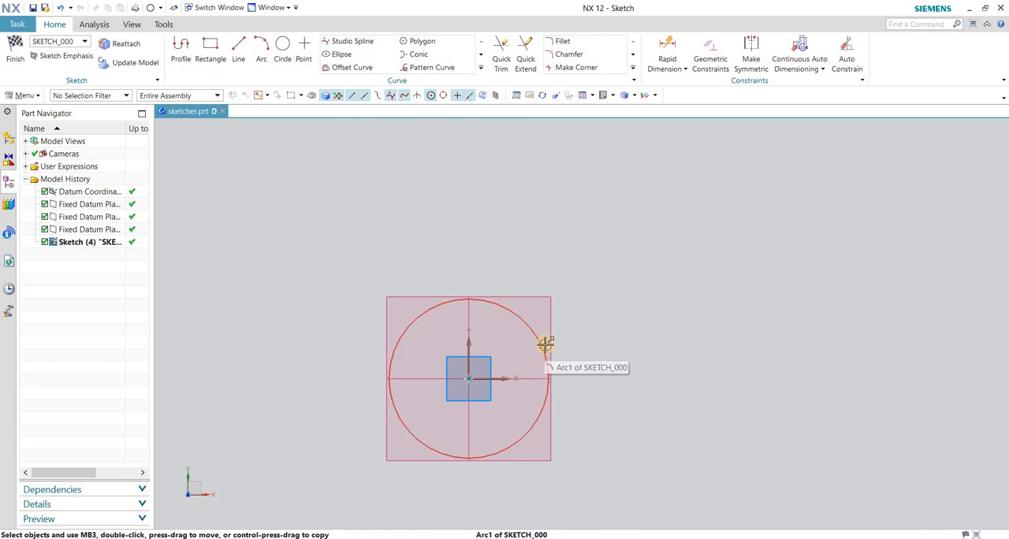
Dimension the circle's diameter with Rapid Dimension and set it to 10 mm.
{"action": "left_click", "coordinate": [671, 45]}
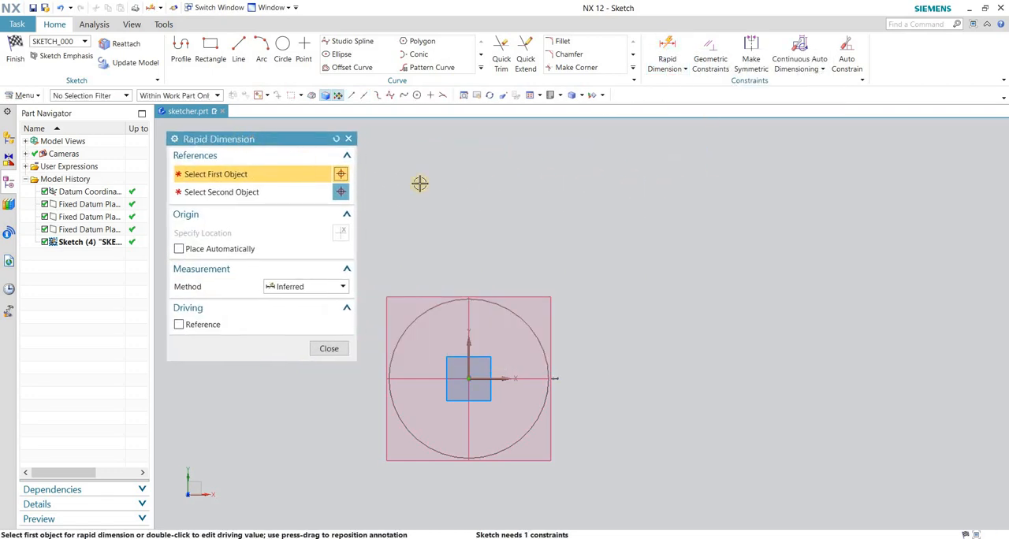
{"action": "left_click", "coordinate": [525, 319]}
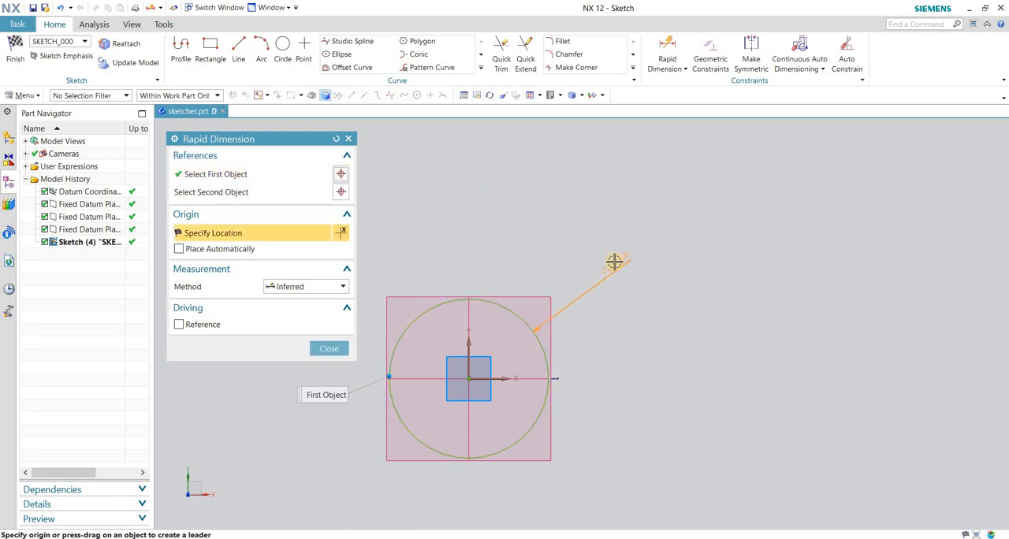
{"action": "left_click", "coordinate": [772, 203]}
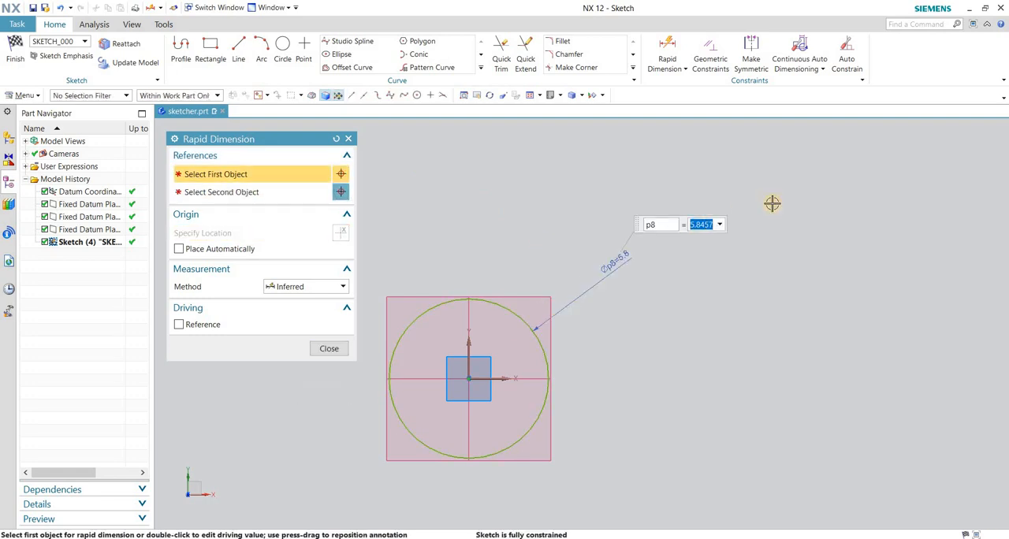
{"action": "type", "text": "10"}
{"action": "key", "text": "Return"}
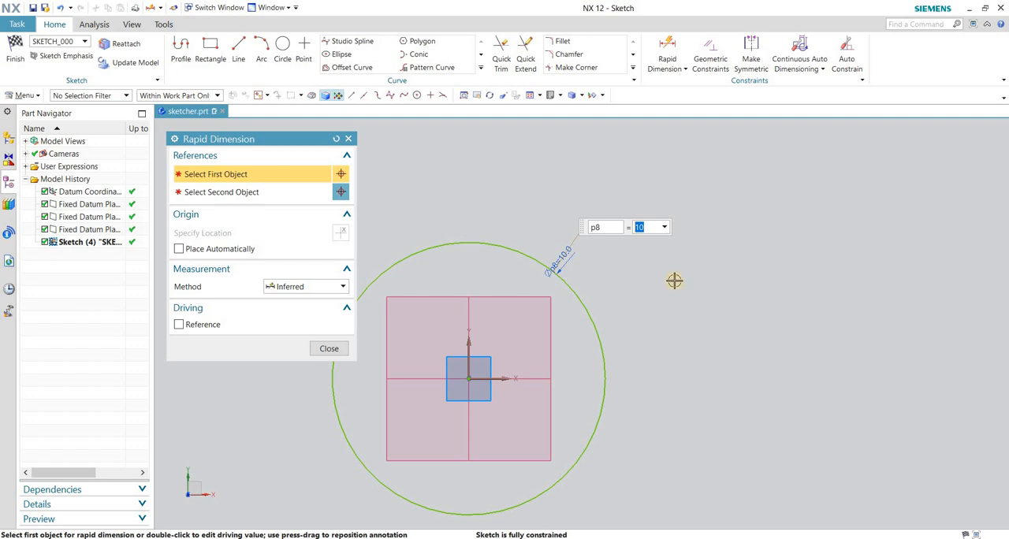
{"action": "left_click", "coordinate": [329, 348]}
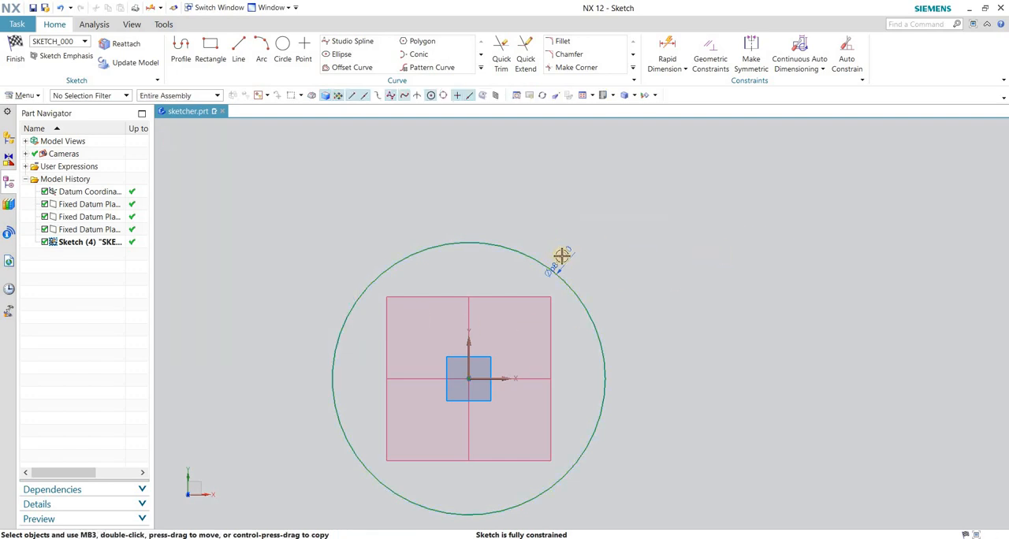
Move the circle's diameter dimension further away from the curve and change its value to 20 mm.
{"action": "left_click_drag", "start_coordinate": [560, 260], "coordinate": [602, 211]}
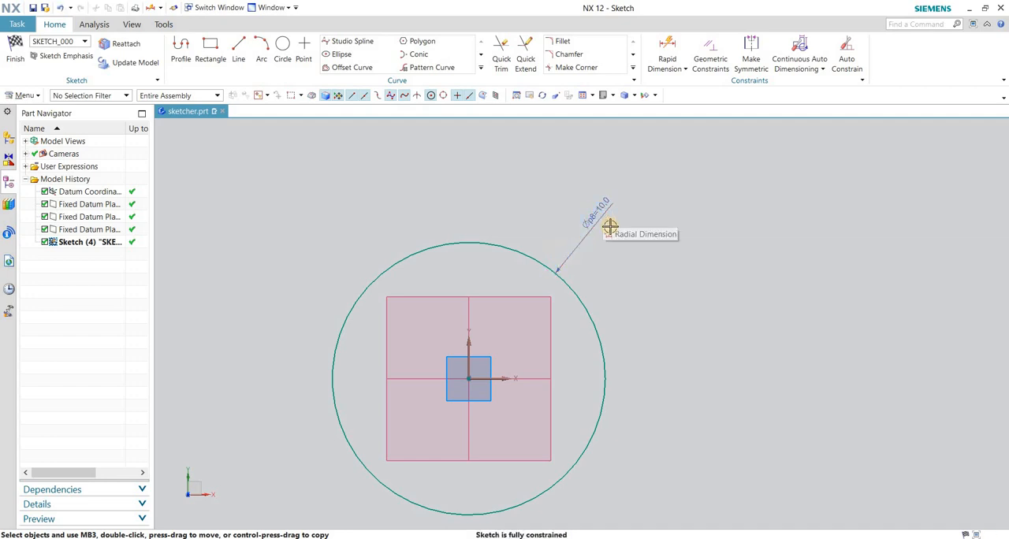
{"action": "double_click", "coordinate": [601, 204]}
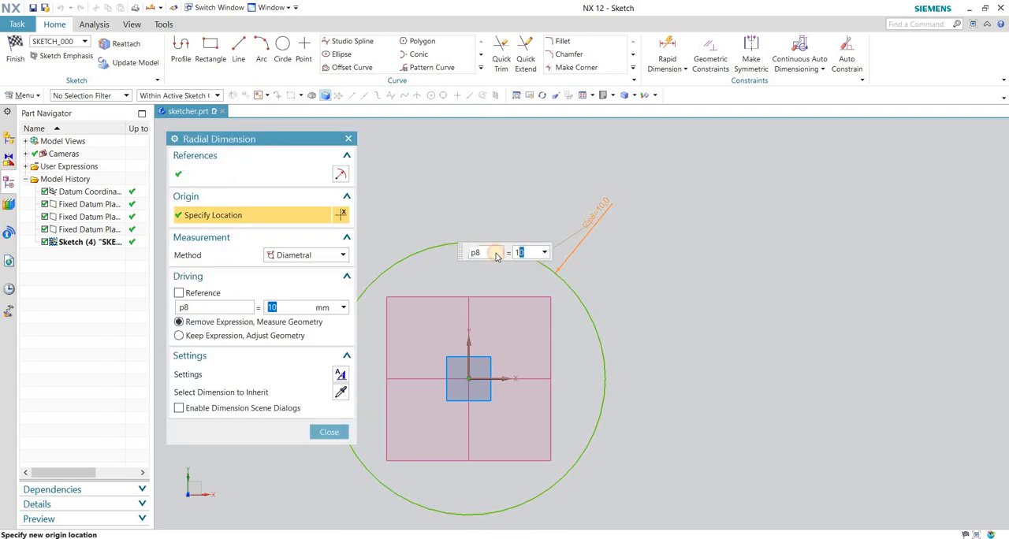
{"action": "type", "text": "20"}
{"action": "key", "text": "Return"}
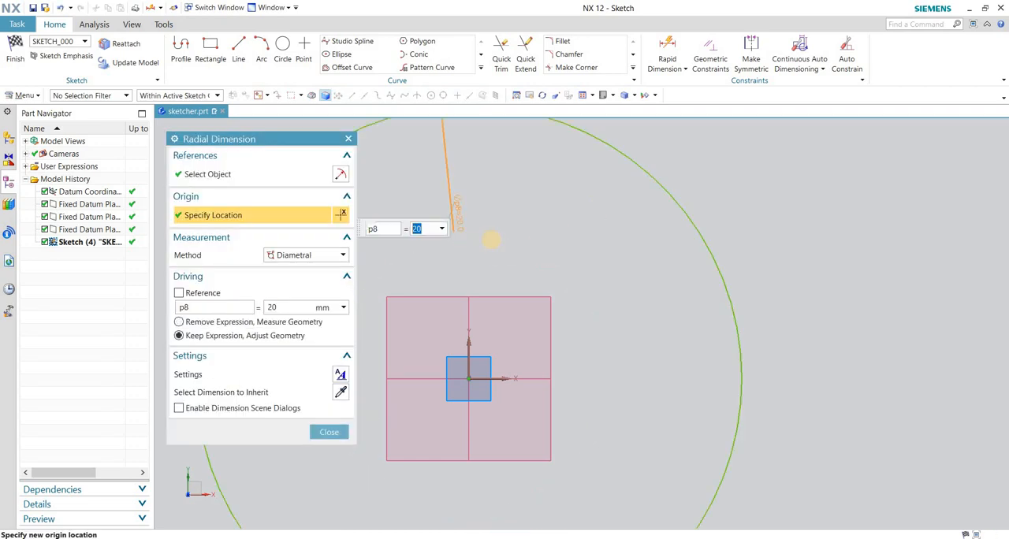
{"action": "scroll", "coordinate": [618, 268], "scroll_direction": "down", "scroll_amount": 3}
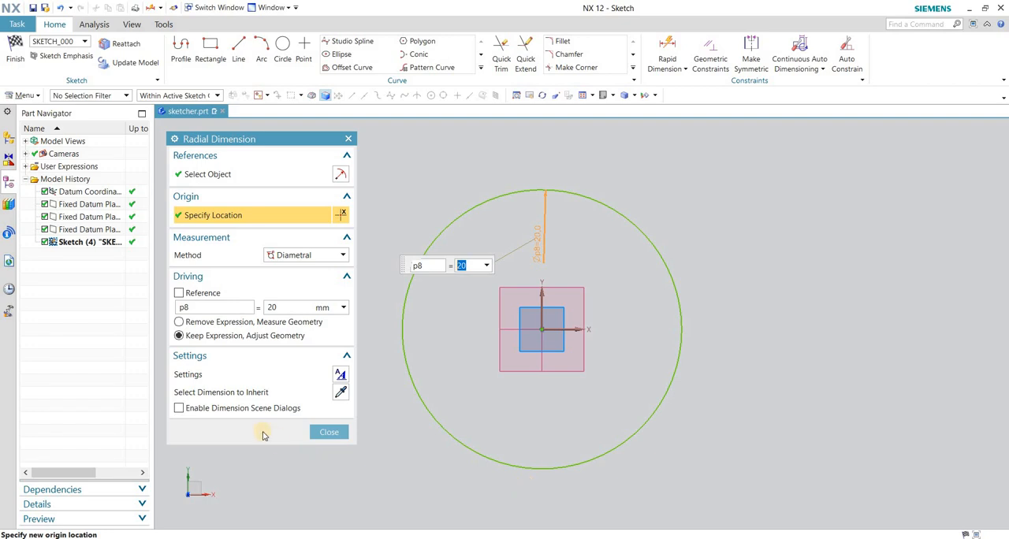
{"action": "left_click", "coordinate": [329, 432]}
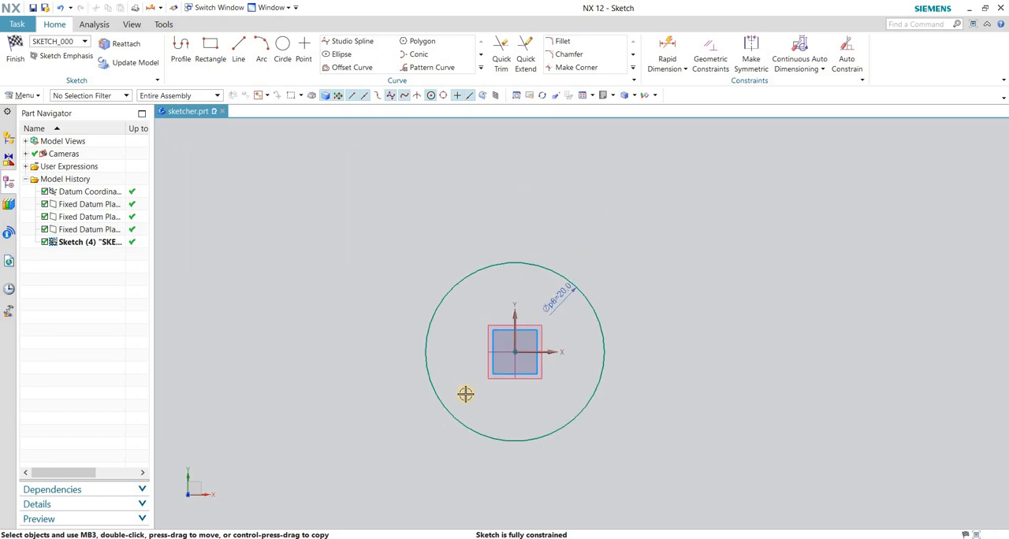
{"action": "scroll", "coordinate": [509, 328], "scroll_direction": "up", "scroll_amount": 2}
{"action": "scroll", "coordinate": [474, 341], "scroll_direction": "down", "scroll_amount": 3}
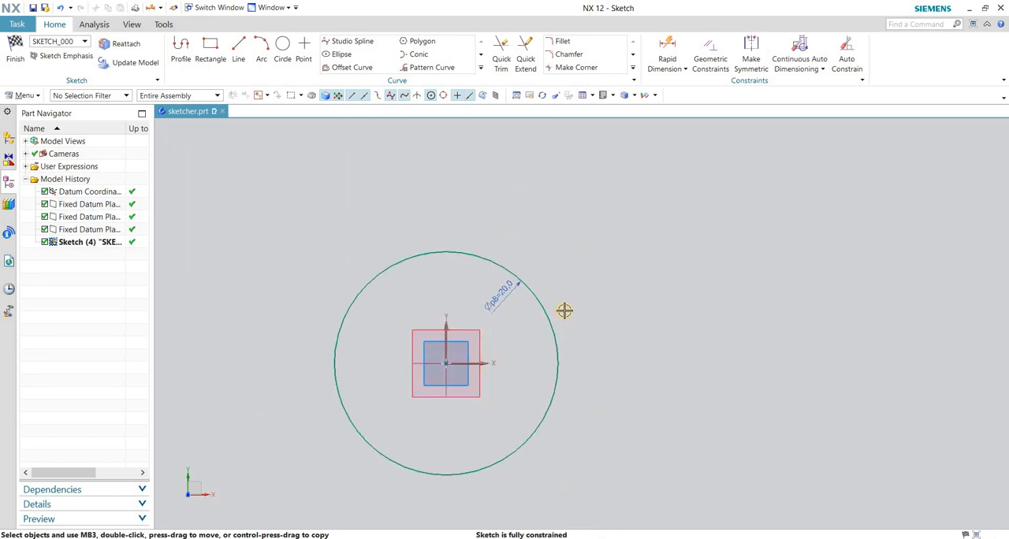
{"action": "scroll", "coordinate": [567, 333], "scroll_direction": "up", "scroll_amount": 3}
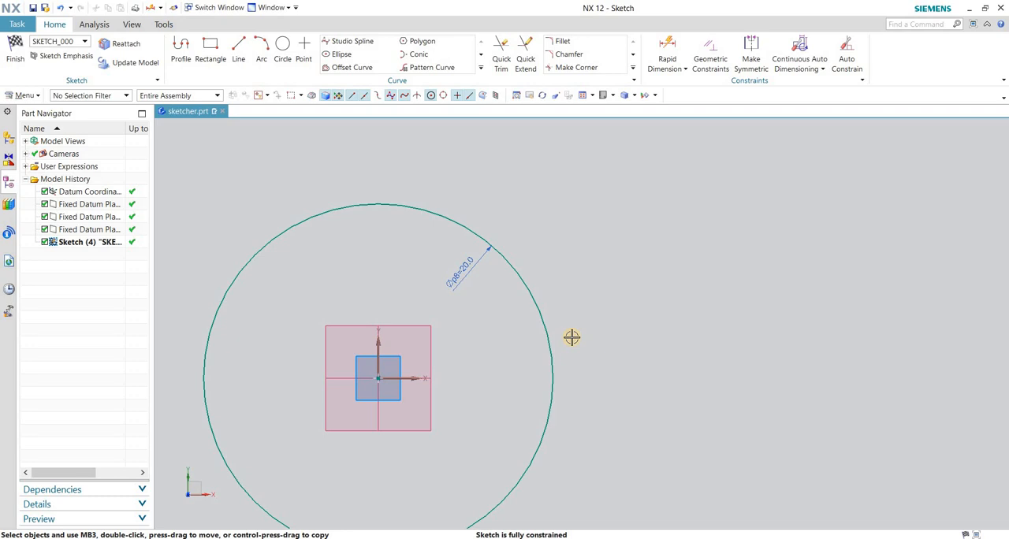
{"action": "scroll", "coordinate": [626, 341], "scroll_direction": "down", "scroll_amount": 3}
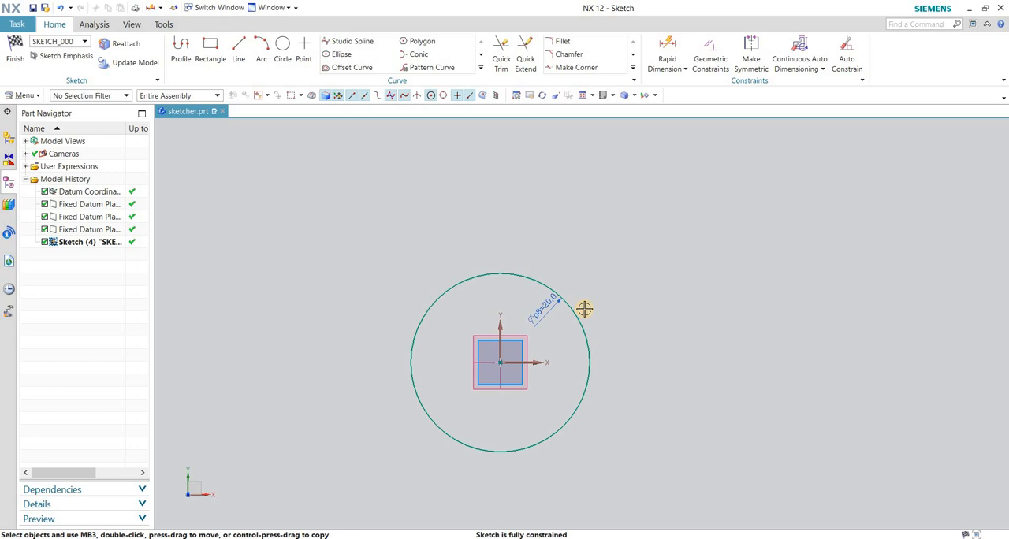
{"action": "scroll", "coordinate": [568, 331], "scroll_direction": "up", "scroll_amount": 2}
{"action": "scroll", "coordinate": [444, 337], "scroll_direction": "down", "scroll_amount": 1}
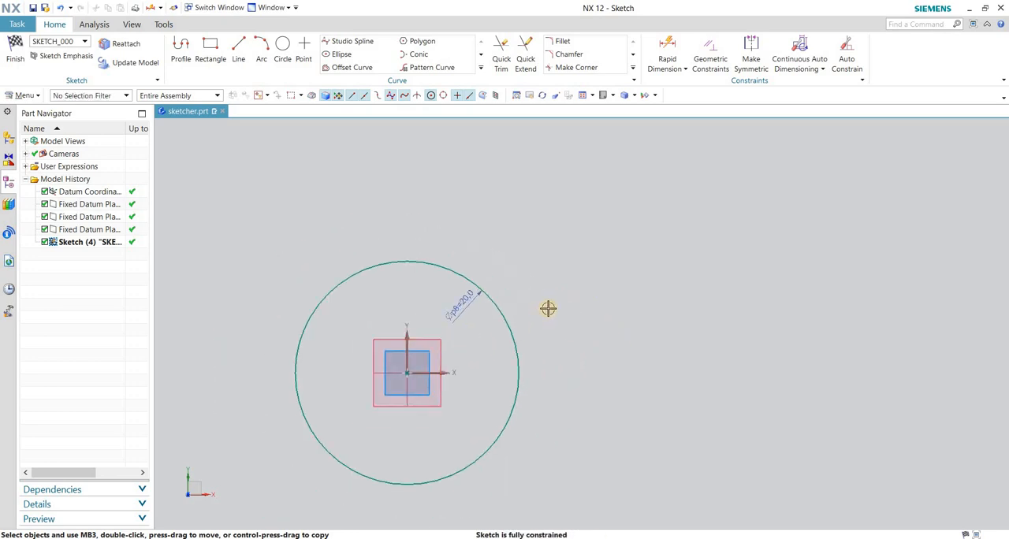
{"action": "scroll", "coordinate": [544, 327], "scroll_direction": "down", "scroll_amount": 1}
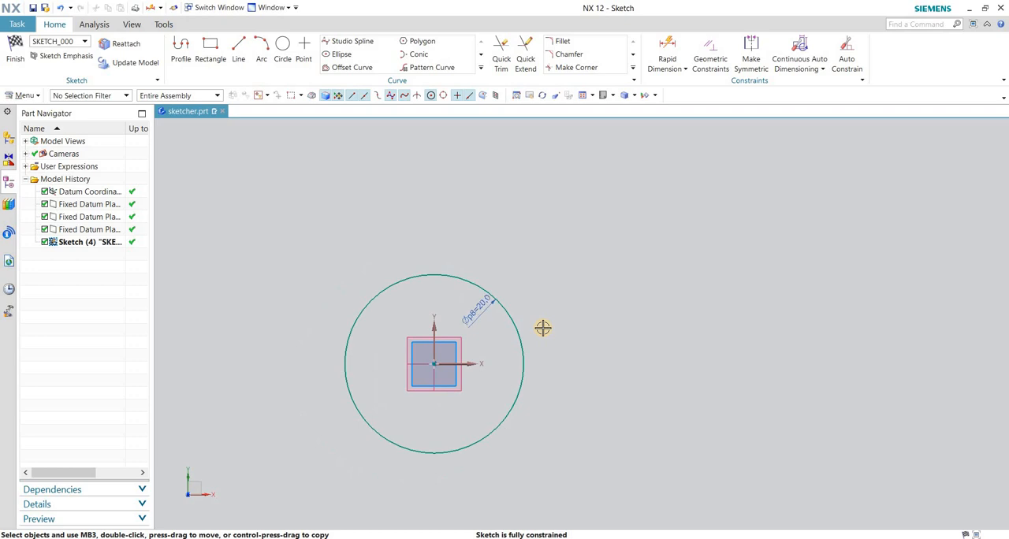
Draw a second circle by center and diameter, centered at XC 50, YC 50 and about 49.3 mm in diameter.
{"action": "key", "text": "o"}
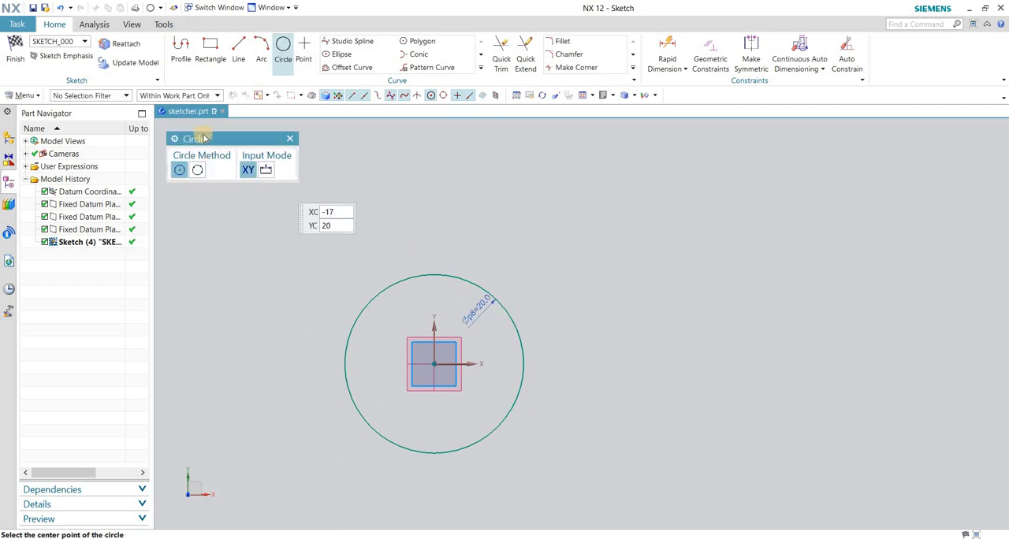
{"action": "left_click_drag", "start_coordinate": [208, 132], "coordinate": [498, 155]}
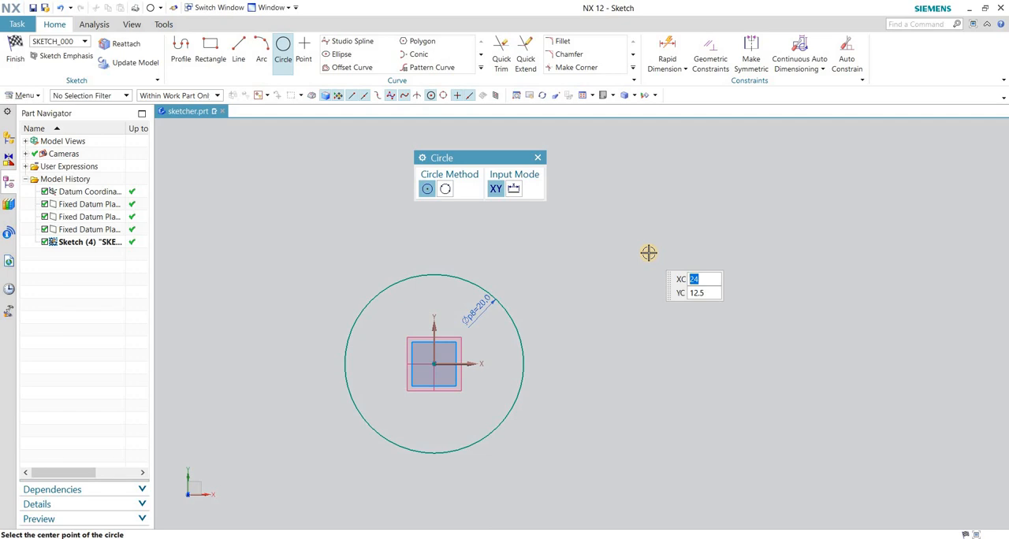
{"action": "type", "text": "50"}
{"action": "key", "text": "Tab"}
{"action": "type", "text": "50"}
{"action": "key", "text": "Return"}
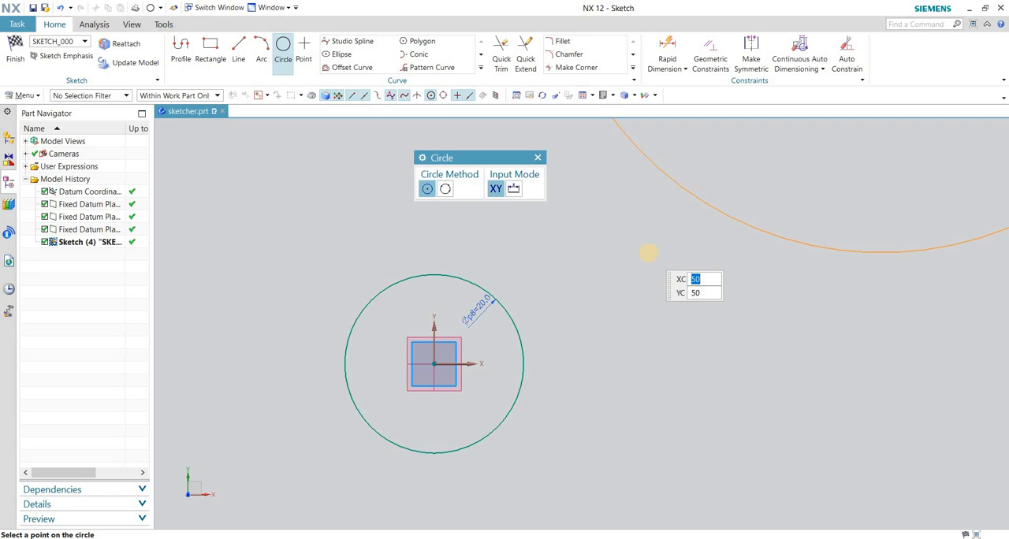
{"action": "scroll", "coordinate": [613, 346], "scroll_direction": "down", "scroll_amount": 5}
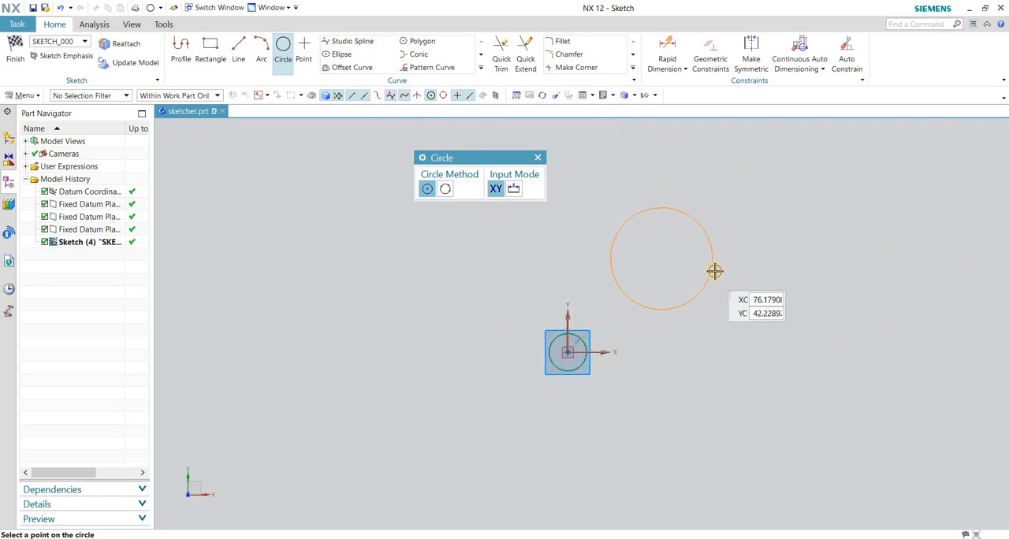
{"action": "scroll", "coordinate": [701, 278], "scroll_direction": "up", "scroll_amount": 2}
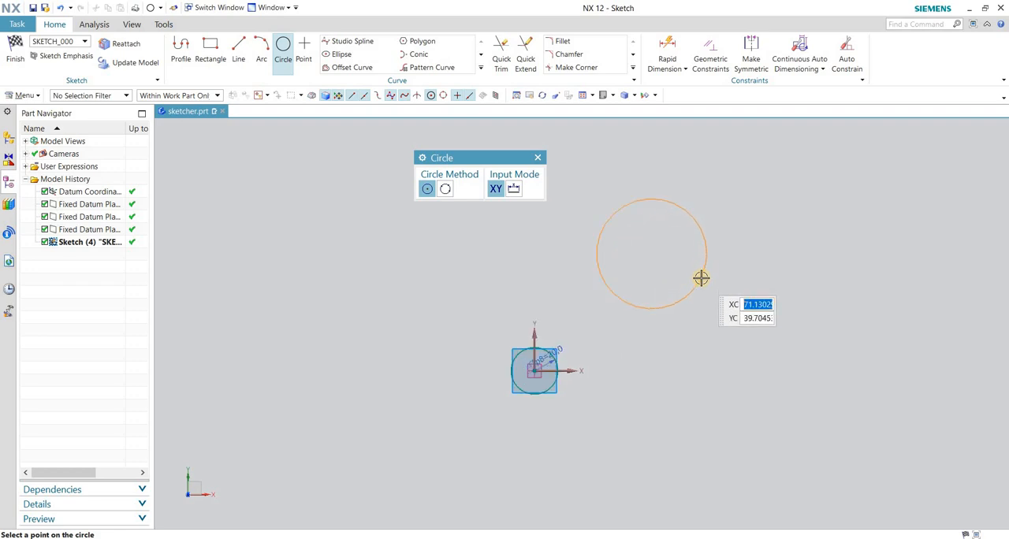
{"action": "left_click", "coordinate": [706, 270]}
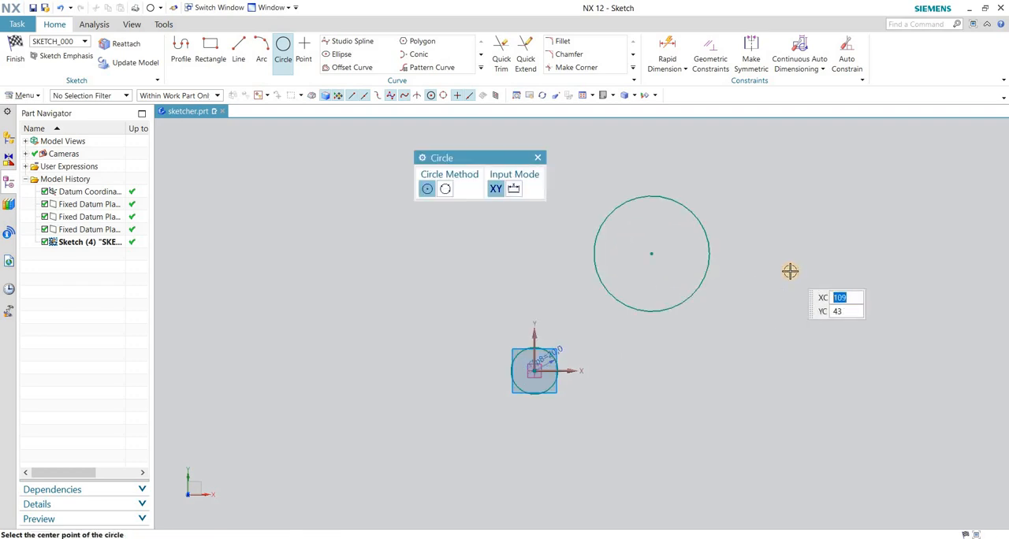
{"action": "key", "text": "Escape"}
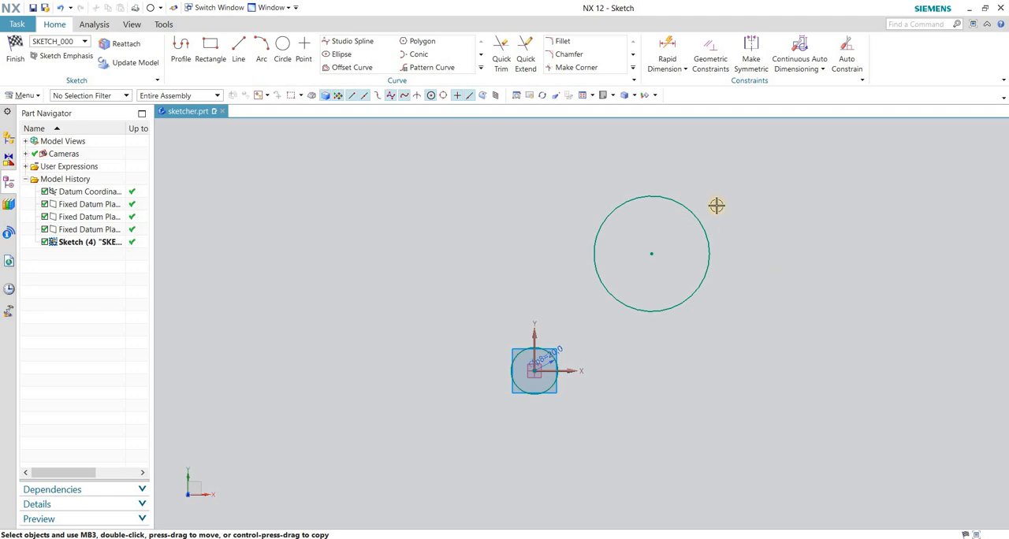
Dimension the second circle's diameter with Rapid Dimension, placing the dimension outside the circle.
{"action": "scroll", "coordinate": [715, 204], "scroll_direction": "up", "scroll_amount": 3}
{"action": "scroll", "coordinate": [660, 225], "scroll_direction": "down", "scroll_amount": 1}
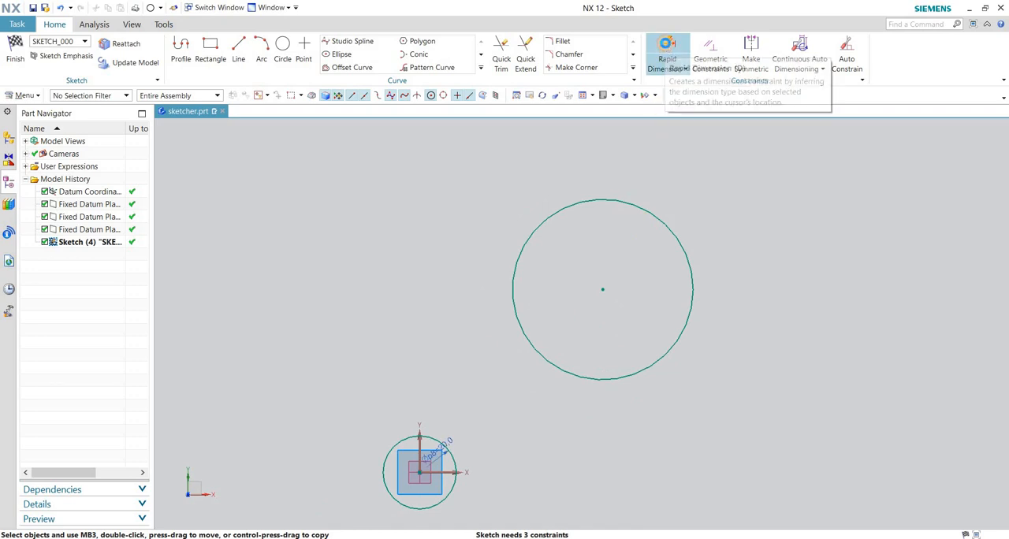
{"action": "left_click", "coordinate": [667, 51]}
{"action": "scroll", "coordinate": [741, 218], "scroll_direction": "down", "scroll_amount": 2}
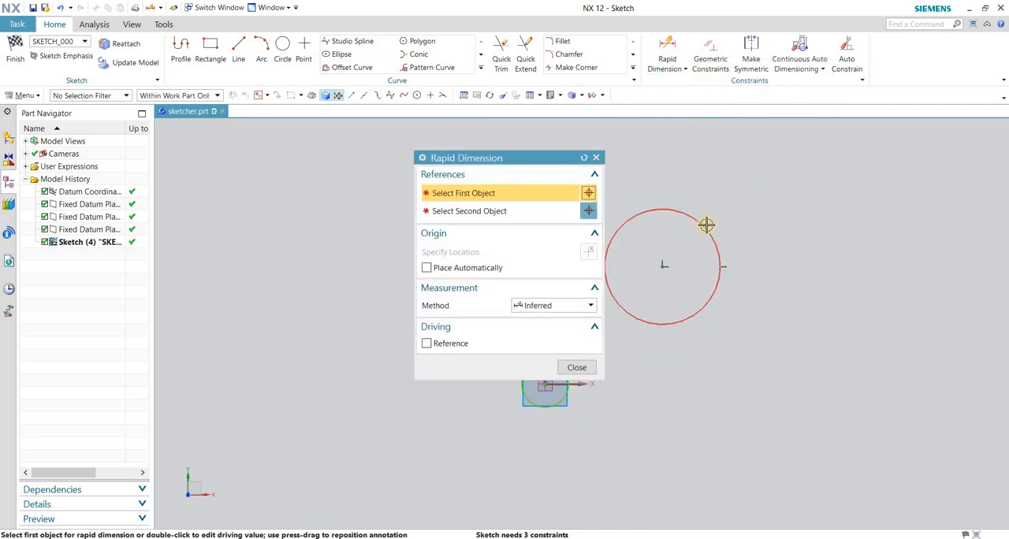
{"action": "left_click", "coordinate": [704, 225]}
{"action": "left_click", "coordinate": [851, 231]}
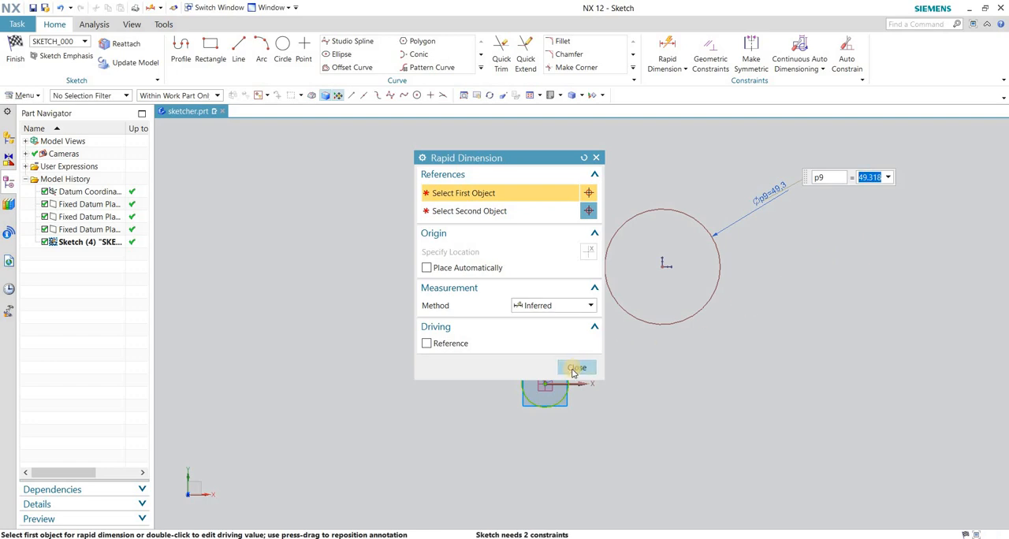
{"action": "left_click_drag", "start_coordinate": [416, 157], "coordinate": [292, 159]}
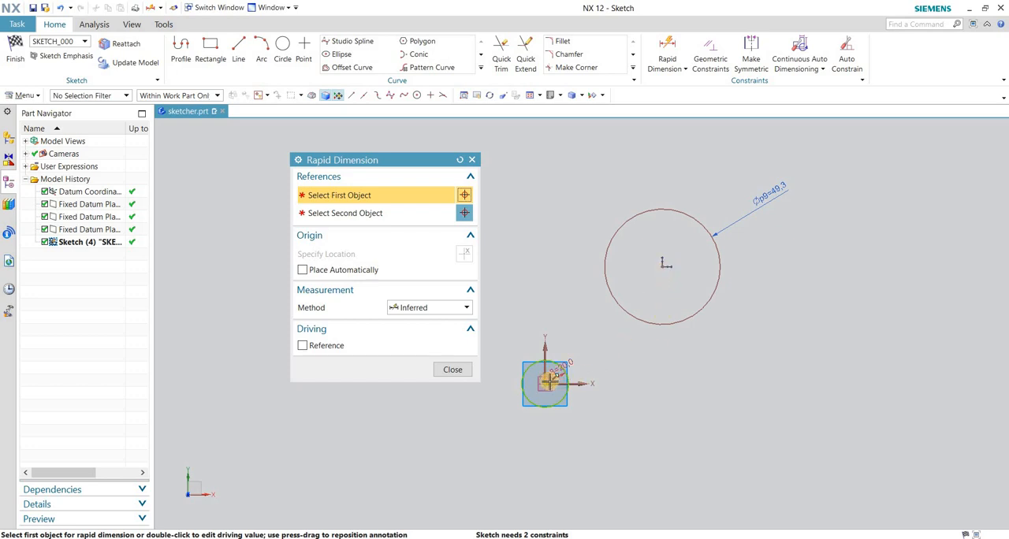
{"action": "left_click", "coordinate": [443, 366]}
{"action": "scroll", "coordinate": [752, 295], "scroll_direction": "up", "scroll_amount": 2}
{"action": "scroll", "coordinate": [694, 331], "scroll_direction": "down", "scroll_amount": 1}
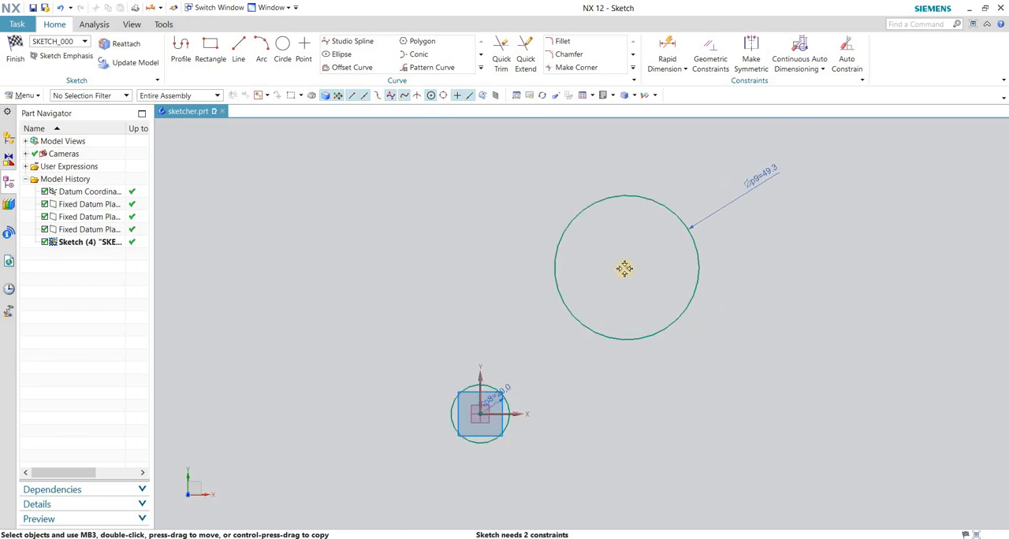
Dimension the vertical distance between the X axis and the second circle's center with Rapid Dimension, placing it beside the circle.
{"action": "scroll", "coordinate": [628, 347], "scroll_direction": "down", "scroll_amount": 2}
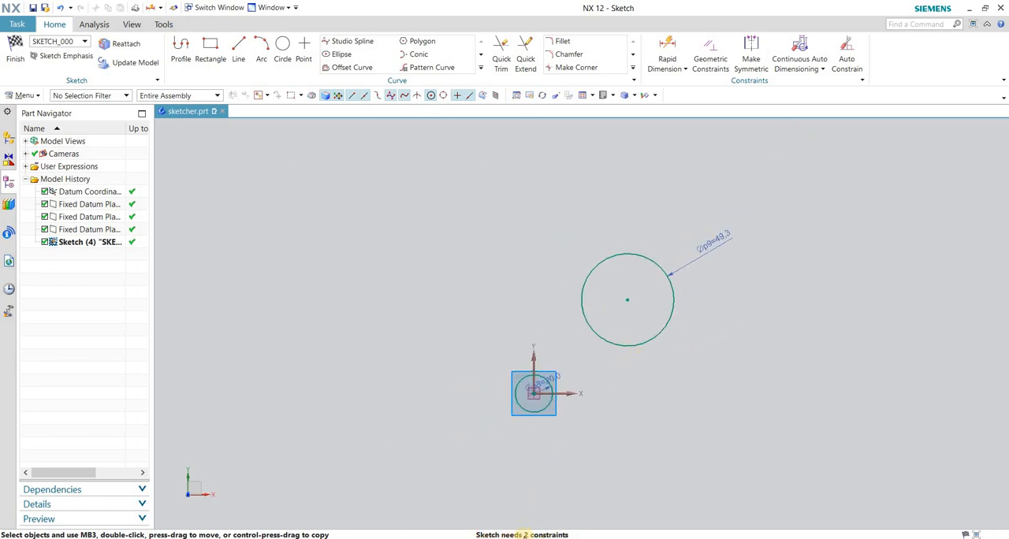
{"action": "left_click", "coordinate": [675, 69]}
{"action": "left_click", "coordinate": [674, 84]}
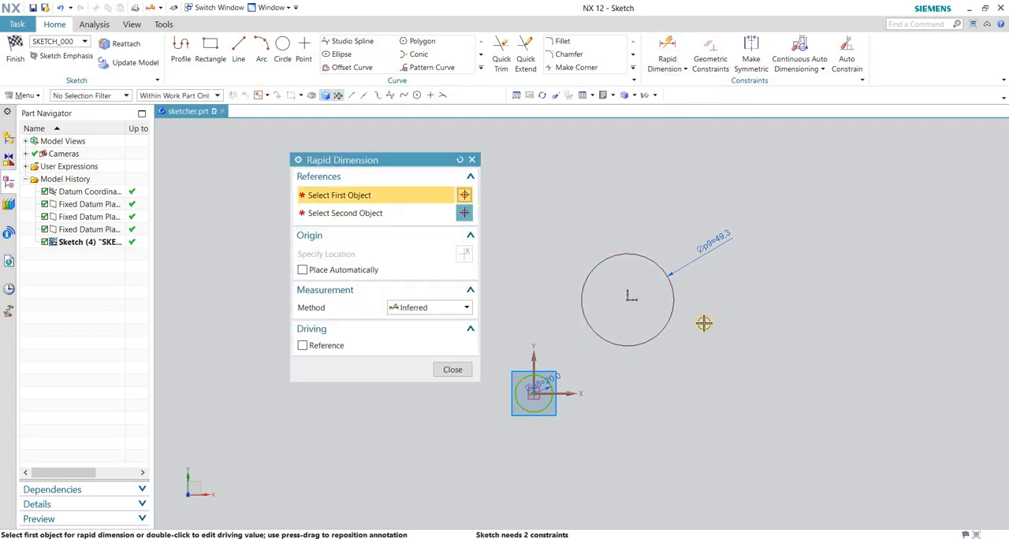
{"action": "left_click", "coordinate": [563, 395]}
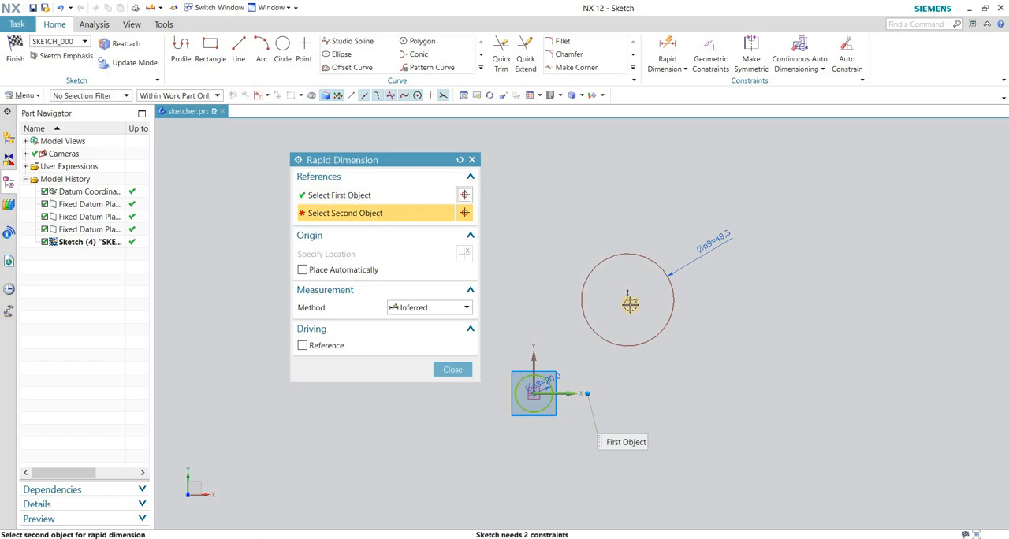
{"action": "left_click", "coordinate": [630, 296]}
{"action": "left_click", "coordinate": [705, 326]}
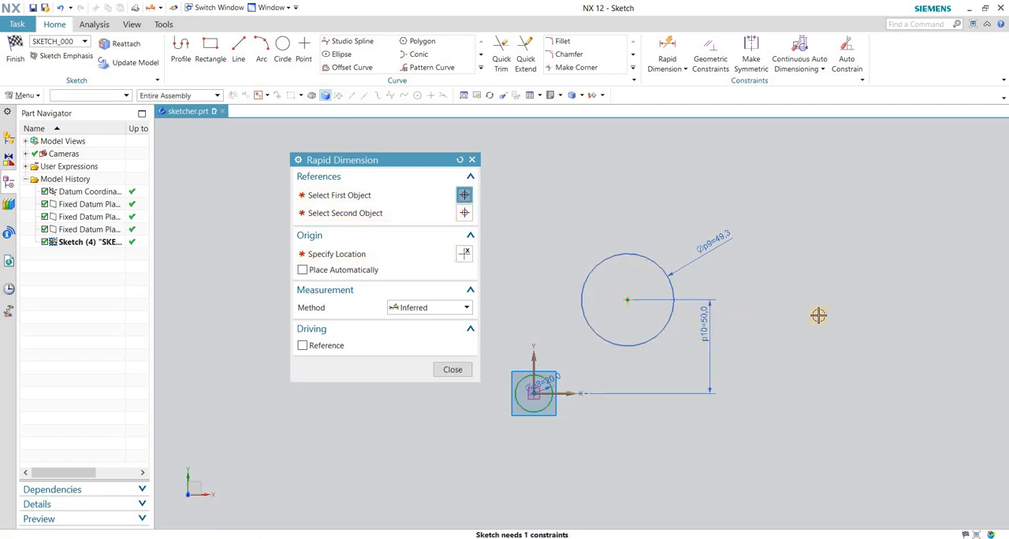
{"action": "left_click", "coordinate": [454, 371]}
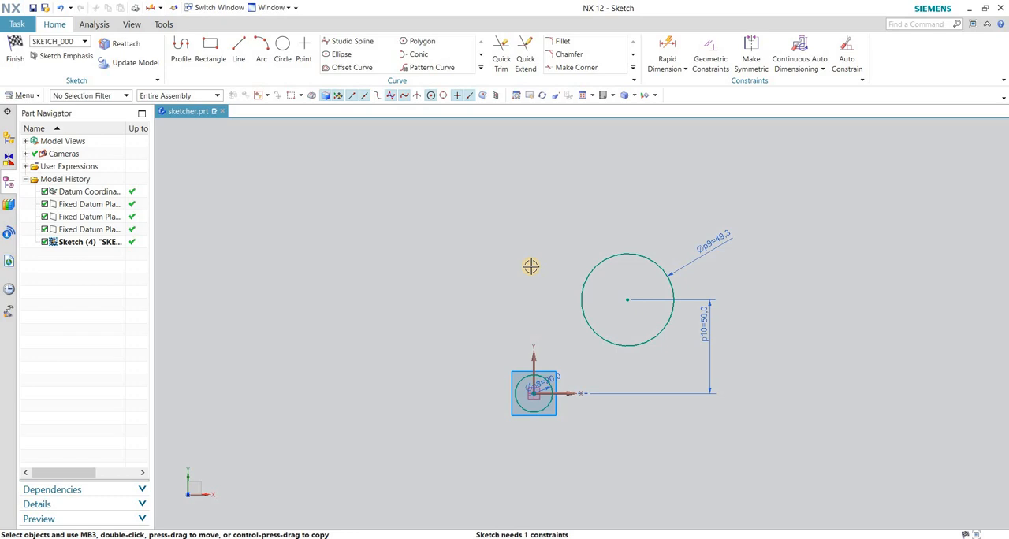
Dimension the horizontal distance between the Y axis and the second circle's center with Rapid Dimension, placing it above the circle.
{"action": "left_click", "coordinate": [667, 52]}
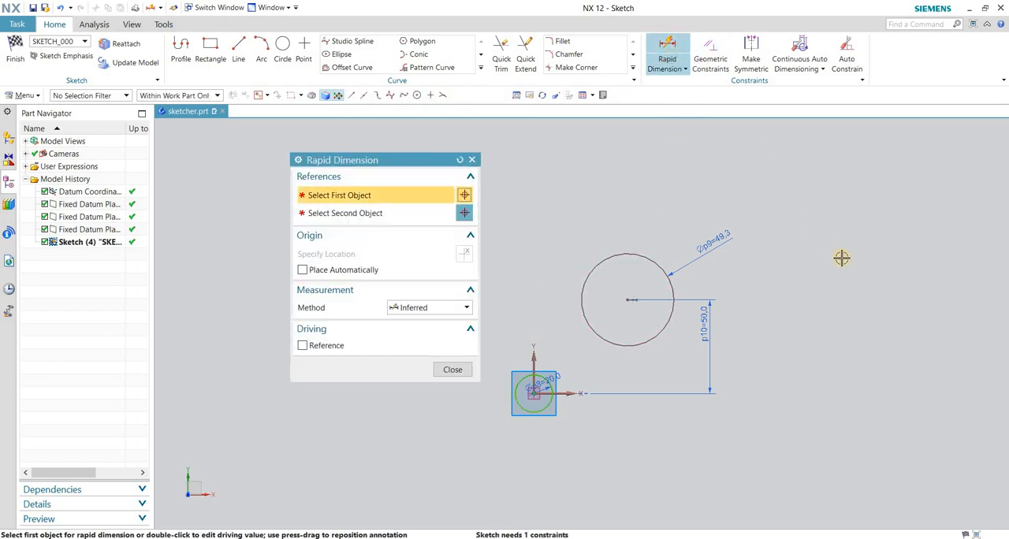
{"action": "left_click", "coordinate": [532, 354]}
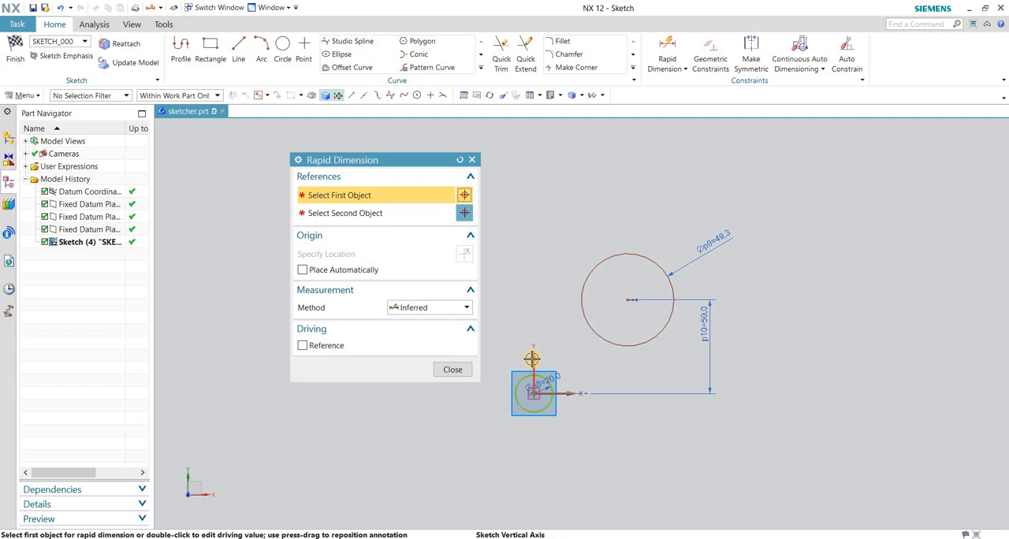
{"action": "left_click", "coordinate": [628, 299]}
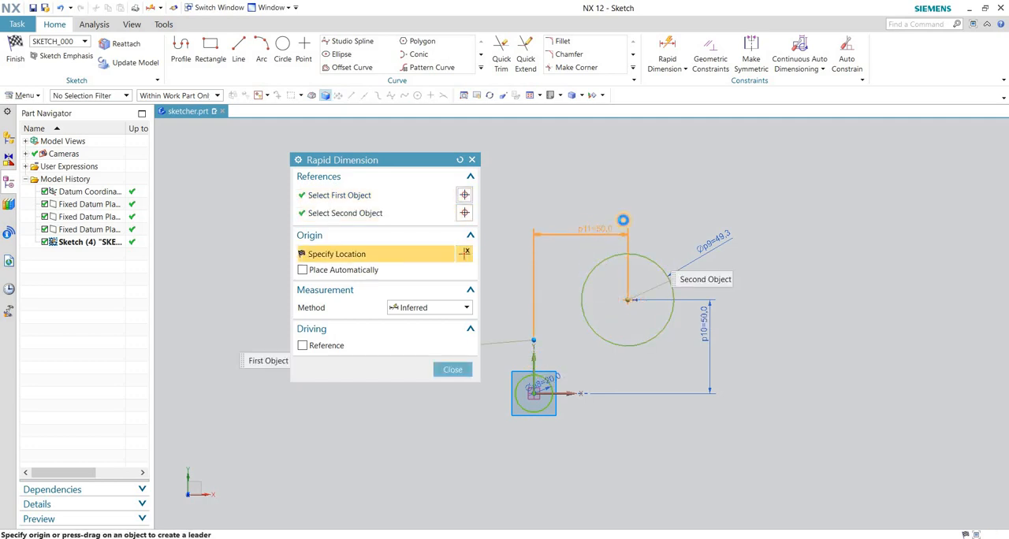
{"action": "left_click", "coordinate": [623, 220]}
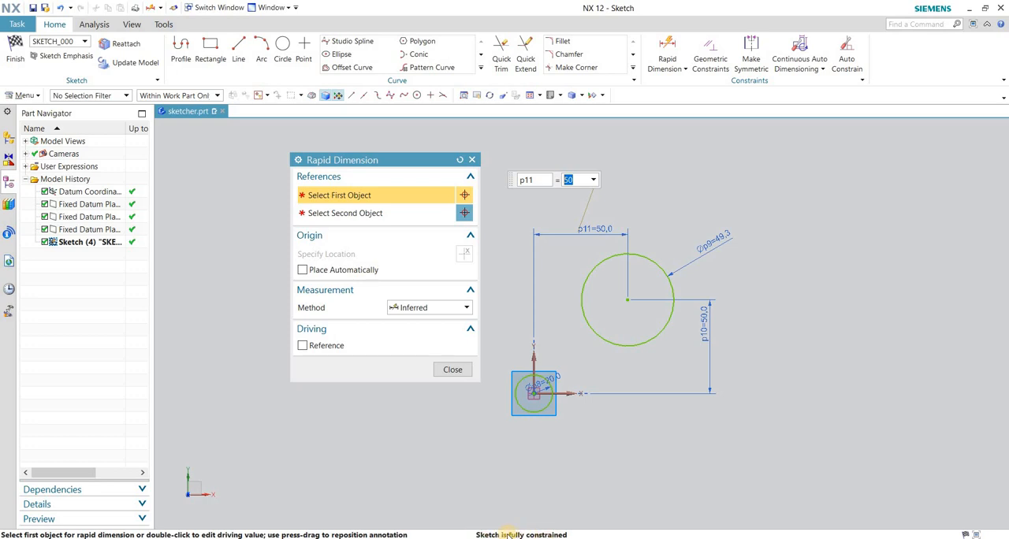
{"action": "left_click", "coordinate": [453, 369]}
Undo and redo the second circle's horizontal position dimension.
{"action": "scroll", "coordinate": [744, 364], "scroll_direction": "up", "scroll_amount": 2}
{"action": "scroll", "coordinate": [744, 364], "scroll_direction": "down", "scroll_amount": 2}
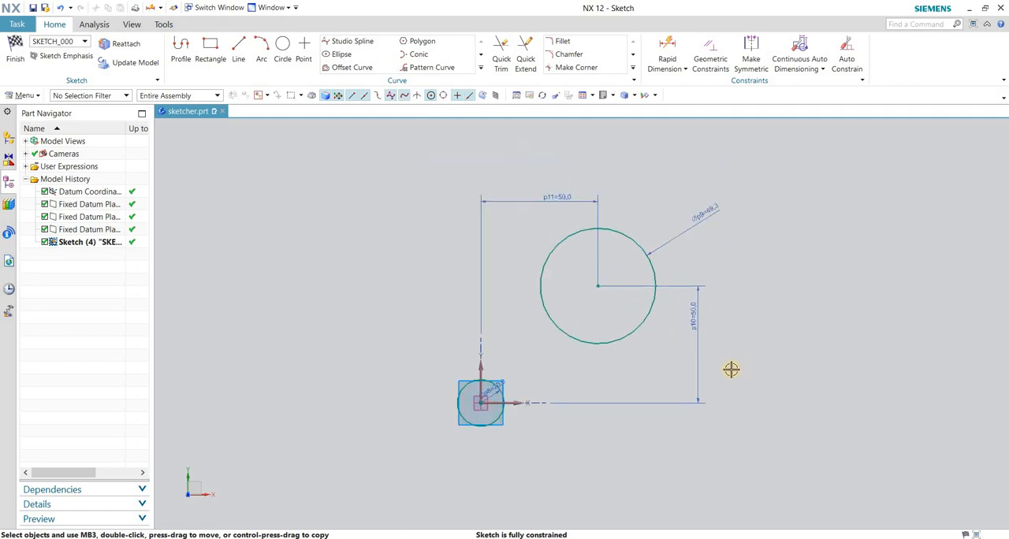
{"action": "scroll", "coordinate": [750, 358], "scroll_direction": "up", "scroll_amount": 1}
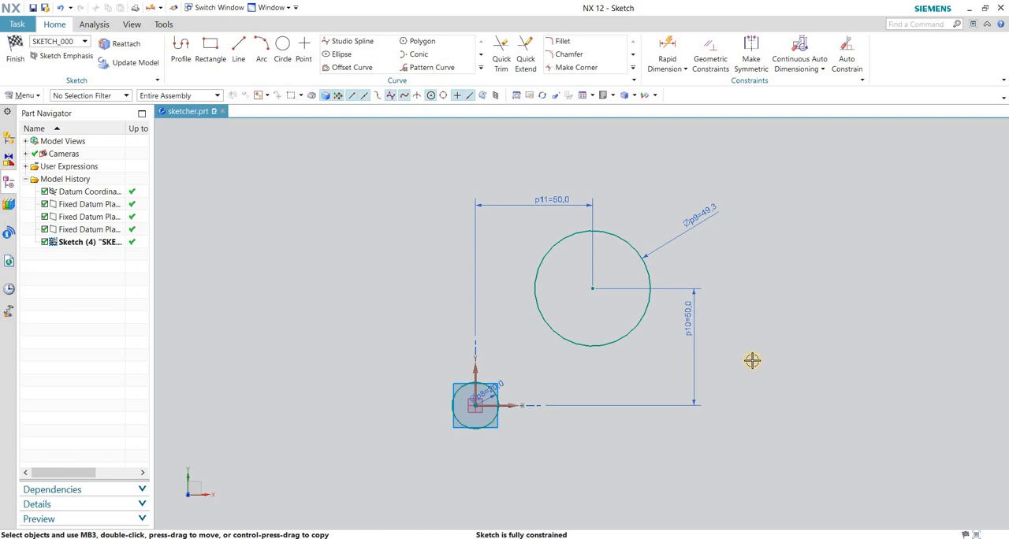
{"action": "key", "text": "ctrl+z"}
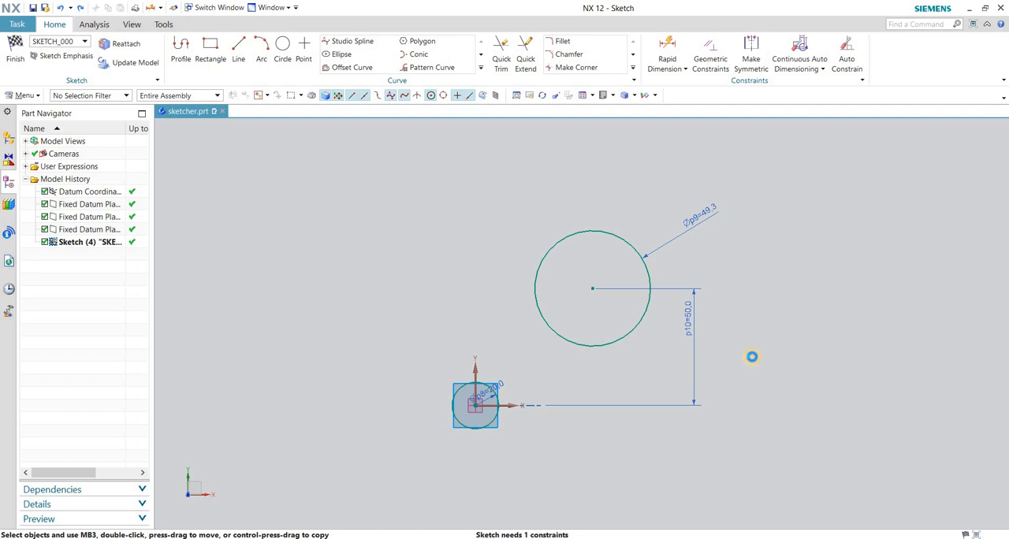
{"action": "key", "text": "ctrl+y"}
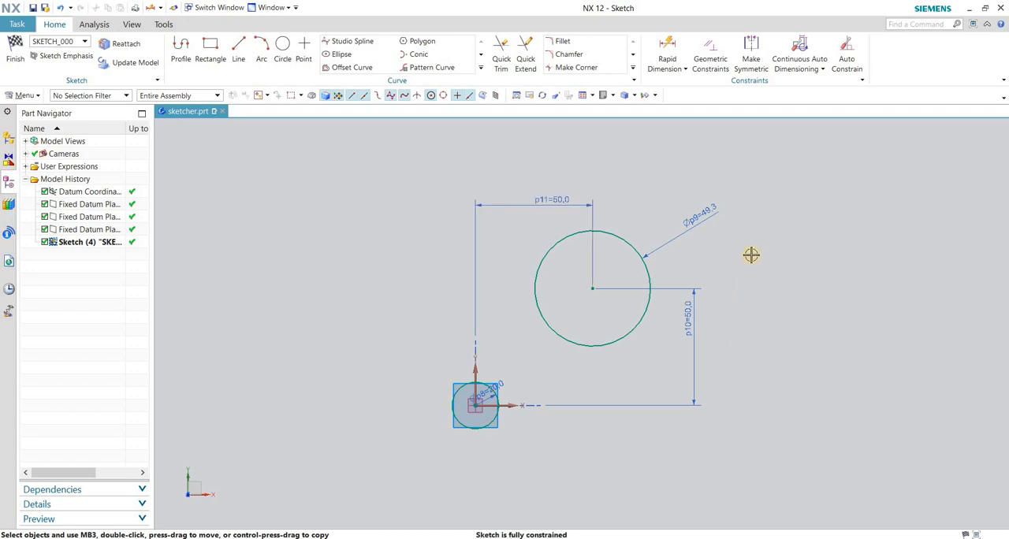
Change the second circle's diameter dimension to the Radial method and set the radius to 20 mm.
{"action": "left_click", "coordinate": [707, 211]}
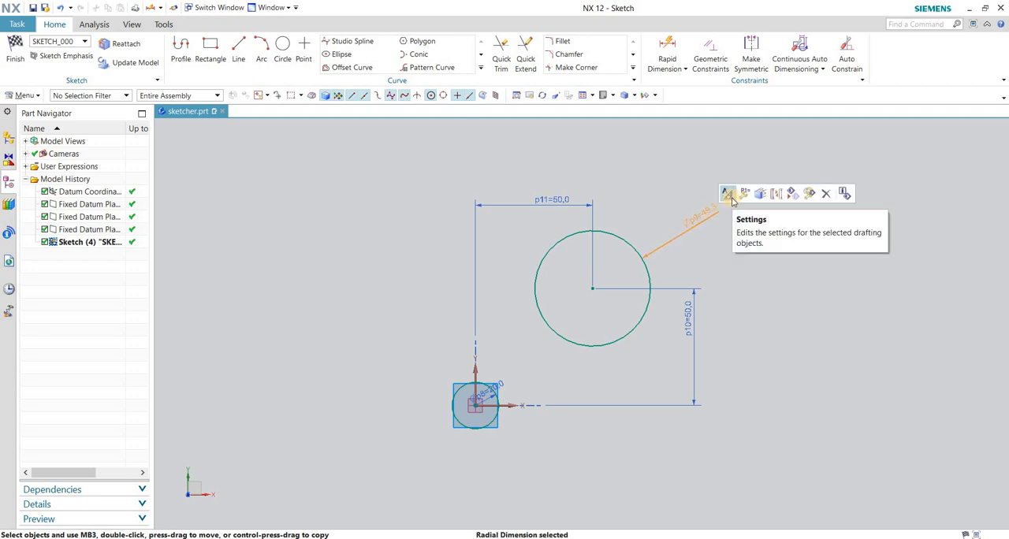
{"action": "left_click", "coordinate": [744, 194]}
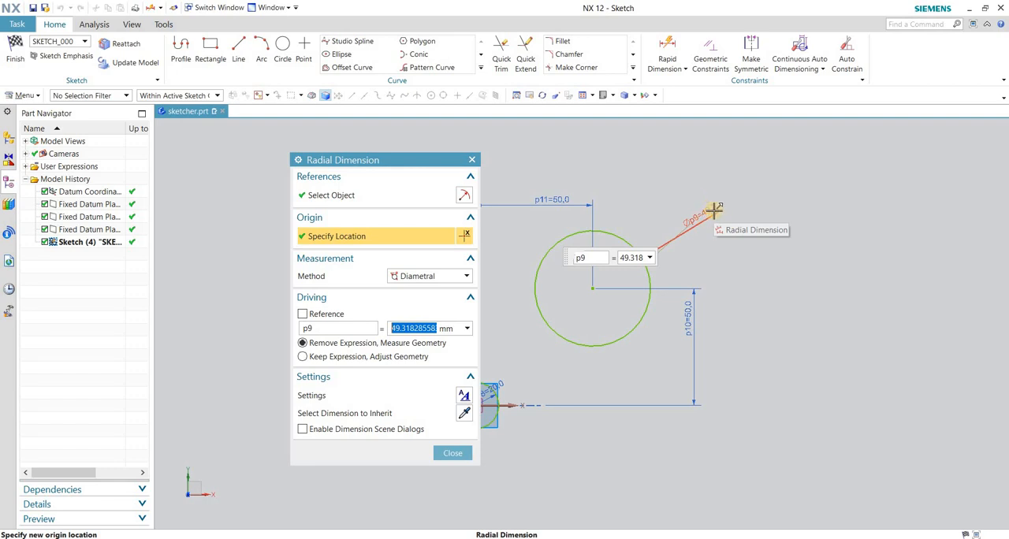
{"action": "left_click", "coordinate": [422, 277]}
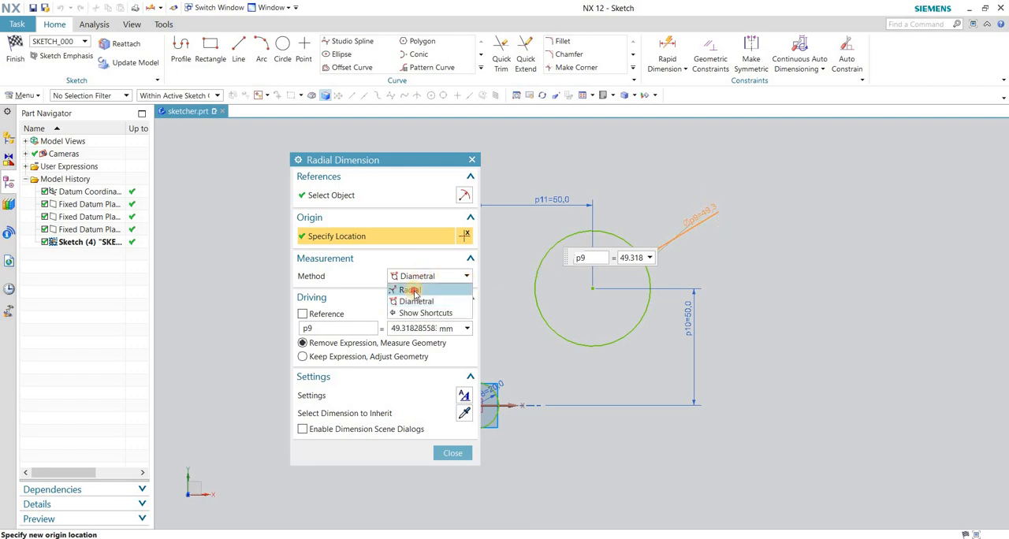
{"action": "left_click", "coordinate": [412, 290]}
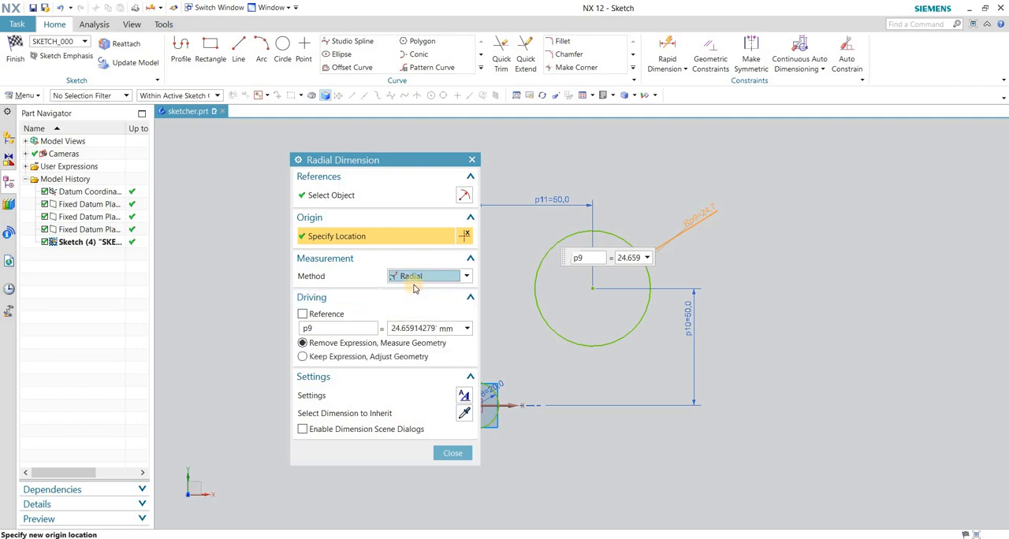
{"action": "left_click_drag", "start_coordinate": [390, 330], "coordinate": [465, 331]}
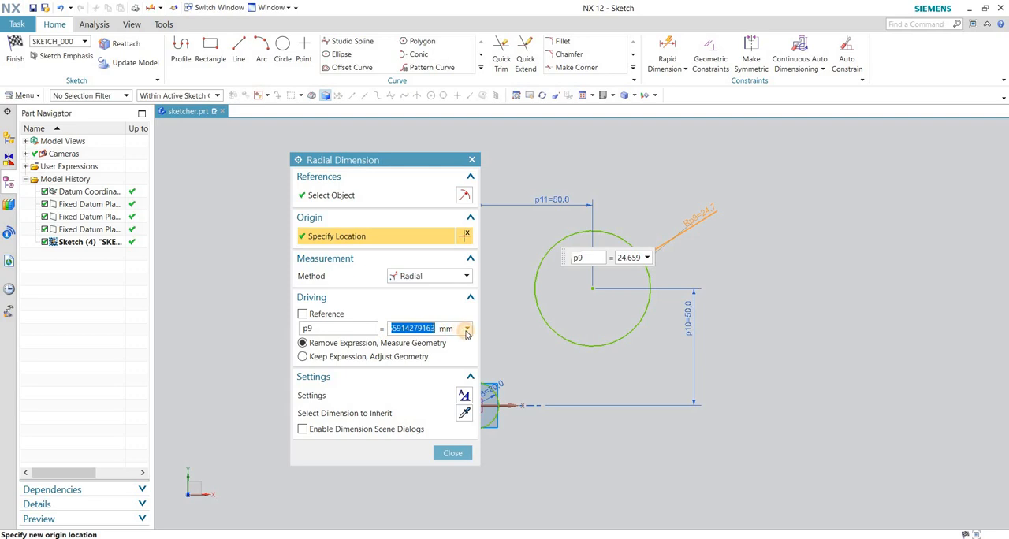
{"action": "type", "text": "20"}
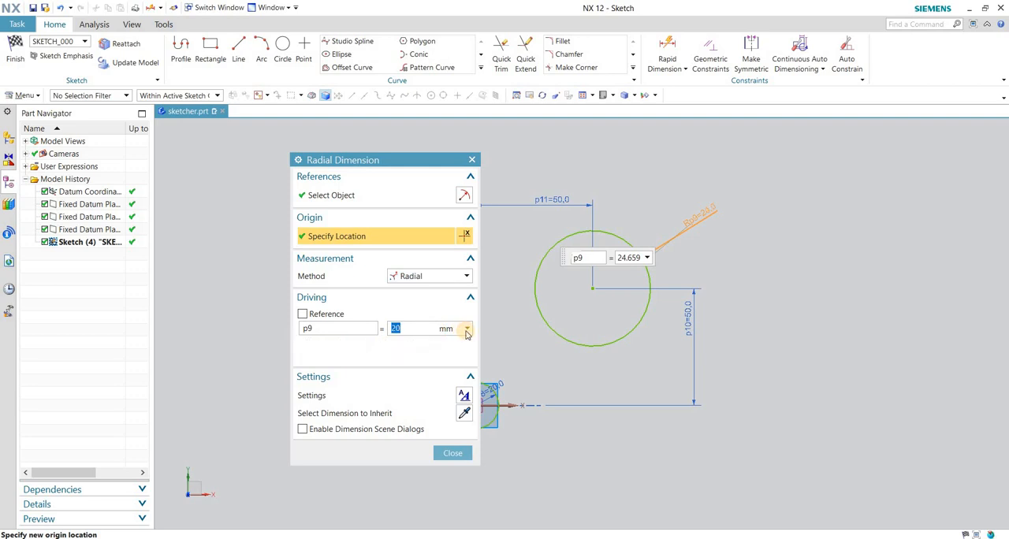
{"action": "key", "text": "Return"}
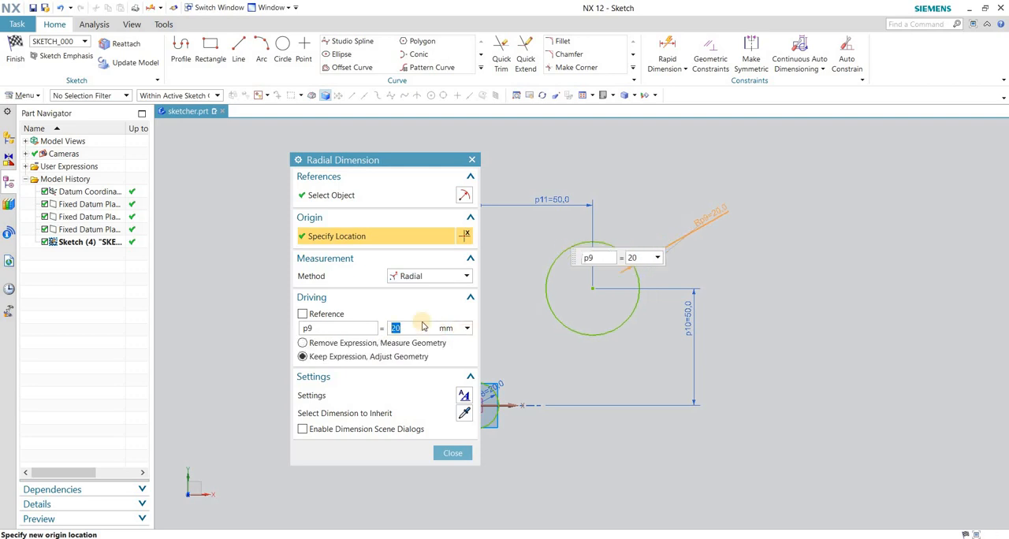
{"action": "left_click", "coordinate": [418, 276]}
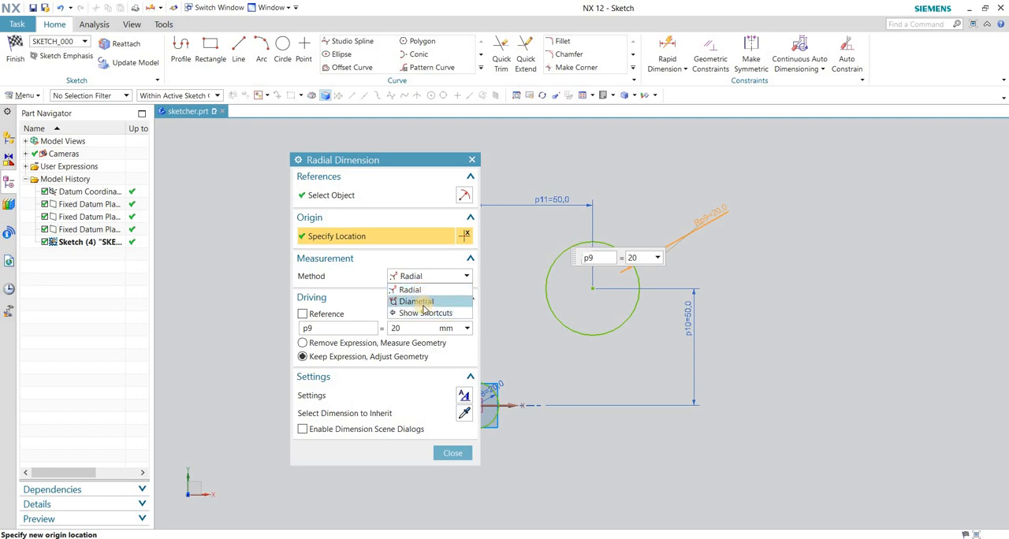
{"action": "left_click", "coordinate": [450, 453]}
{"action": "left_click", "coordinate": [450, 453]}
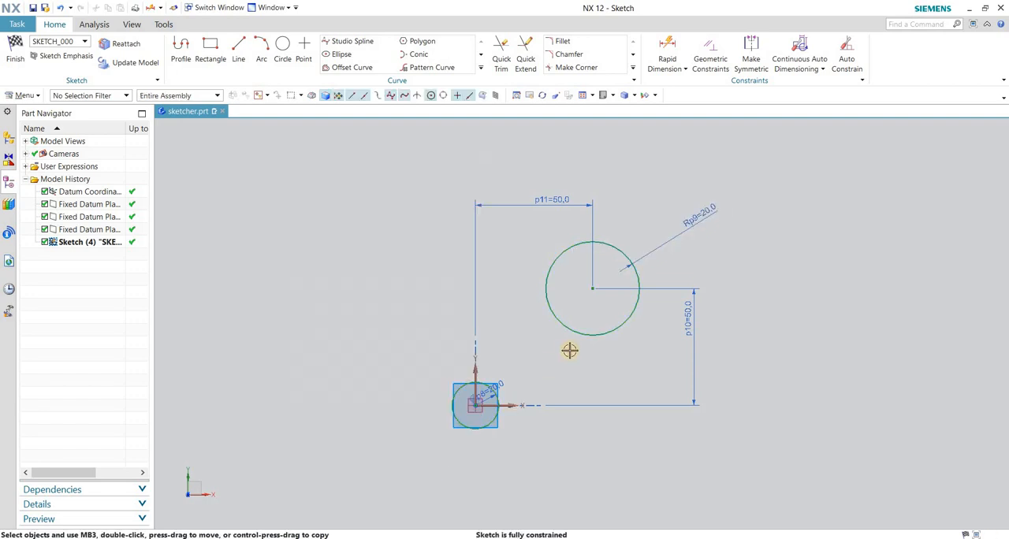
Draw a triangle from three connected lines beside the second circle, its horizontal base ending at about XC 177, YC 51.
{"action": "scroll", "coordinate": [548, 307], "scroll_direction": "up", "scroll_amount": 3}
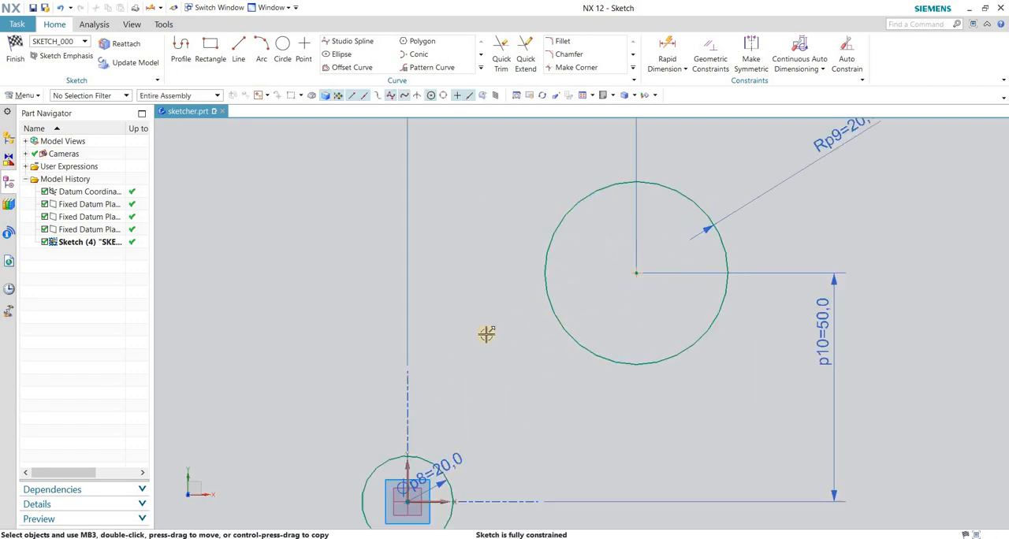
{"action": "scroll", "coordinate": [484, 331], "scroll_direction": "down", "scroll_amount": 3}
{"action": "scroll", "coordinate": [687, 293], "scroll_direction": "up", "scroll_amount": 3}
{"action": "scroll", "coordinate": [438, 375], "scroll_direction": "down", "scroll_amount": 4}
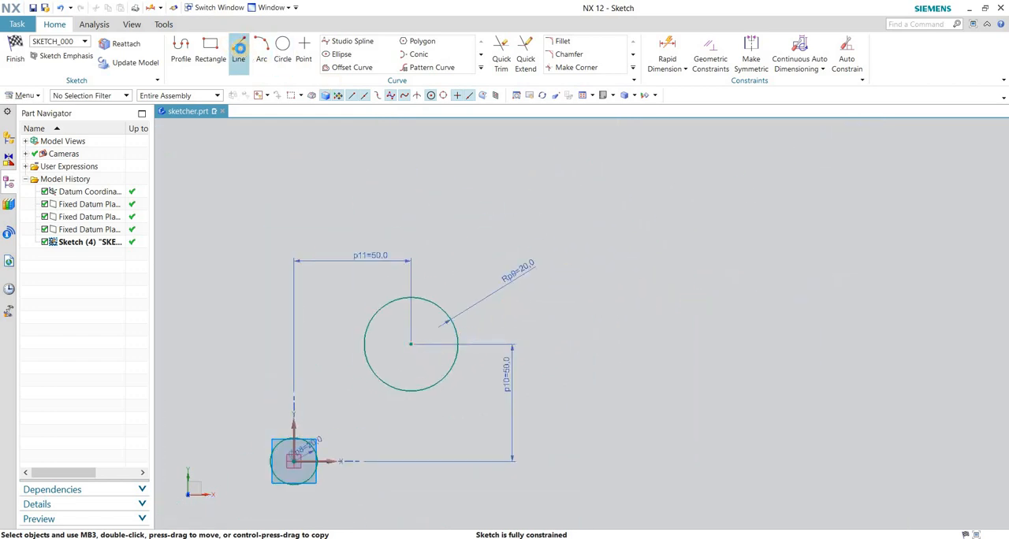
{"action": "left_click", "coordinate": [237, 49]}
{"action": "left_click", "coordinate": [640, 232]}
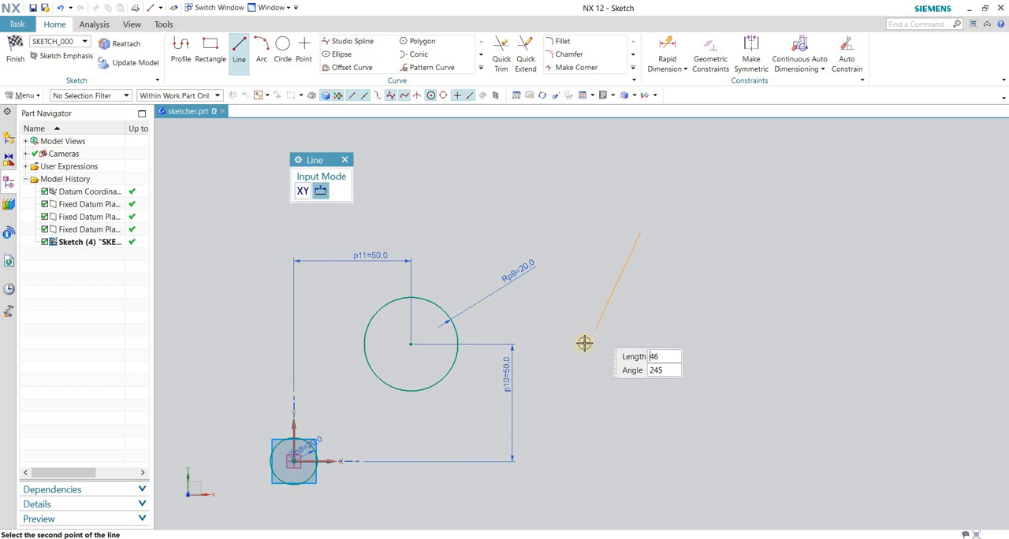
{"action": "left_click", "coordinate": [588, 337]}
{"action": "left_click", "coordinate": [583, 343]}
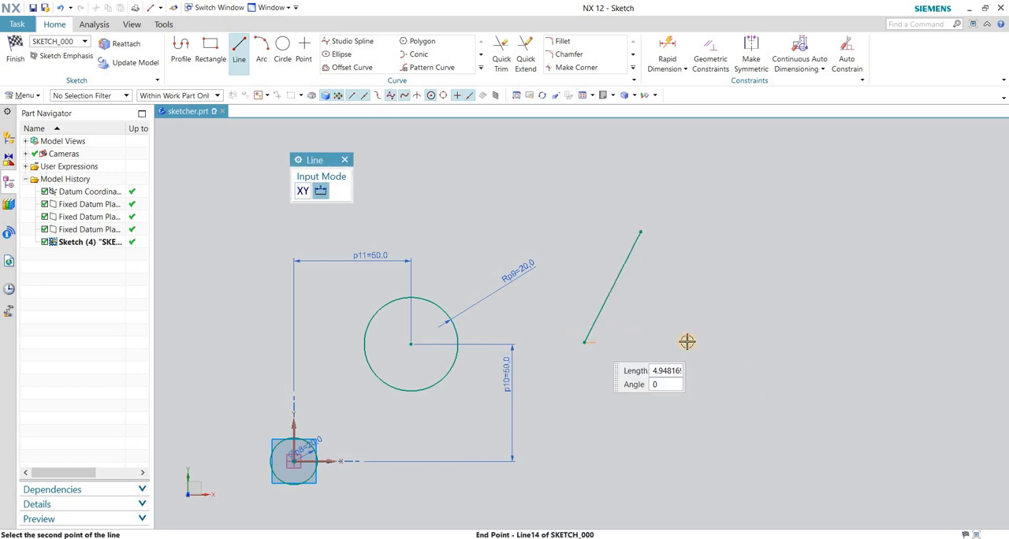
{"action": "left_click", "coordinate": [707, 341]}
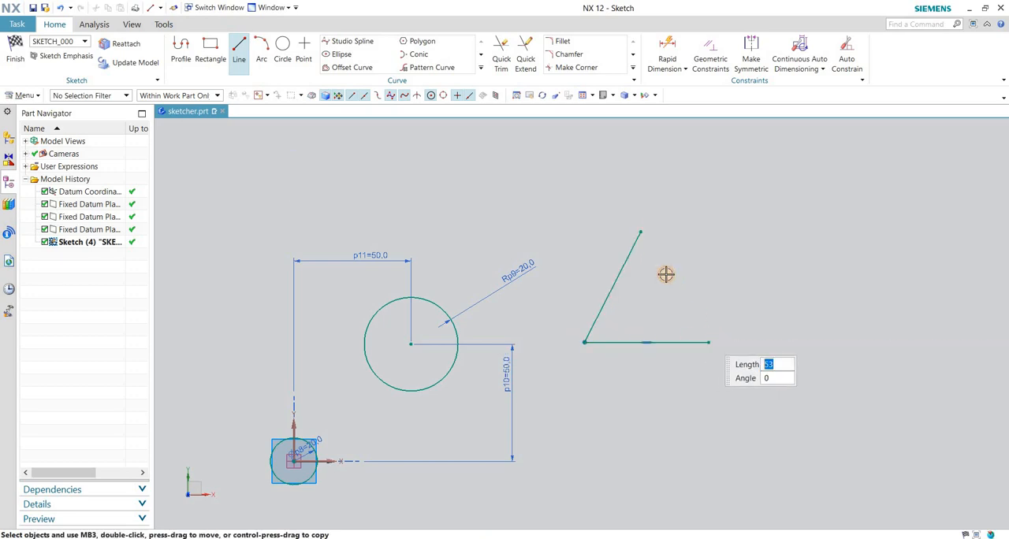
{"action": "left_click", "coordinate": [709, 342]}
{"action": "left_click", "coordinate": [640, 231]}
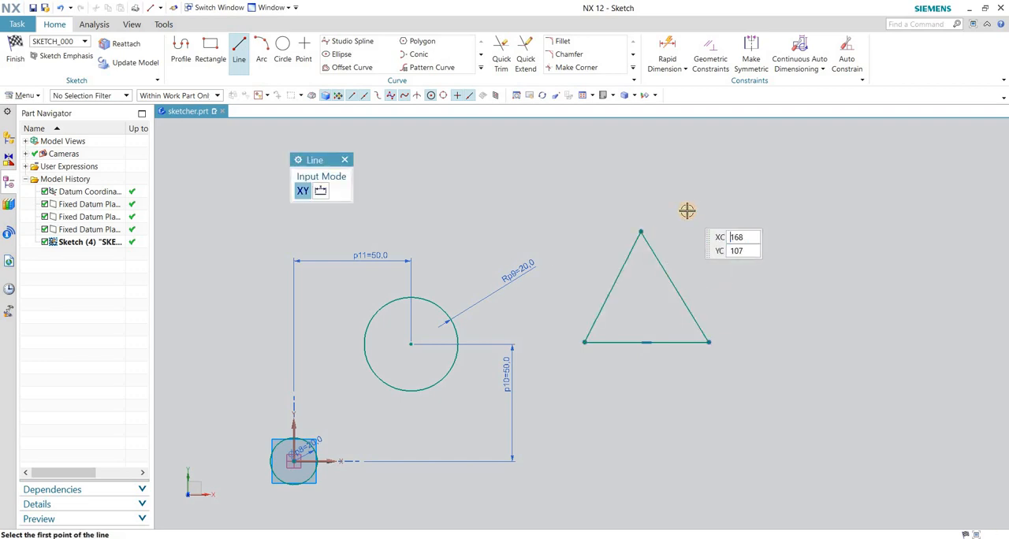
{"action": "key", "text": "Escape"}
Draw a circle by three points through the triangle's three corners.
{"action": "scroll", "coordinate": [556, 373], "scroll_direction": "down", "scroll_amount": 3}
{"action": "scroll", "coordinate": [680, 336], "scroll_direction": "up", "scroll_amount": 2}
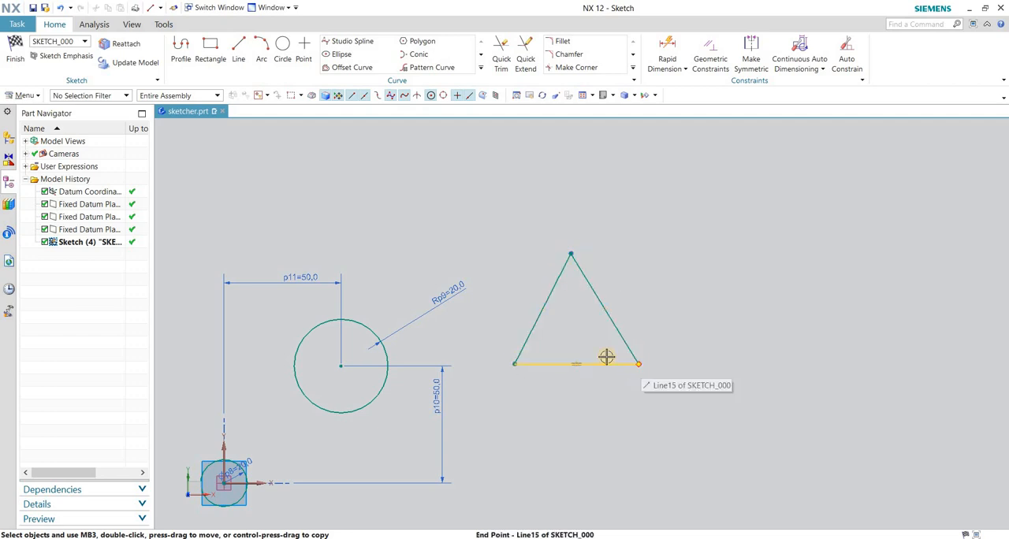
{"action": "scroll", "coordinate": [605, 356], "scroll_direction": "down", "scroll_amount": 1}
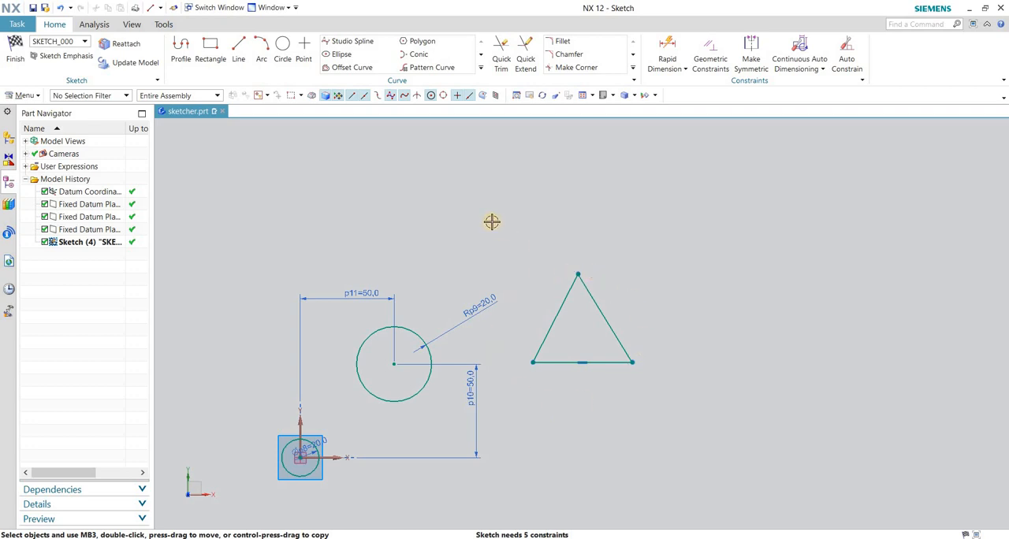
{"action": "key", "text": "o"}
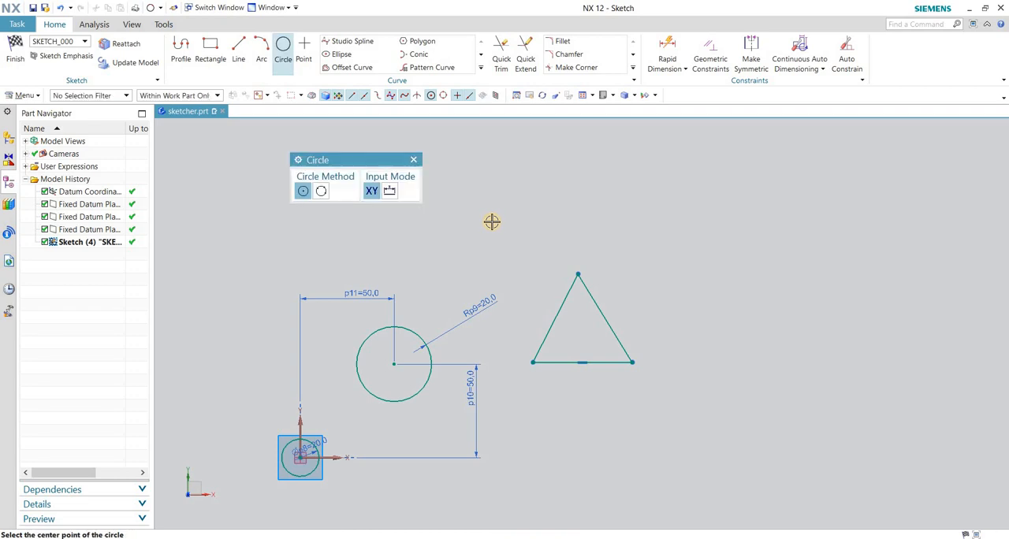
{"action": "left_click", "coordinate": [321, 191]}
{"action": "left_click", "coordinate": [578, 273]}
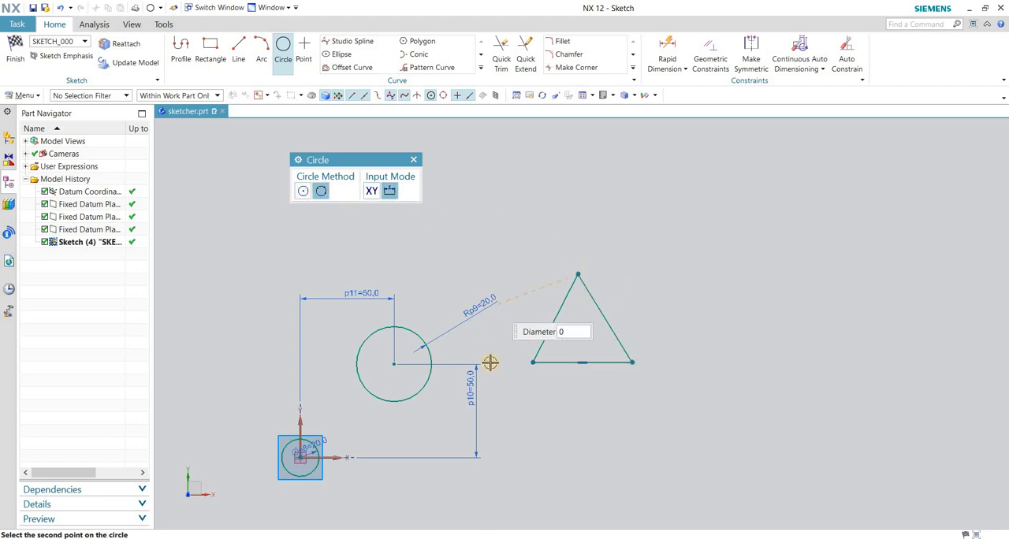
{"action": "left_click", "coordinate": [534, 362]}
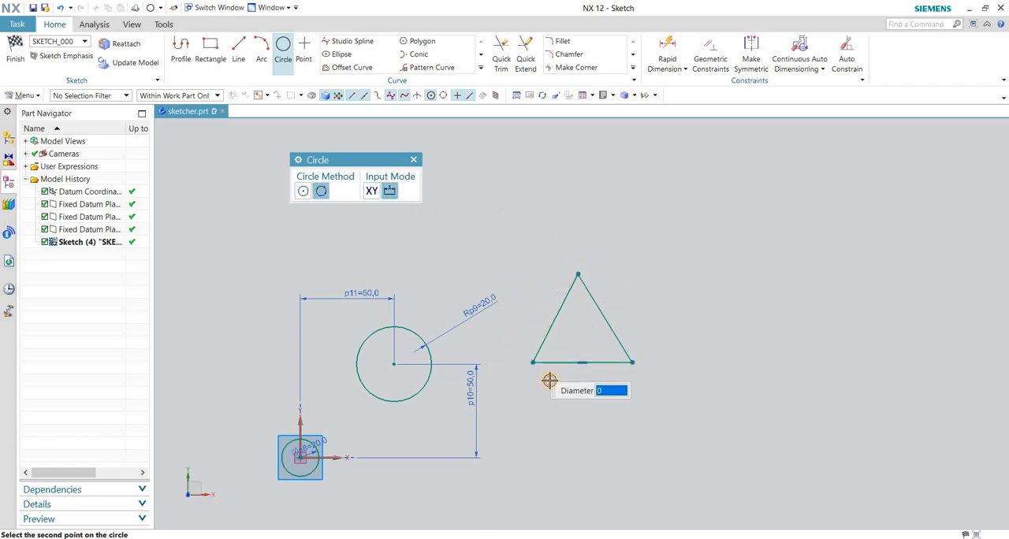
{"action": "left_click", "coordinate": [633, 362]}
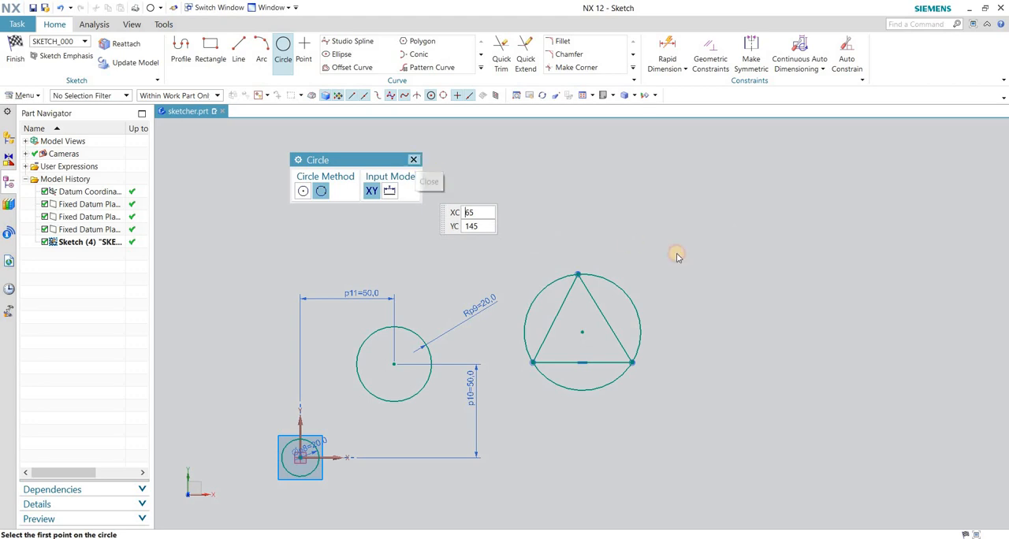
{"action": "key", "text": "Escape"}
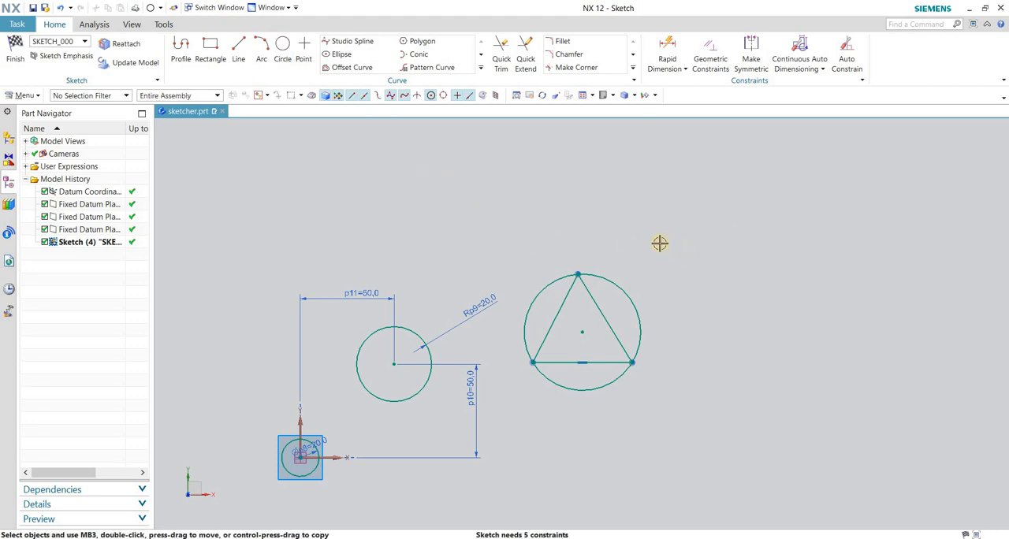
Undo the three-point circle and the three triangle lines it passes through.
{"action": "key", "text": "ctrl+z"}
{"action": "key", "text": "ctrl+z"}
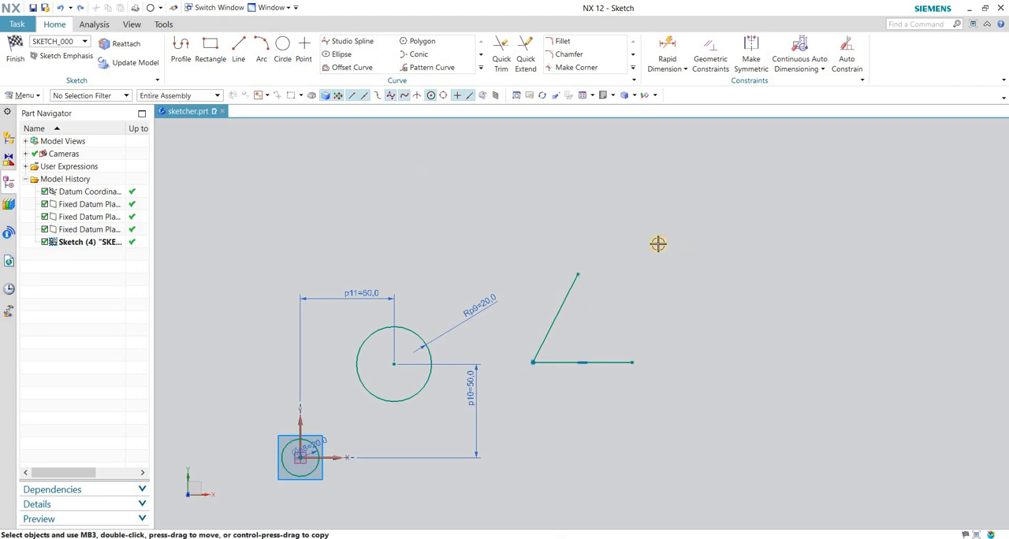
{"action": "key", "text": "ctrl+z"}
Undo the second circle's position and radius dimensions, and the creation of the circle itself.
{"action": "key", "text": "ctrl+z"}
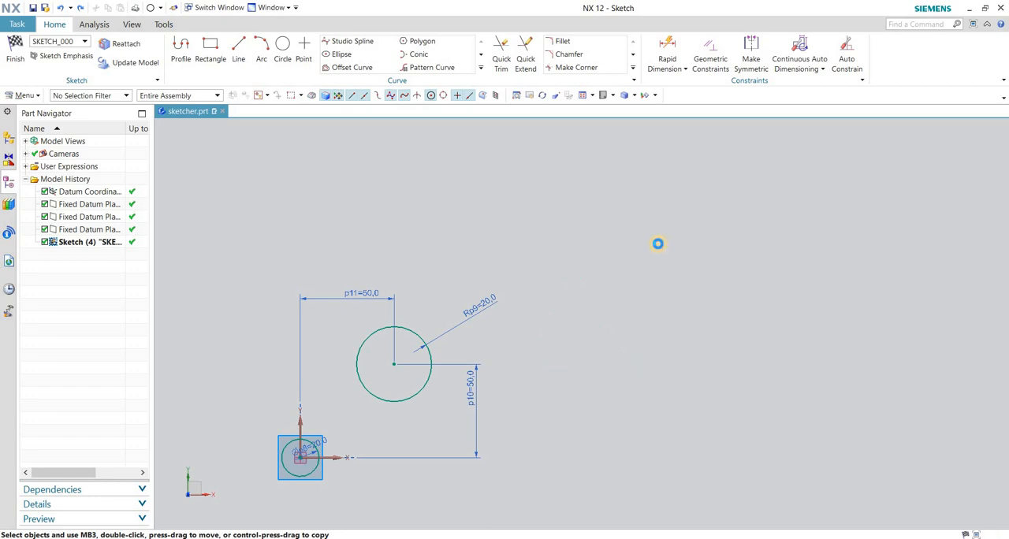
{"action": "key", "text": "ctrl+z"}
{"action": "key", "text": "ctrl+z"}
{"action": "key", "text": "ctrl+z"}
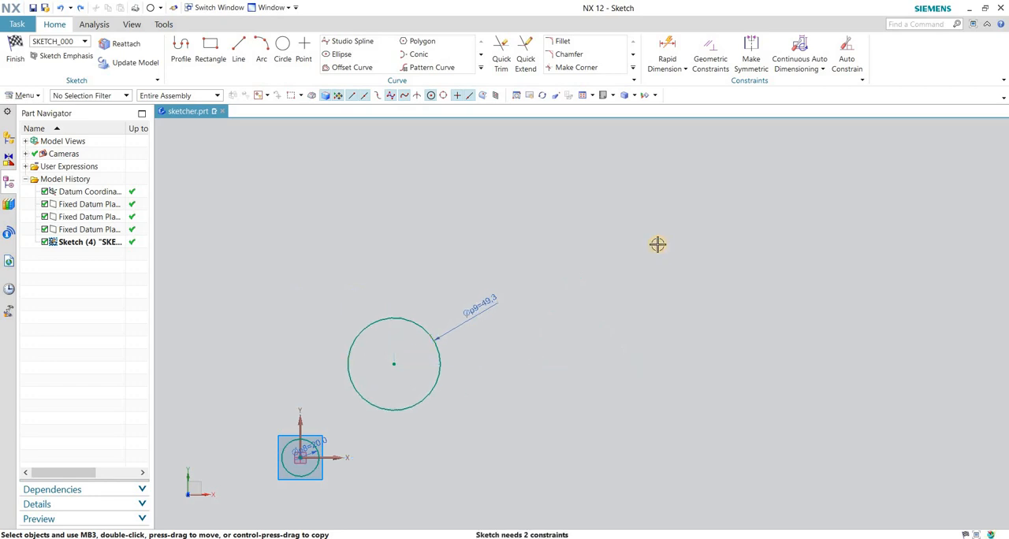
{"action": "key", "text": "ctrl+z"}
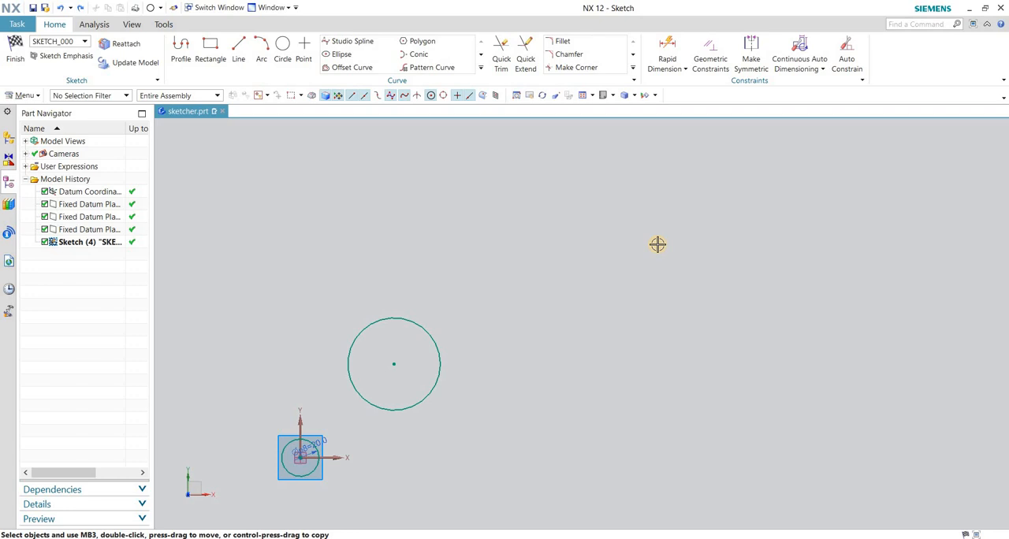
{"action": "key", "text": "ctrl+z"}
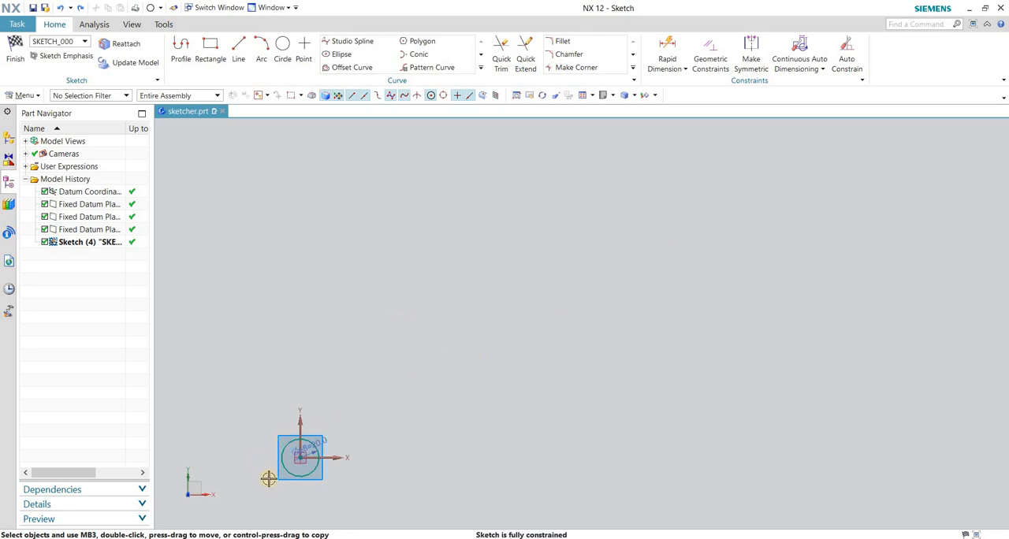
Undo the diameter edits and the creation of the circle at the origin, clearing the sketch of curves.
{"action": "scroll", "coordinate": [284, 469], "scroll_direction": "up", "scroll_amount": 8}
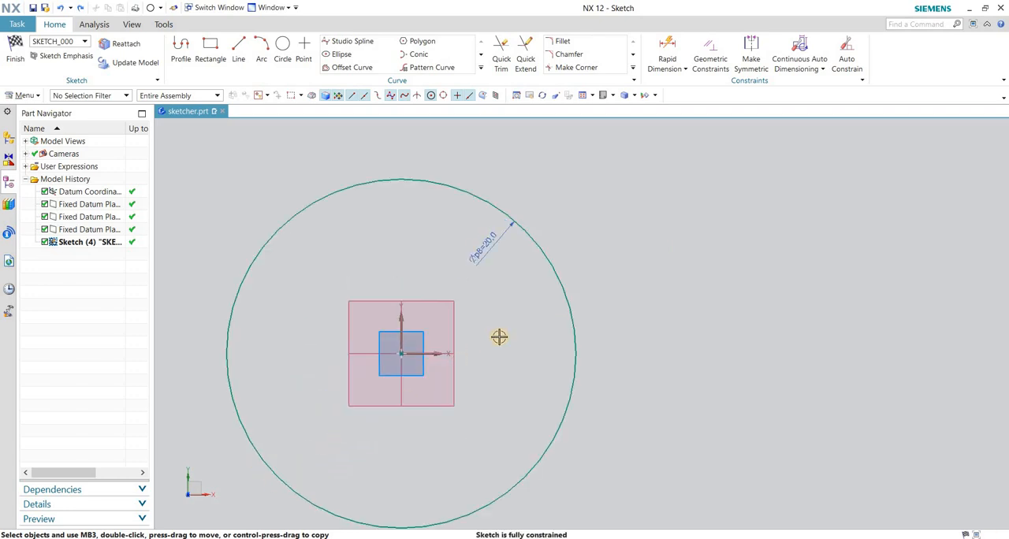
{"action": "scroll", "coordinate": [498, 336], "scroll_direction": "down", "scroll_amount": 1}
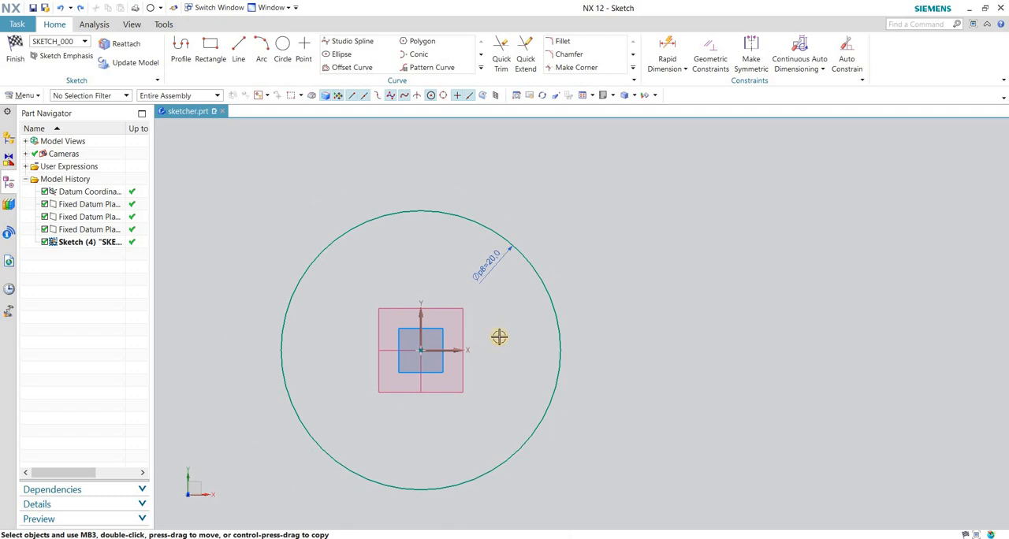
{"action": "key", "text": "ctrl+z"}
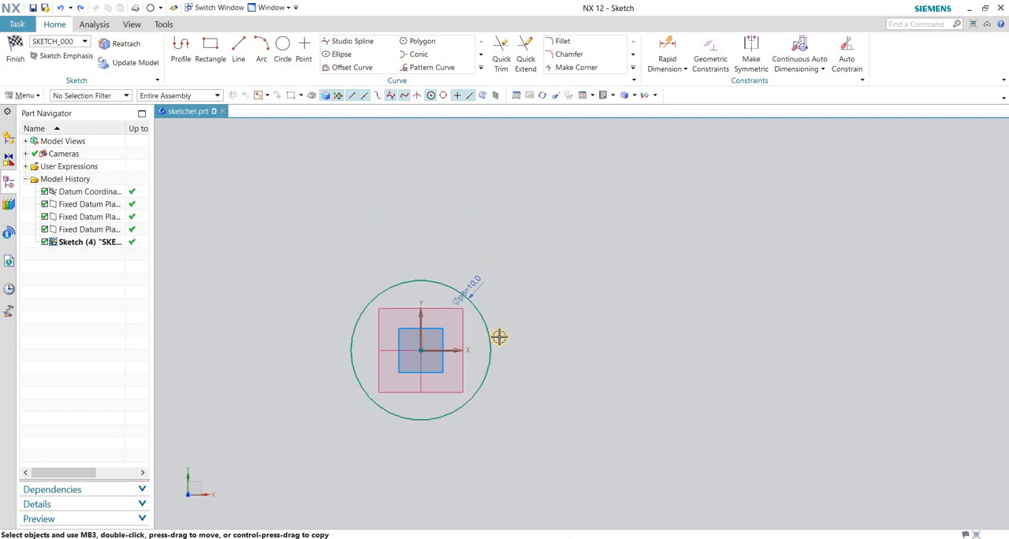
{"action": "key", "text": "ctrl+z"}
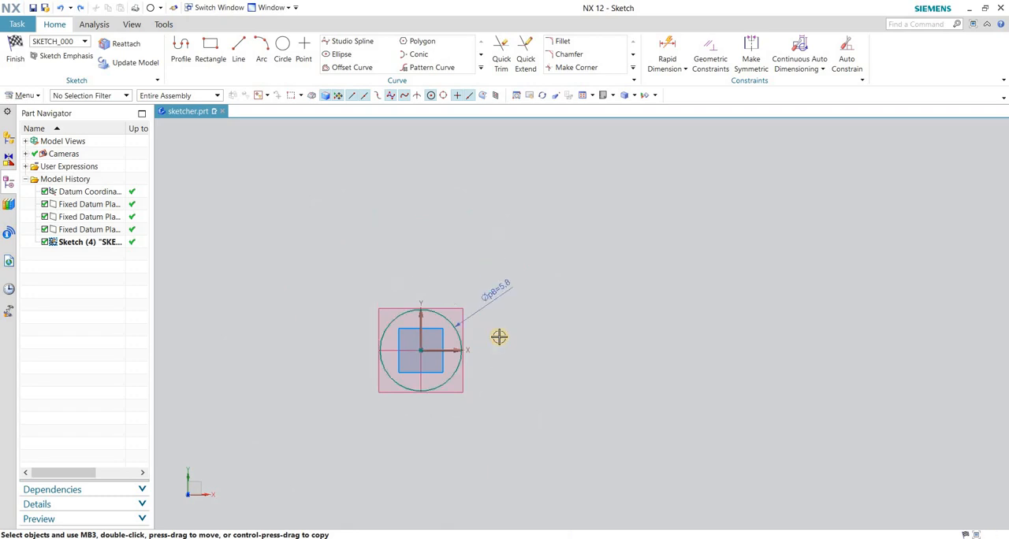
{"action": "key", "text": "ctrl+z"}
{"action": "key", "text": "ctrl+z"}
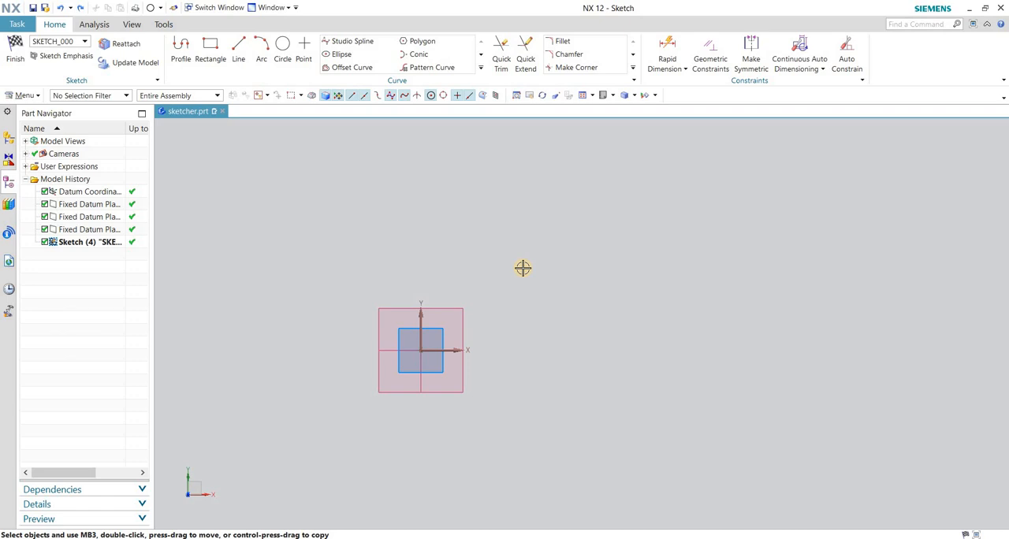
{"action": "key", "text": "a"}
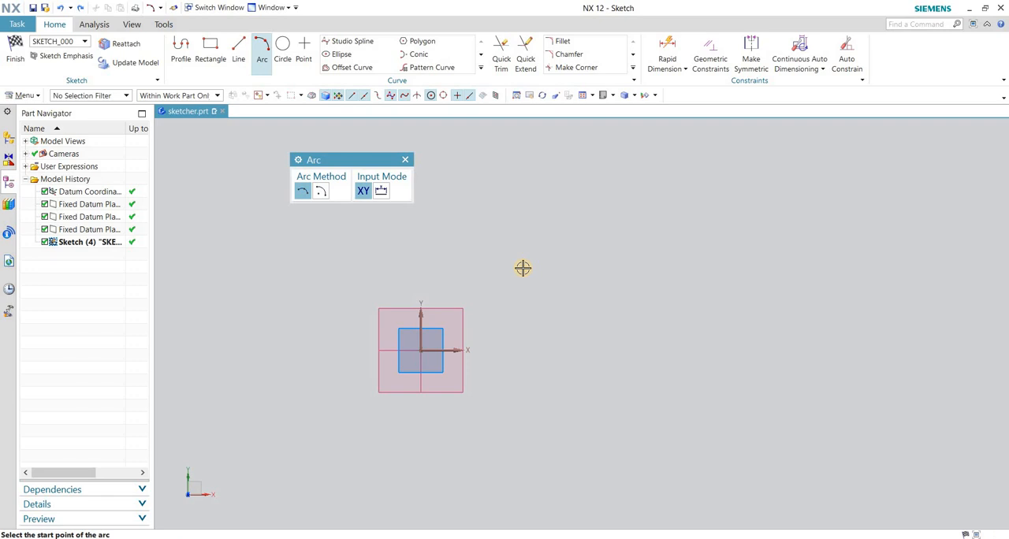
{"action": "left_click", "coordinate": [406, 159]}
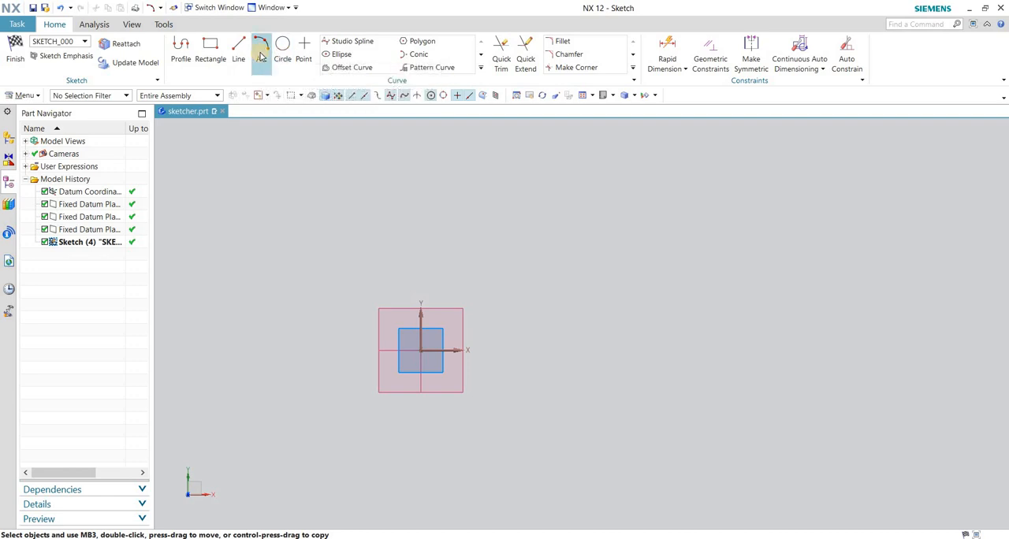
{"action": "left_click", "coordinate": [210, 50]}
{"action": "left_click", "coordinate": [259, 52]}
{"action": "left_click", "coordinate": [210, 51]}
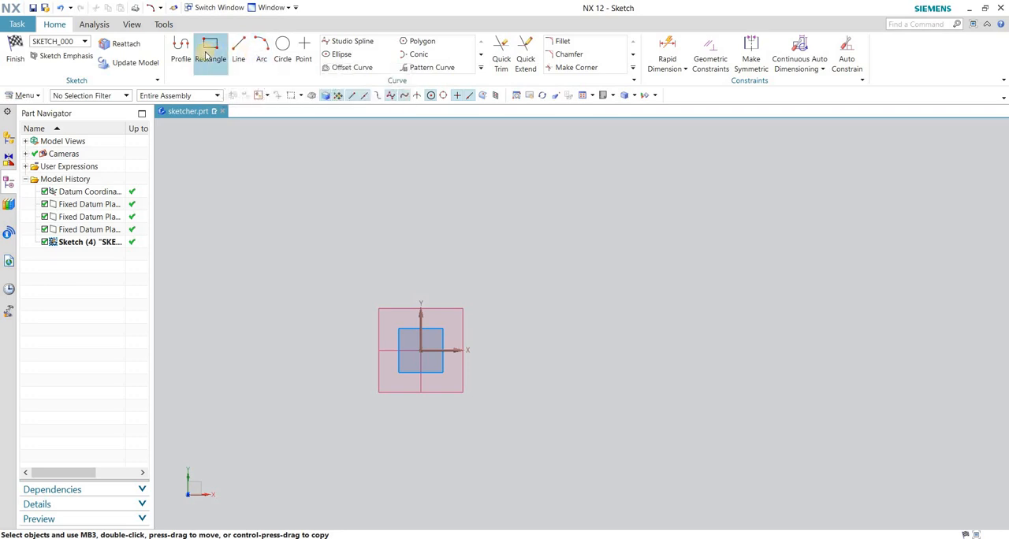
{"action": "left_click", "coordinate": [238, 52]}
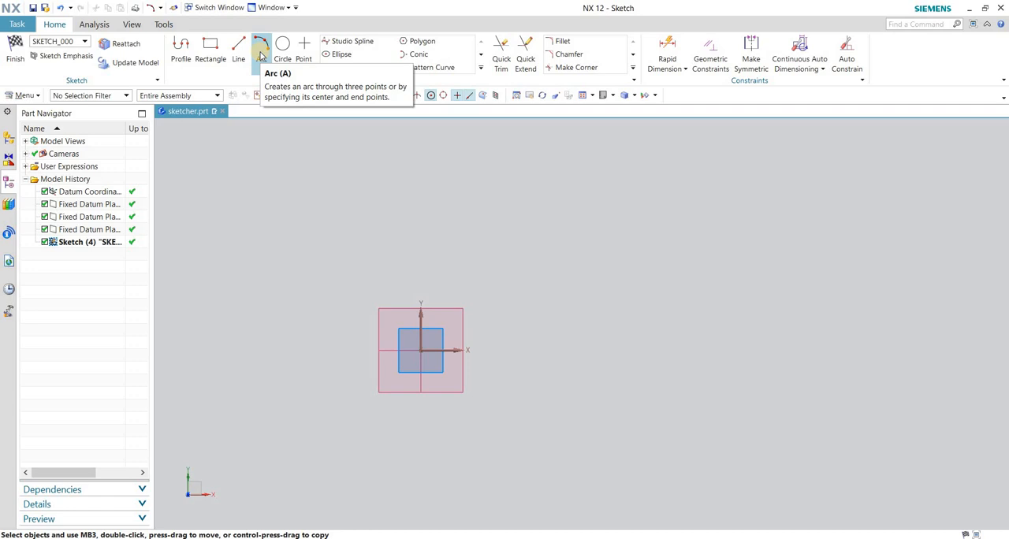
Draw a three-point arc above and right of the origin and reshape it by its curve and lower endpoint, to about 8.8 radius.
{"action": "left_click", "coordinate": [261, 56]}
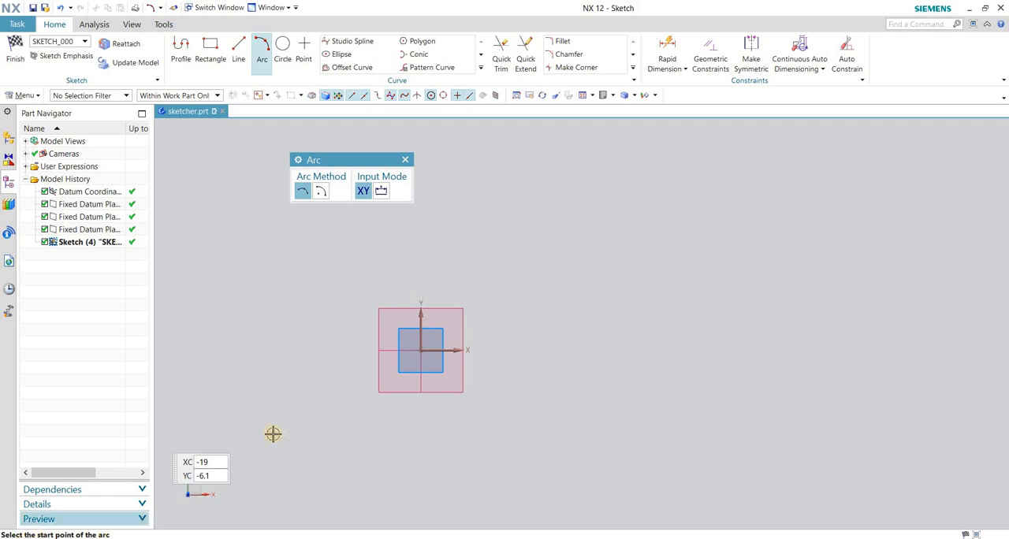
{"action": "left_click", "coordinate": [473, 182]}
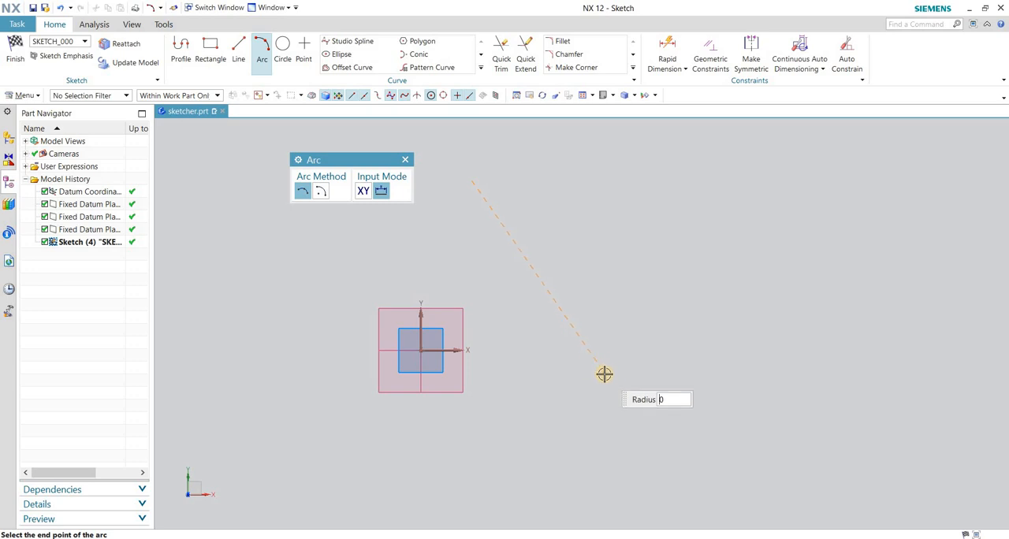
{"action": "left_click", "coordinate": [604, 373]}
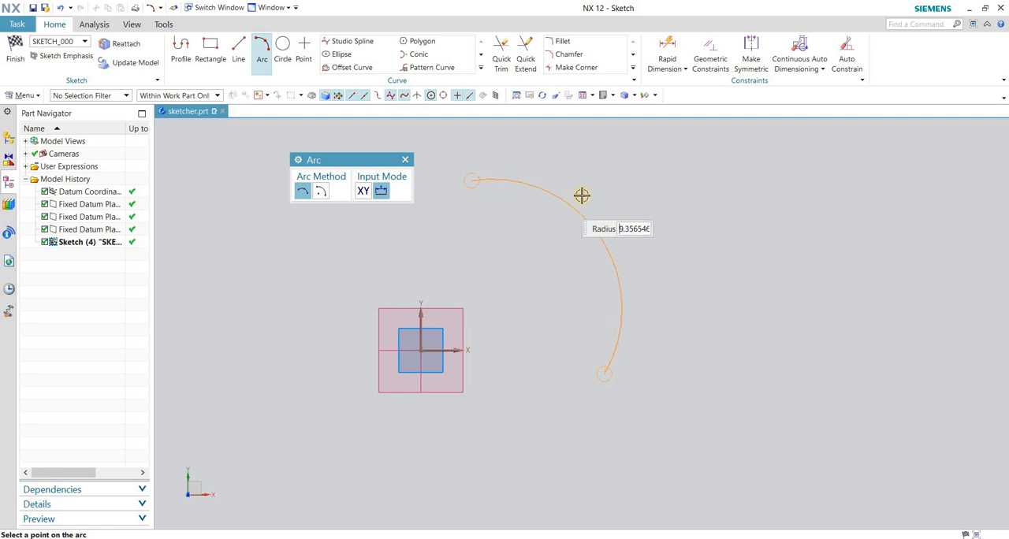
{"action": "left_click", "coordinate": [590, 189]}
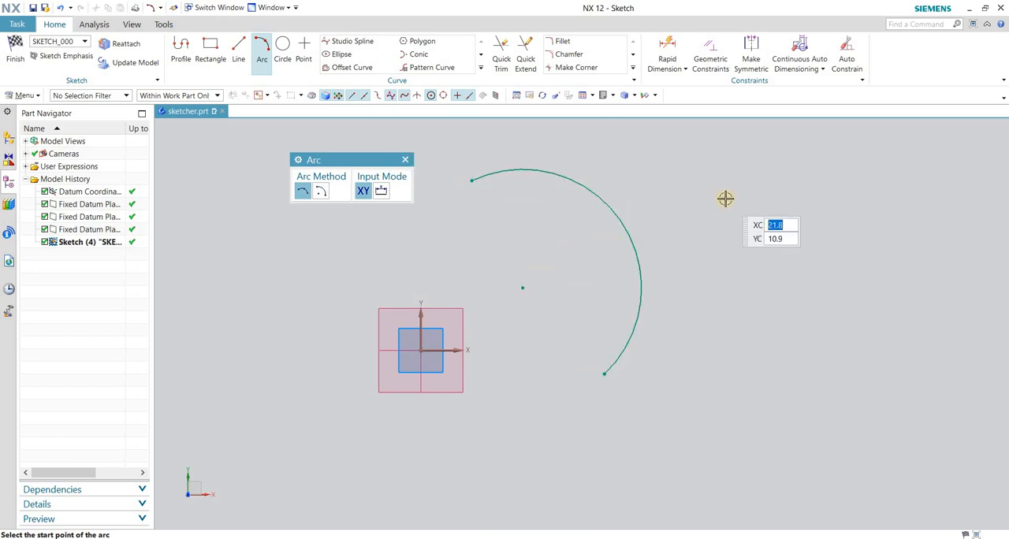
{"action": "key", "text": "Escape"}
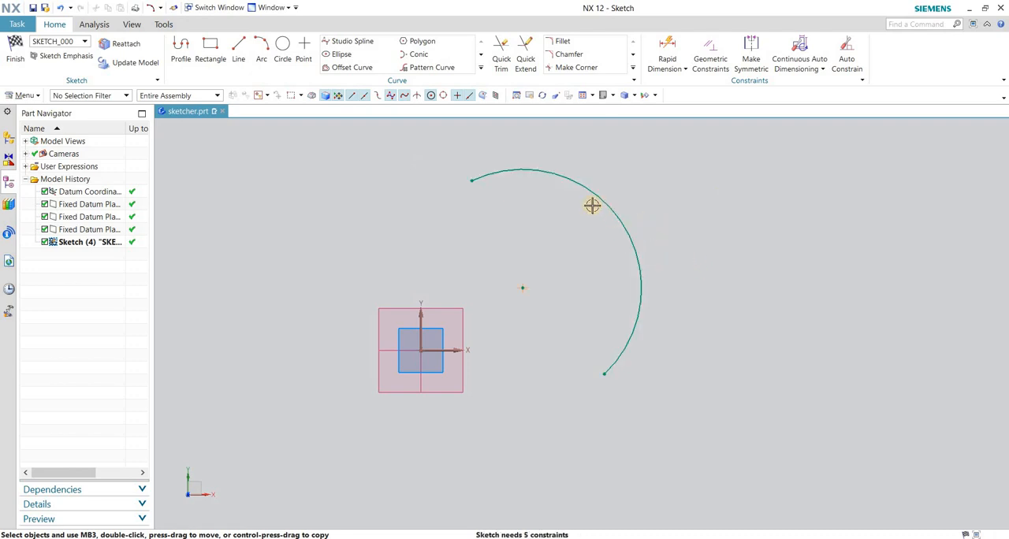
{"action": "left_click_drag", "start_coordinate": [601, 197], "coordinate": [622, 273]}
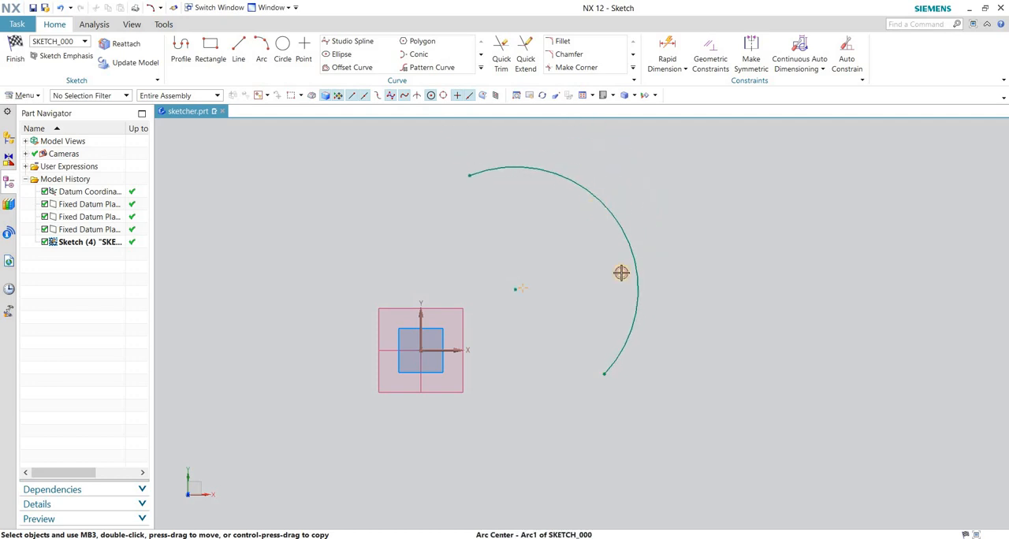
{"action": "left_click_drag", "start_coordinate": [605, 374], "coordinate": [601, 320]}
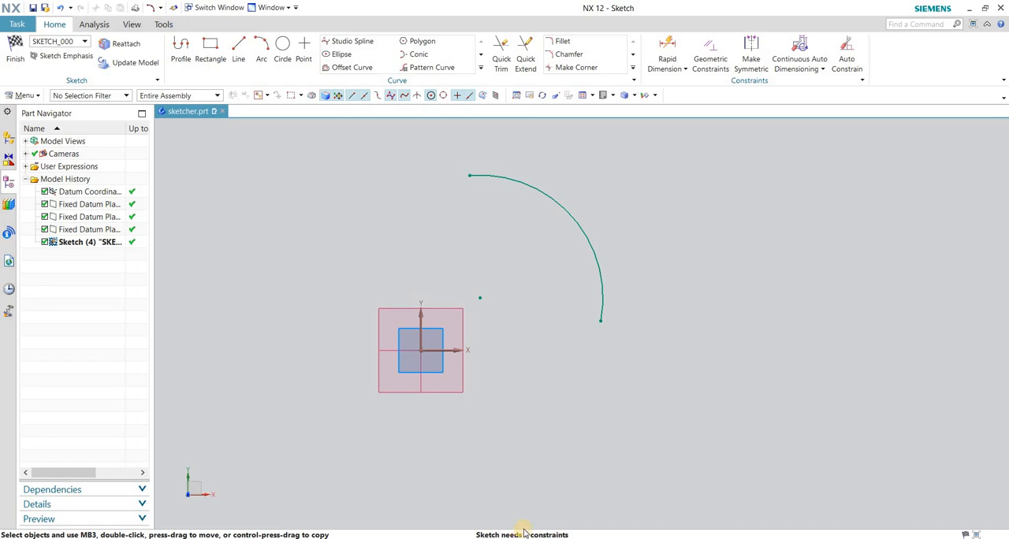
Add a Rapid Dimension for the arc's radius, using the Inferred method and placing it outside the curve.
{"action": "key", "text": "d"}
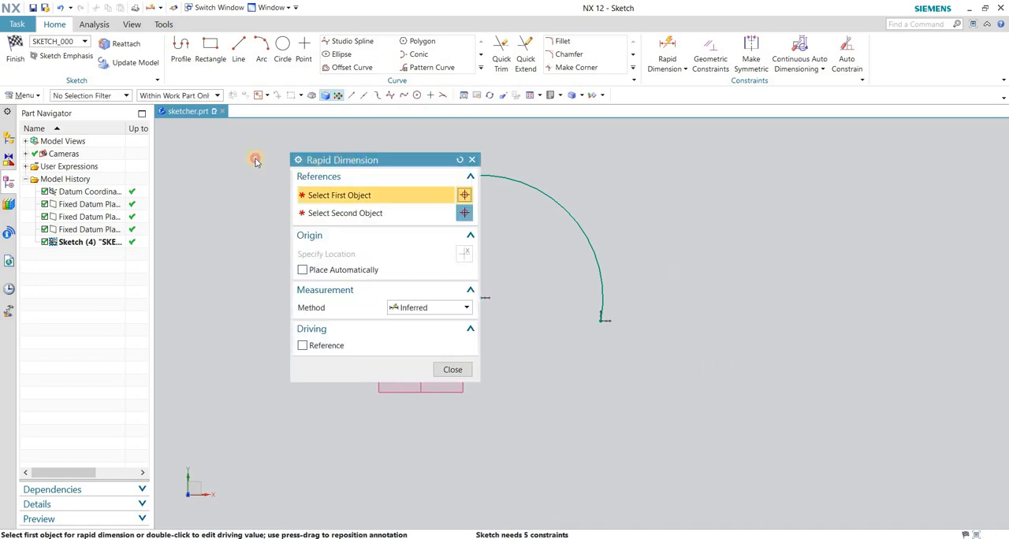
{"action": "left_click_drag", "start_coordinate": [392, 166], "coordinate": [235, 159]}
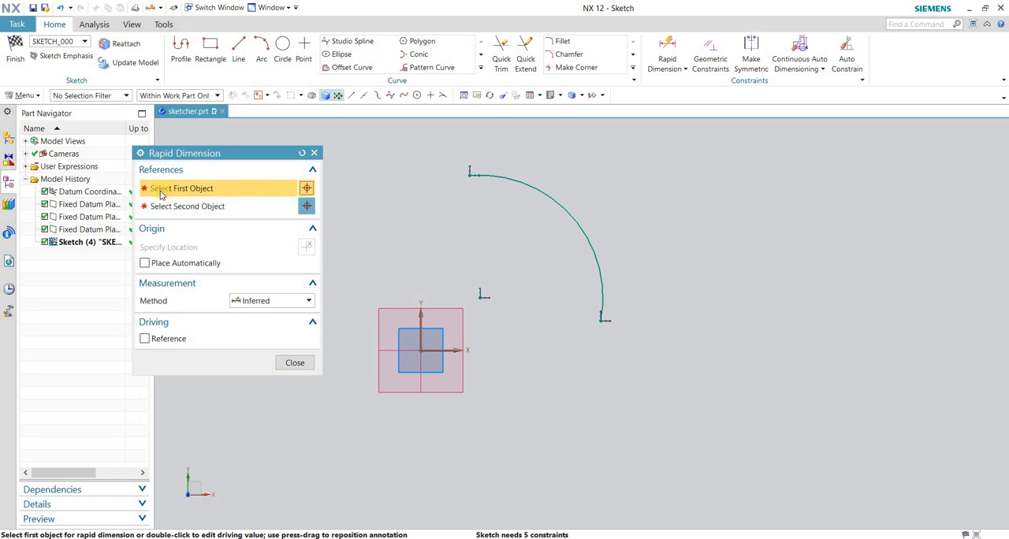
{"action": "left_click", "coordinate": [562, 199]}
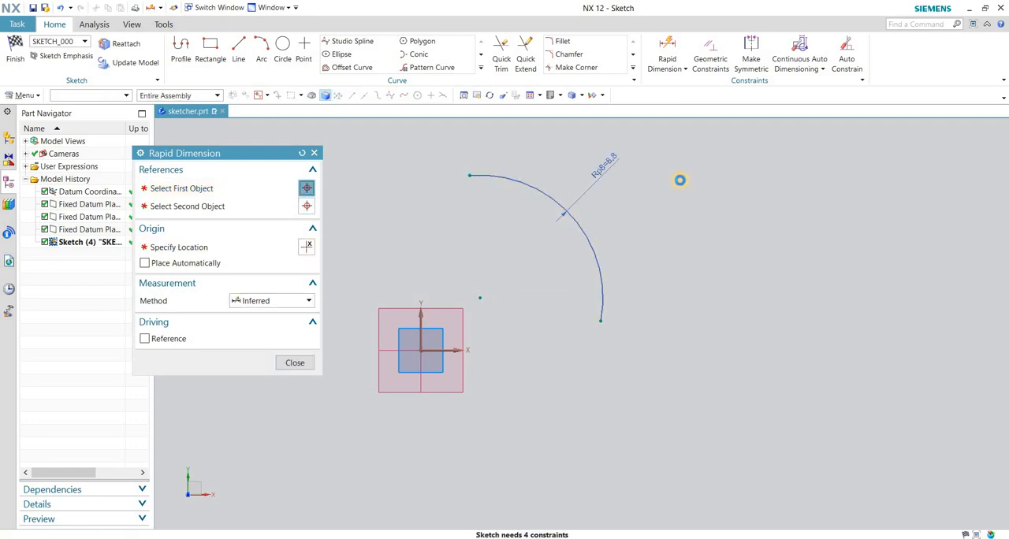
{"action": "left_click", "coordinate": [677, 176]}
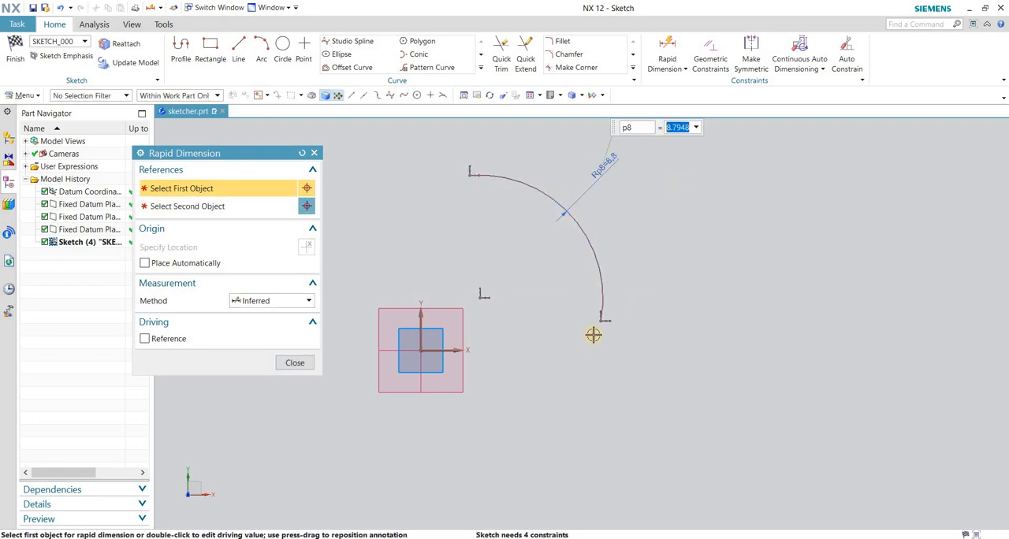
Dimension the arc's lower endpoint vertically from the sketch's horizontal axis and horizontally from its vertical axis.
{"action": "left_click", "coordinate": [451, 350]}
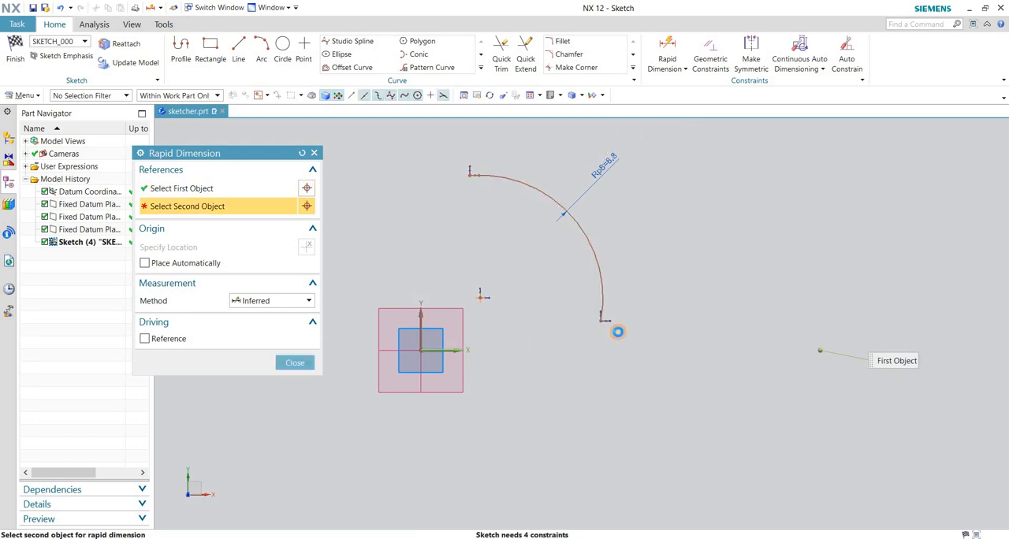
{"action": "left_click", "coordinate": [603, 321]}
{"action": "left_click", "coordinate": [656, 329]}
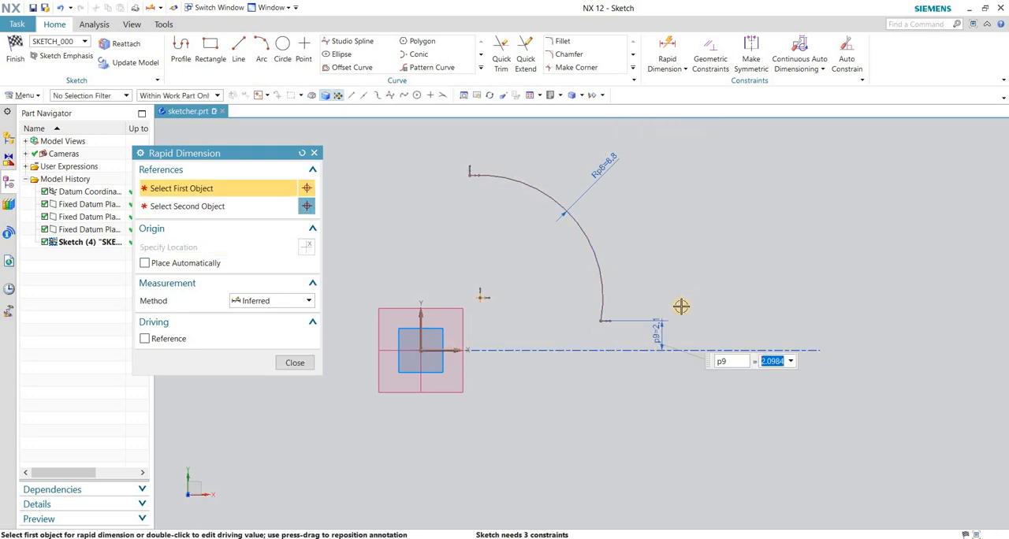
{"action": "left_click", "coordinate": [419, 318]}
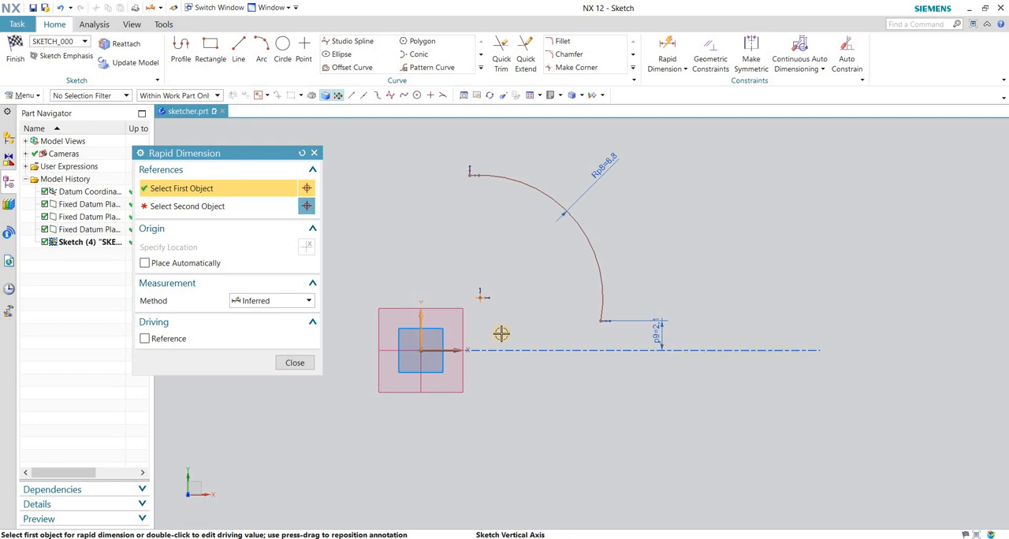
{"action": "left_click", "coordinate": [601, 320]}
{"action": "left_click", "coordinate": [554, 294]}
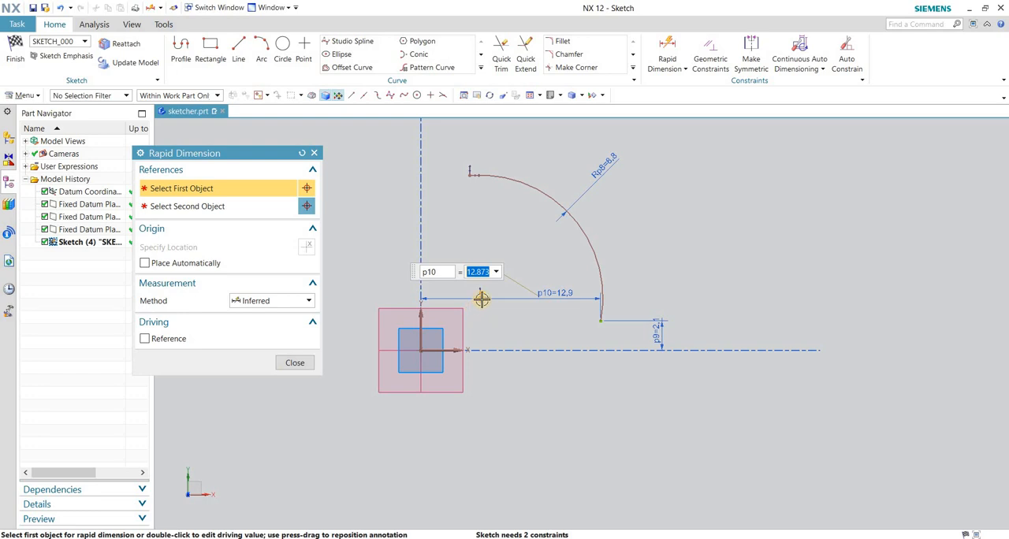
{"action": "left_click", "coordinate": [293, 361]}
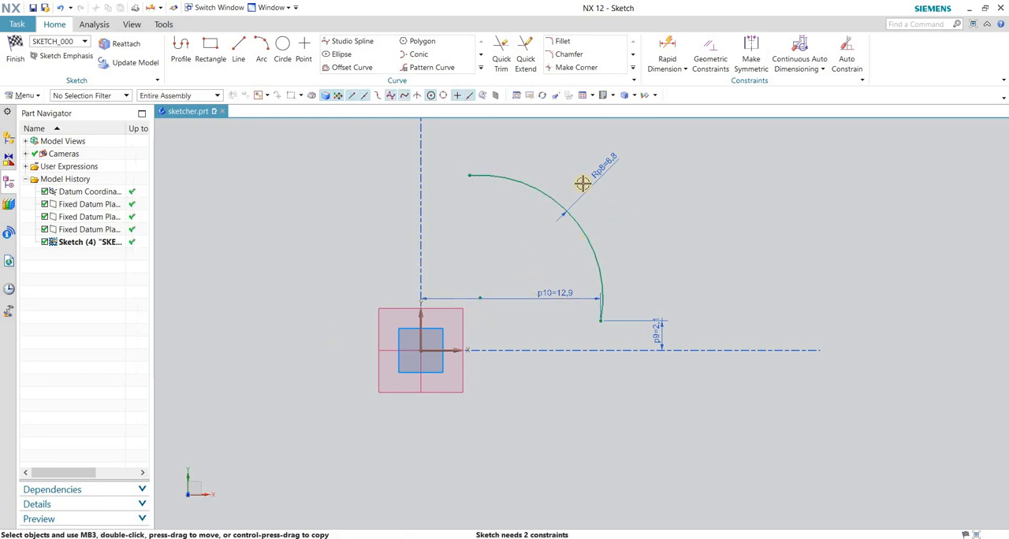
Shift the arc slightly upward and dimension the horizontal distance from the sketch's vertical axis to its center.
{"action": "mouse_move", "coordinate": [542, 176]}
{"action": "left_mouse_down"}
{"action": "mouse_move", "coordinate": [549, 164]}
{"action": "mouse_move", "coordinate": [522, 198]}
{"action": "mouse_move", "coordinate": [541, 163]}
{"action": "mouse_move", "coordinate": [513, 194]}
{"action": "mouse_move", "coordinate": [531, 173]}
{"action": "mouse_move", "coordinate": [513, 189]}
{"action": "mouse_move", "coordinate": [522, 167]}
{"action": "mouse_move", "coordinate": [497, 194]}
{"action": "mouse_move", "coordinate": [508, 167]}
{"action": "left_mouse_up"}
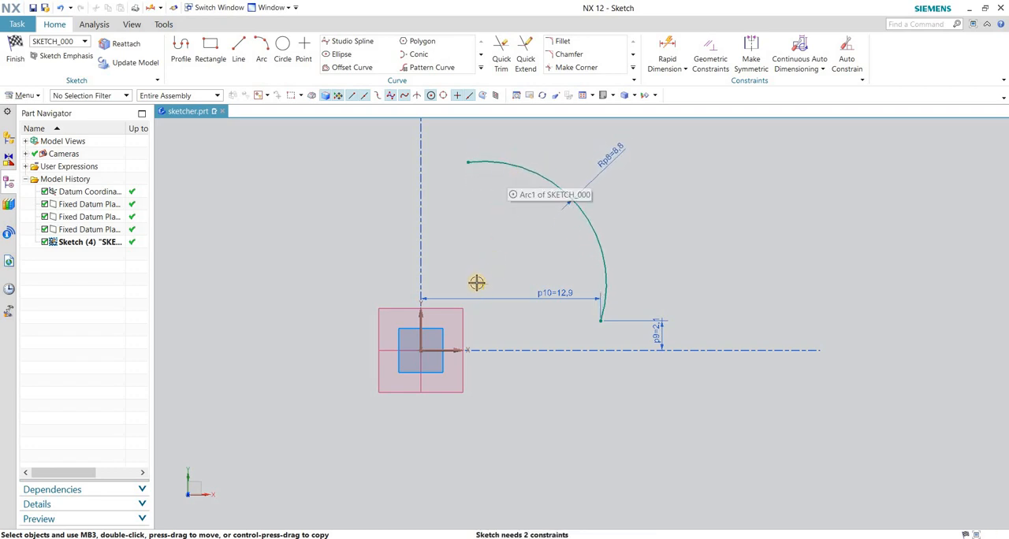
{"action": "left_click", "coordinate": [667, 59]}
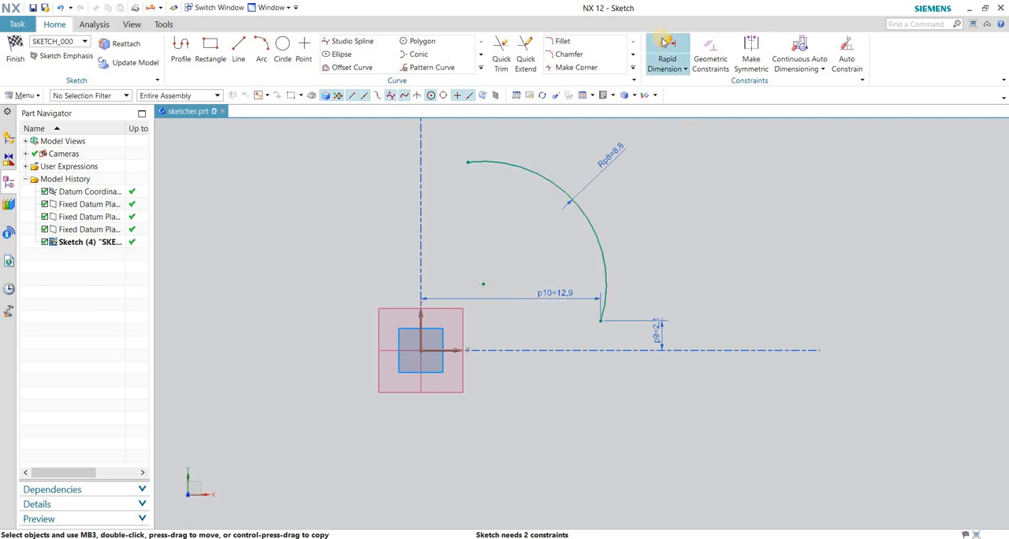
{"action": "left_click", "coordinate": [420, 315]}
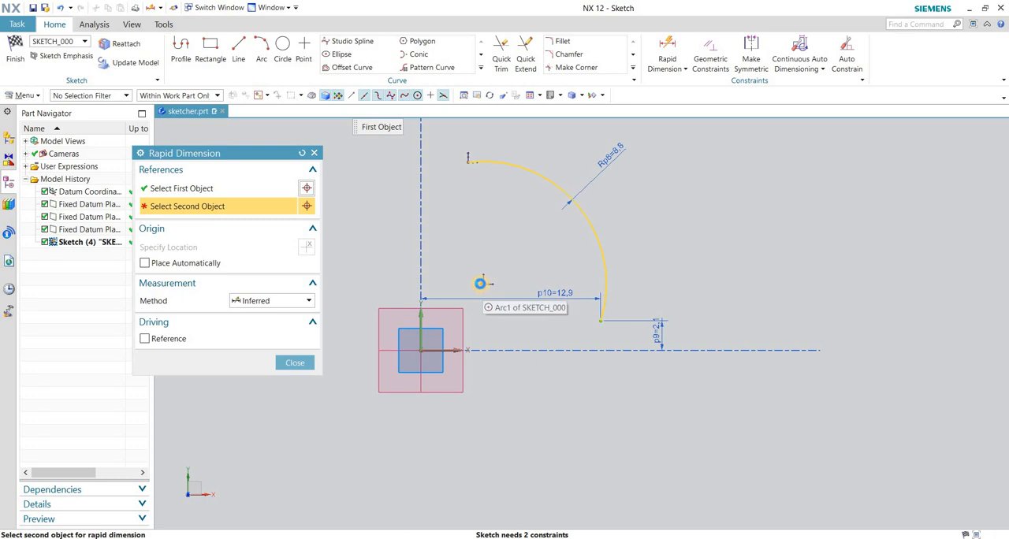
{"action": "left_click", "coordinate": [482, 283]}
{"action": "left_click", "coordinate": [460, 242]}
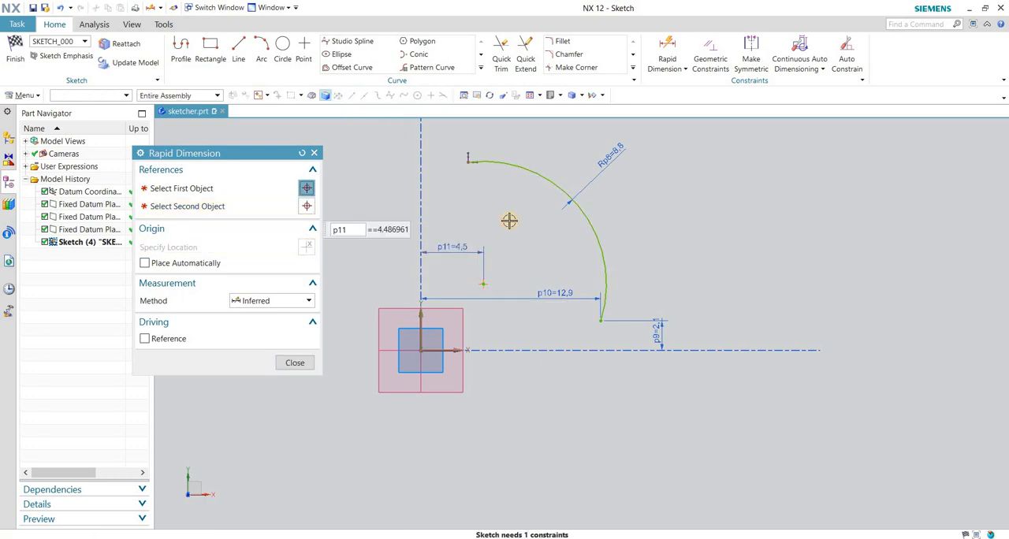
{"action": "left_click", "coordinate": [294, 362]}
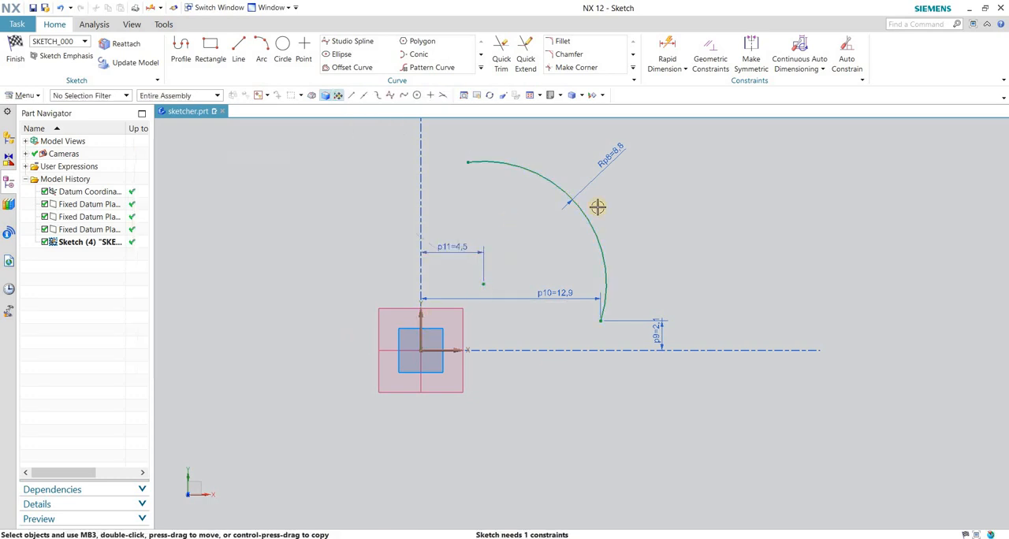
Try adding a Rapid Dimension for the vertical distance from the sketch's horizontal axis to the arc's center.
{"action": "left_click", "coordinate": [667, 49]}
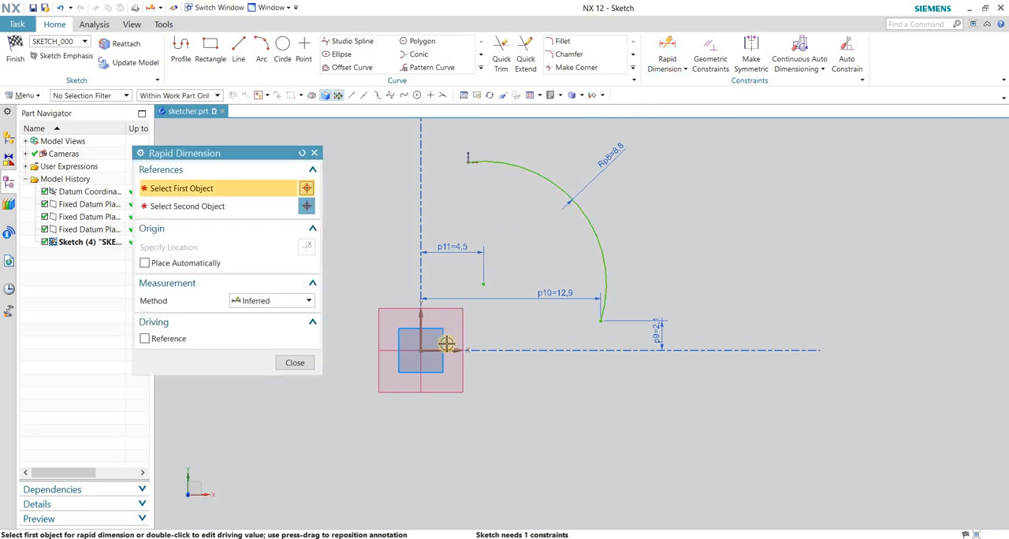
{"action": "left_click", "coordinate": [473, 339]}
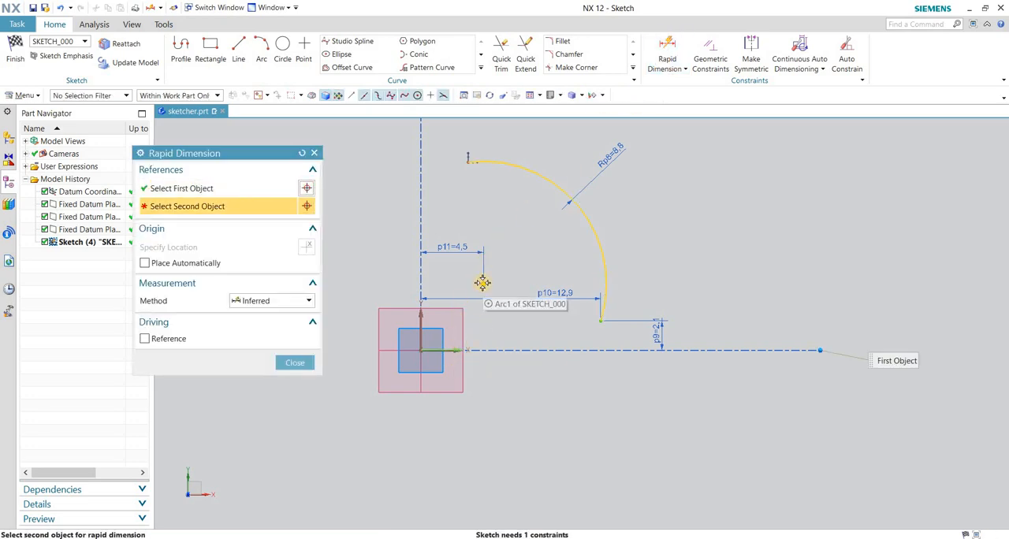
{"action": "left_click", "coordinate": [483, 286]}
{"action": "left_click", "coordinate": [508, 307]}
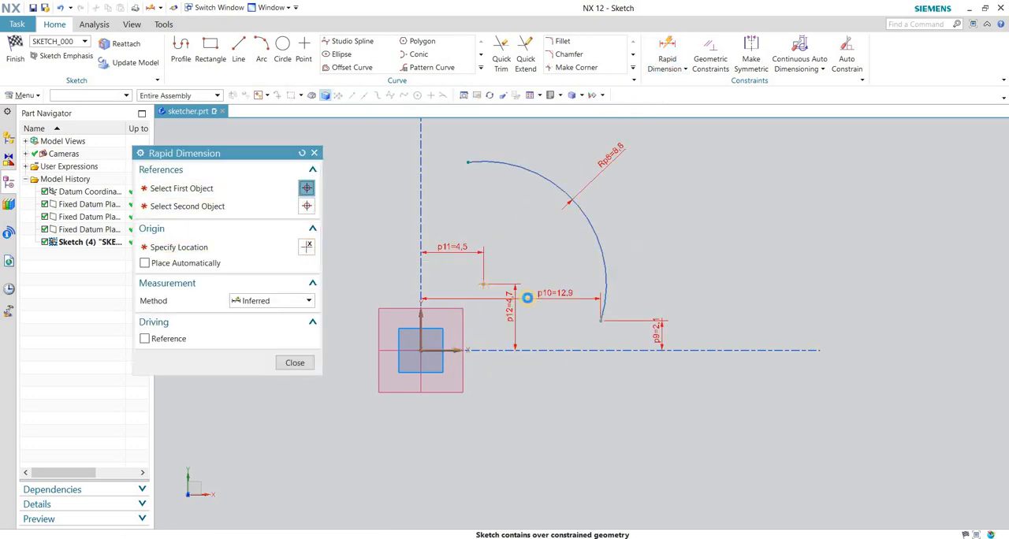
{"action": "left_click", "coordinate": [618, 350]}
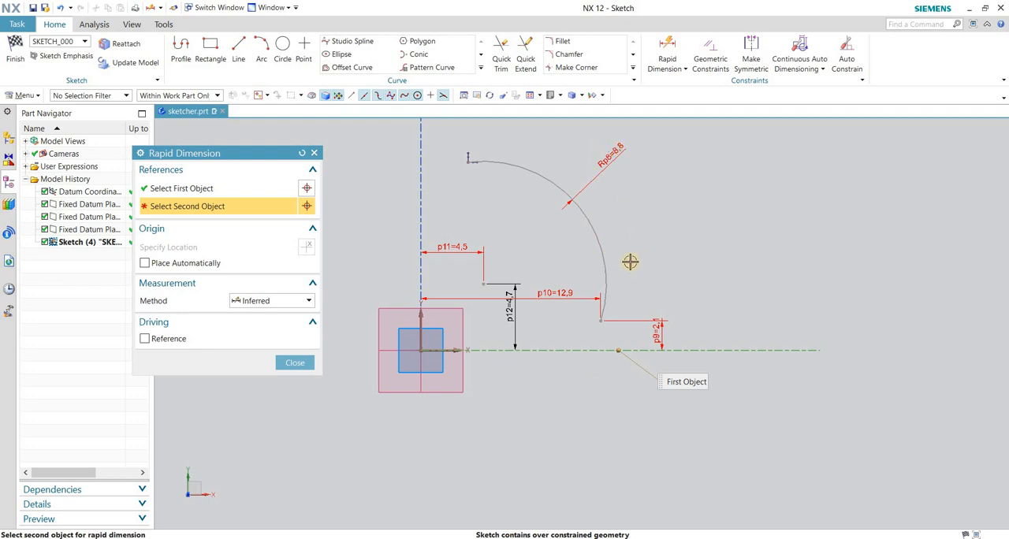
{"action": "left_click", "coordinate": [284, 363]}
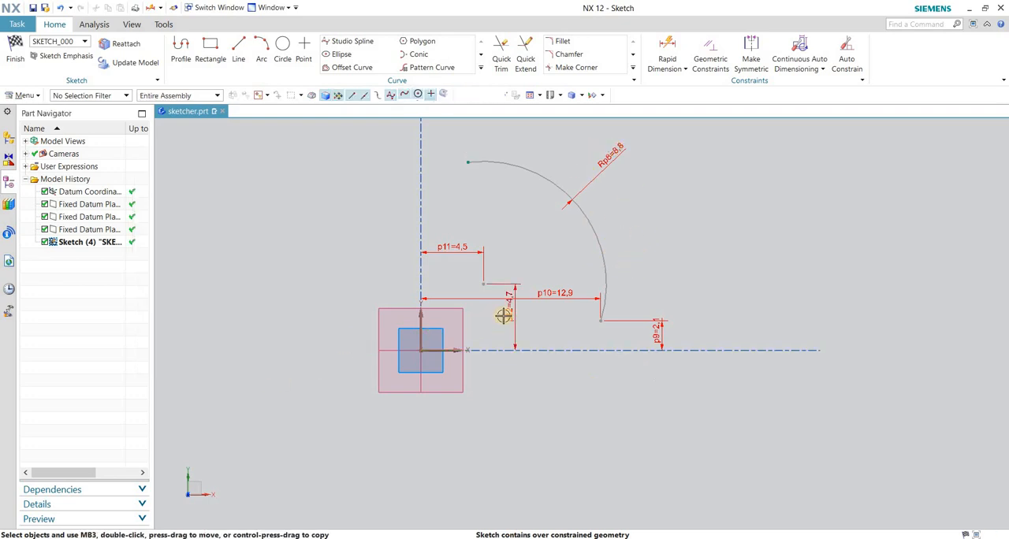
Delete the vertical dimension between the horizontal axis and the arc's center.
{"action": "left_click", "coordinate": [509, 314]}
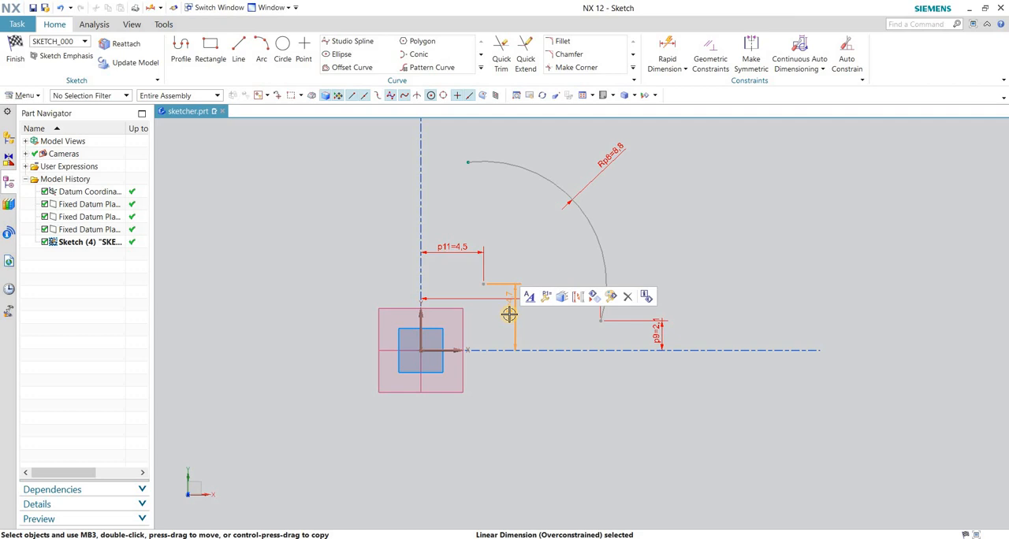
{"action": "key", "text": "Delete"}
{"action": "scroll", "coordinate": [471, 364], "scroll_direction": "down", "scroll_amount": 2}
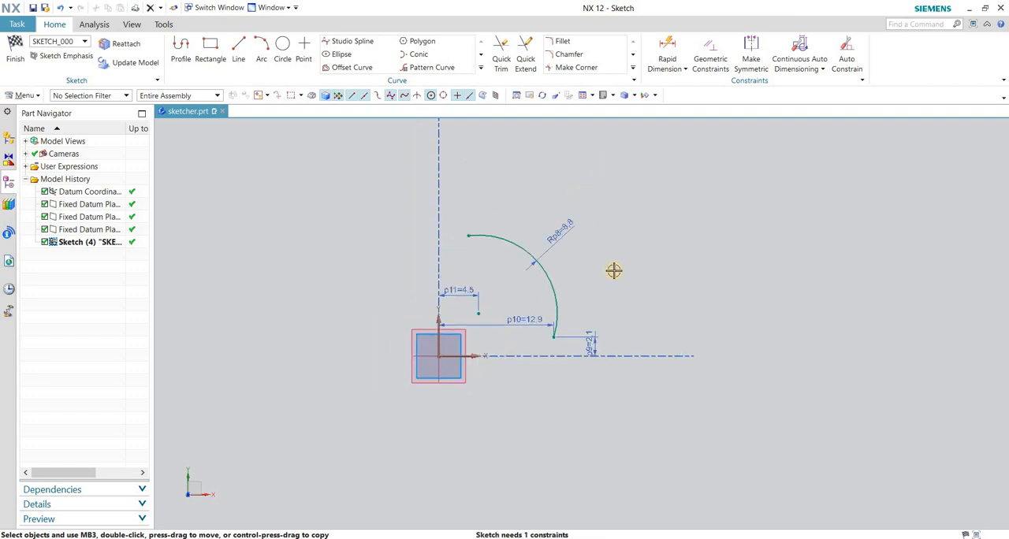
Test the arc's remaining freedom by sliding its upper endpoint along the curve.
{"action": "scroll", "coordinate": [614, 270], "scroll_direction": "up", "scroll_amount": 2}
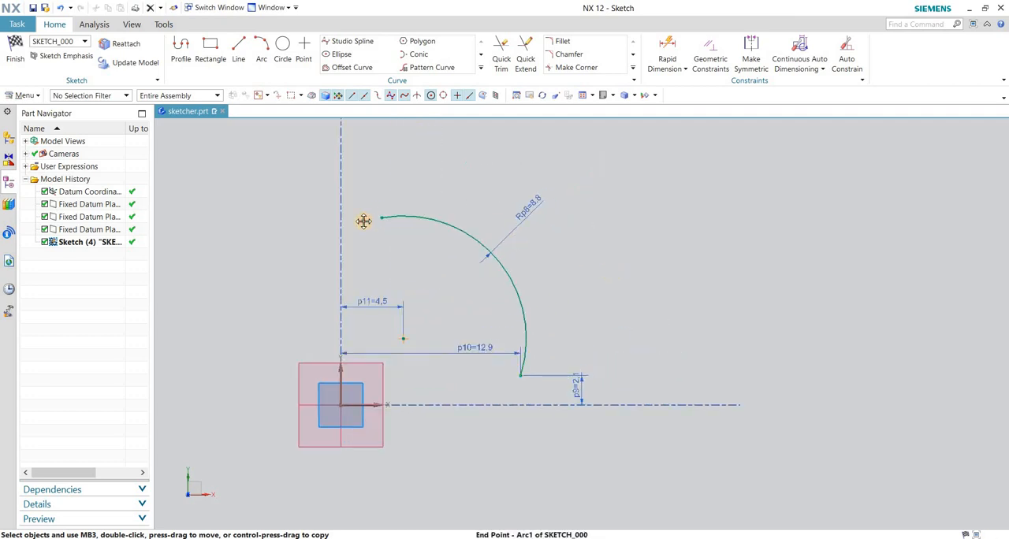
{"action": "mouse_move", "coordinate": [363, 221]}
{"action": "left_mouse_down"}
{"action": "mouse_move", "coordinate": [448, 236]}
{"action": "mouse_move", "coordinate": [378, 223]}
{"action": "mouse_move", "coordinate": [417, 219]}
{"action": "mouse_move", "coordinate": [367, 215]}
{"action": "left_mouse_up"}
{"action": "scroll", "coordinate": [450, 261], "scroll_direction": "up", "scroll_amount": 2}
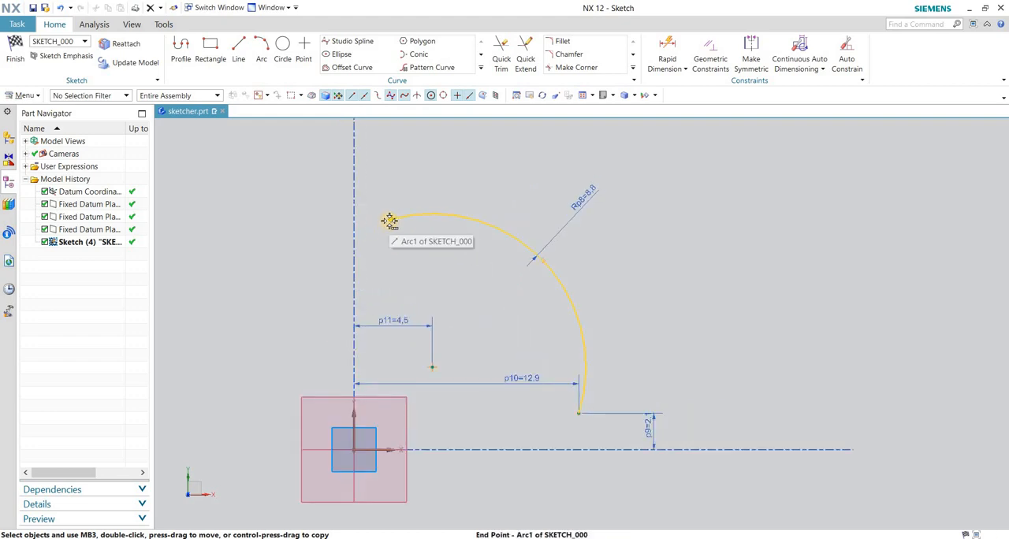
{"action": "mouse_move", "coordinate": [389, 220]}
{"action": "left_mouse_down"}
{"action": "mouse_move", "coordinate": [457, 226]}
{"action": "mouse_move", "coordinate": [423, 218]}
{"action": "mouse_move", "coordinate": [407, 229]}
{"action": "mouse_move", "coordinate": [403, 216]}
{"action": "left_mouse_up"}
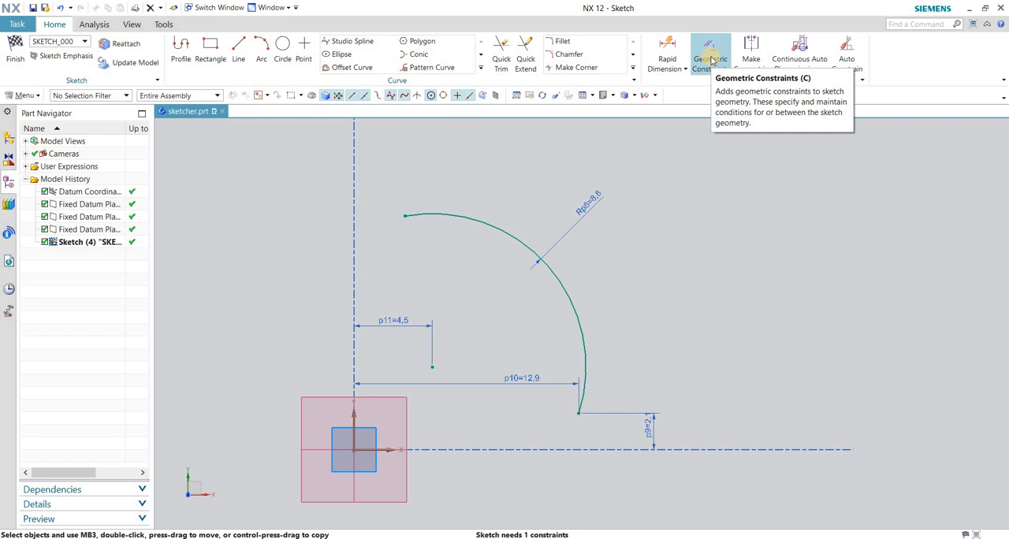
Try a Point on Curve constraint placing the arc's upper endpoint on the sketch's vertical axis, and undo it.
{"action": "left_click", "coordinate": [712, 60]}
{"action": "scroll", "coordinate": [763, 263], "scroll_direction": "down", "scroll_amount": 1}
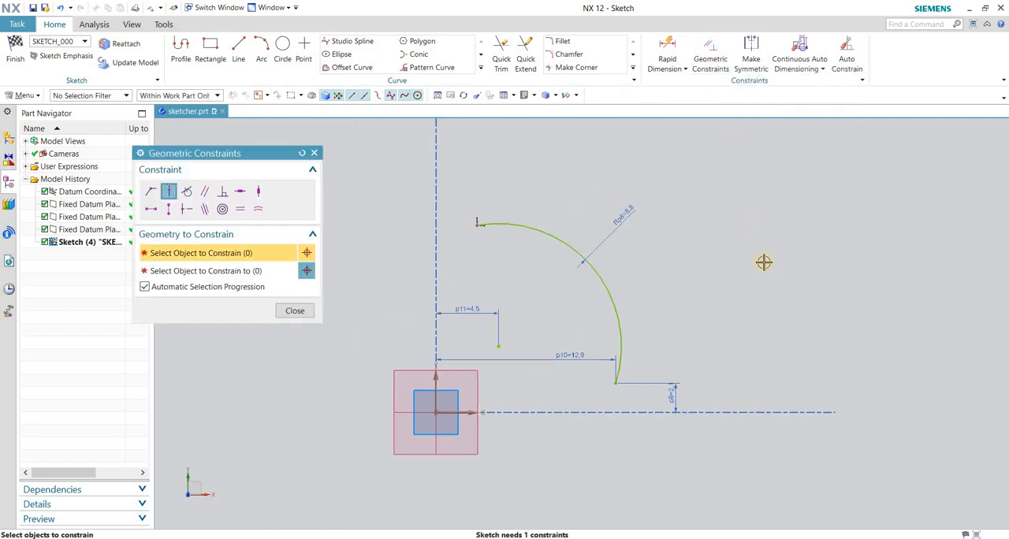
{"action": "left_click_drag", "start_coordinate": [253, 153], "coordinate": [275, 155]}
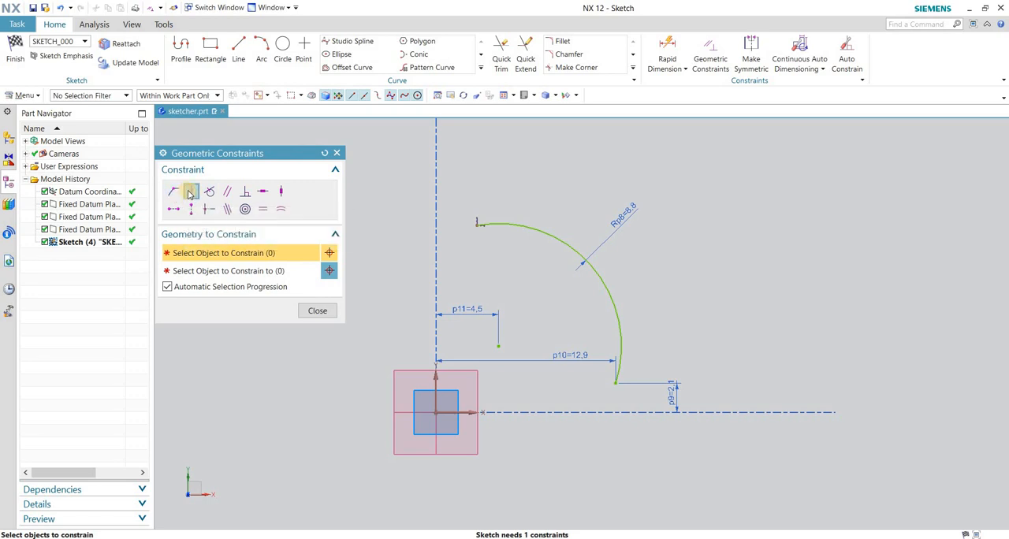
{"action": "left_click", "coordinate": [190, 193]}
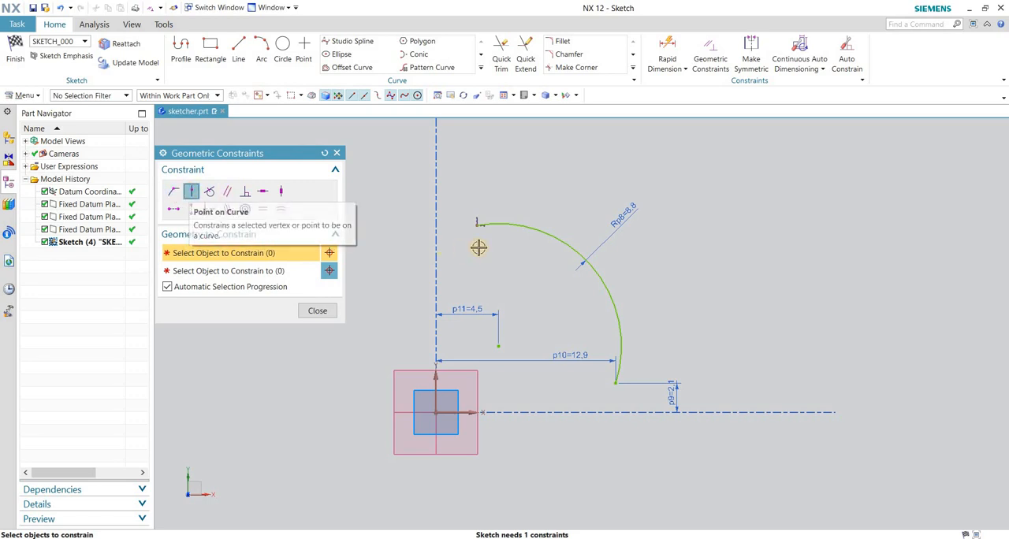
{"action": "left_click", "coordinate": [475, 226]}
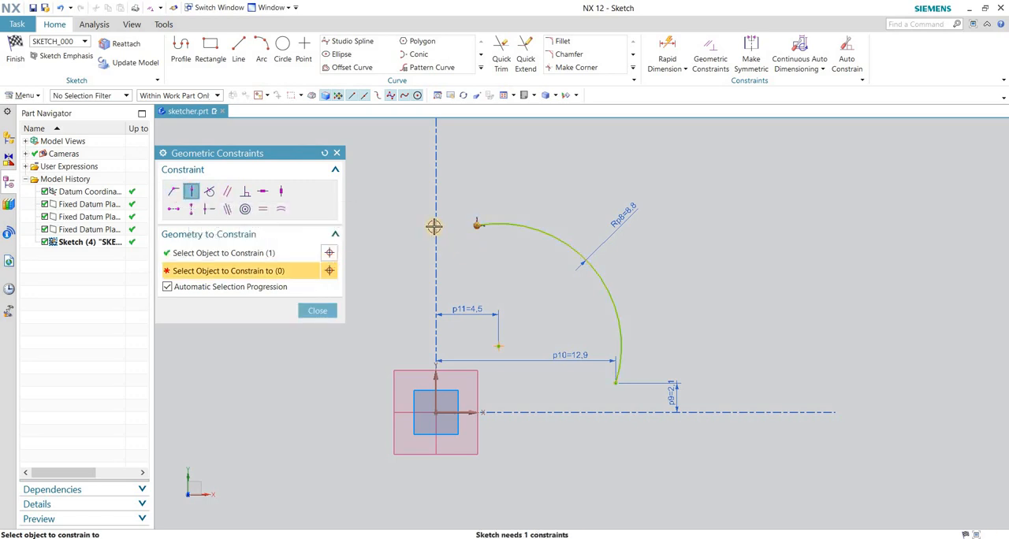
{"action": "left_click", "coordinate": [436, 379]}
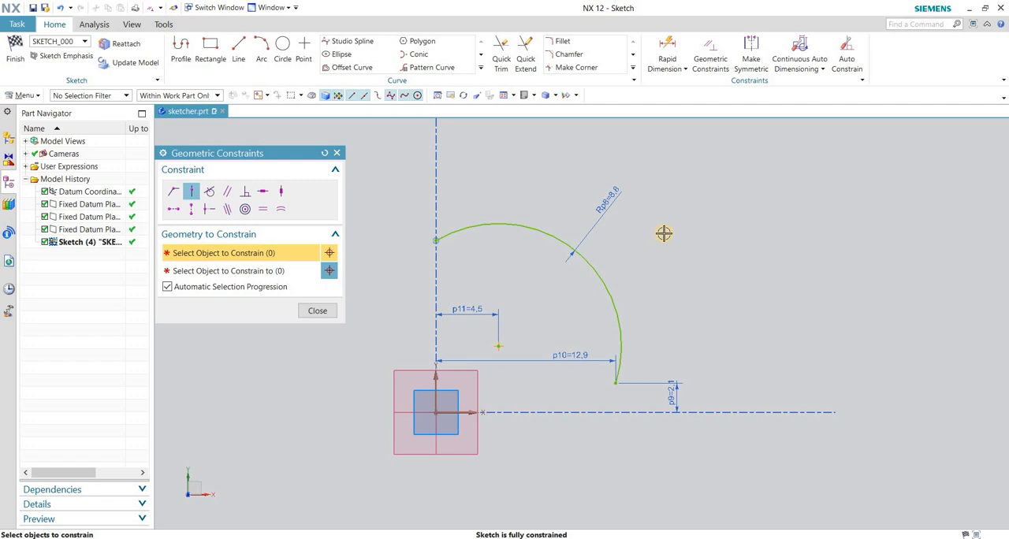
{"action": "left_click", "coordinate": [319, 310]}
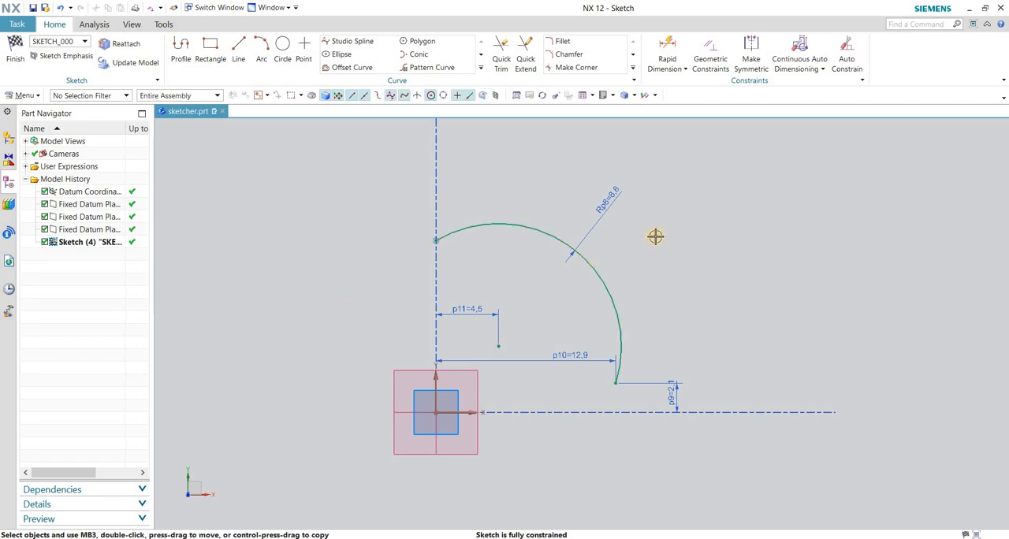
{"action": "key", "text": "ctrl+z"}
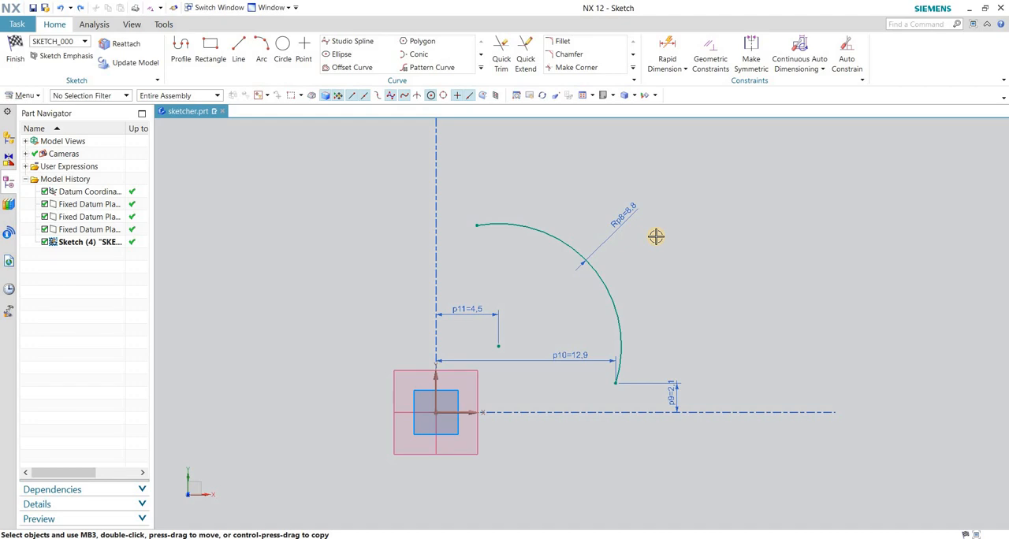
Constrain the arc's upper endpoint to the sketch's vertical axis with the Point on Curve geometric constraint.
{"action": "key", "text": "c"}
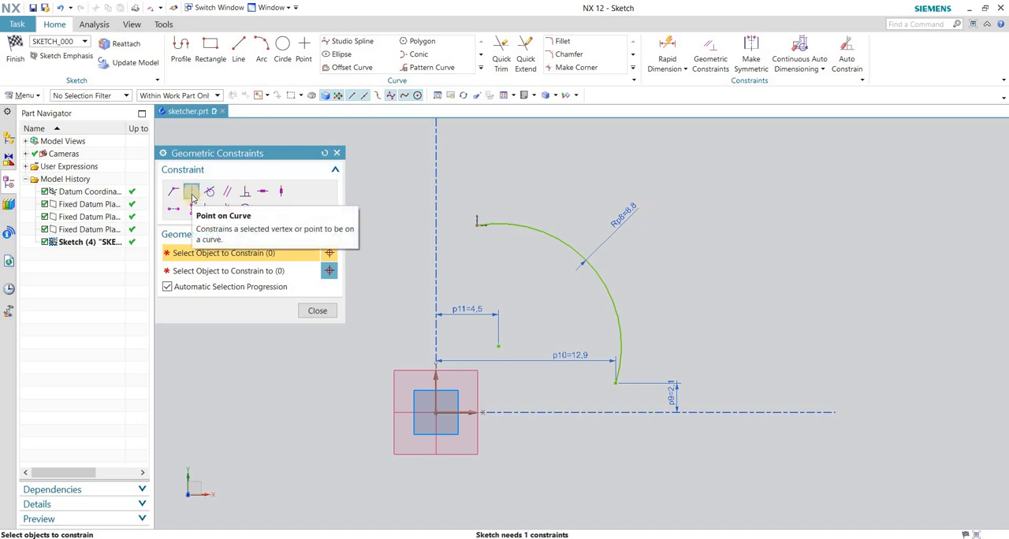
{"action": "left_click", "coordinate": [476, 225]}
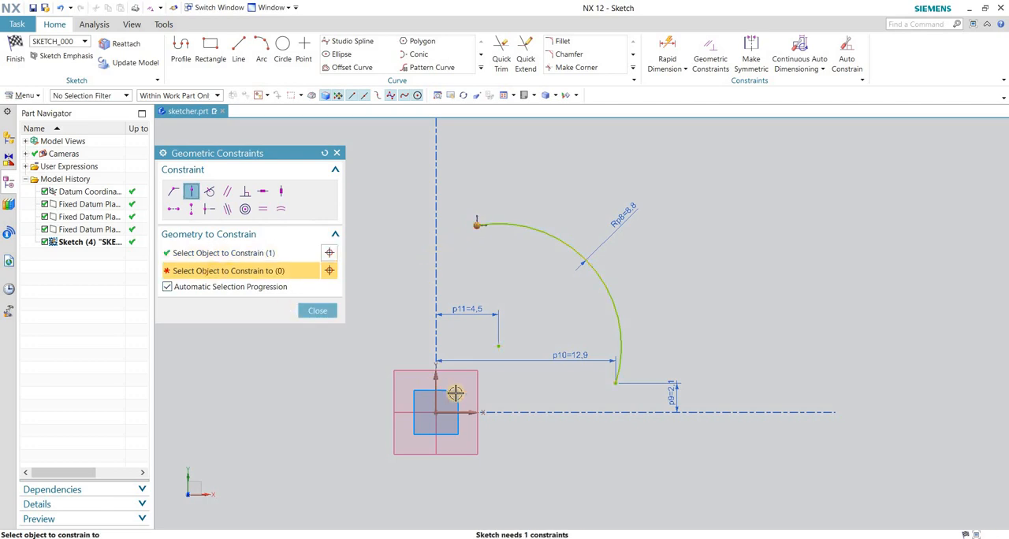
{"action": "left_click", "coordinate": [435, 378]}
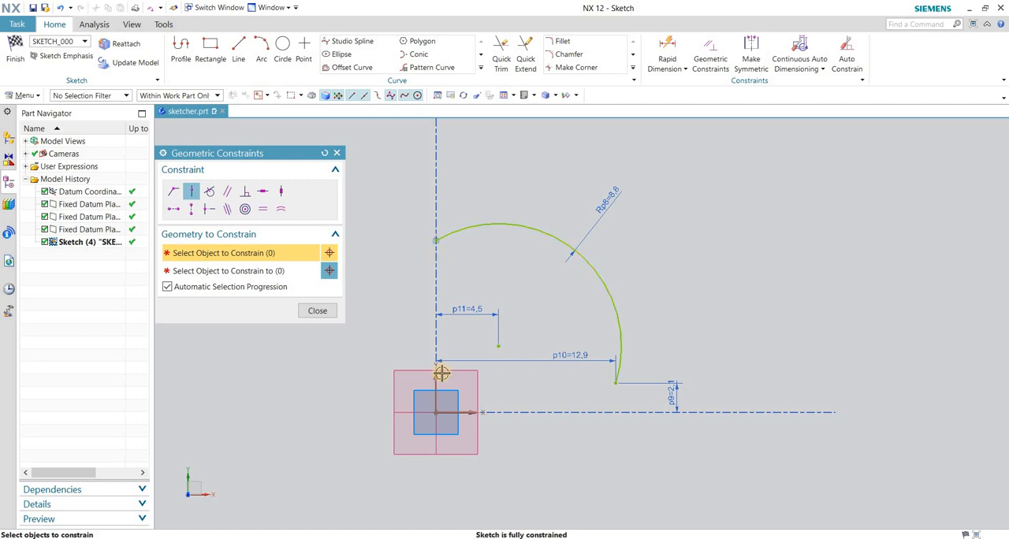
{"action": "left_click", "coordinate": [435, 243]}
{"action": "left_click", "coordinate": [316, 310]}
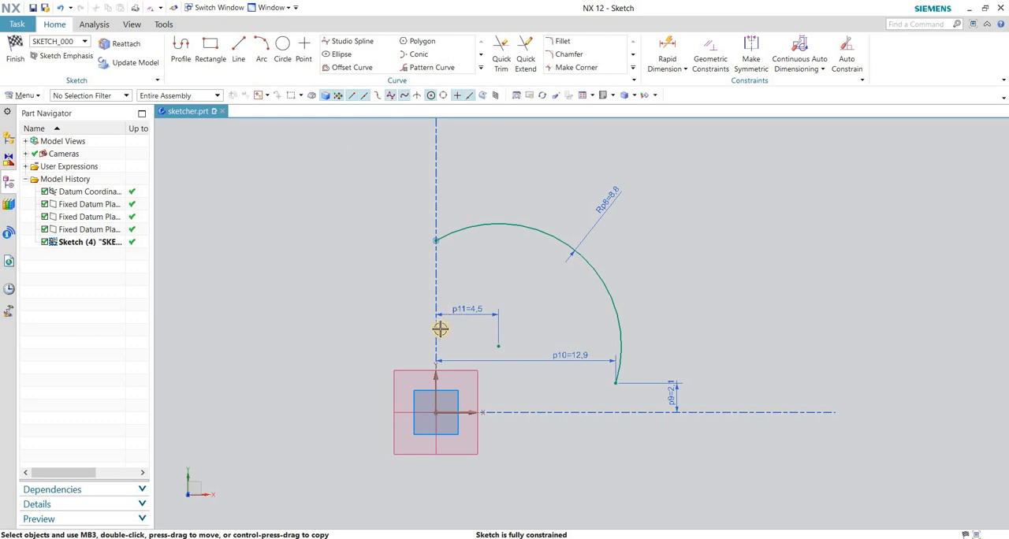
Undo and redo the arc endpoint's Point on Curve constraint to compare both states.
{"action": "scroll", "coordinate": [440, 328], "scroll_direction": "down", "scroll_amount": 2}
{"action": "scroll", "coordinate": [516, 309], "scroll_direction": "up", "scroll_amount": 3}
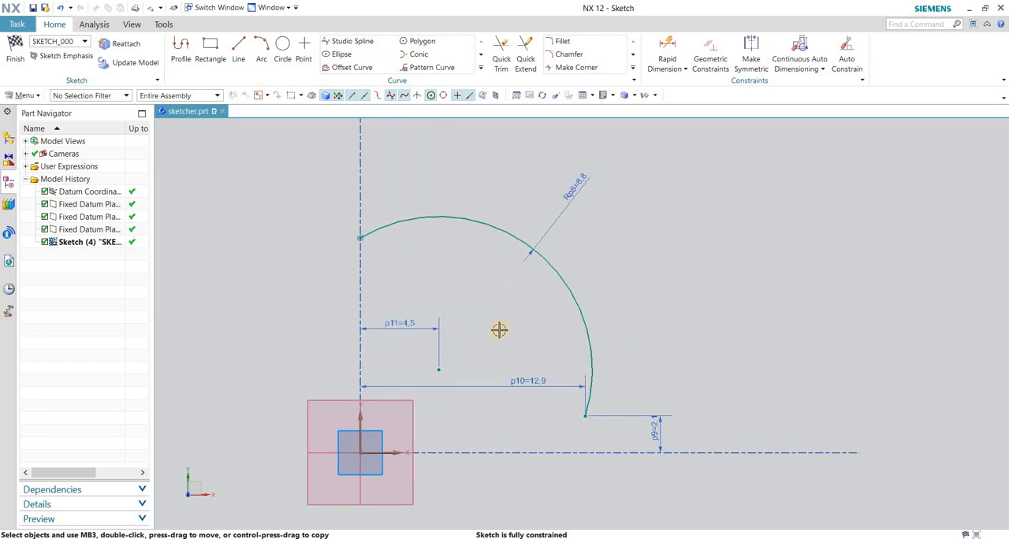
{"action": "key", "text": "ctrl+z"}
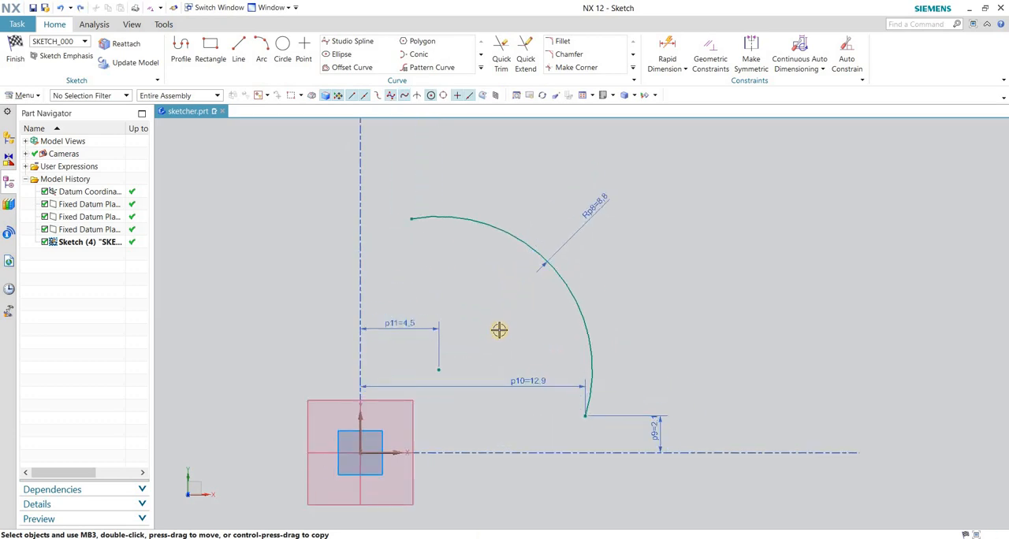
{"action": "key", "text": "ctrl+y"}
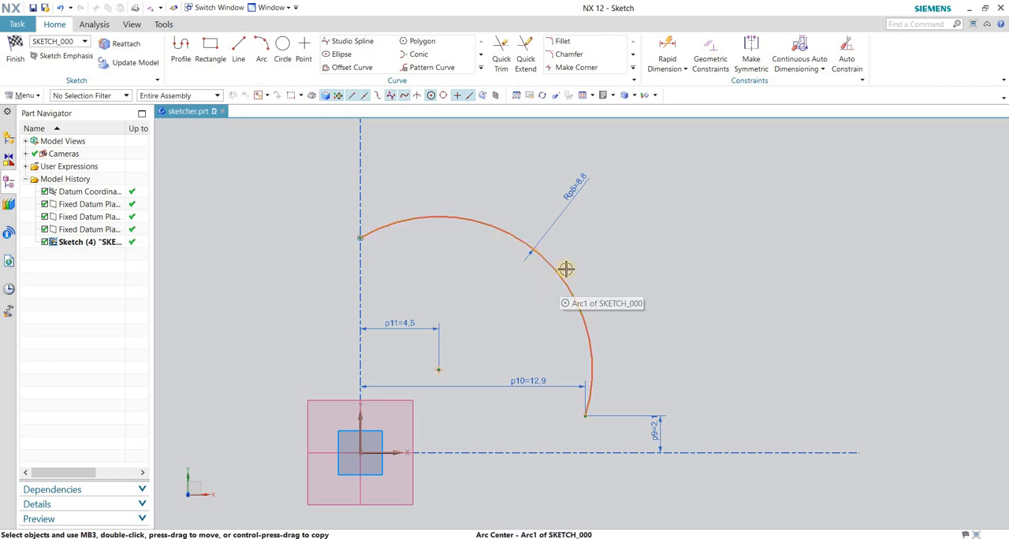
Draw an arc by center and endpoints from the sketch origin, starting on the horizontal axis, about 6.5 radius and 191° sweep.
{"action": "scroll", "coordinate": [567, 268], "scroll_direction": "down", "scroll_amount": 3}
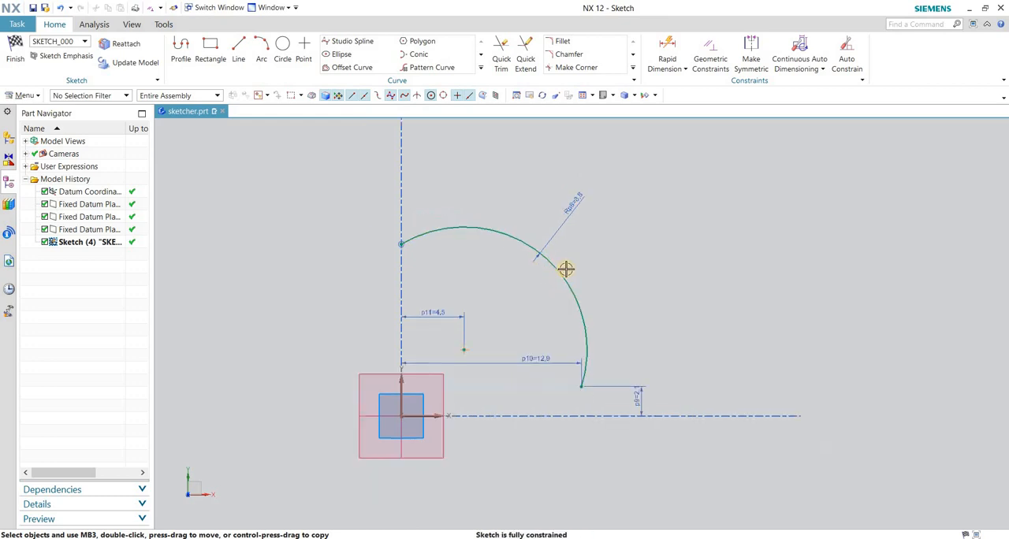
{"action": "left_click", "coordinate": [261, 57]}
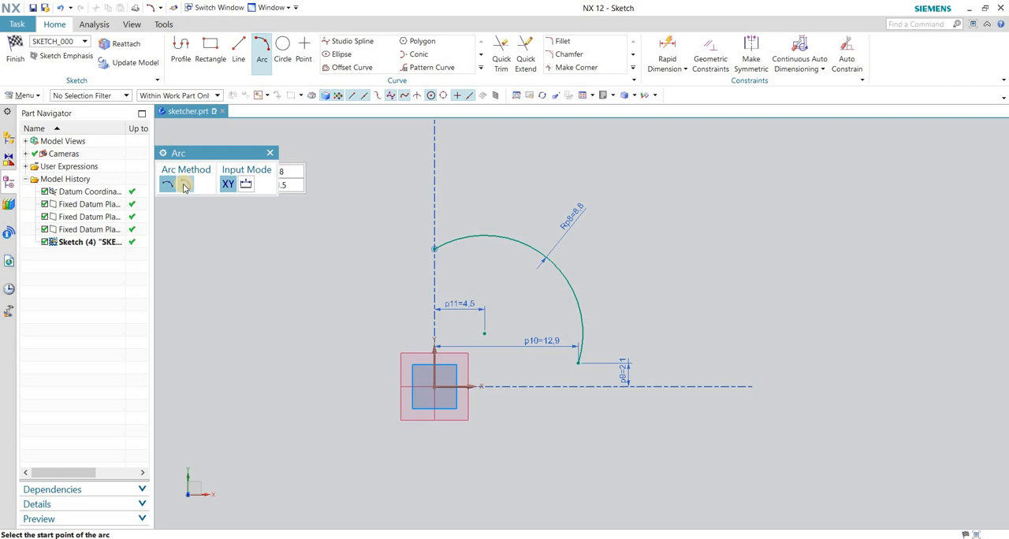
{"action": "left_click", "coordinate": [184, 186]}
{"action": "scroll", "coordinate": [422, 406], "scroll_direction": "up", "scroll_amount": 3}
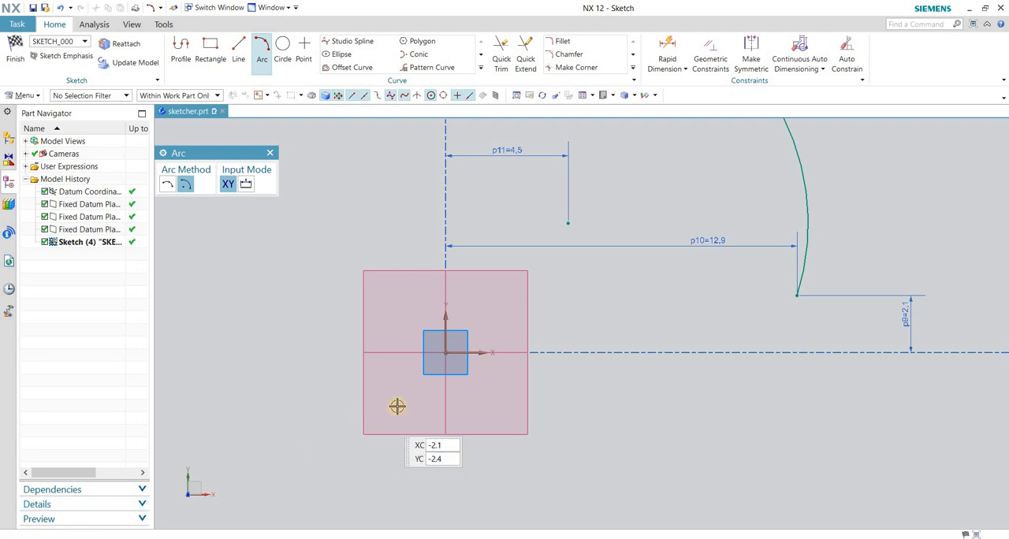
{"action": "left_click", "coordinate": [445, 352]}
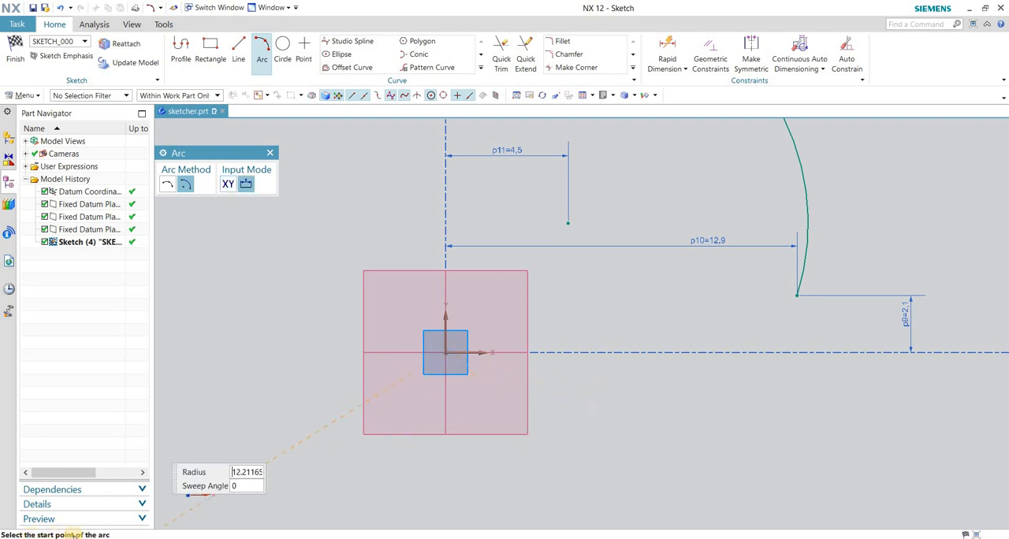
{"action": "left_click", "coordinate": [622, 349]}
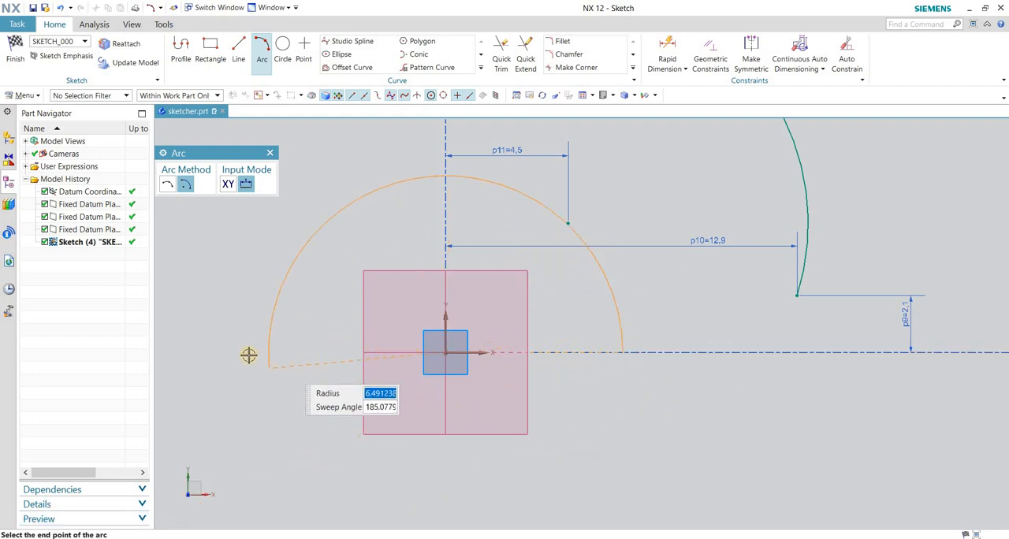
{"action": "left_click", "coordinate": [281, 384]}
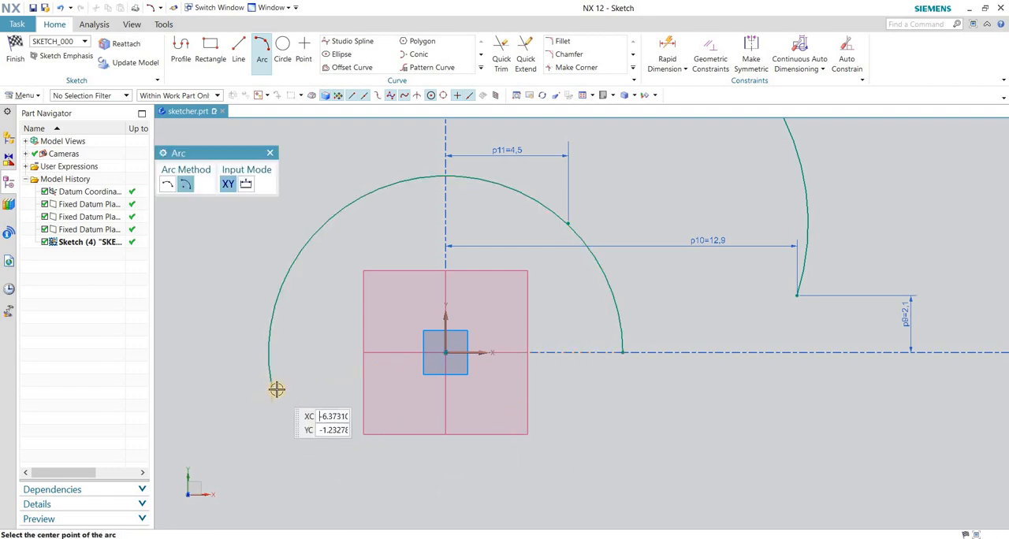
{"action": "key", "text": "Escape"}
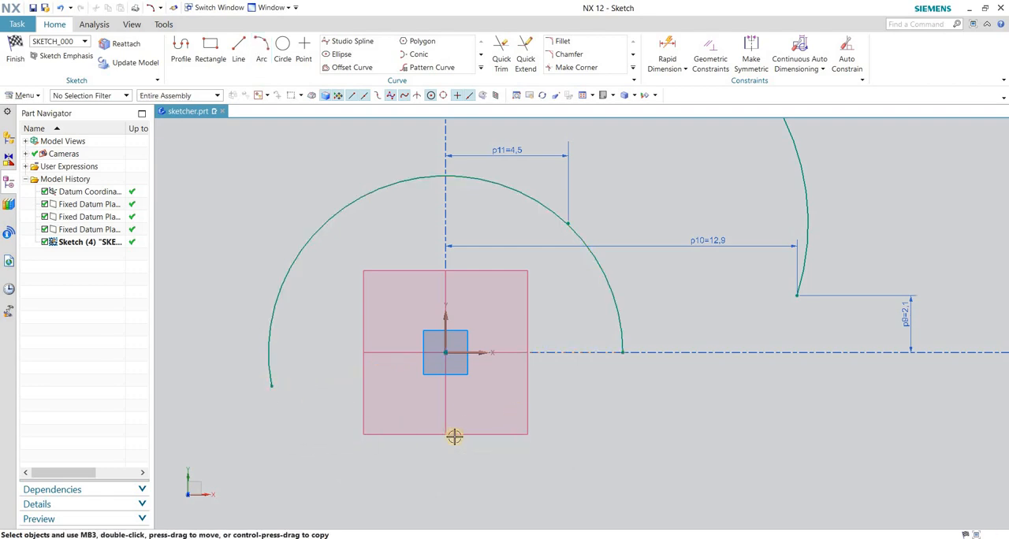
Dimension the diameter of the arc centered on the sketch origin with Rapid Dimension, placing the dimension above the arc.
{"action": "scroll", "coordinate": [447, 445], "scroll_direction": "down", "scroll_amount": 2}
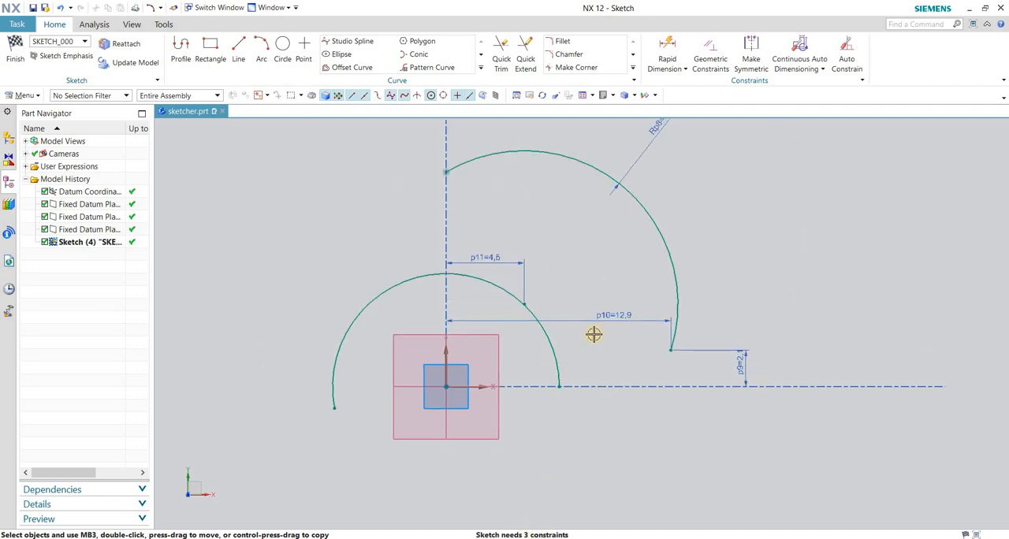
{"action": "scroll", "coordinate": [582, 368], "scroll_direction": "up", "scroll_amount": 1}
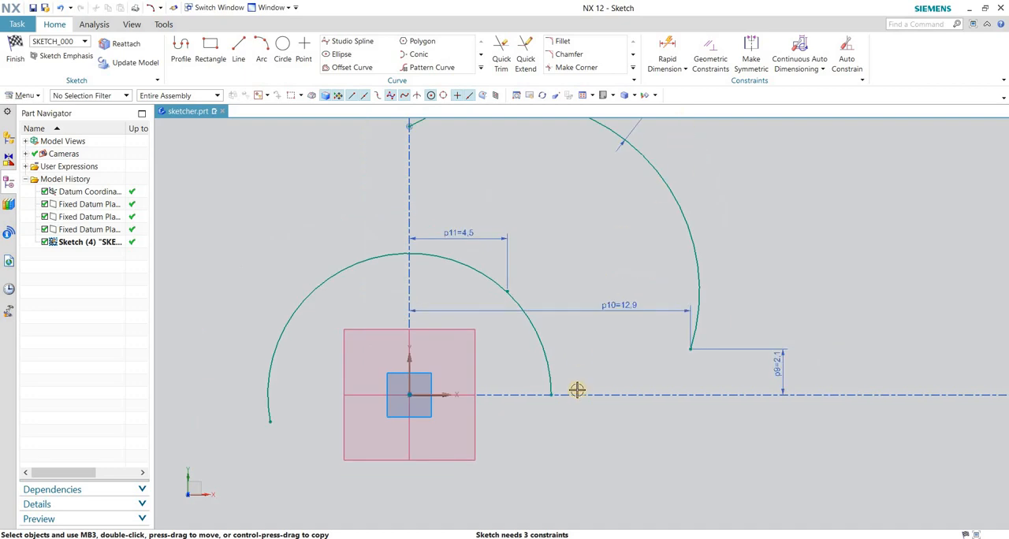
{"action": "scroll", "coordinate": [577, 386], "scroll_direction": "down", "scroll_amount": 1}
{"action": "scroll", "coordinate": [578, 368], "scroll_direction": "up", "scroll_amount": 1}
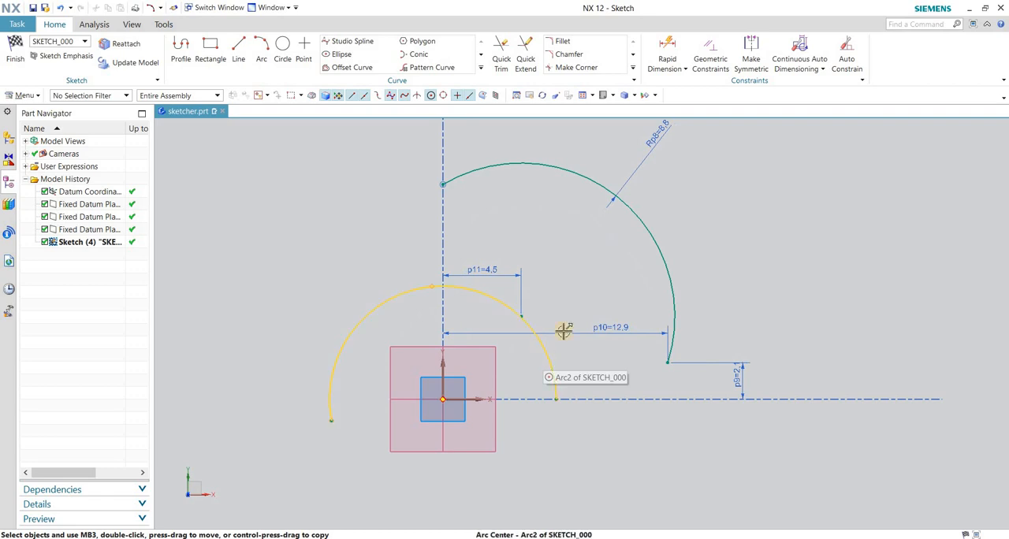
{"action": "left_click", "coordinate": [667, 45]}
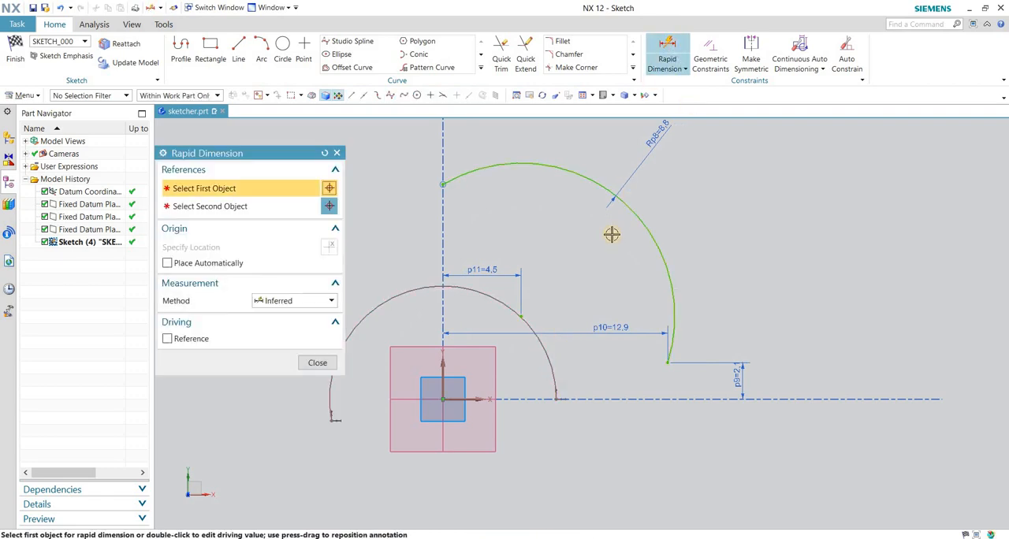
{"action": "scroll", "coordinate": [613, 271], "scroll_direction": "down", "scroll_amount": 1}
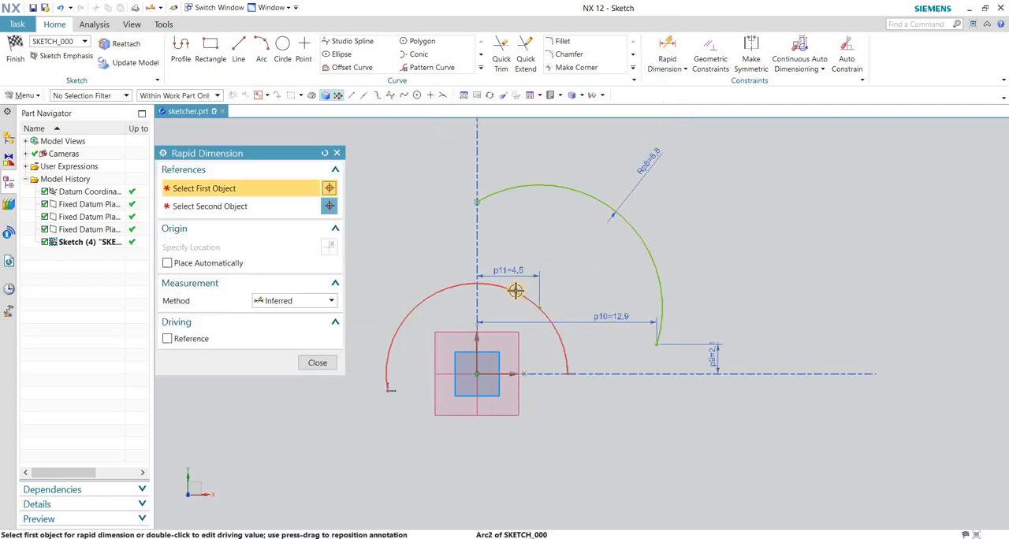
{"action": "left_click", "coordinate": [514, 290]}
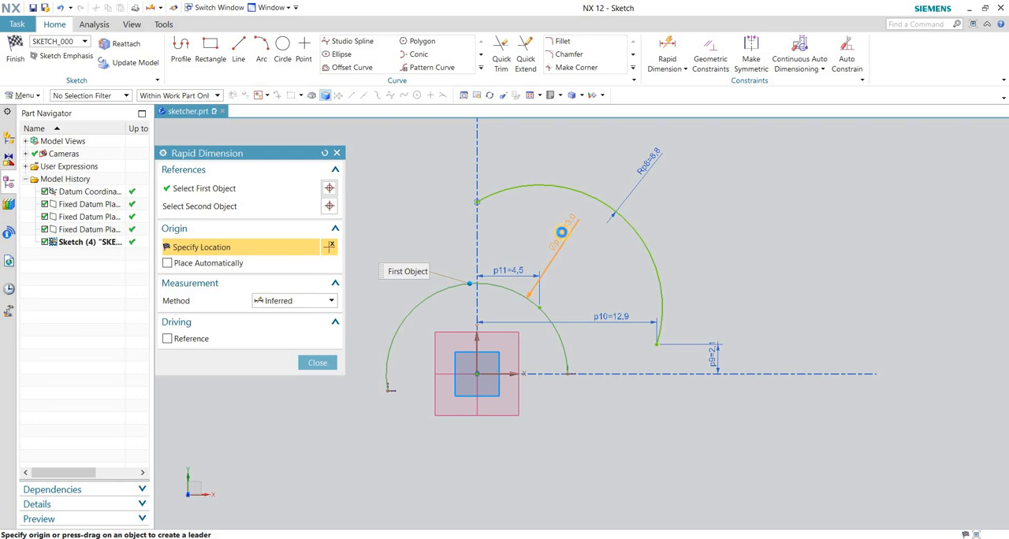
{"action": "left_click", "coordinate": [561, 231]}
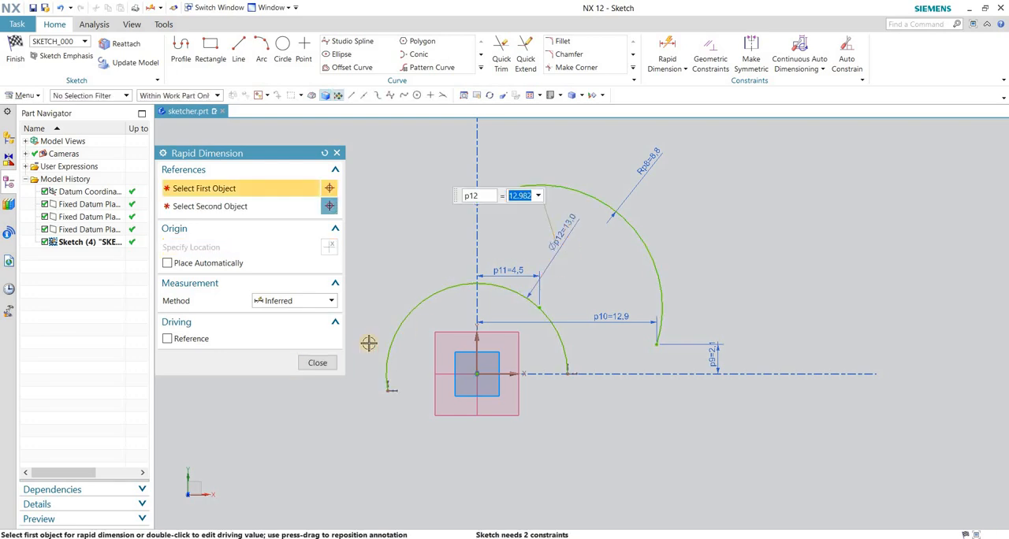
{"action": "left_click", "coordinate": [315, 363]}
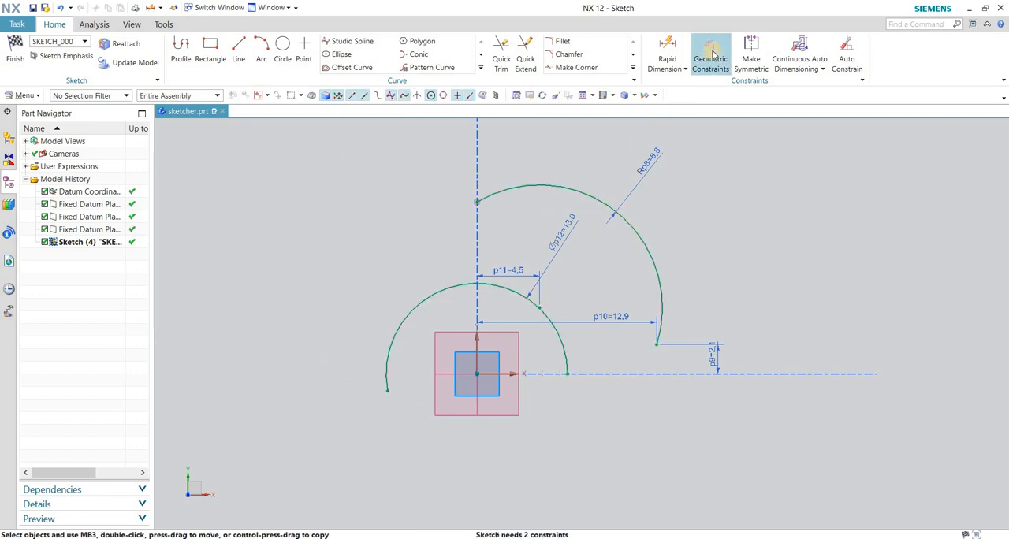
Constrain the origin-centered arc's left endpoint to the sketch's horizontal axis with the Point on Curve geometric constraint.
{"action": "left_click", "coordinate": [711, 56]}
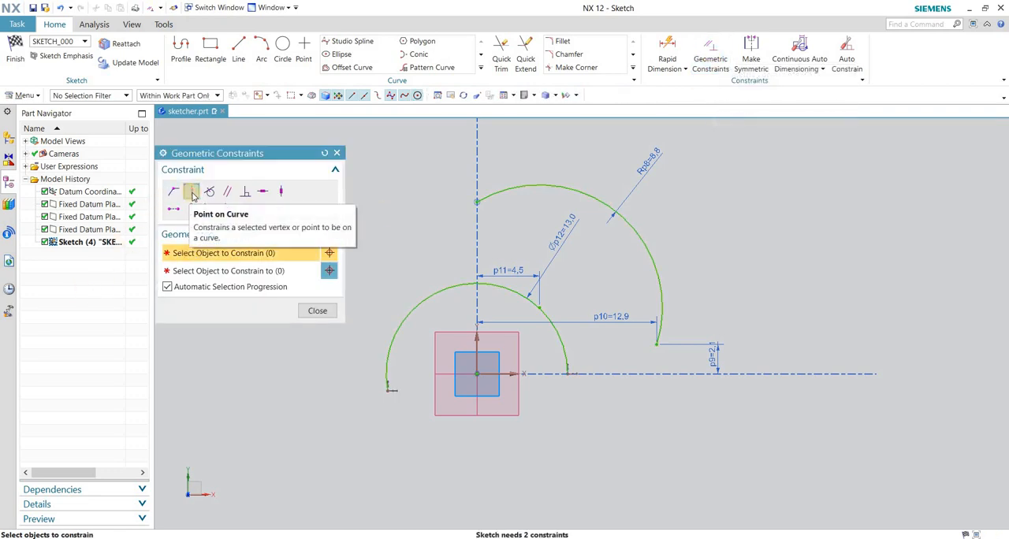
{"action": "left_click", "coordinate": [387, 388]}
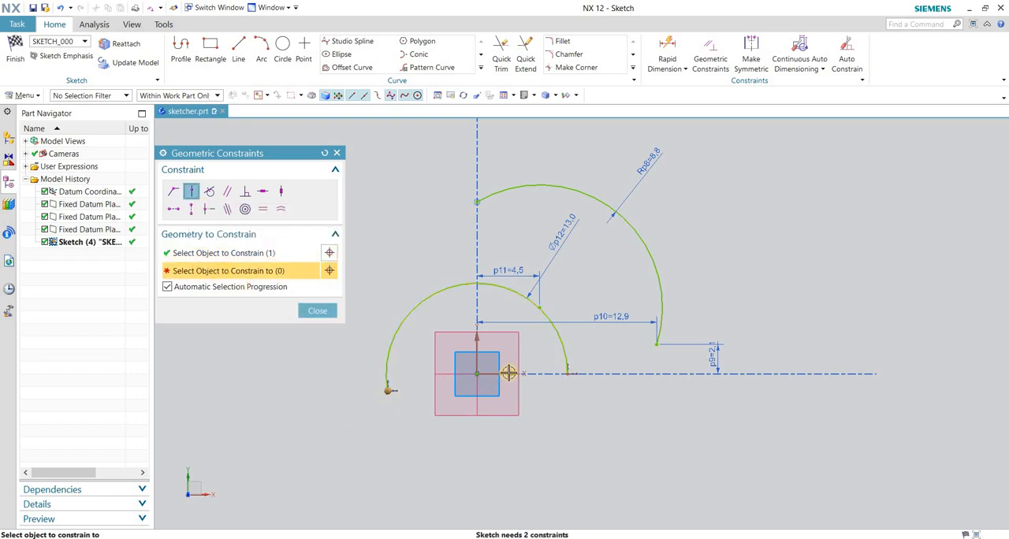
{"action": "left_click", "coordinate": [509, 372]}
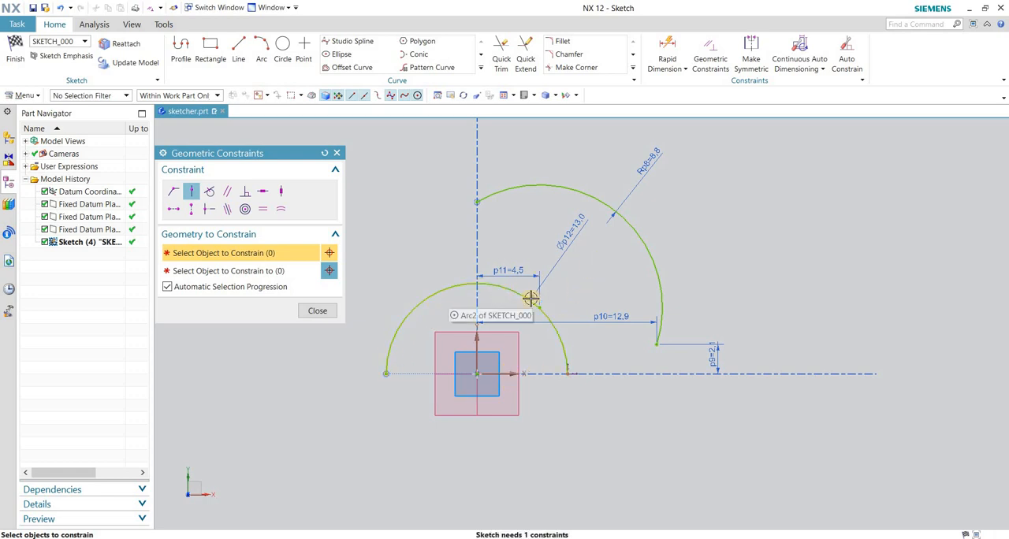
{"action": "scroll", "coordinate": [561, 383], "scroll_direction": "up", "scroll_amount": 3}
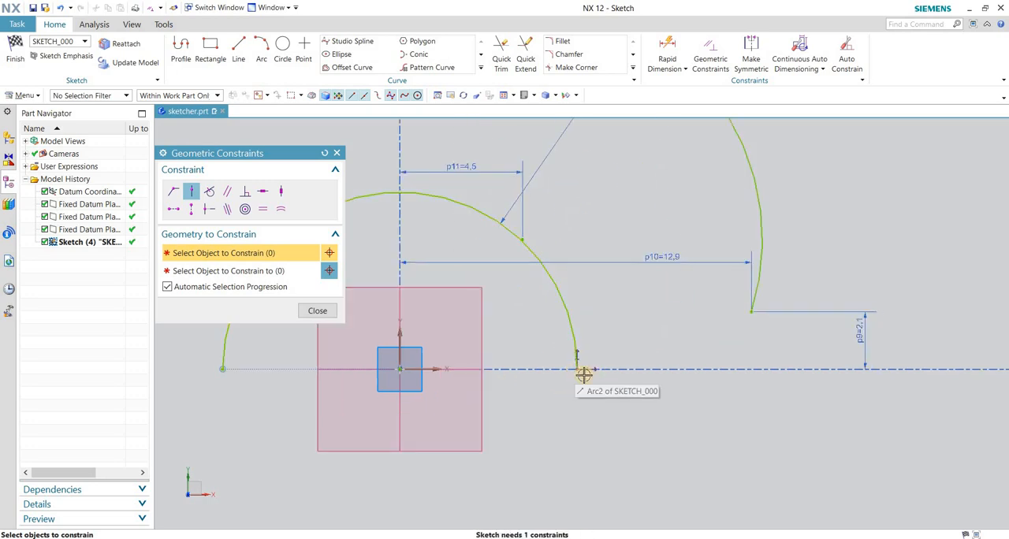
{"action": "scroll", "coordinate": [587, 369], "scroll_direction": "down", "scroll_amount": 2}
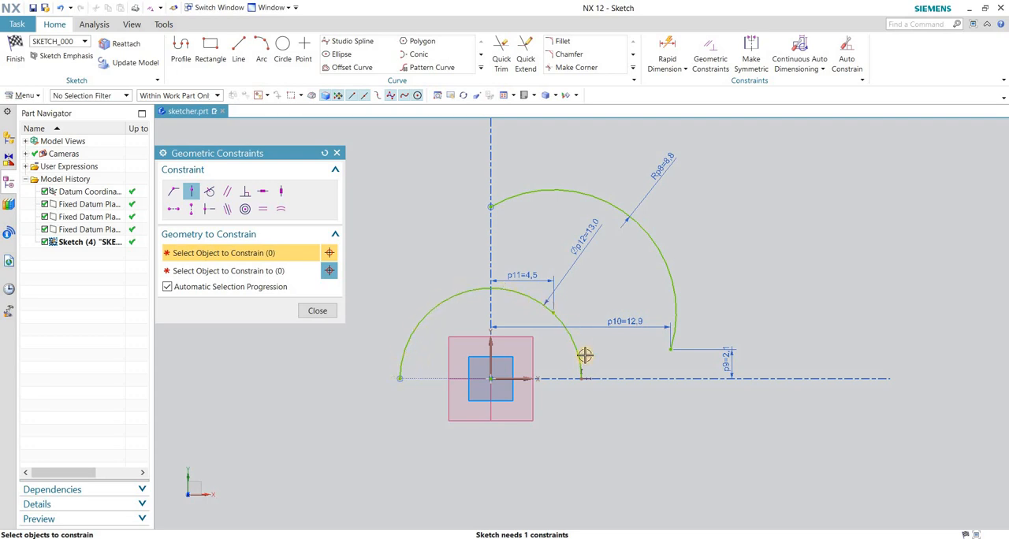
{"action": "scroll", "coordinate": [581, 378], "scroll_direction": "up", "scroll_amount": 3}
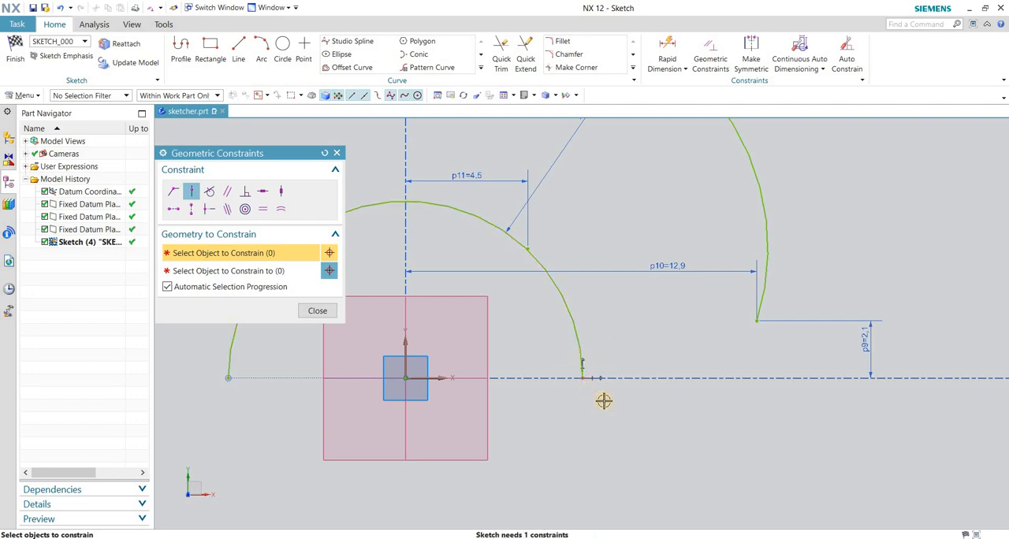
{"action": "scroll", "coordinate": [601, 405], "scroll_direction": "down", "scroll_amount": 3}
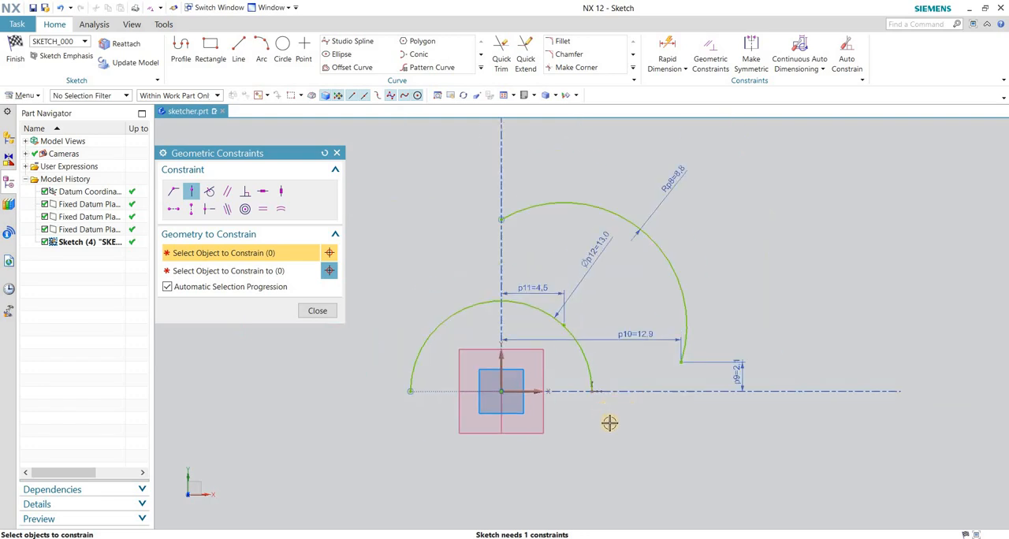
{"action": "scroll", "coordinate": [607, 404], "scroll_direction": "up", "scroll_amount": 4}
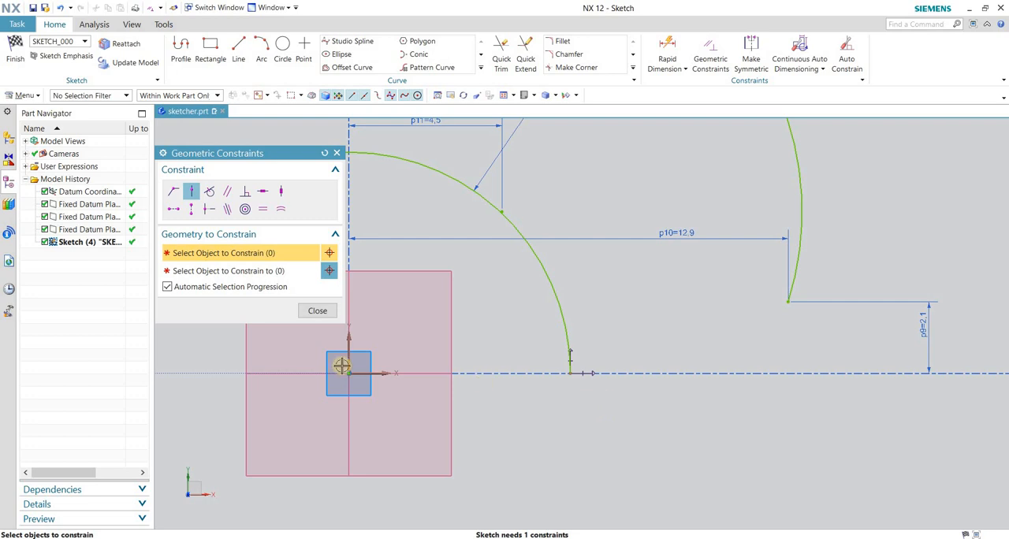
{"action": "left_click", "coordinate": [318, 312]}
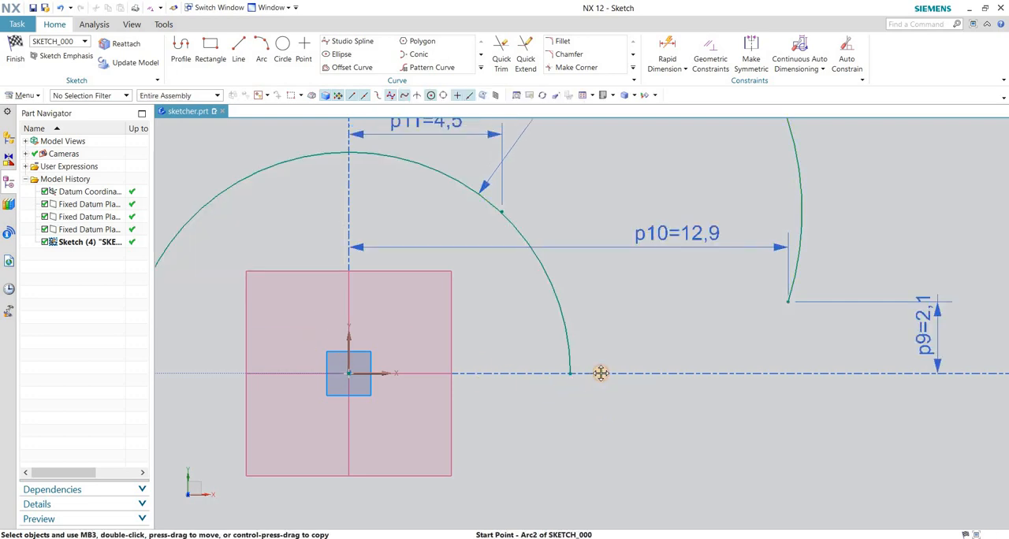
Try moving the origin-centered arc's right endpoint upward off the horizontal axis, and undo it.
{"action": "mouse_move", "coordinate": [572, 373]}
{"action": "left_mouse_down"}
{"action": "mouse_move", "coordinate": [565, 336]}
{"action": "mouse_move", "coordinate": [567, 354]}
{"action": "mouse_move", "coordinate": [569, 345]}
{"action": "left_mouse_up"}
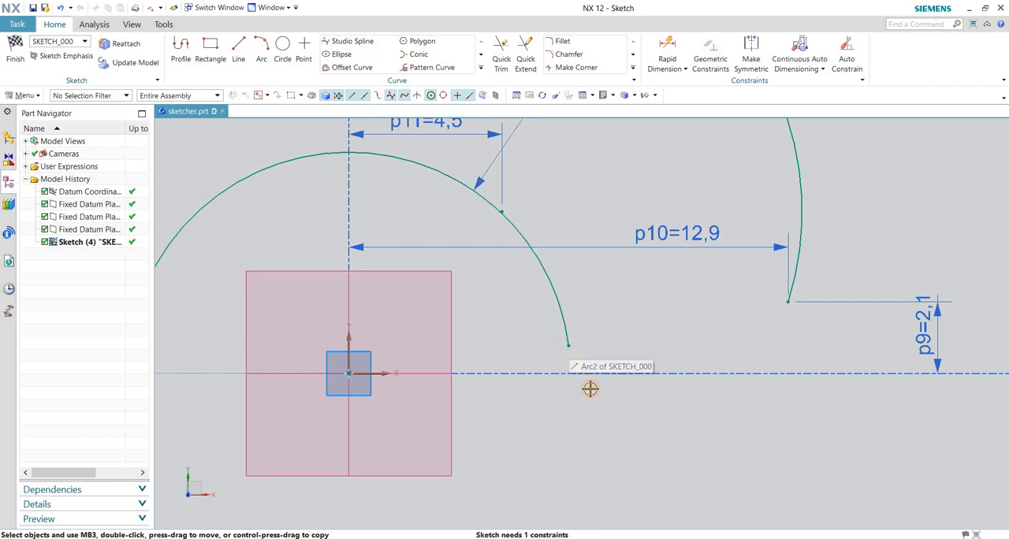
{"action": "scroll", "coordinate": [591, 398], "scroll_direction": "down", "scroll_amount": 3}
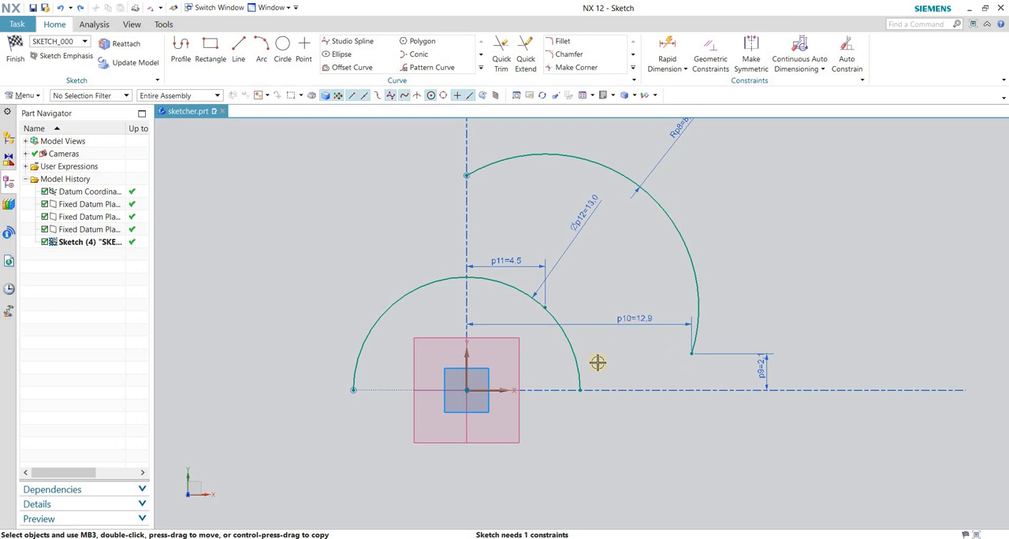
{"action": "left_click", "coordinate": [667, 49]}
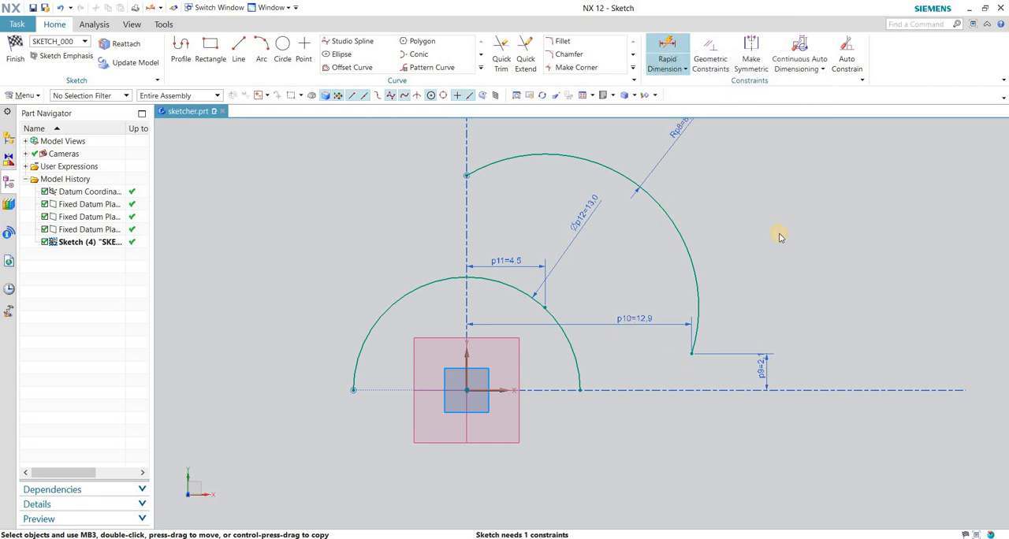
{"action": "scroll", "coordinate": [790, 243], "scroll_direction": "down", "scroll_amount": 1}
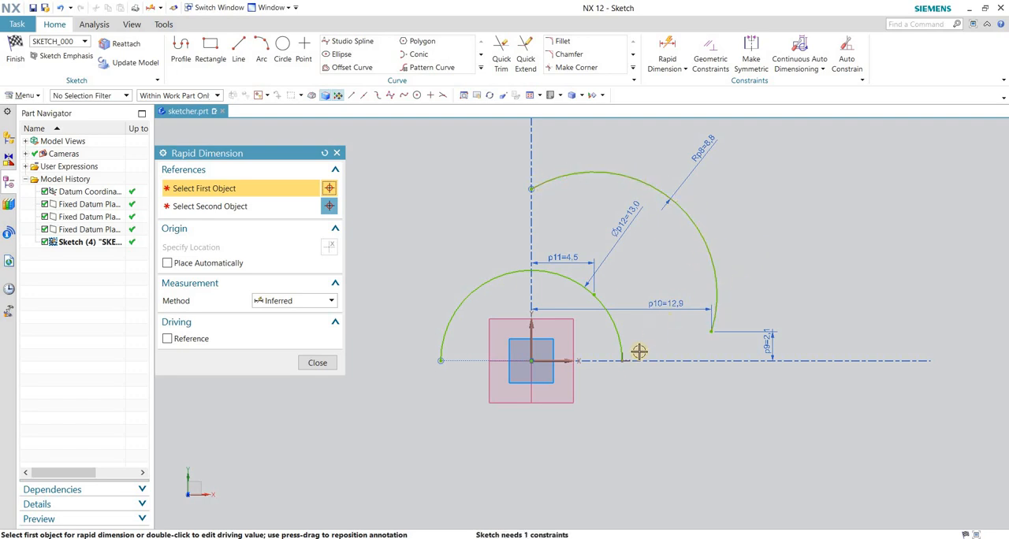
{"action": "scroll", "coordinate": [639, 353], "scroll_direction": "up", "scroll_amount": 2}
{"action": "scroll", "coordinate": [606, 367], "scroll_direction": "up", "scroll_amount": 4}
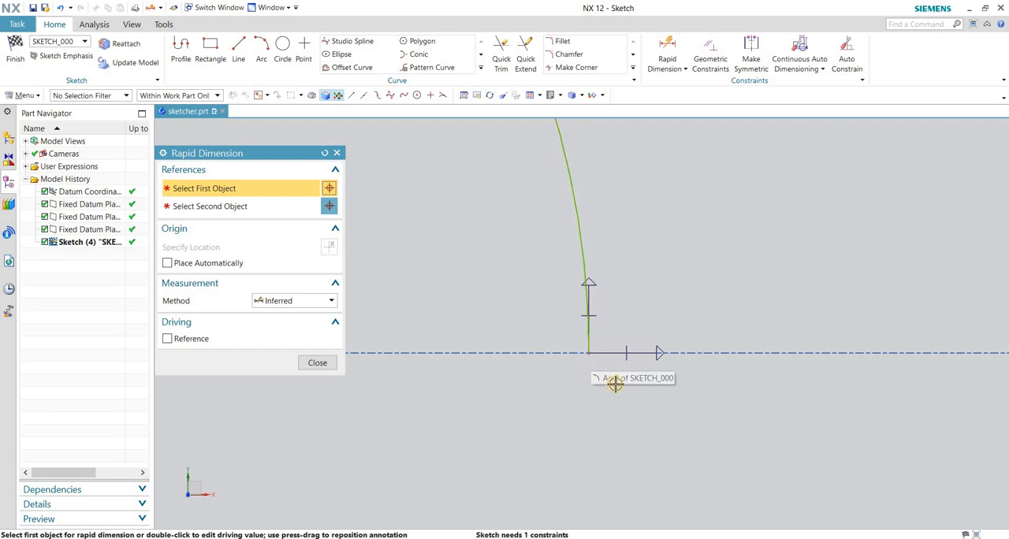
{"action": "scroll", "coordinate": [615, 385], "scroll_direction": "down", "scroll_amount": 5}
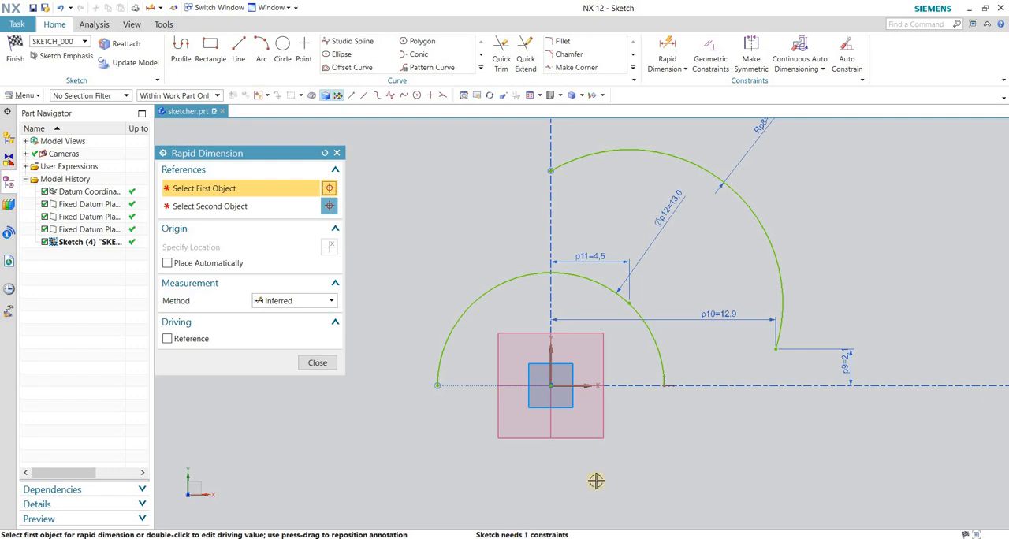
{"action": "scroll", "coordinate": [667, 397], "scroll_direction": "up", "scroll_amount": 3}
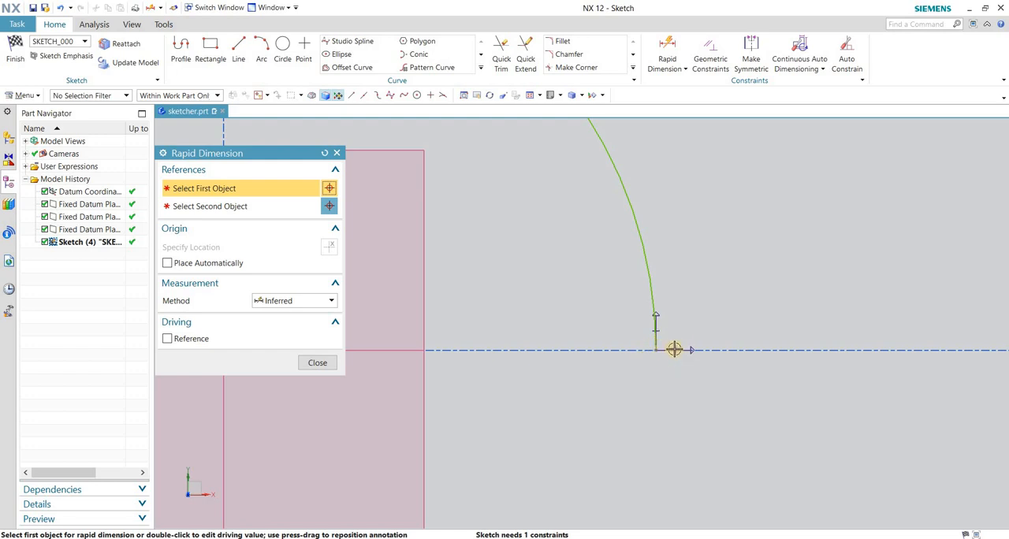
{"action": "left_click", "coordinate": [309, 363]}
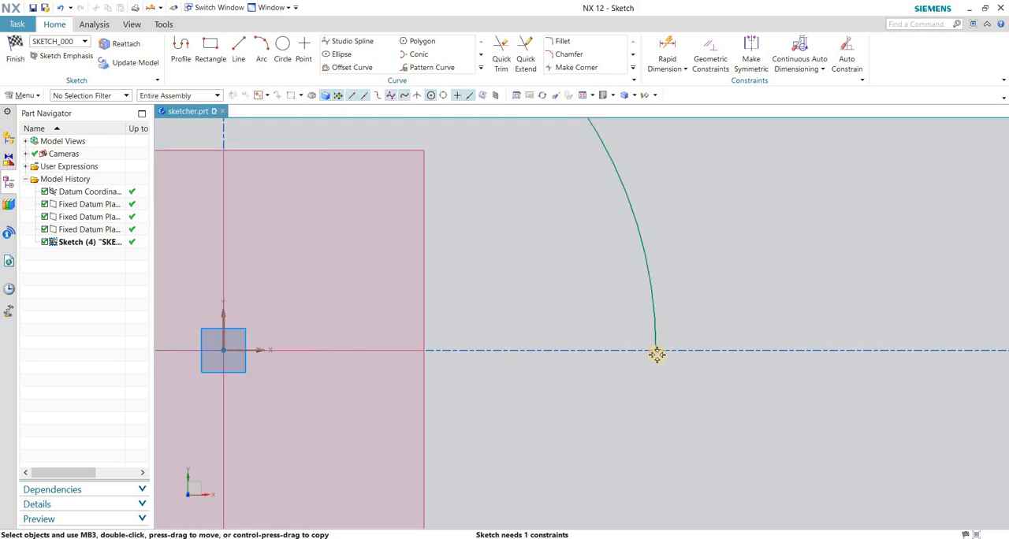
Move the origin-centered arc's right endpoint slightly upward along the arc, off the sketch's horizontal axis.
{"action": "left_click_drag", "start_coordinate": [657, 289], "coordinate": [653, 291]}
{"action": "scroll", "coordinate": [700, 350], "scroll_direction": "up", "scroll_amount": 5}
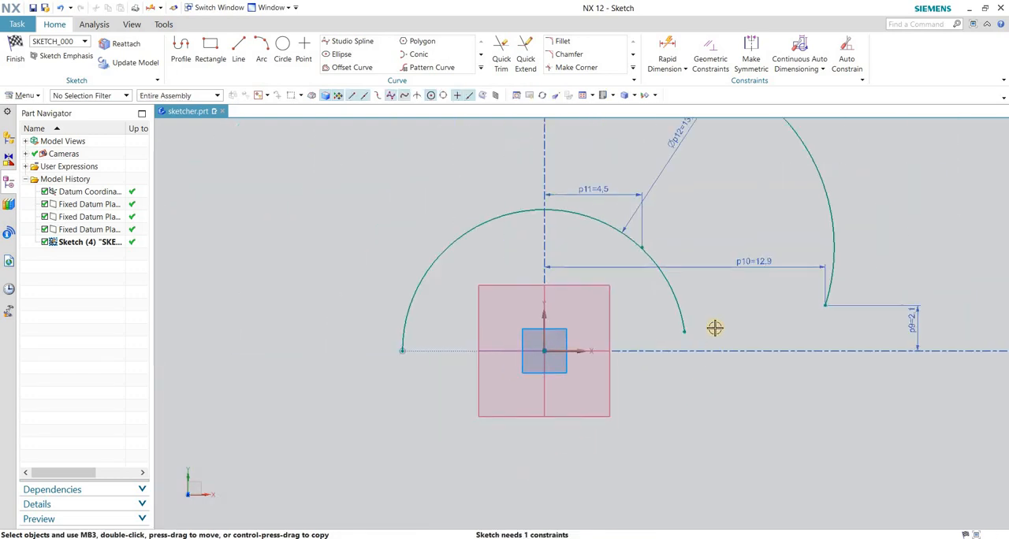
{"action": "scroll", "coordinate": [697, 337], "scroll_direction": "down", "scroll_amount": 1}
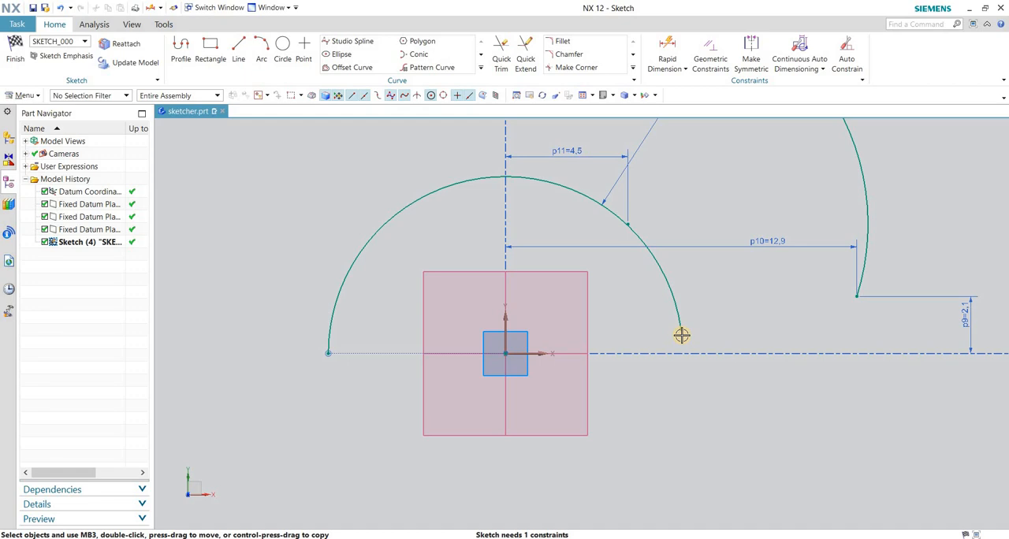
Try a Point on Curve constraint placing the arc's right endpoint on the sketch's horizontal axis, and undo it.
{"action": "key", "text": "c"}
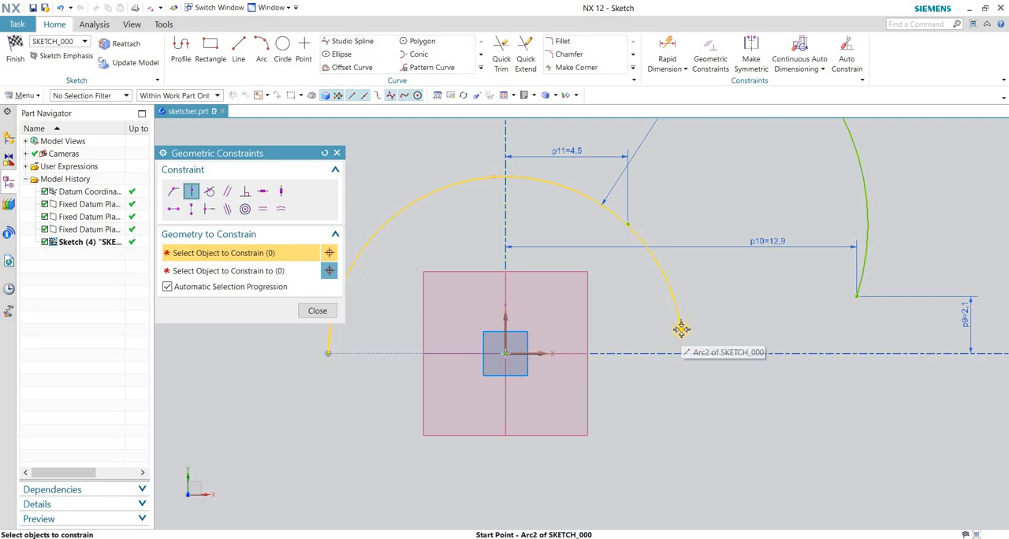
{"action": "left_click", "coordinate": [681, 330]}
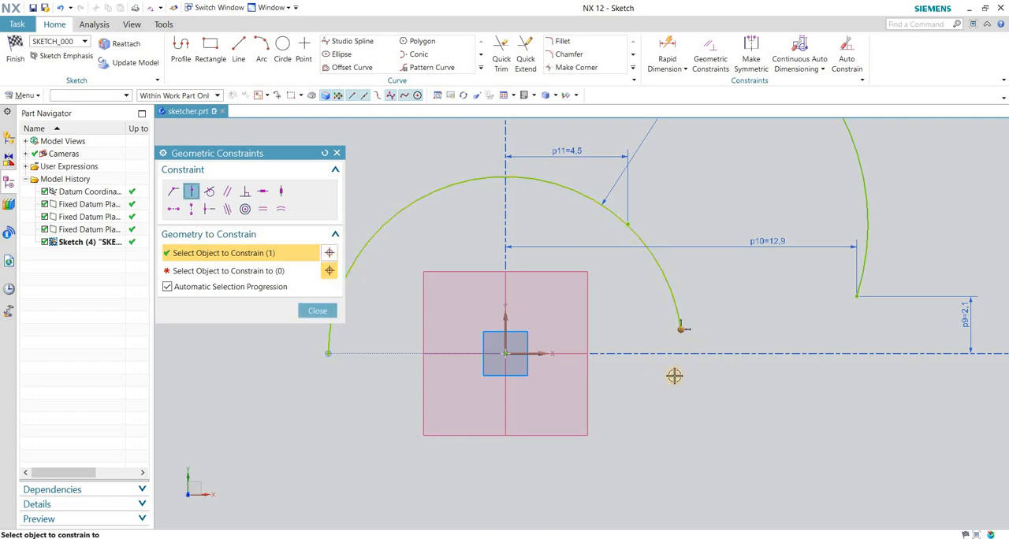
{"action": "left_click", "coordinate": [537, 354]}
{"action": "left_click", "coordinate": [597, 366]}
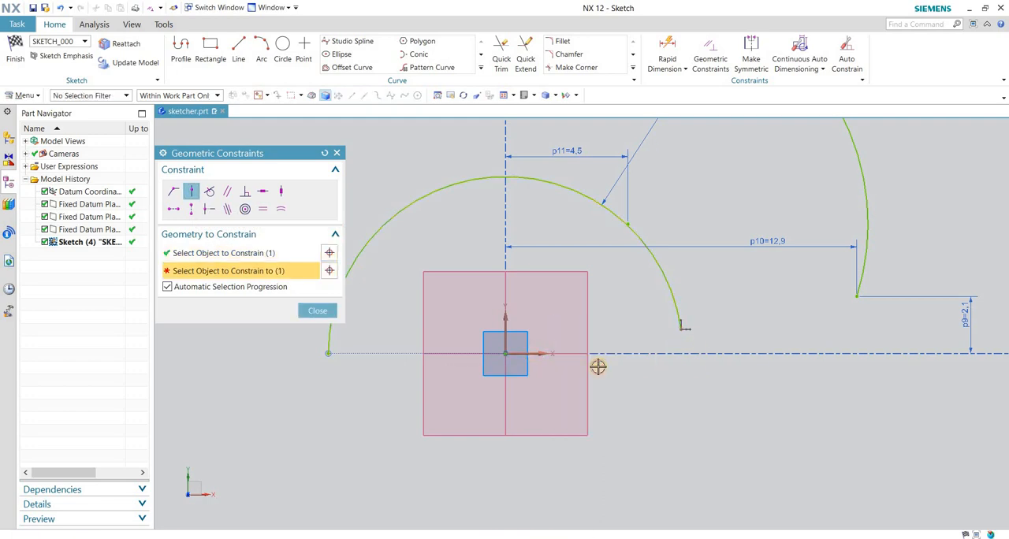
{"action": "left_click", "coordinate": [317, 311]}
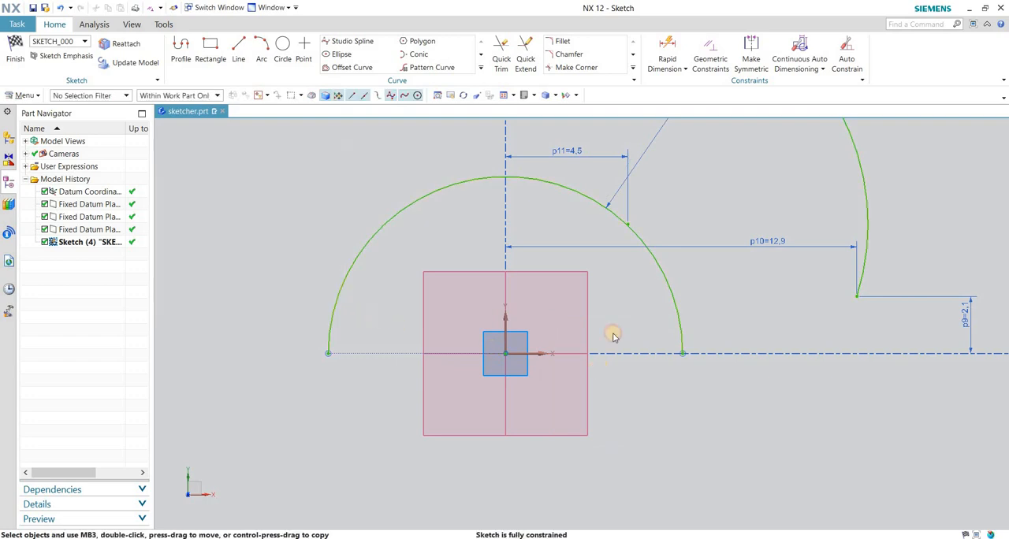
{"action": "key", "text": "ctrl+z"}
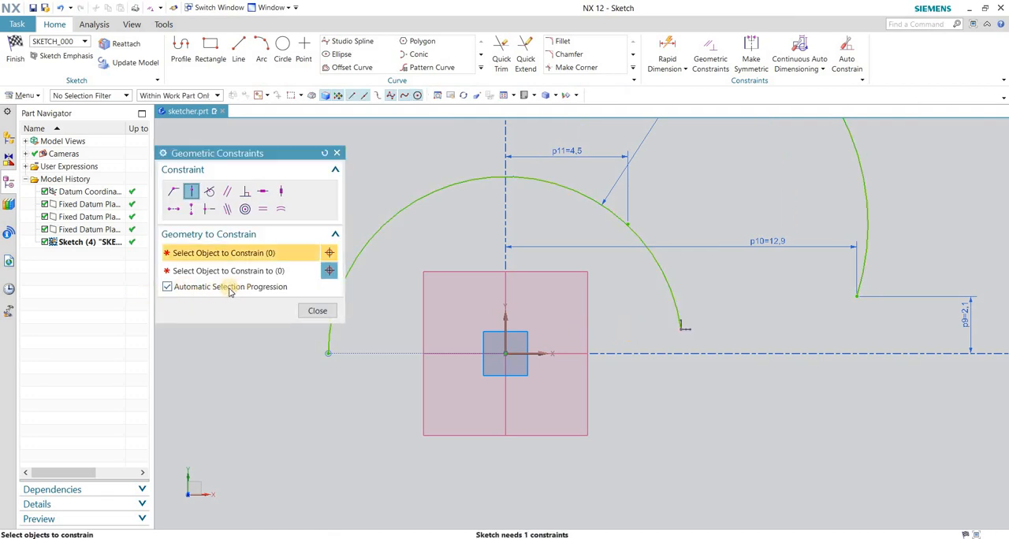
Turn off Automatic Selection Progression for geometric constraints and reactivate the selection of the object to constrain.
{"action": "left_click", "coordinate": [166, 288]}
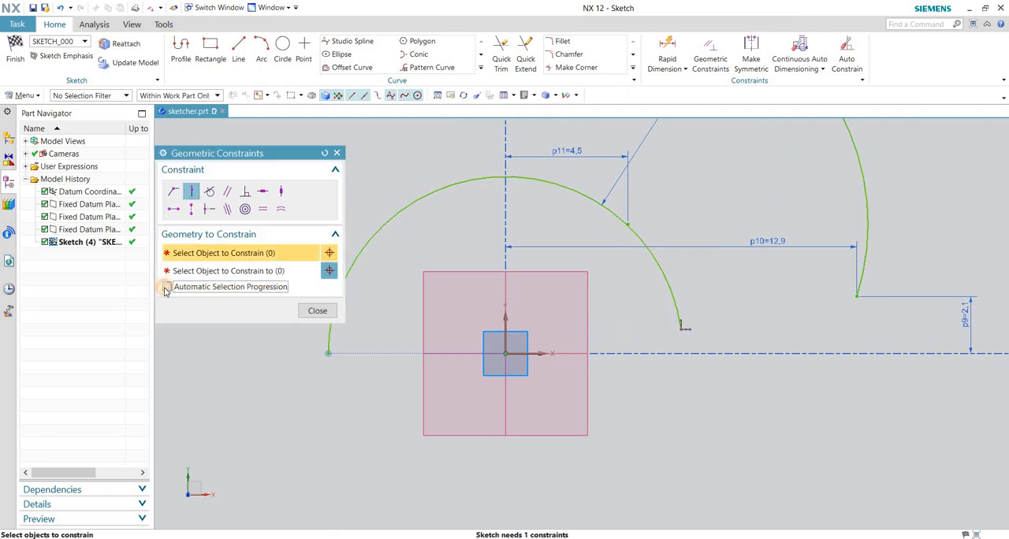
{"action": "left_click", "coordinate": [177, 288]}
{"action": "left_click", "coordinate": [209, 271]}
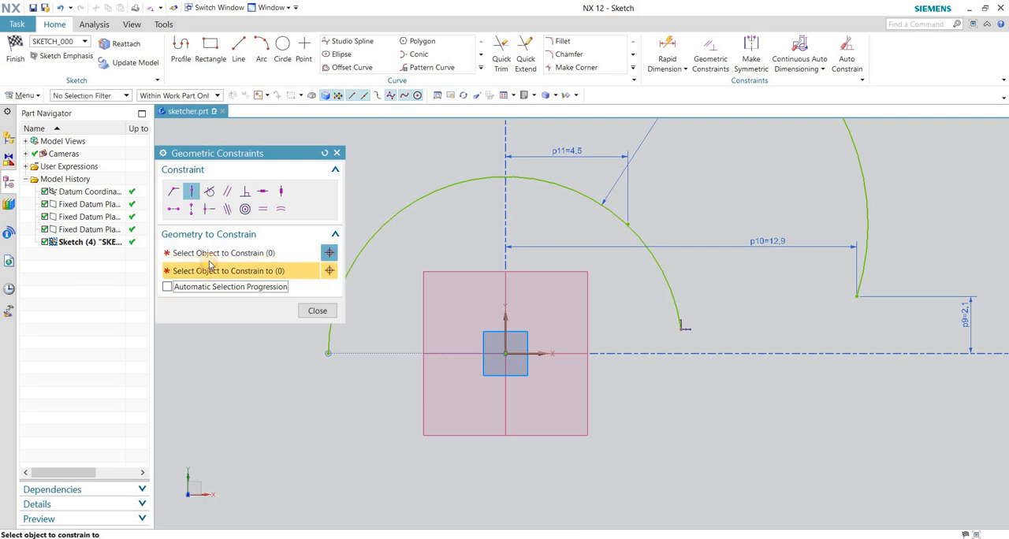
{"action": "left_click", "coordinate": [204, 253]}
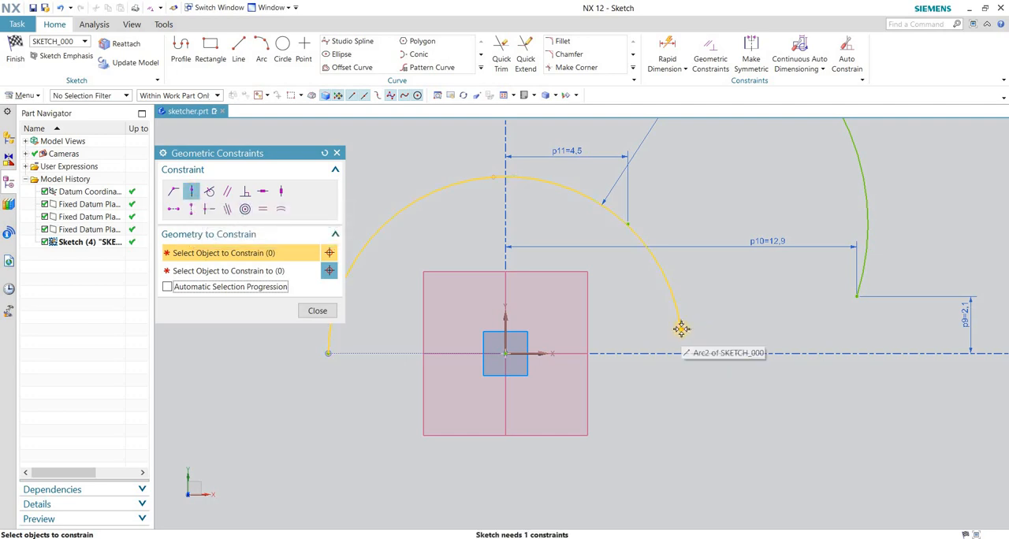
Try a Point on Curve constraint from the arc's right endpoint to the horizontal axis, activating the target selection manually, and undo it.
{"action": "left_click", "coordinate": [772, 342]}
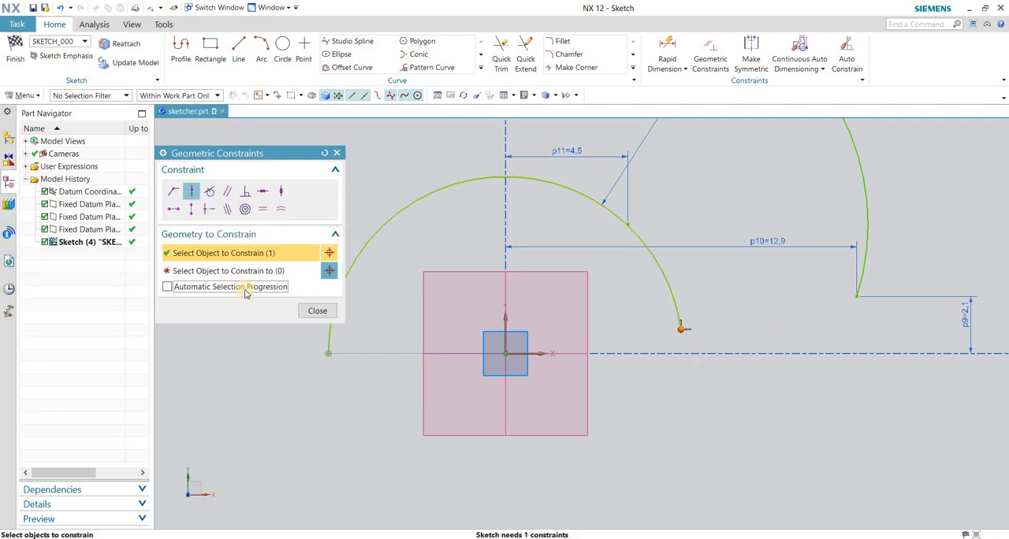
{"action": "left_click", "coordinate": [221, 271]}
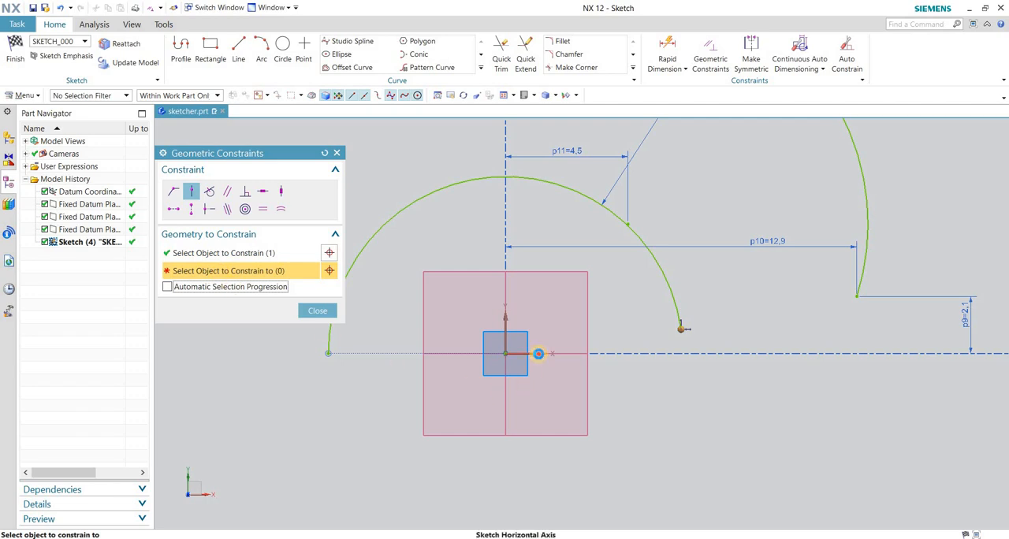
{"action": "left_click", "coordinate": [538, 355]}
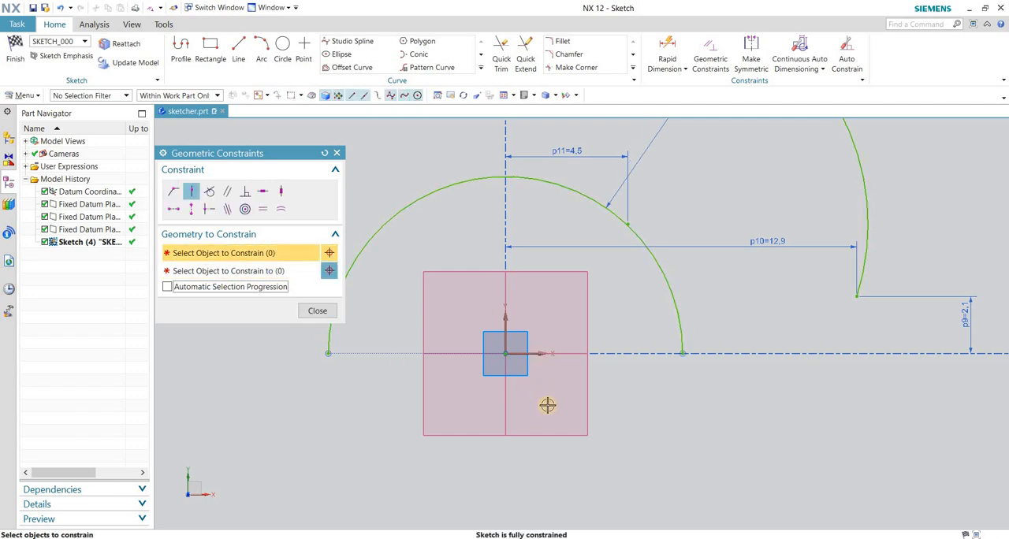
{"action": "key", "text": "ctrl+z"}
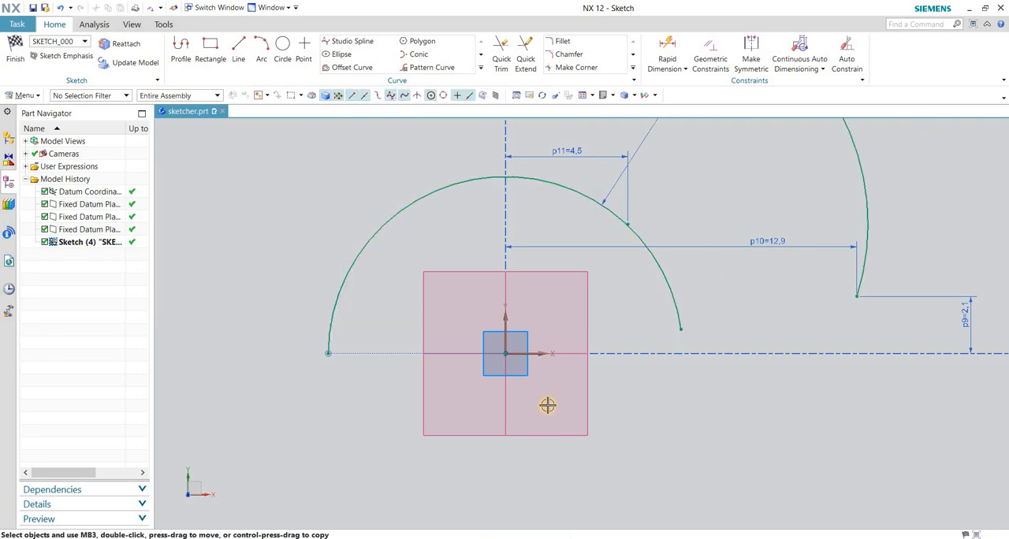
Repeat the manually progressed Point on Curve constraint between the arc's right endpoint and the sketch's horizontal axis, and undo it.
{"action": "key", "text": "c"}
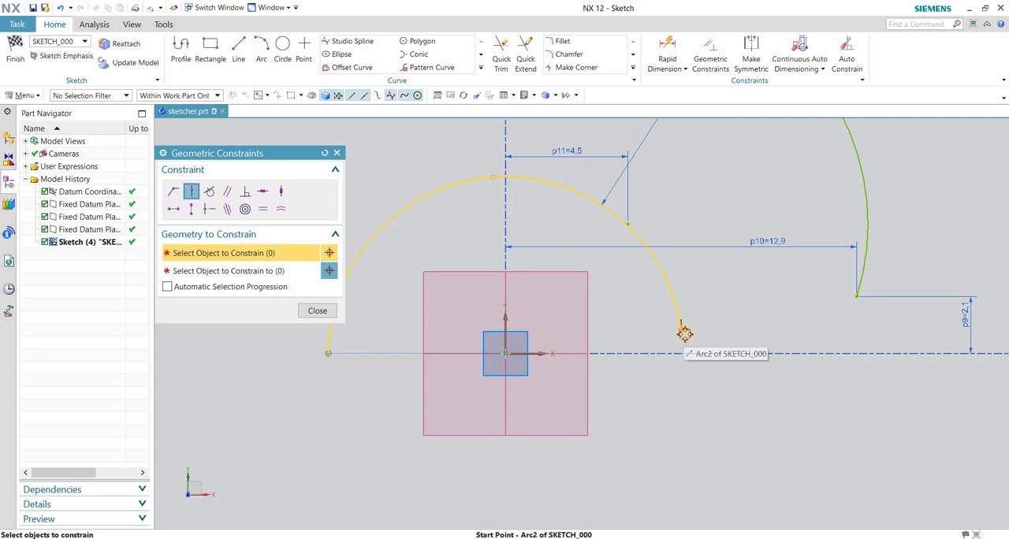
{"action": "left_click", "coordinate": [681, 330]}
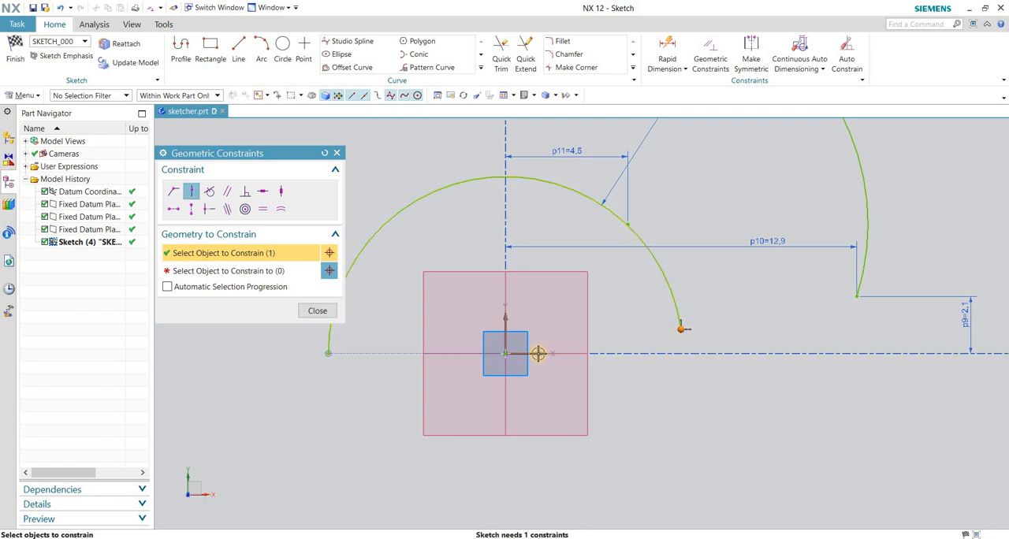
{"action": "left_click", "coordinate": [250, 270]}
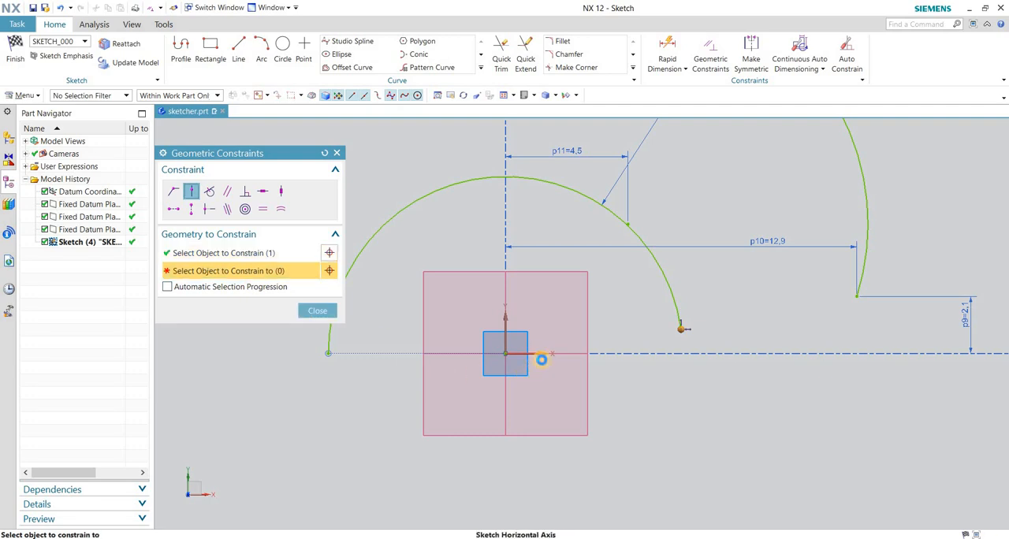
{"action": "left_click", "coordinate": [541, 353]}
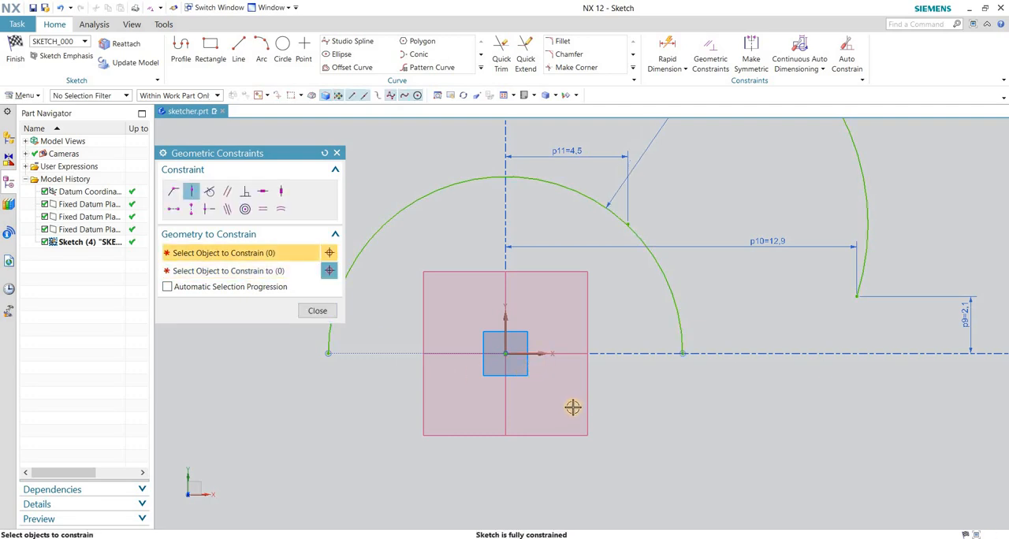
{"action": "key", "text": "ctrl+z"}
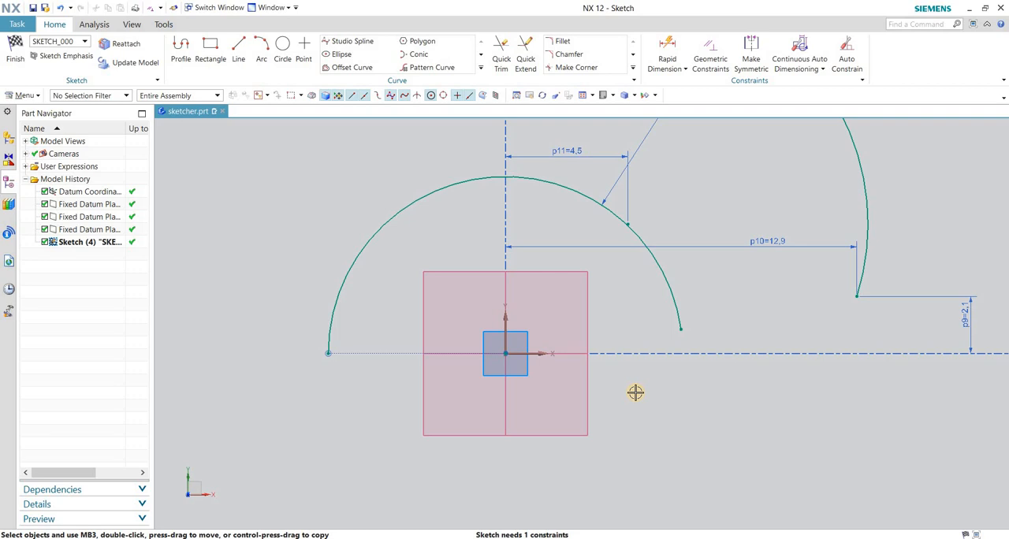
Turn on Automatic Selection Progression, try the Point on Curve constraint between the arc's right endpoint and the horizontal axis, and undo the constraint.
{"action": "key", "text": "c"}
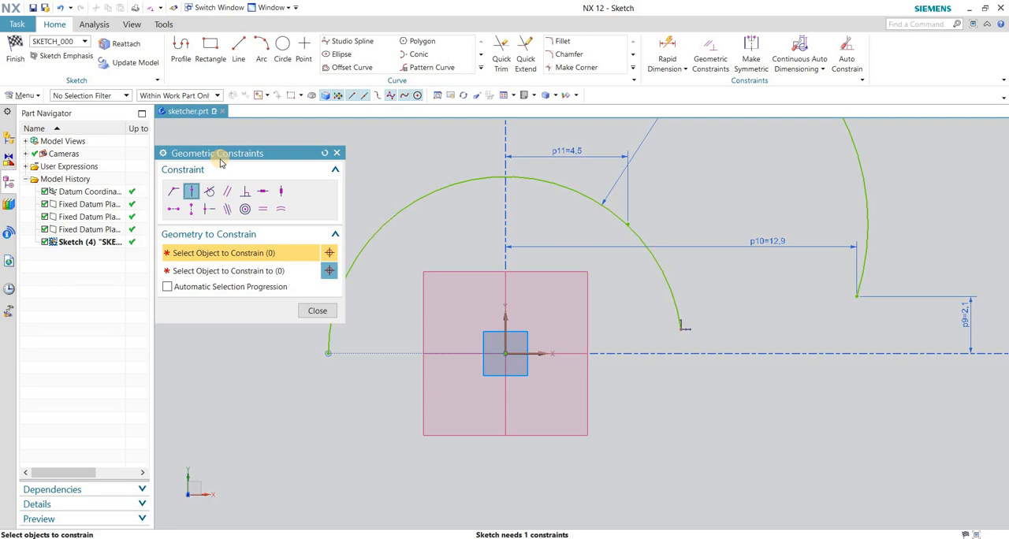
{"action": "left_click", "coordinate": [323, 311]}
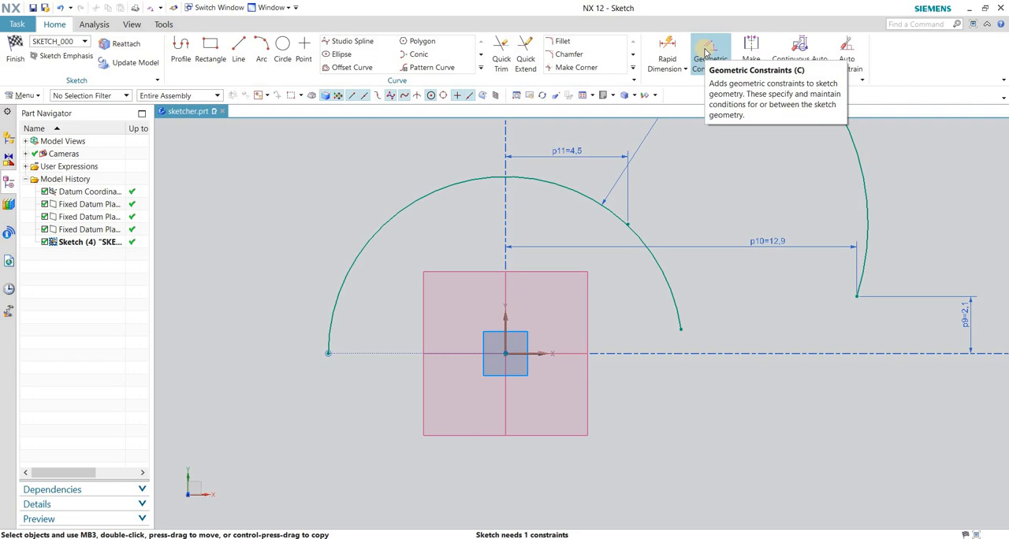
{"action": "left_click", "coordinate": [706, 52]}
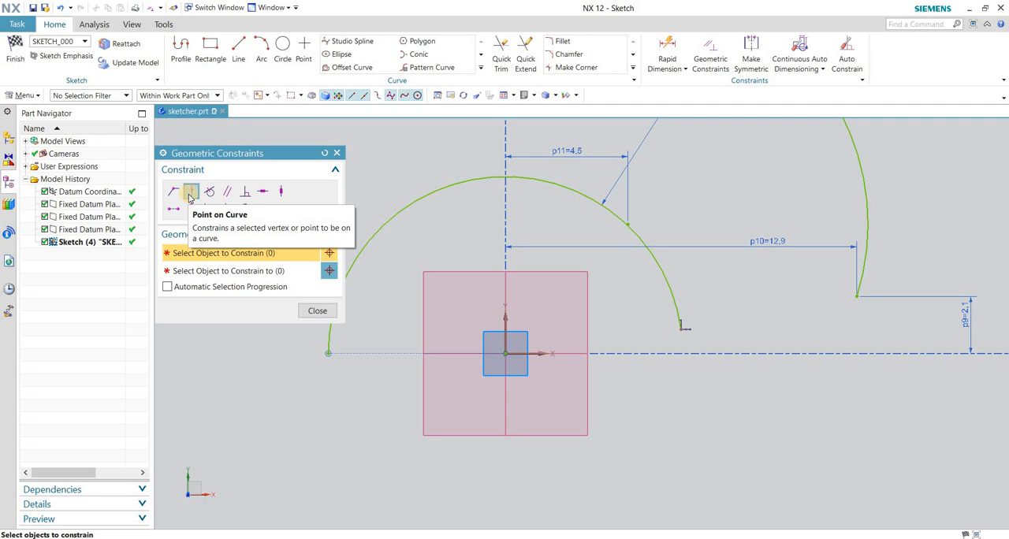
{"action": "left_click", "coordinate": [205, 290]}
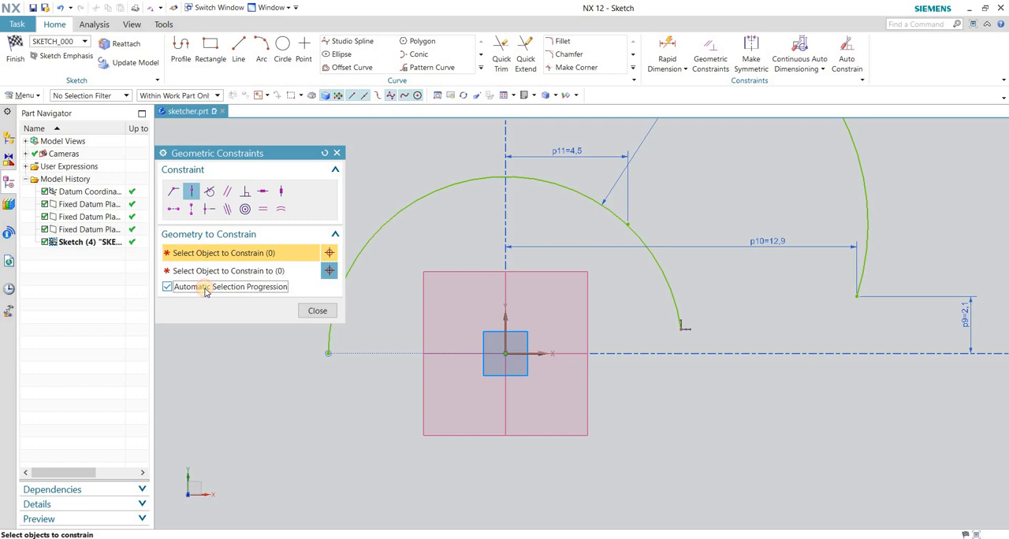
{"action": "left_click", "coordinate": [680, 327]}
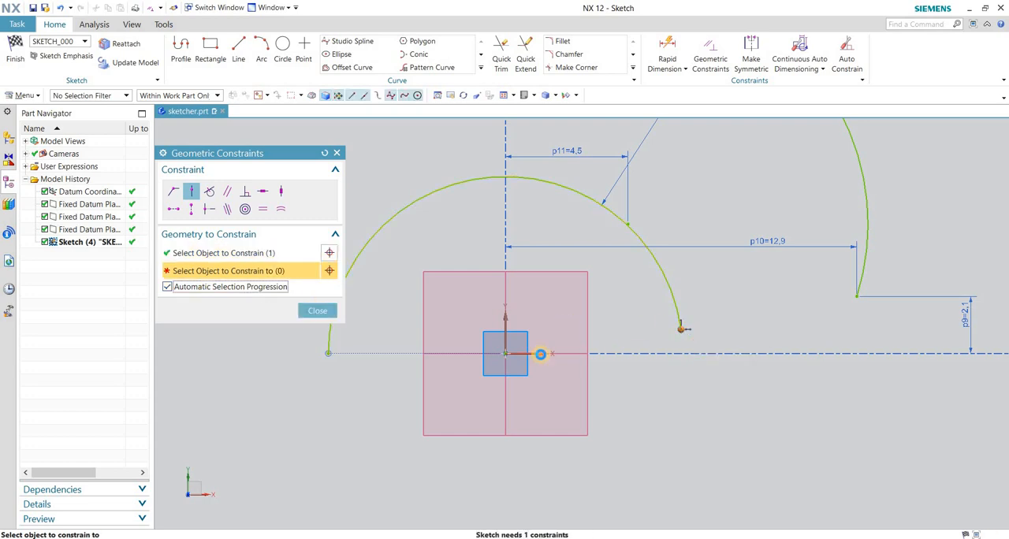
{"action": "left_click", "coordinate": [541, 354]}
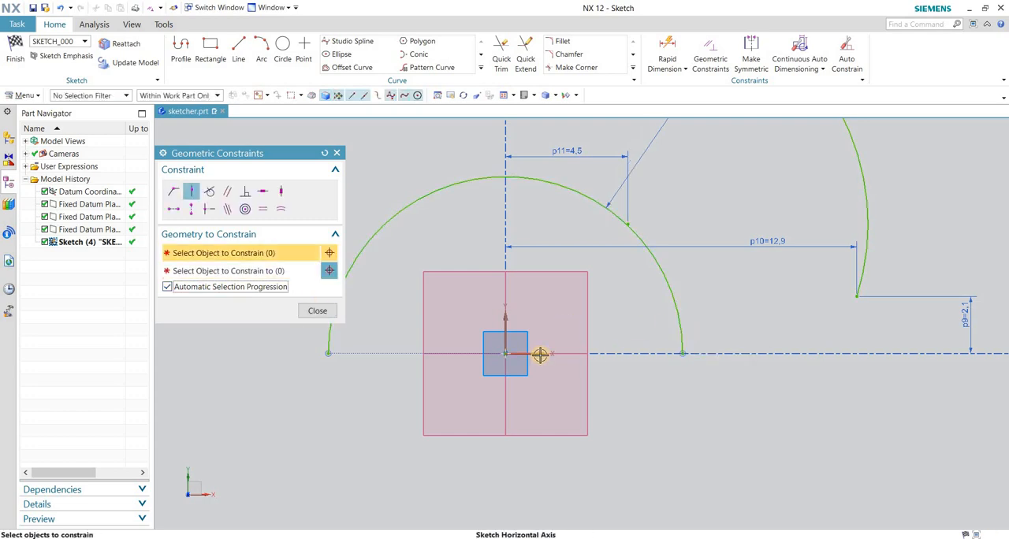
{"action": "key", "text": "ctrl+z"}
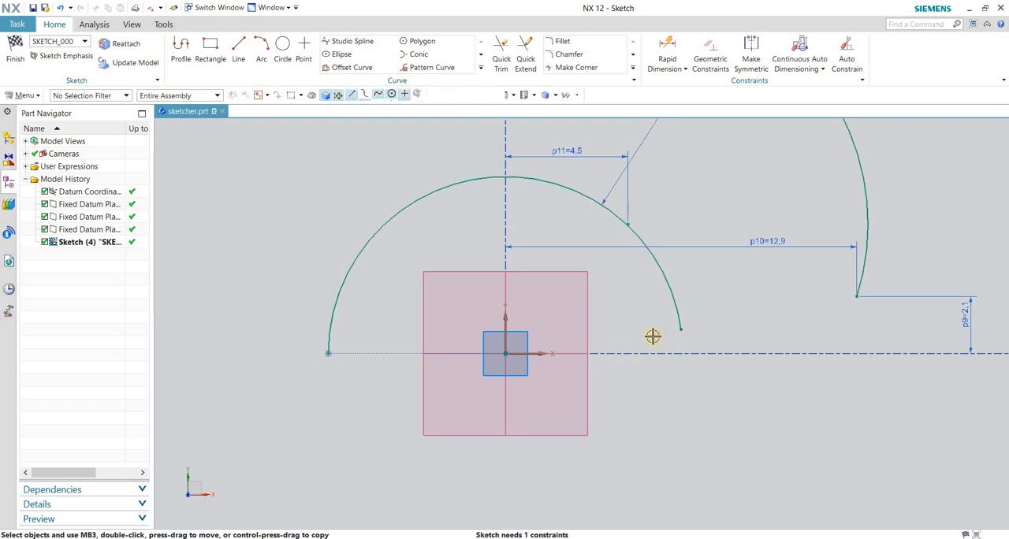
Turn off Automatic Selection Progression, try the same Point on Curve constraint on the arc's right endpoint, and undo the constraint.
{"action": "left_click", "coordinate": [710, 55]}
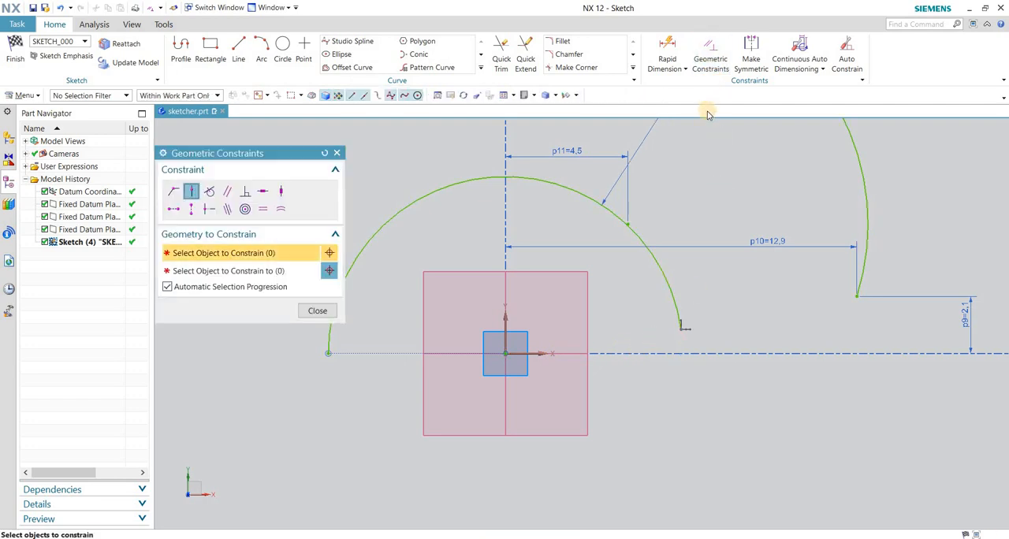
{"action": "left_click", "coordinate": [168, 289]}
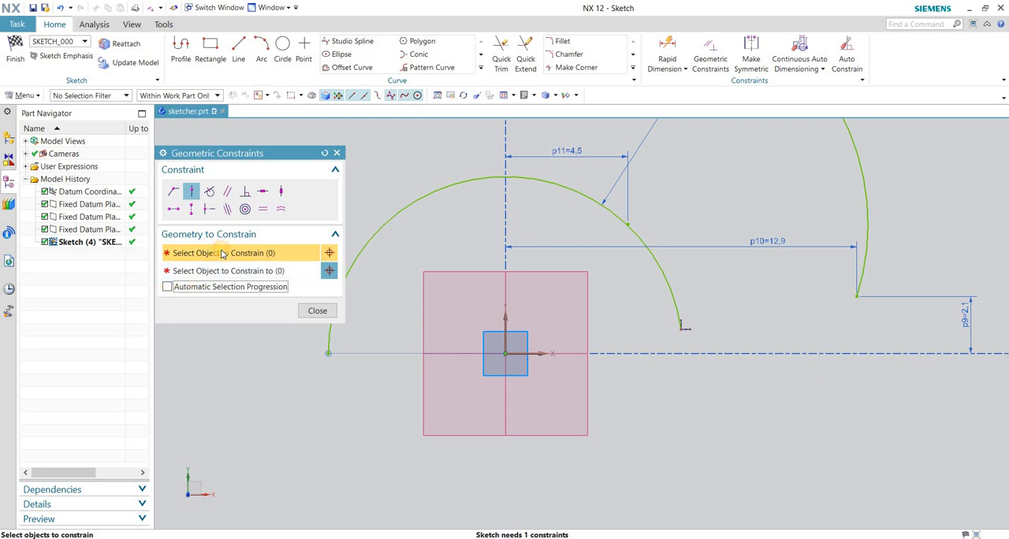
{"action": "left_click", "coordinate": [679, 326]}
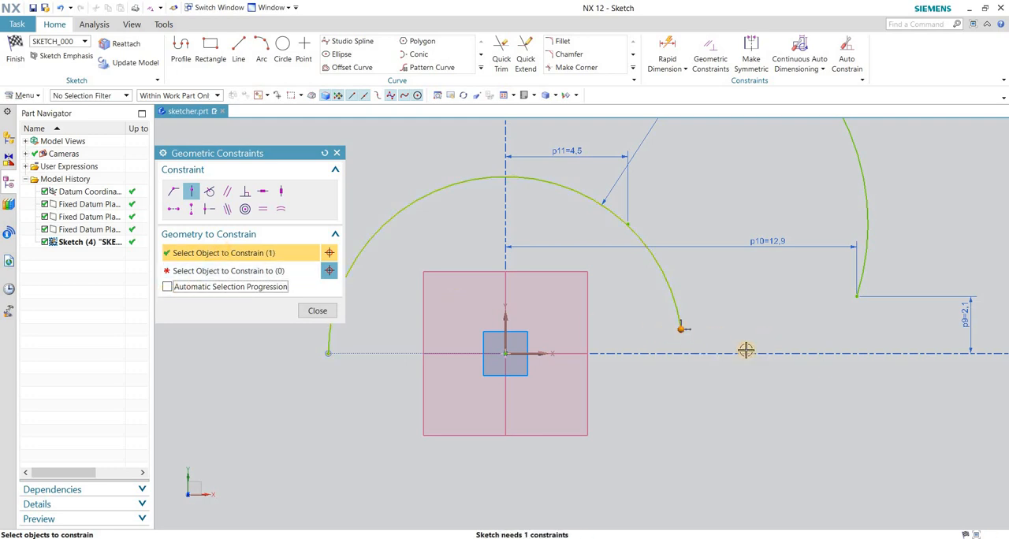
{"action": "left_click", "coordinate": [207, 272]}
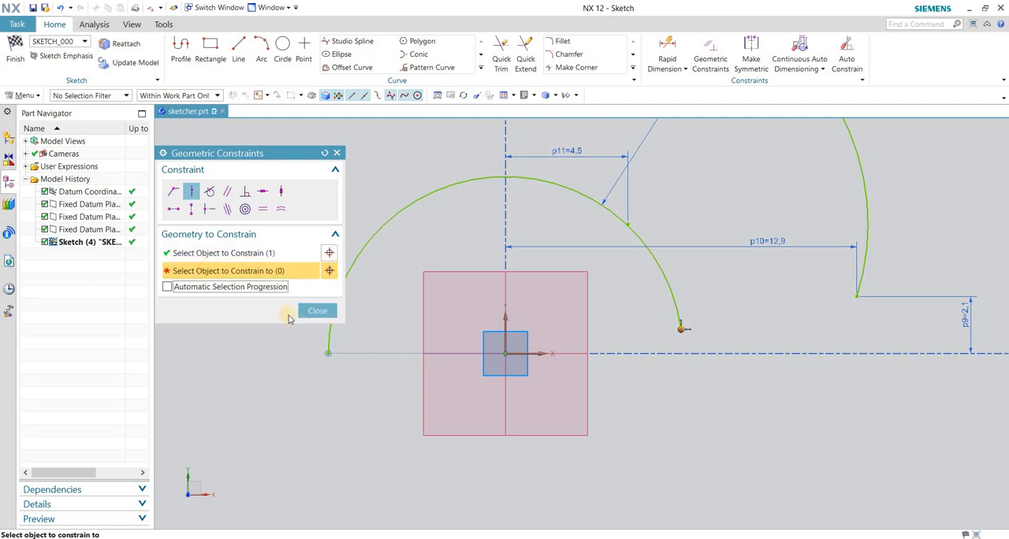
{"action": "left_click", "coordinate": [541, 352]}
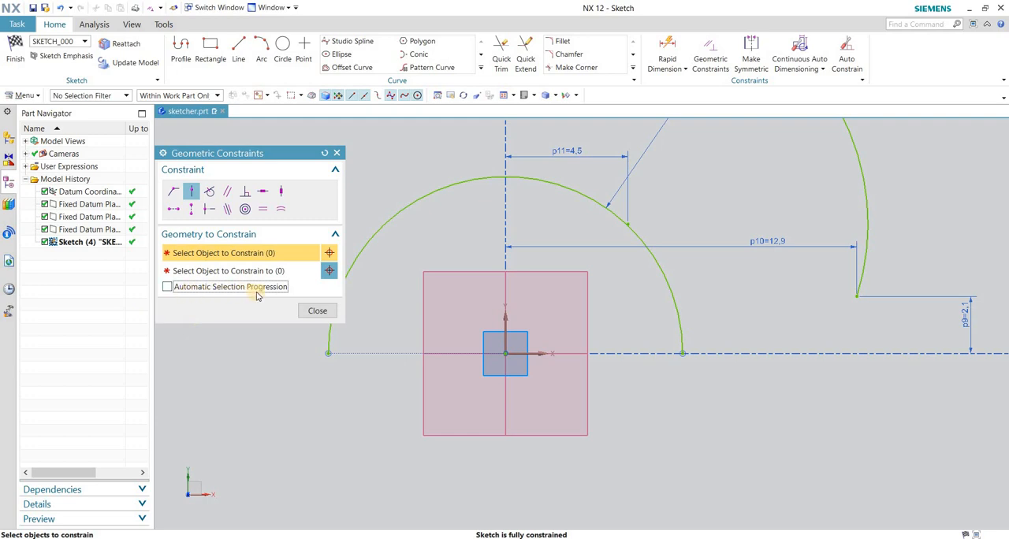
{"action": "key", "text": "ctrl+z"}
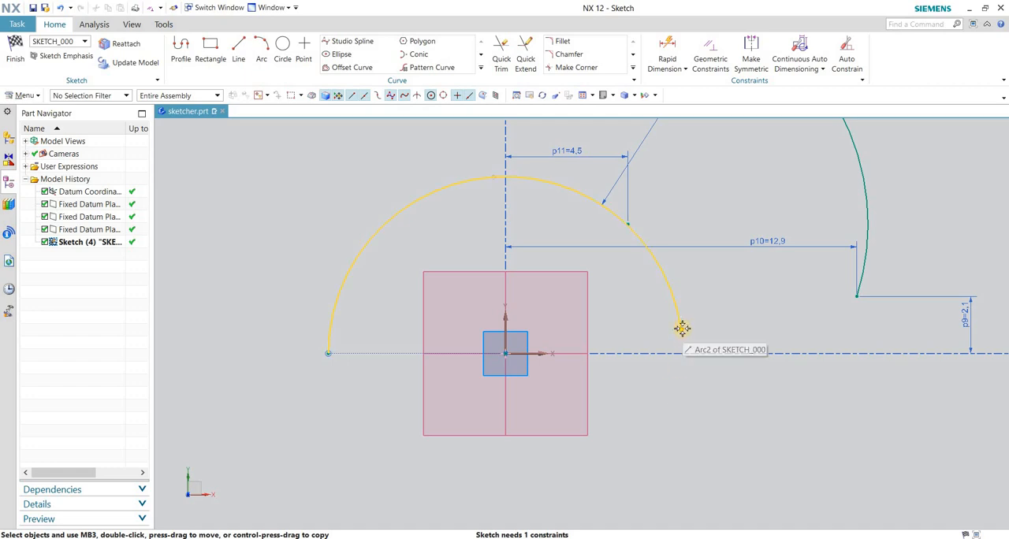
Move the origin-centered arc's right endpoint to about 1.5 above the horizontal axis and add a vertical Rapid Dimension between them.
{"action": "mouse_move", "coordinate": [679, 328]}
{"action": "left_mouse_down"}
{"action": "mouse_move", "coordinate": [682, 361]}
{"action": "mouse_move", "coordinate": [681, 316]}
{"action": "mouse_move", "coordinate": [687, 369]}
{"action": "mouse_move", "coordinate": [678, 313]}
{"action": "left_mouse_up"}
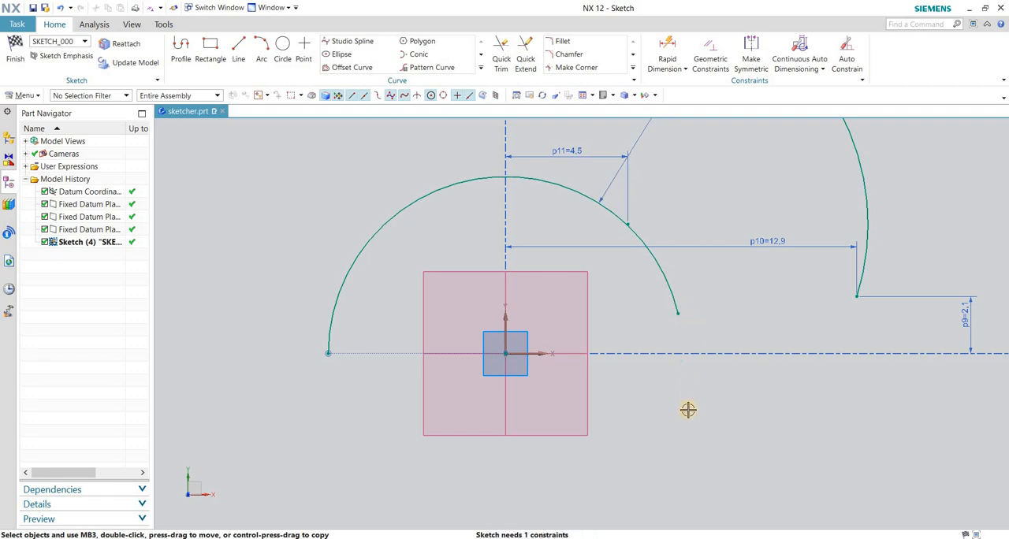
{"action": "left_click", "coordinate": [664, 49]}
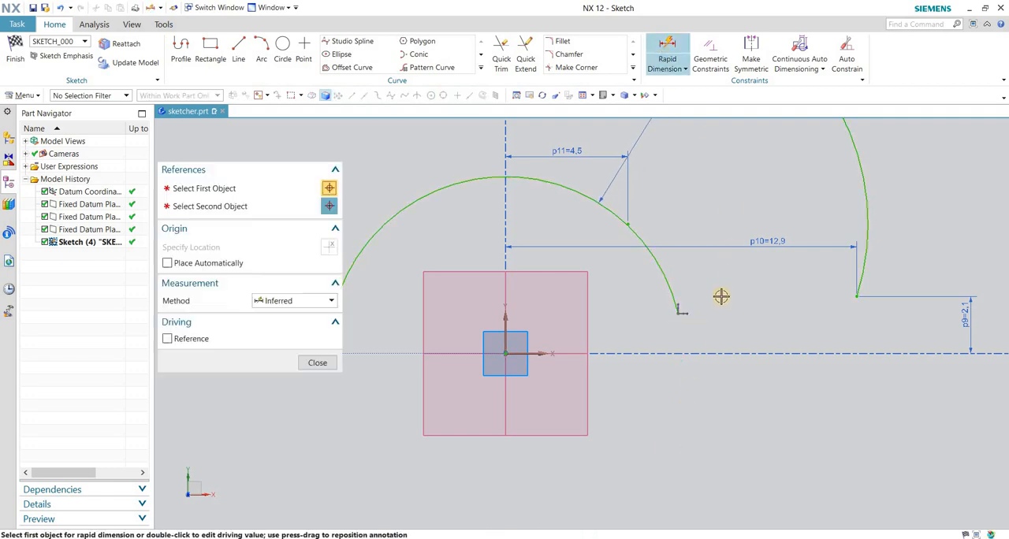
{"action": "left_click", "coordinate": [535, 354]}
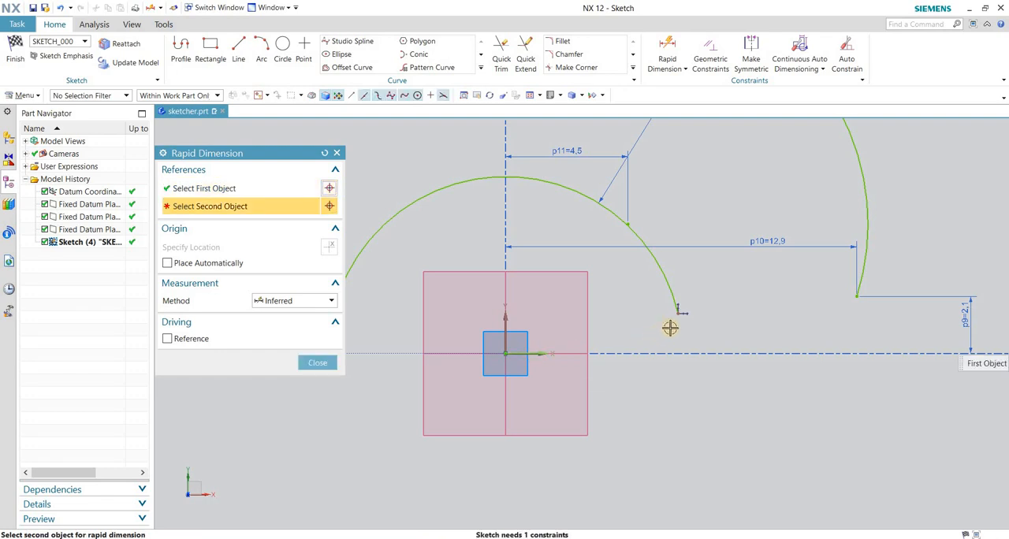
{"action": "left_click", "coordinate": [709, 328]}
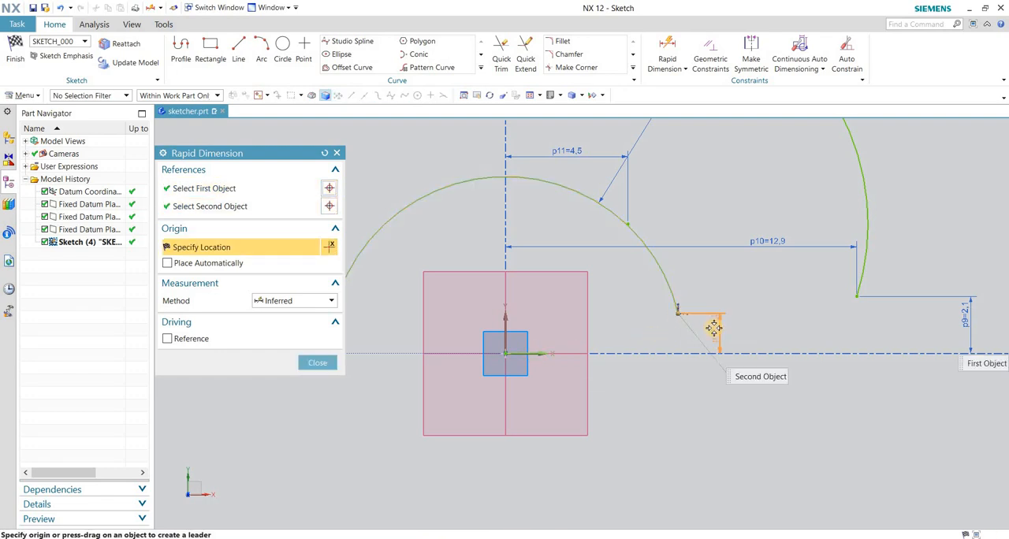
{"action": "left_click", "coordinate": [755, 310]}
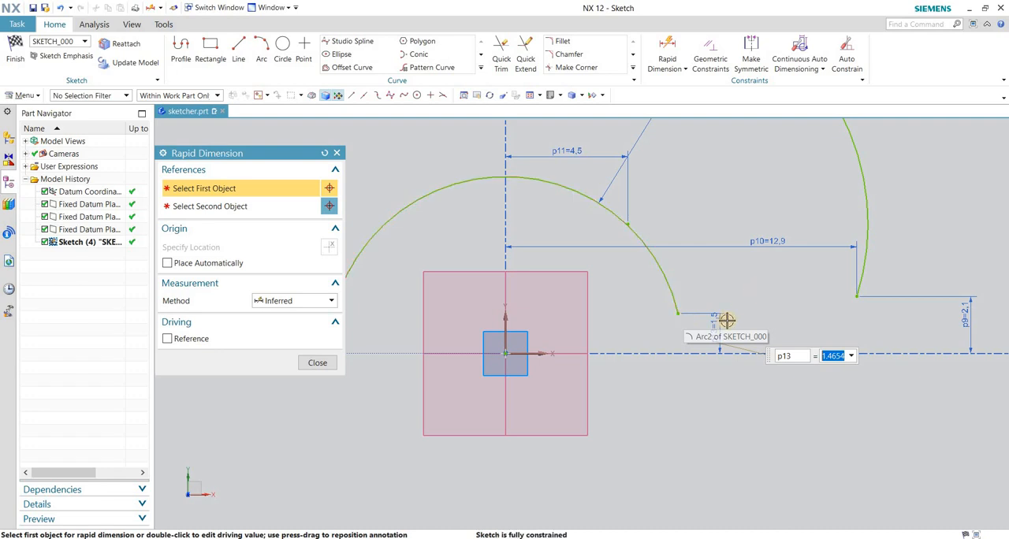
{"action": "scroll", "coordinate": [709, 319], "scroll_direction": "down", "scroll_amount": 2}
{"action": "scroll", "coordinate": [741, 236], "scroll_direction": "down", "scroll_amount": 1}
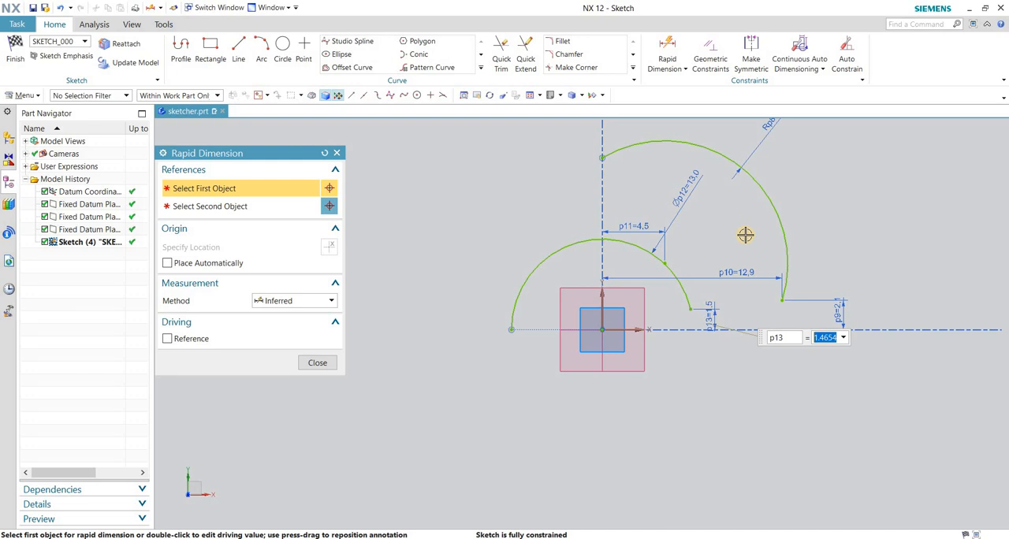
{"action": "left_click_drag", "start_coordinate": [204, 155], "coordinate": [266, 156]}
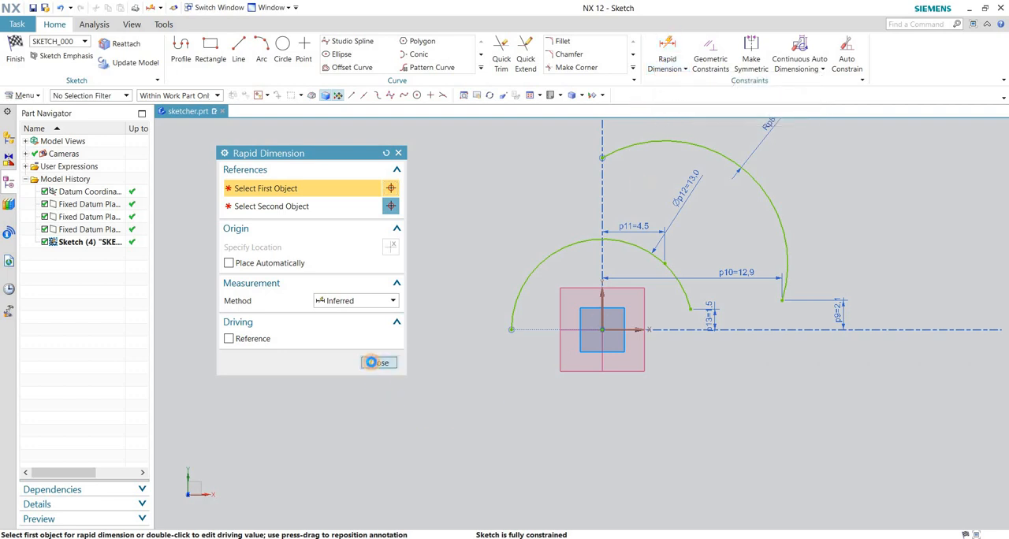
{"action": "left_click", "coordinate": [378, 363]}
{"action": "scroll", "coordinate": [516, 360], "scroll_direction": "down", "scroll_amount": 1}
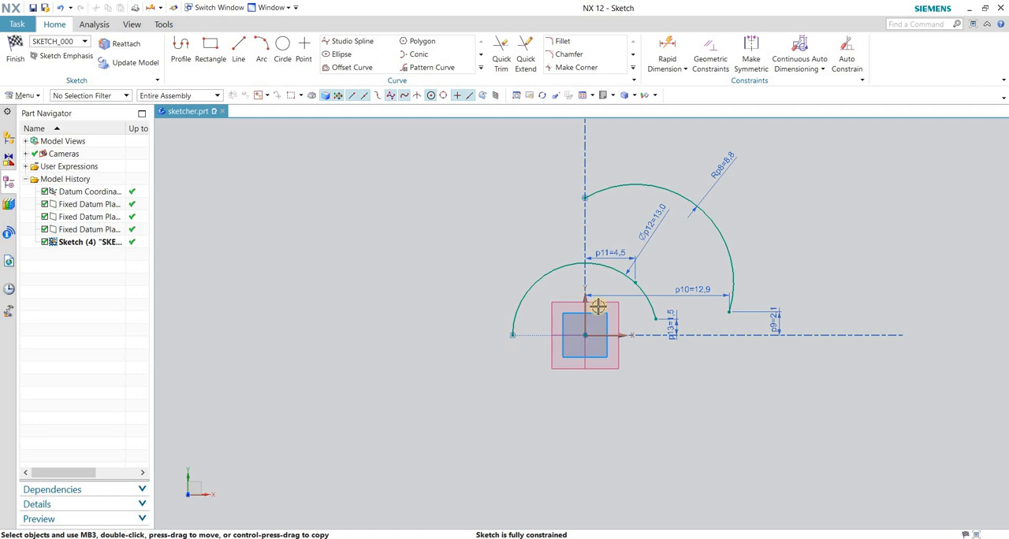
{"action": "scroll", "coordinate": [592, 304], "scroll_direction": "up", "scroll_amount": 2}
{"action": "scroll", "coordinate": [491, 331], "scroll_direction": "down", "scroll_amount": 2}
{"action": "scroll", "coordinate": [630, 278], "scroll_direction": "up", "scroll_amount": 3}
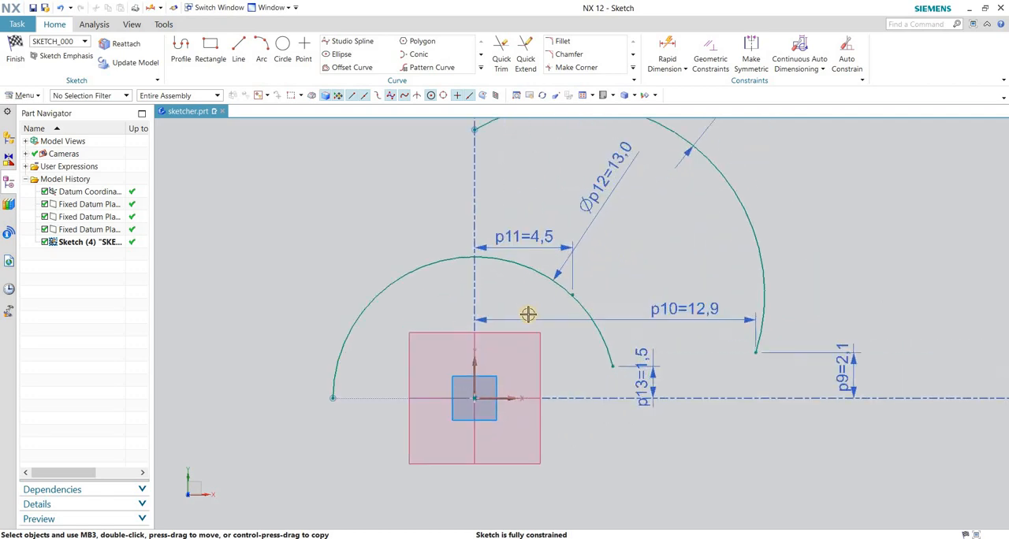
{"action": "scroll", "coordinate": [528, 313], "scroll_direction": "down", "scroll_amount": 2}
{"action": "scroll", "coordinate": [612, 286], "scroll_direction": "up", "scroll_amount": 2}
{"action": "scroll", "coordinate": [601, 325], "scroll_direction": "down", "scroll_amount": 2}
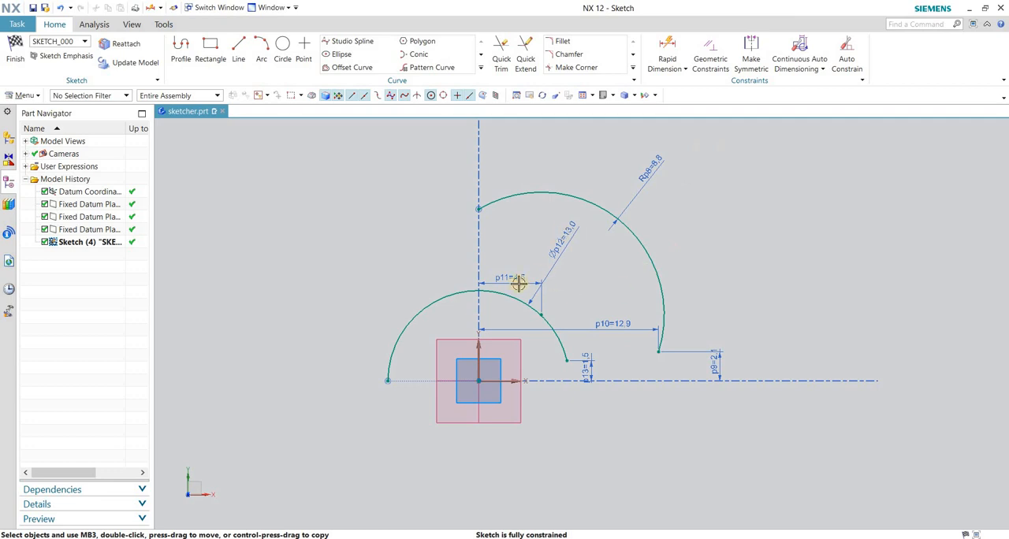
{"action": "left_click", "coordinate": [666, 44]}
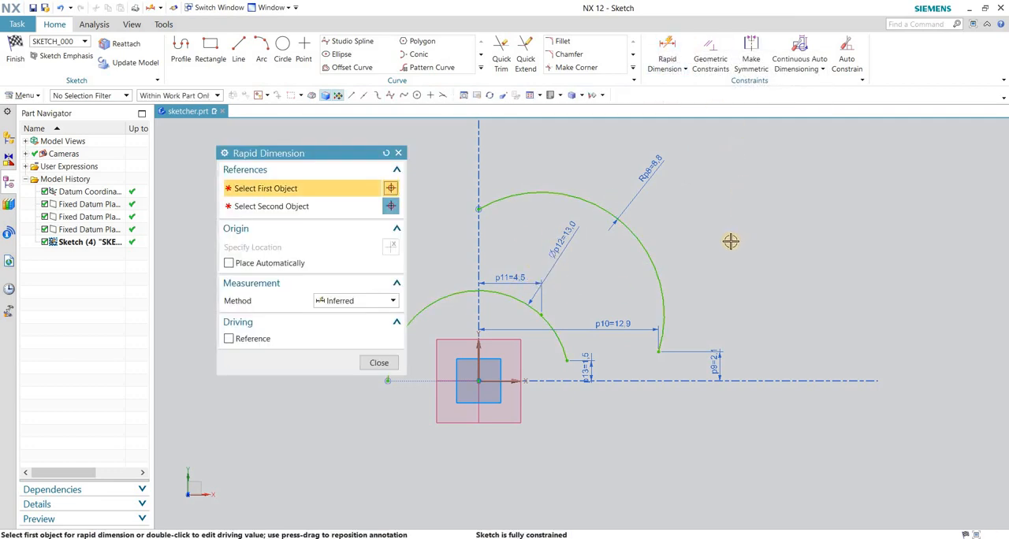
{"action": "left_click", "coordinate": [379, 363]}
{"action": "scroll", "coordinate": [552, 323], "scroll_direction": "up", "scroll_amount": 3}
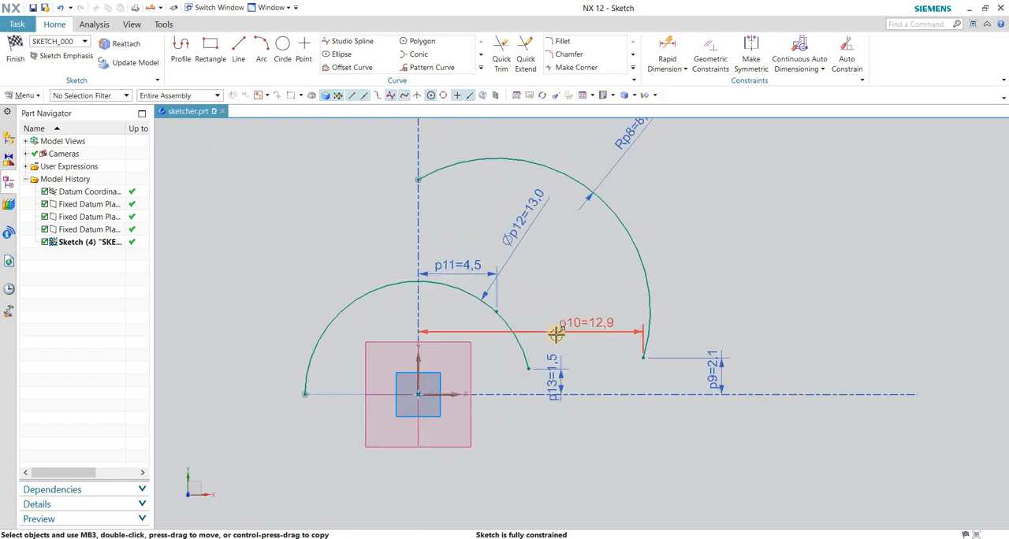
{"action": "scroll", "coordinate": [581, 295], "scroll_direction": "down", "scroll_amount": 4}
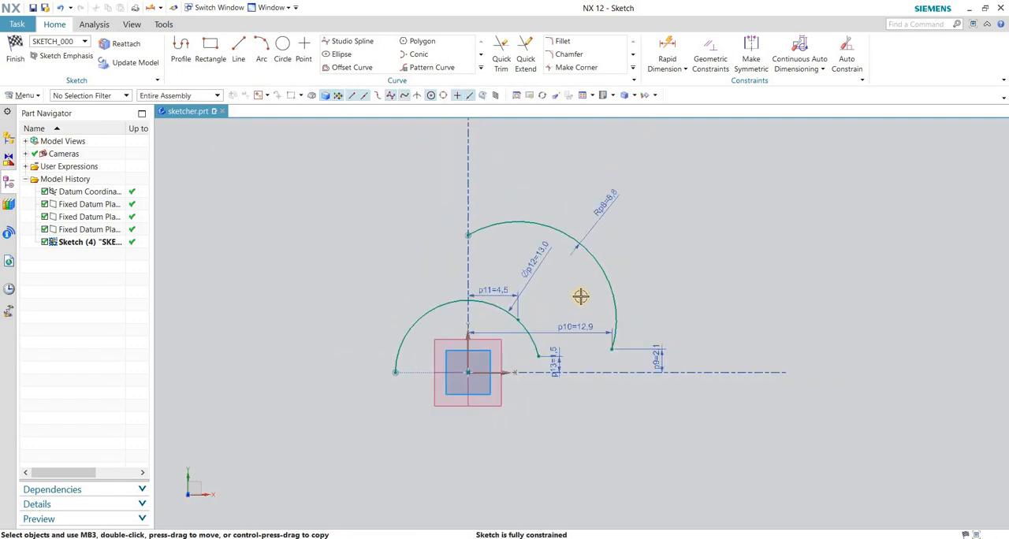